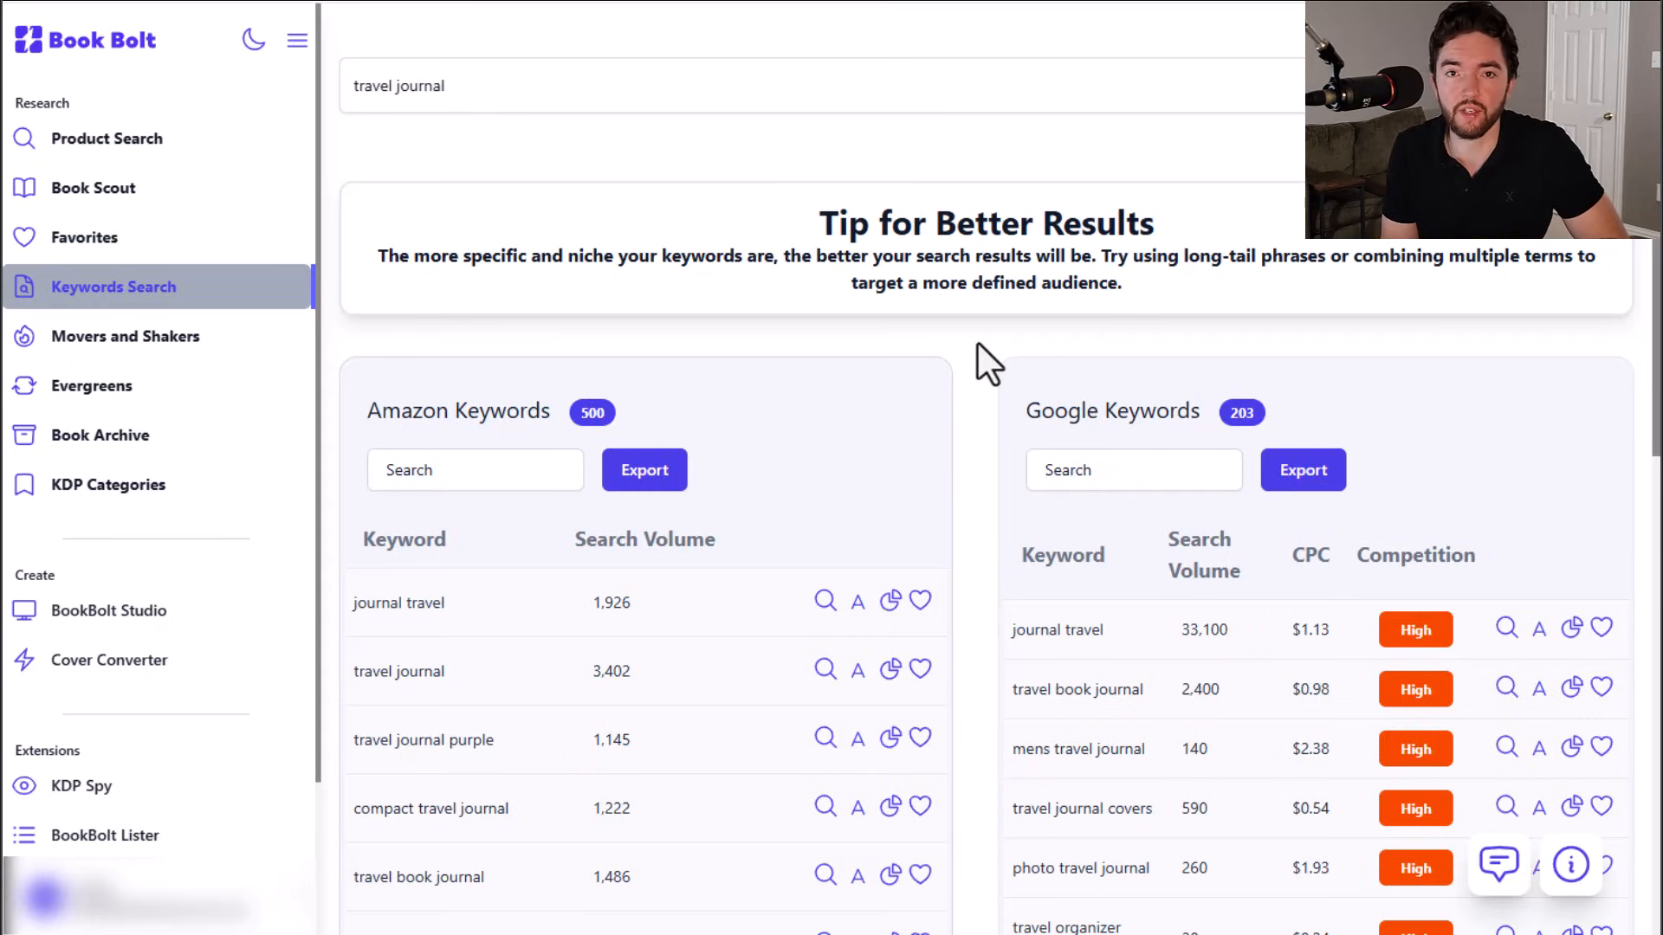
# Step: Review the Amazon and Google keyword results for travel journal, including the second page of Google keywords
pyautogui.scroll(-4, 985, 454)
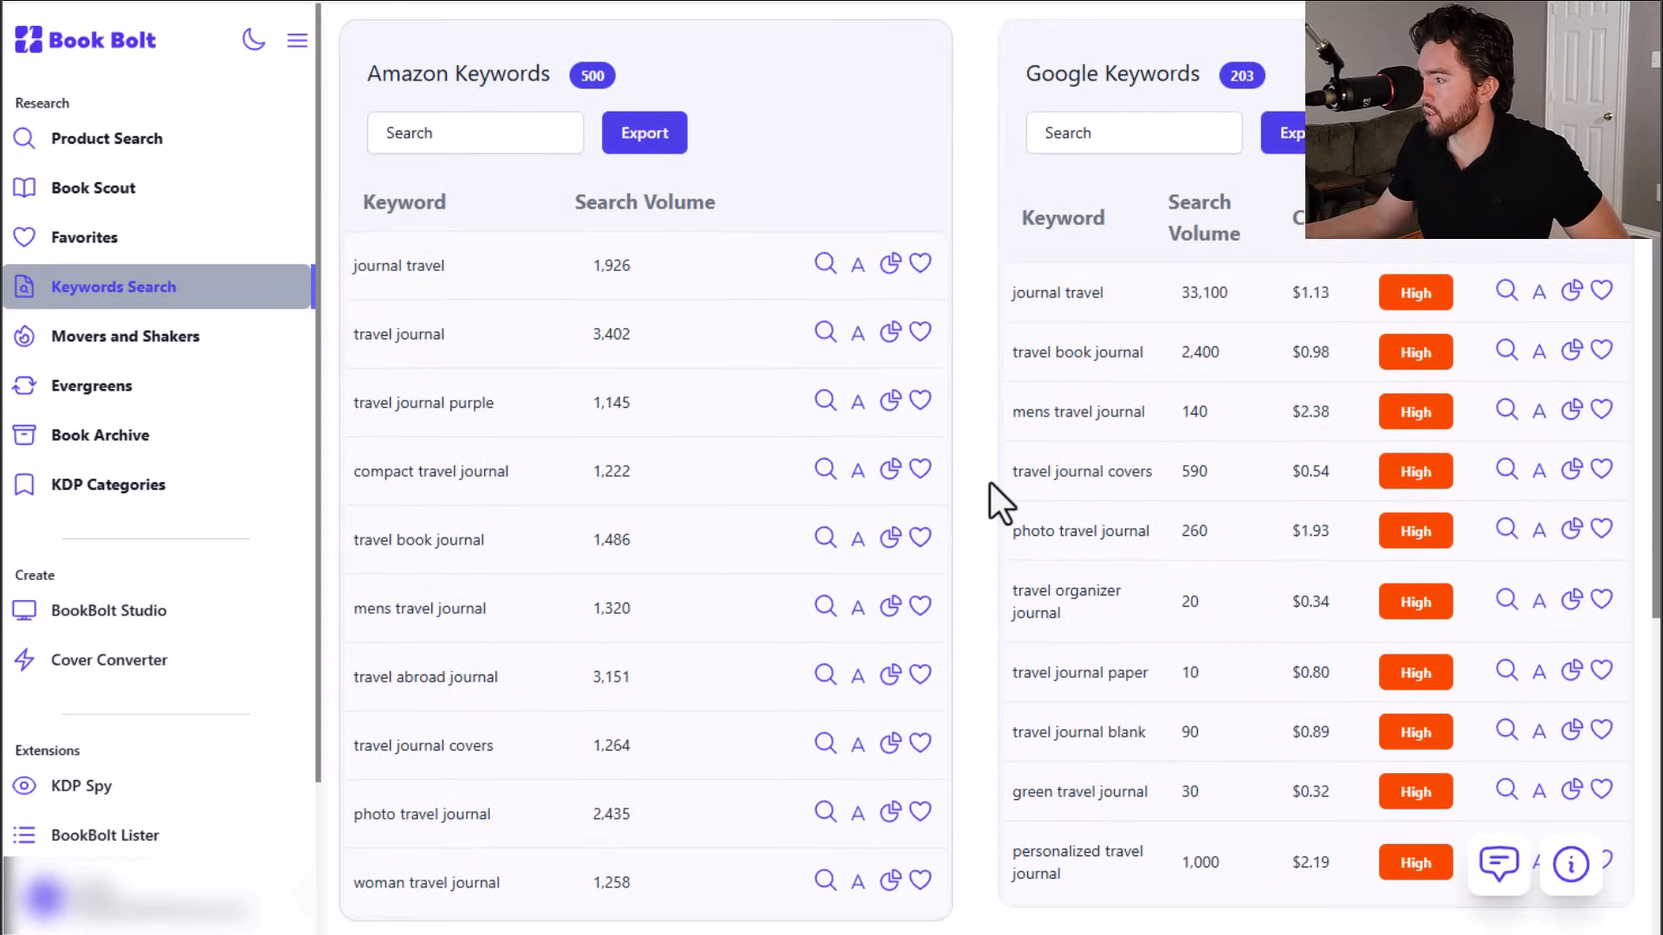
pyautogui.scroll(1, 991, 483)
pyautogui.scroll(-4, 991, 484)
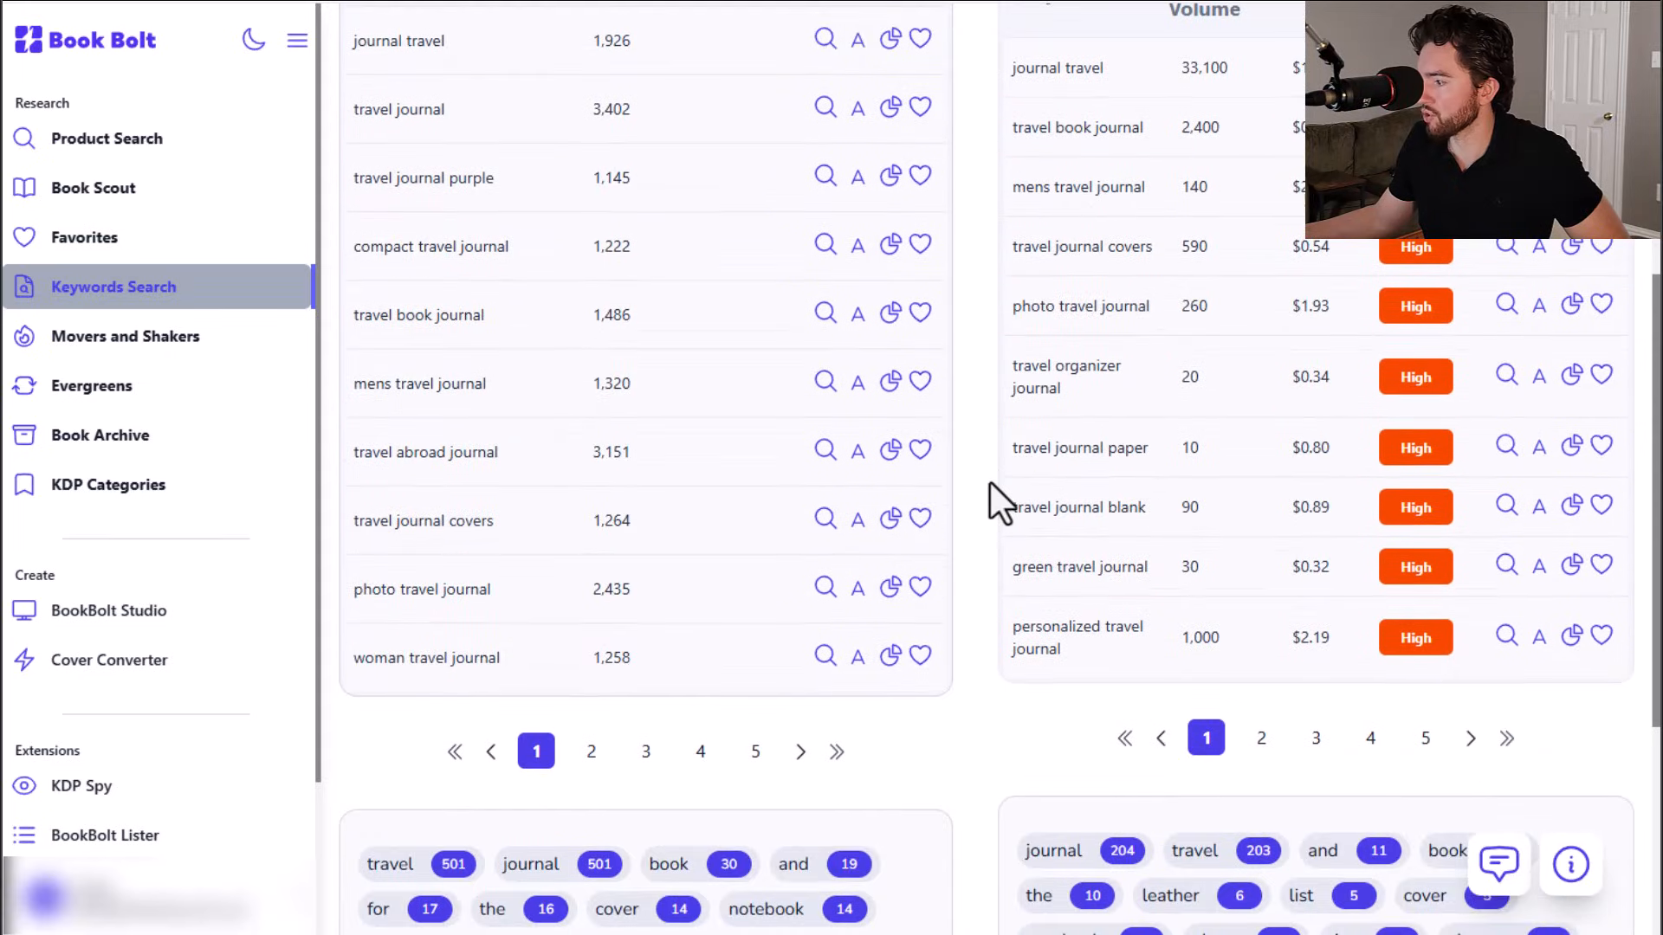
pyautogui.scroll(2, 988, 615)
pyautogui.scroll(-2, 1187, 879)
pyautogui.click(1262, 745)
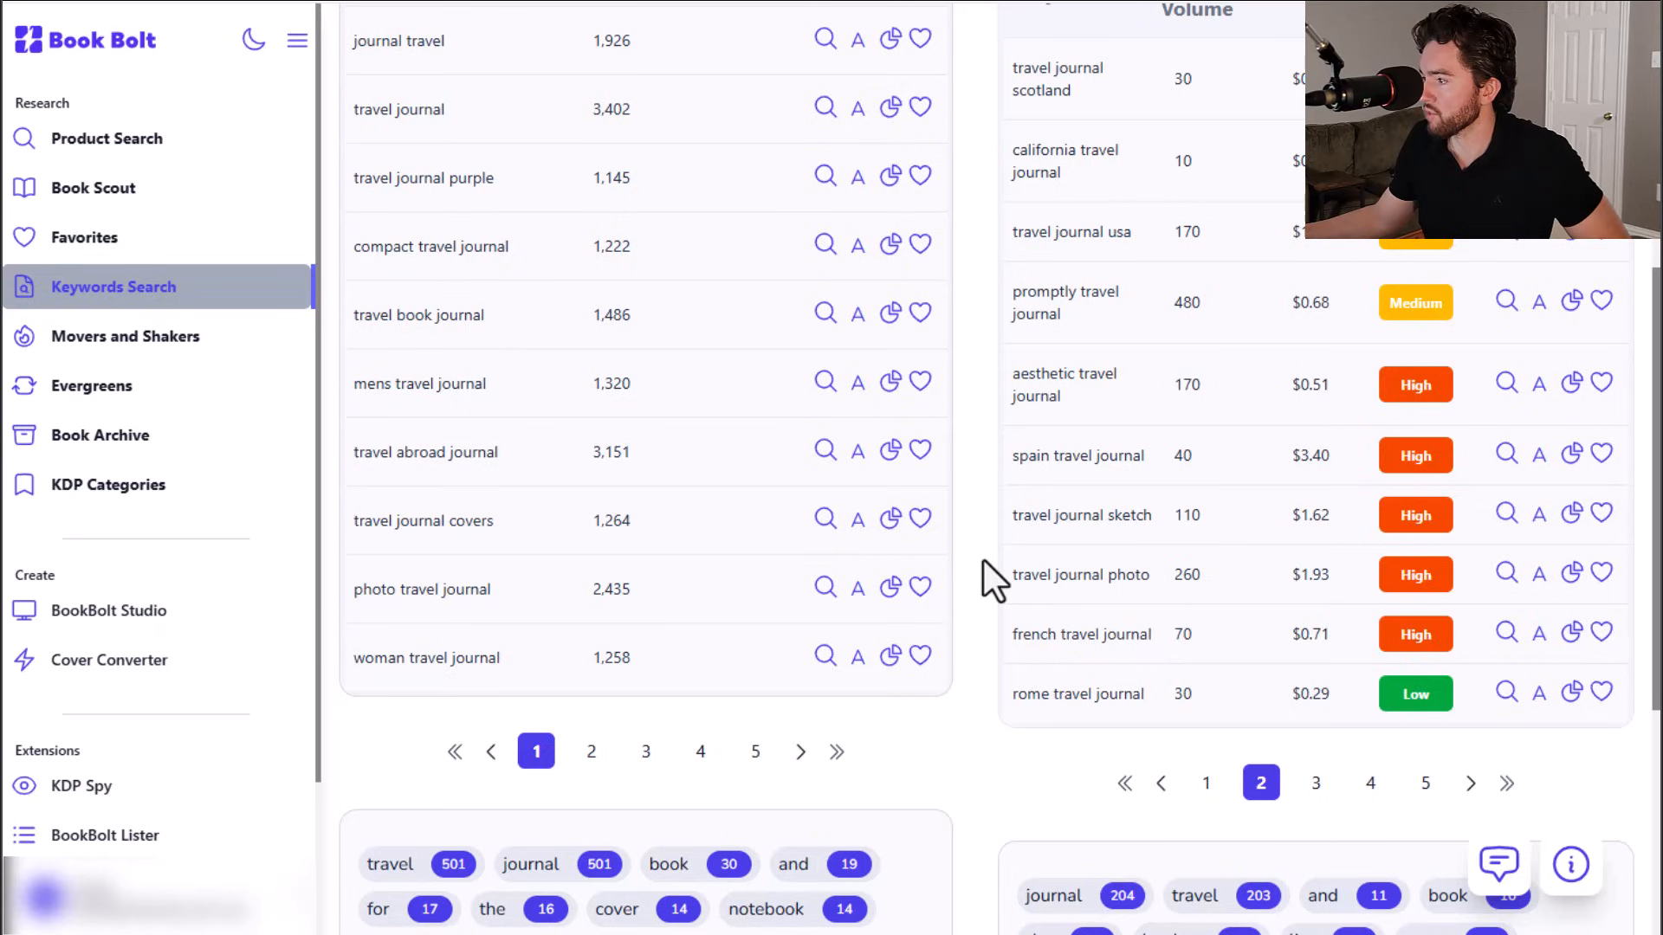
pyautogui.scroll(1, 984, 560)
pyautogui.click(1201, 893)
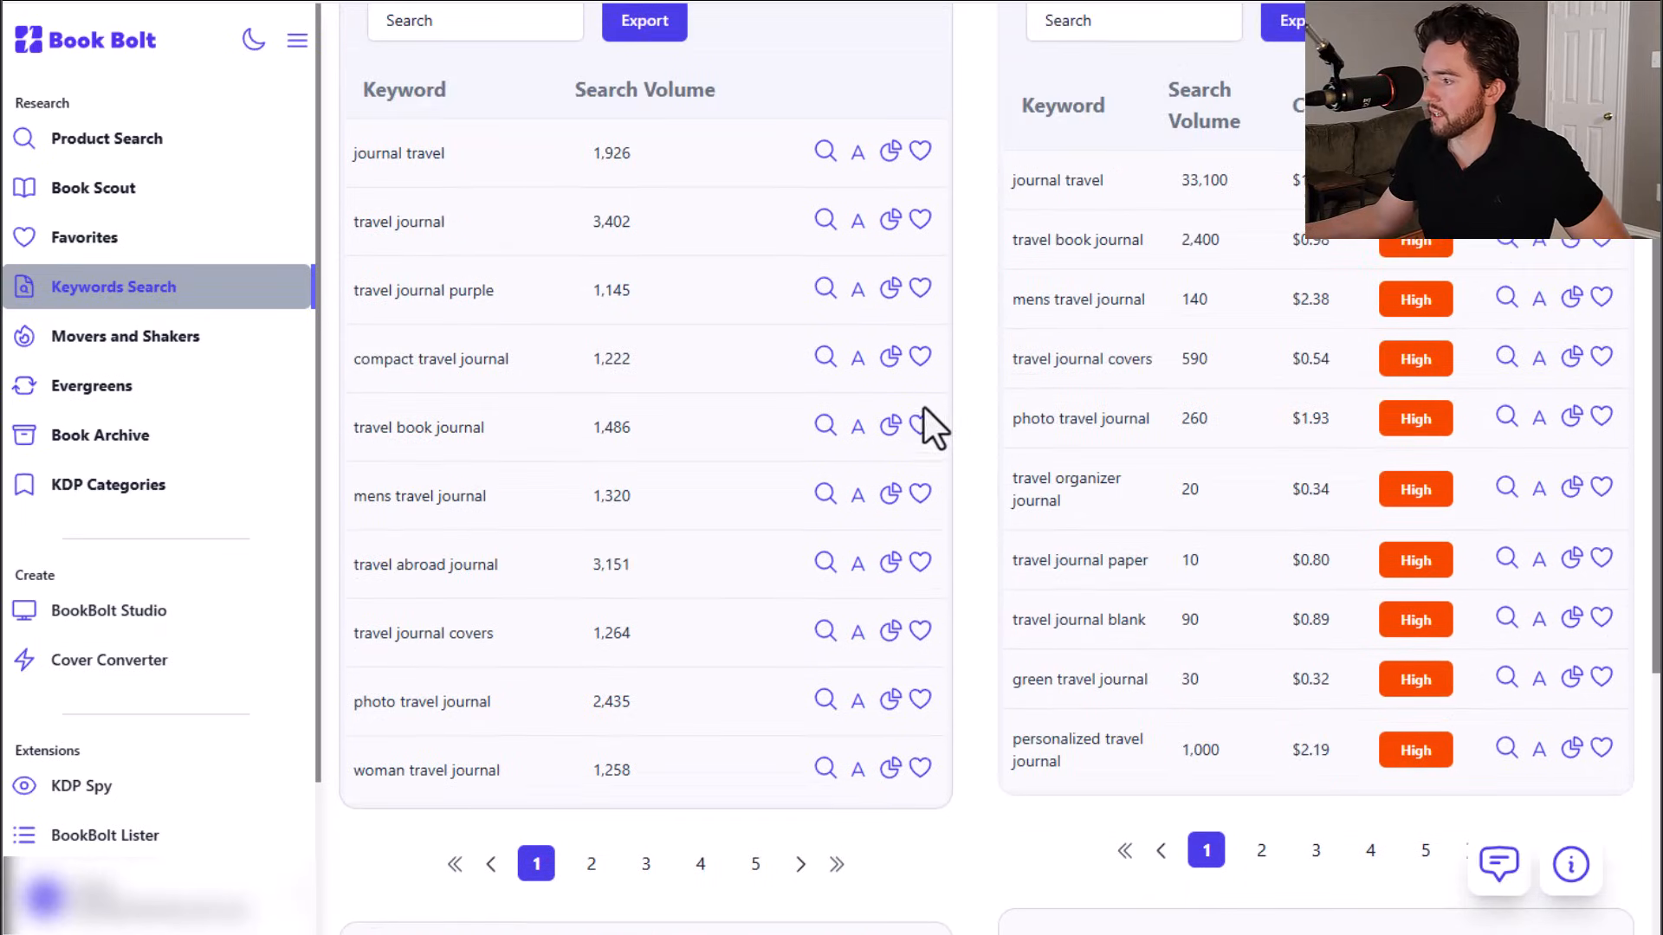
pyautogui.scroll(4, 972, 466)
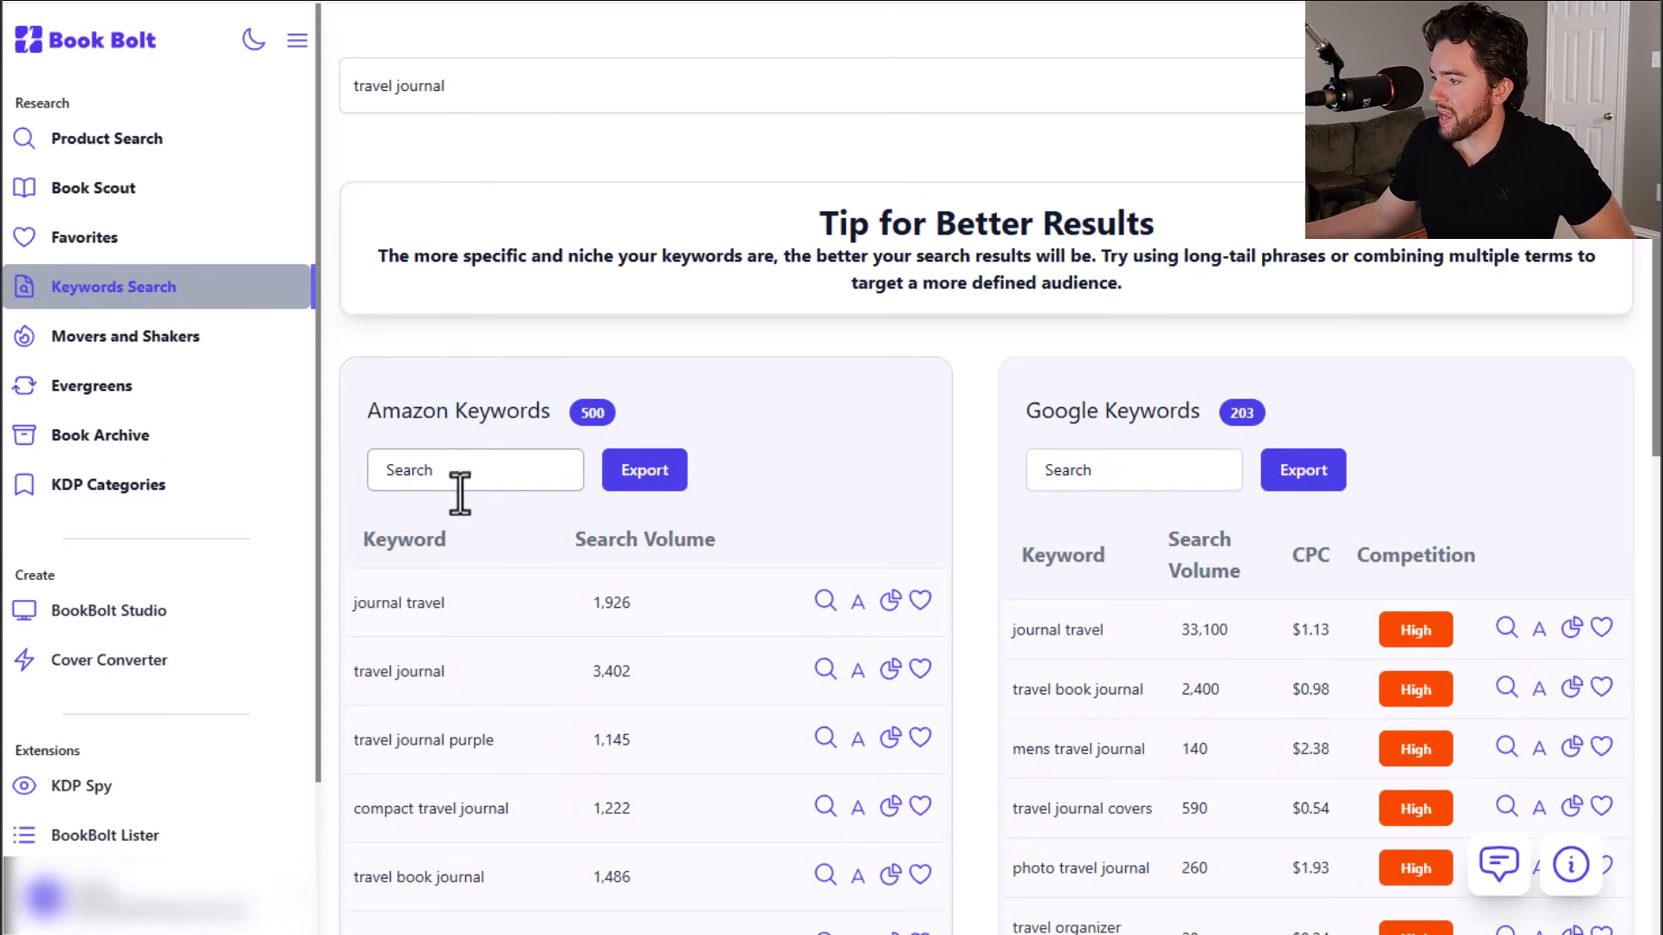
# Step: Add the Amazon keyword "travel journal" to favorites
pyautogui.scroll(-1, 460, 489)
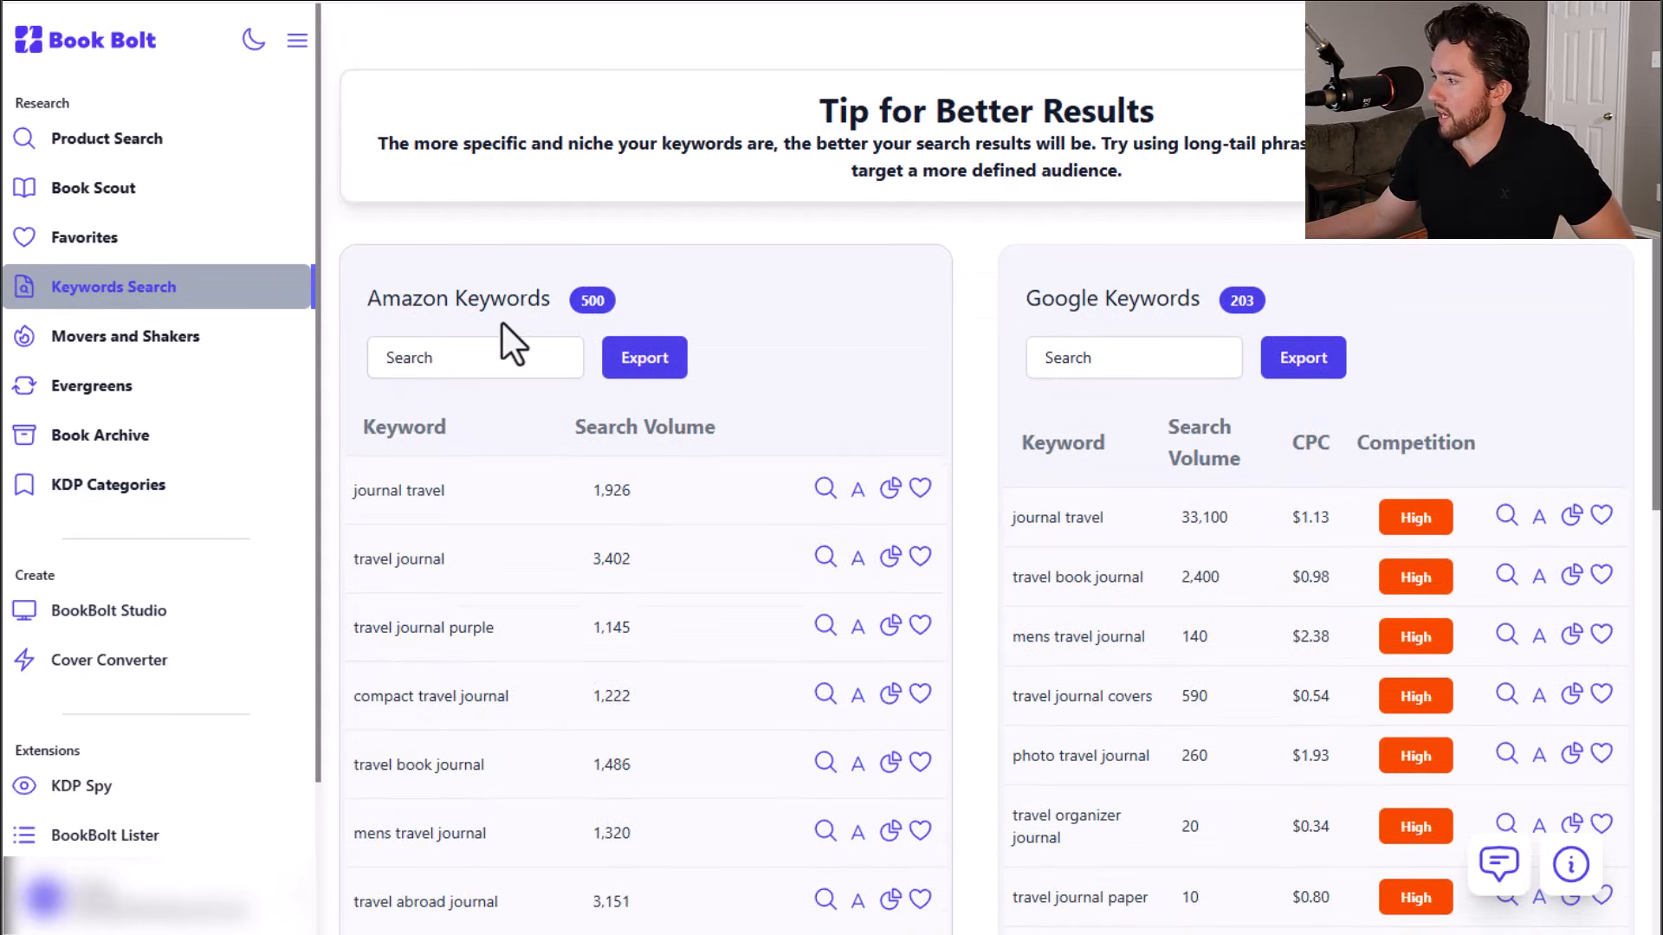
pyautogui.scroll(-1, 1104, 372)
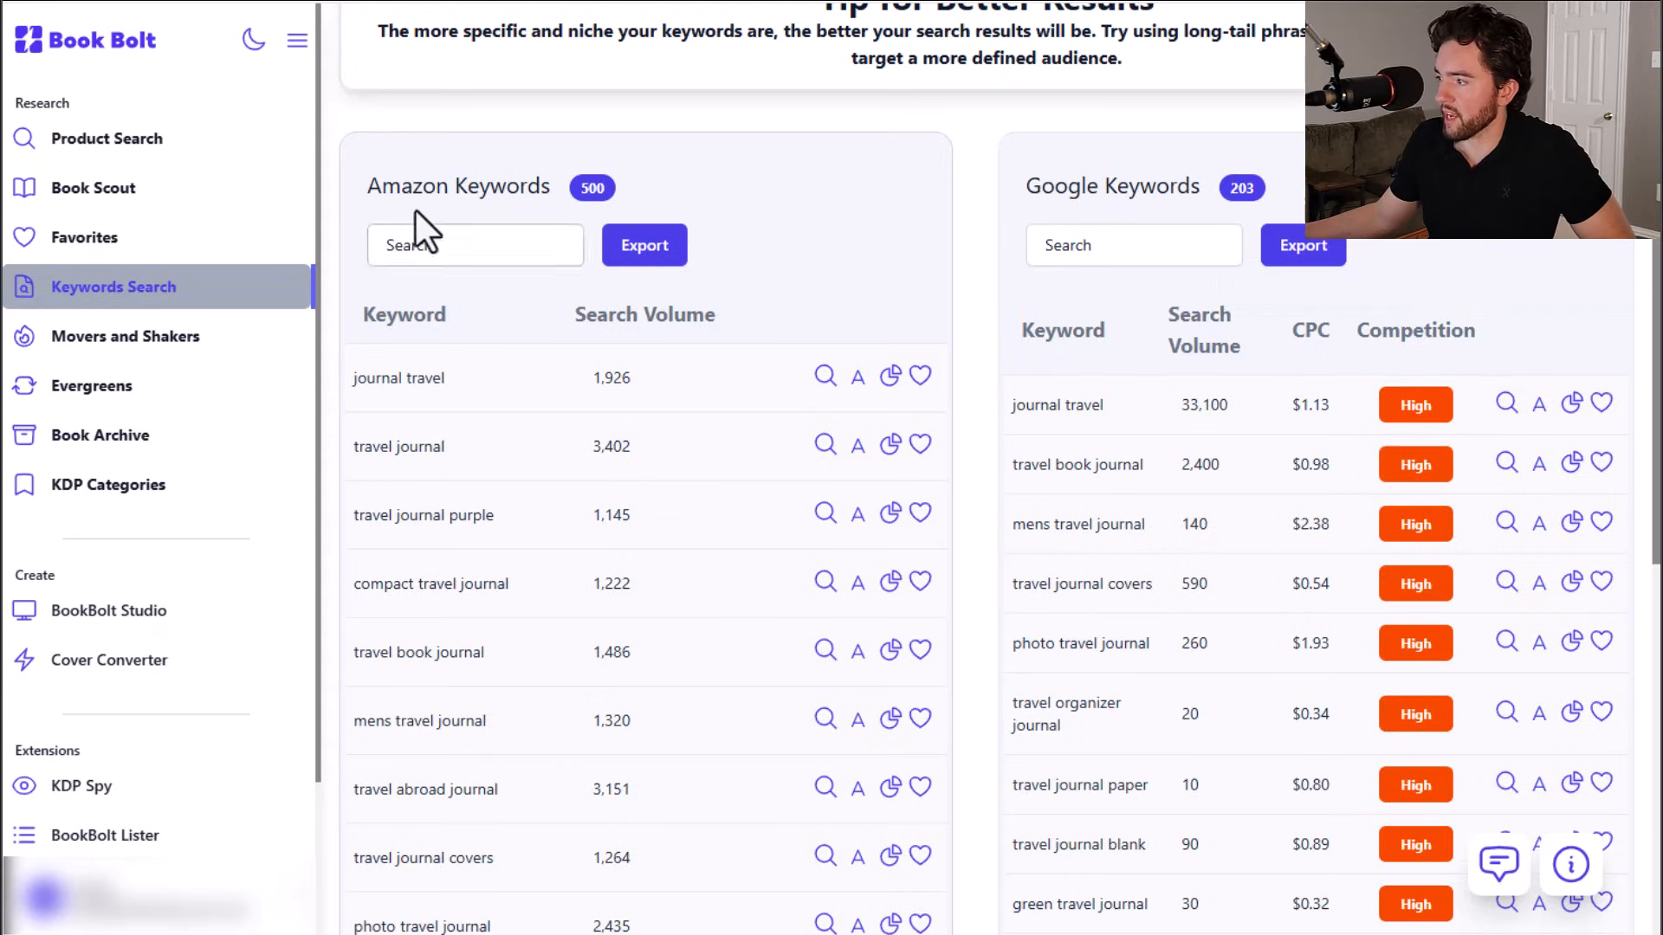
pyautogui.scroll(-1, 859, 319)
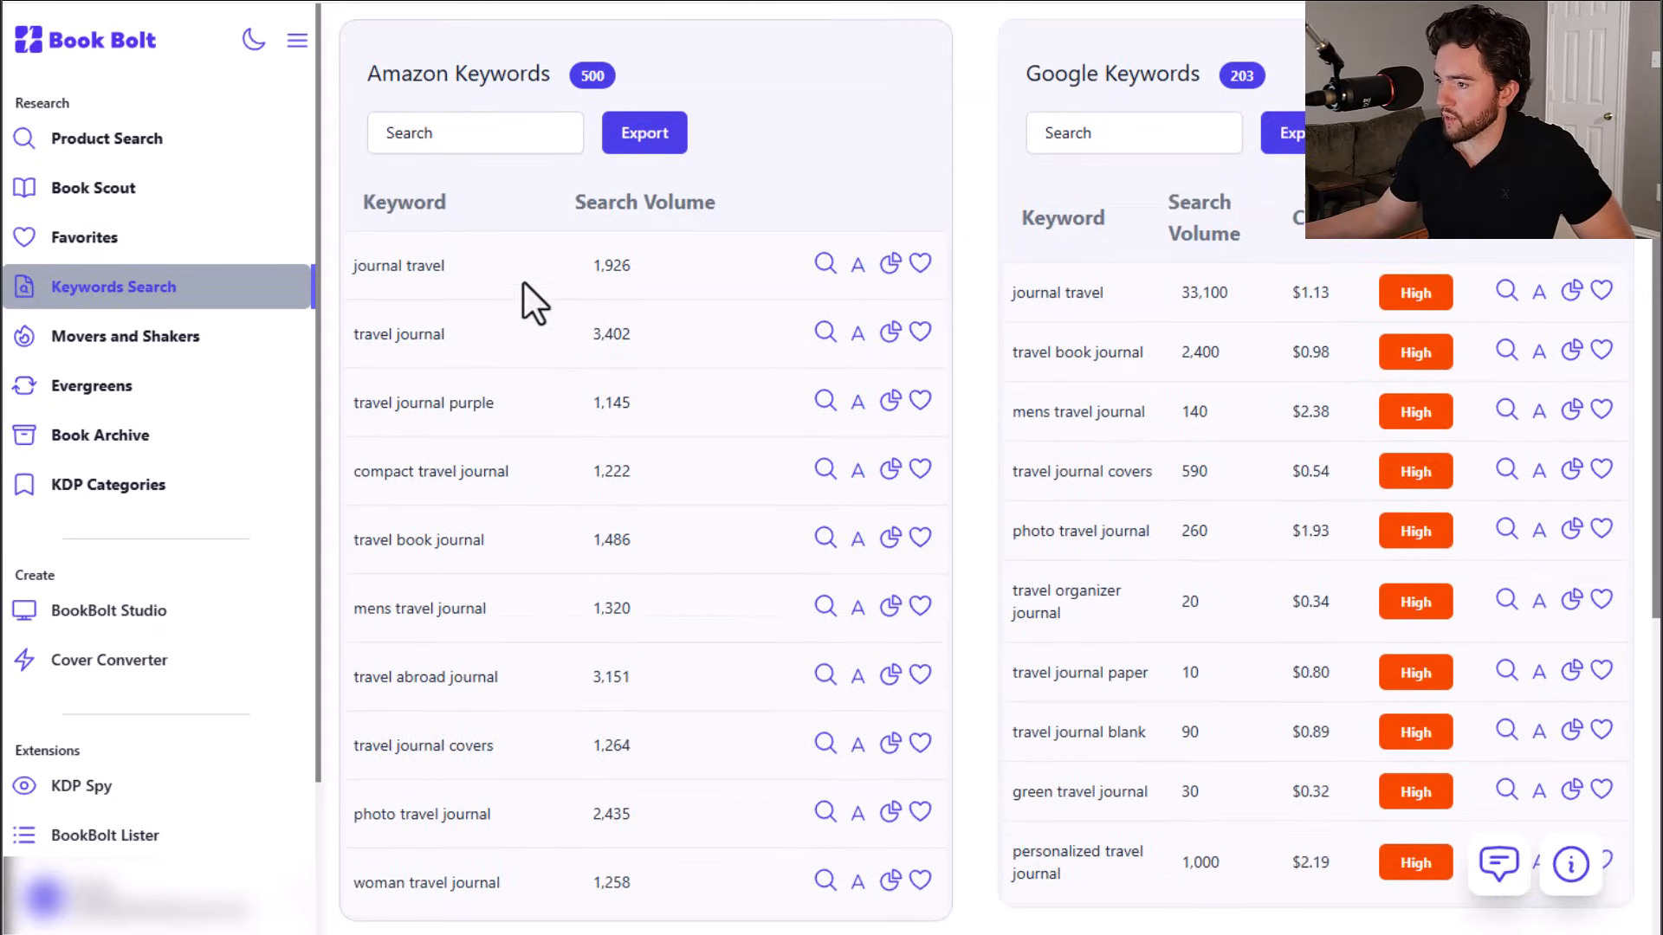
pyautogui.scroll(-1, 523, 286)
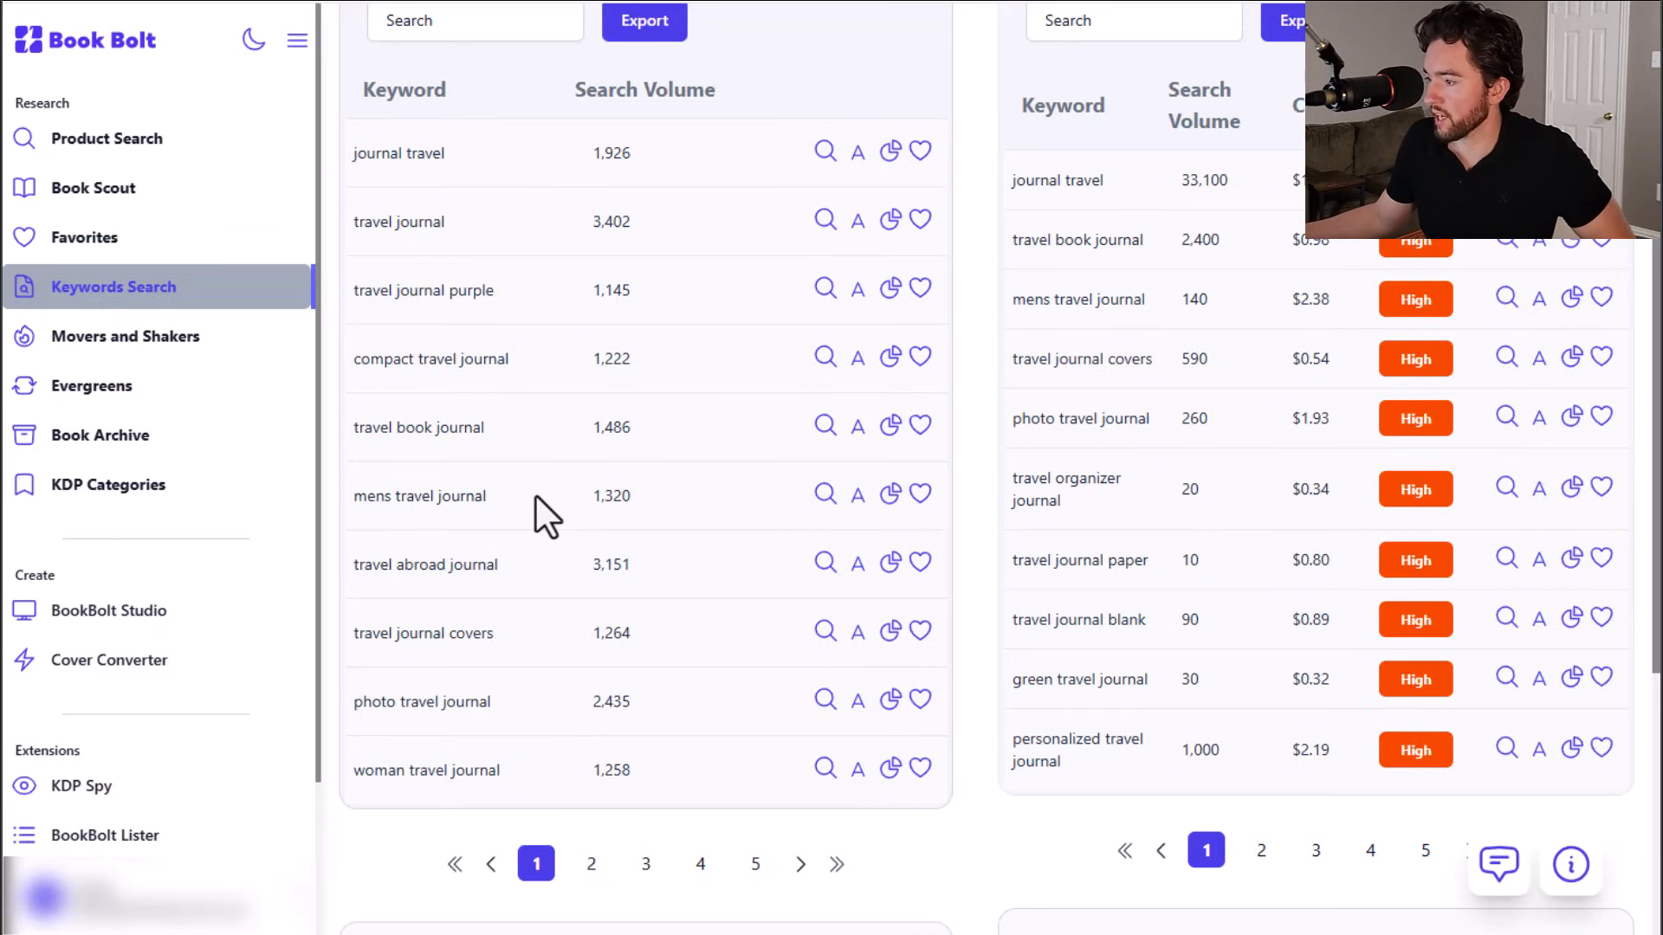
pyautogui.scroll(2, 564, 501)
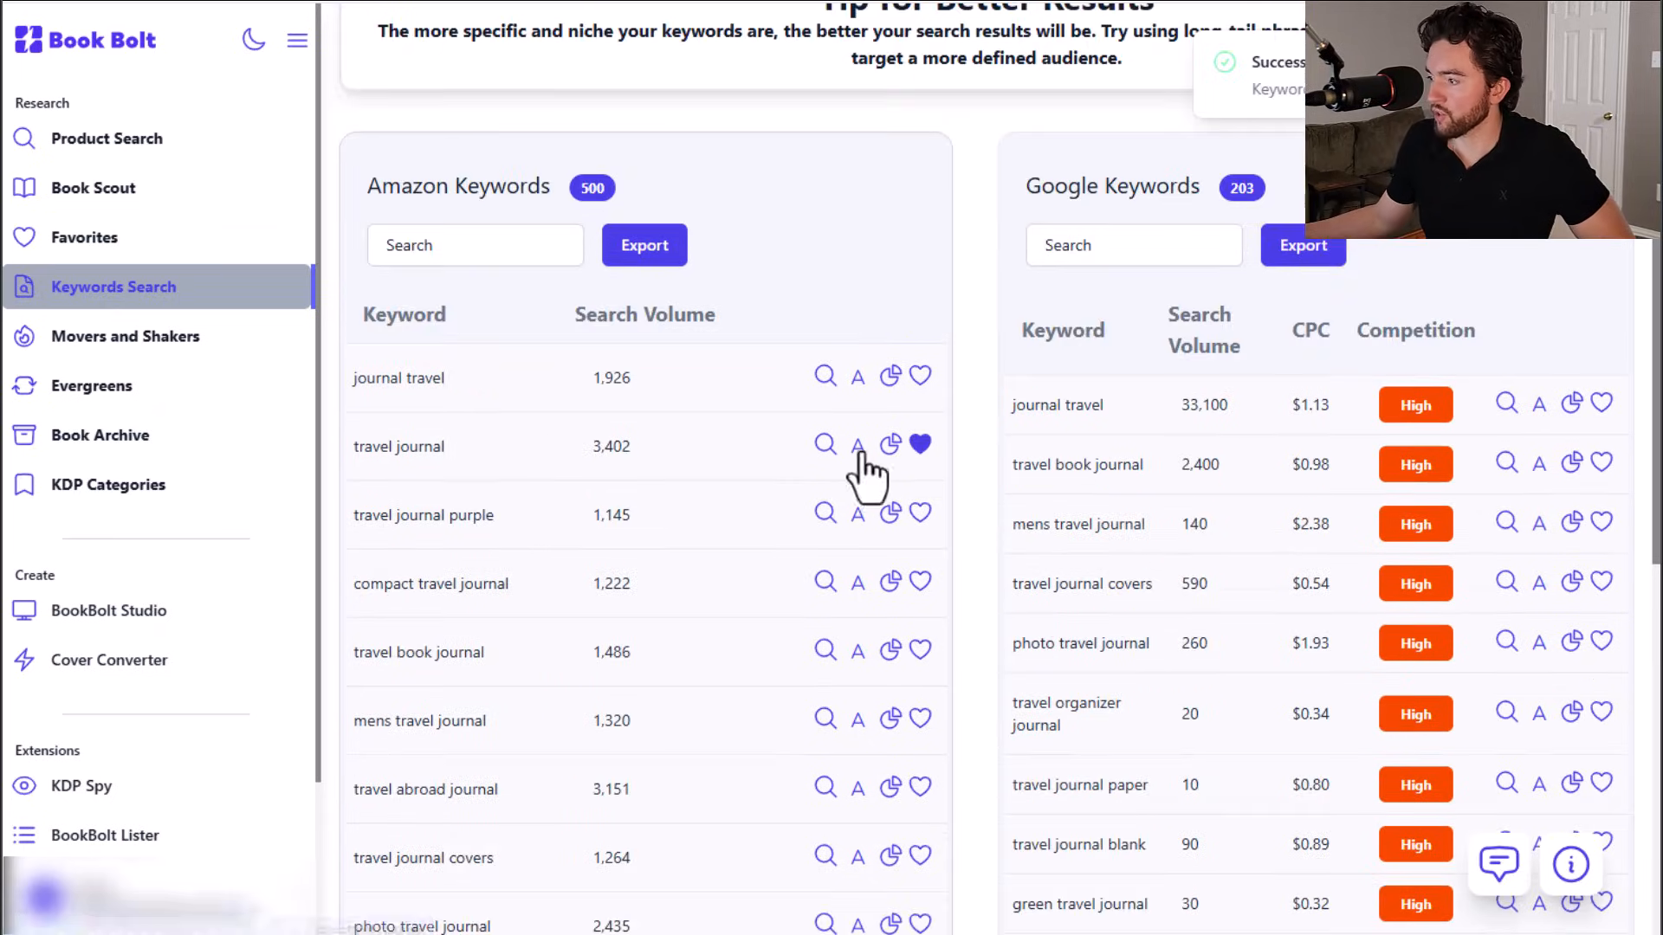
pyautogui.click(920, 444)
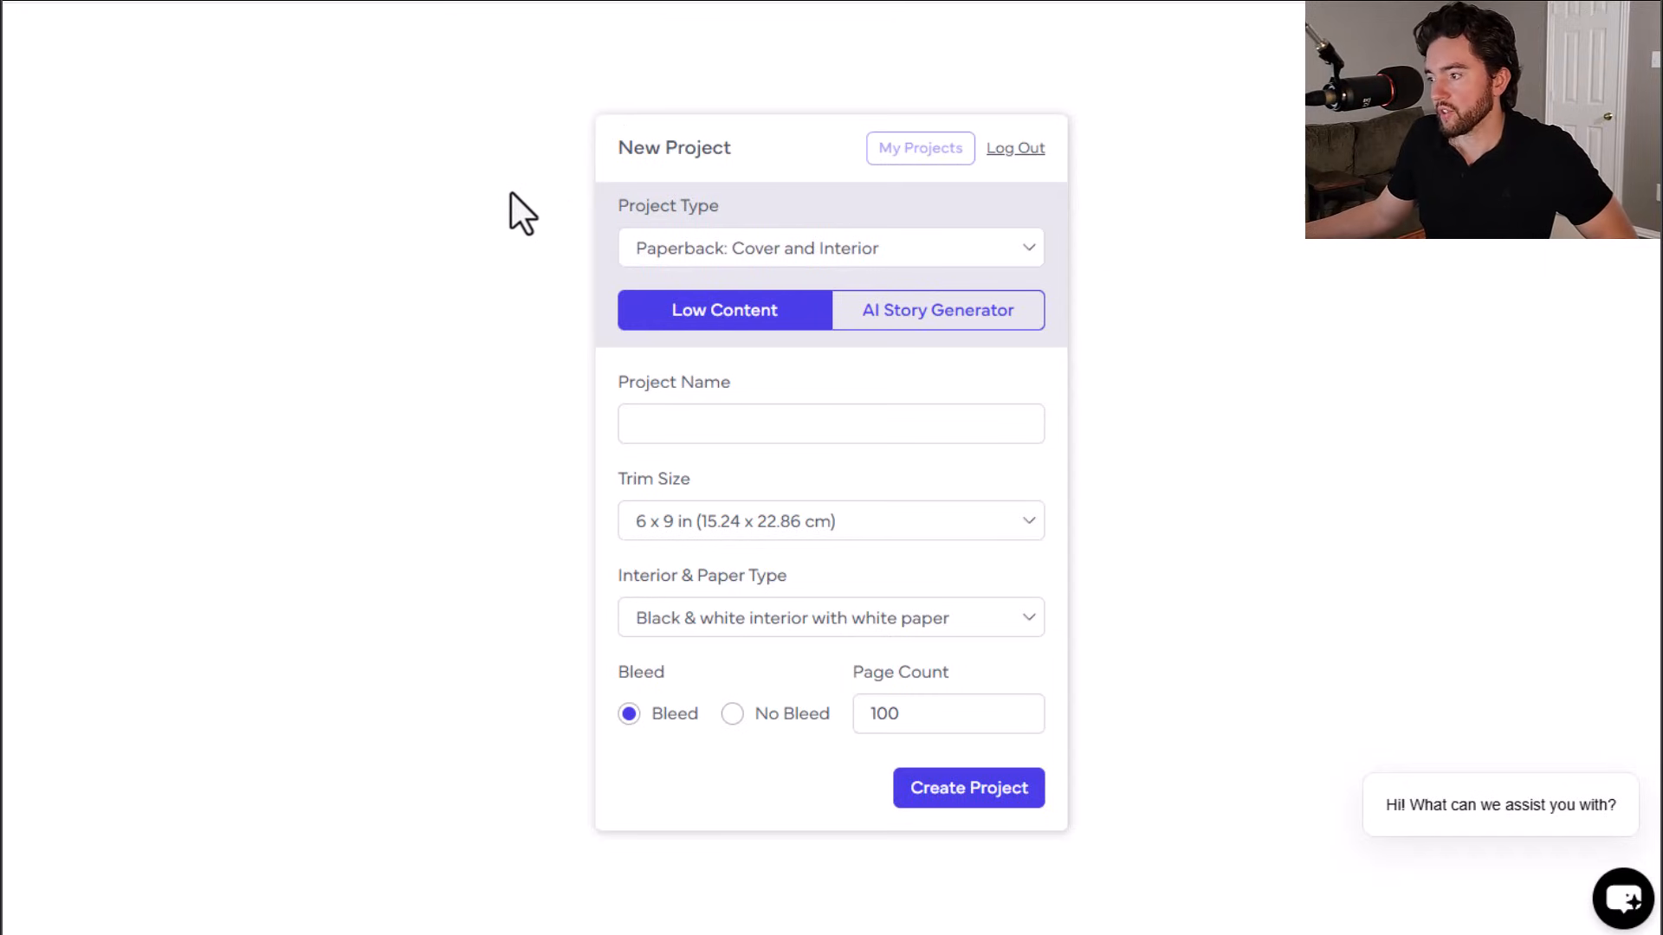
# Step: Name the new project Travel Journal and set the interior to black & white with white paper
pyautogui.click(709, 424)
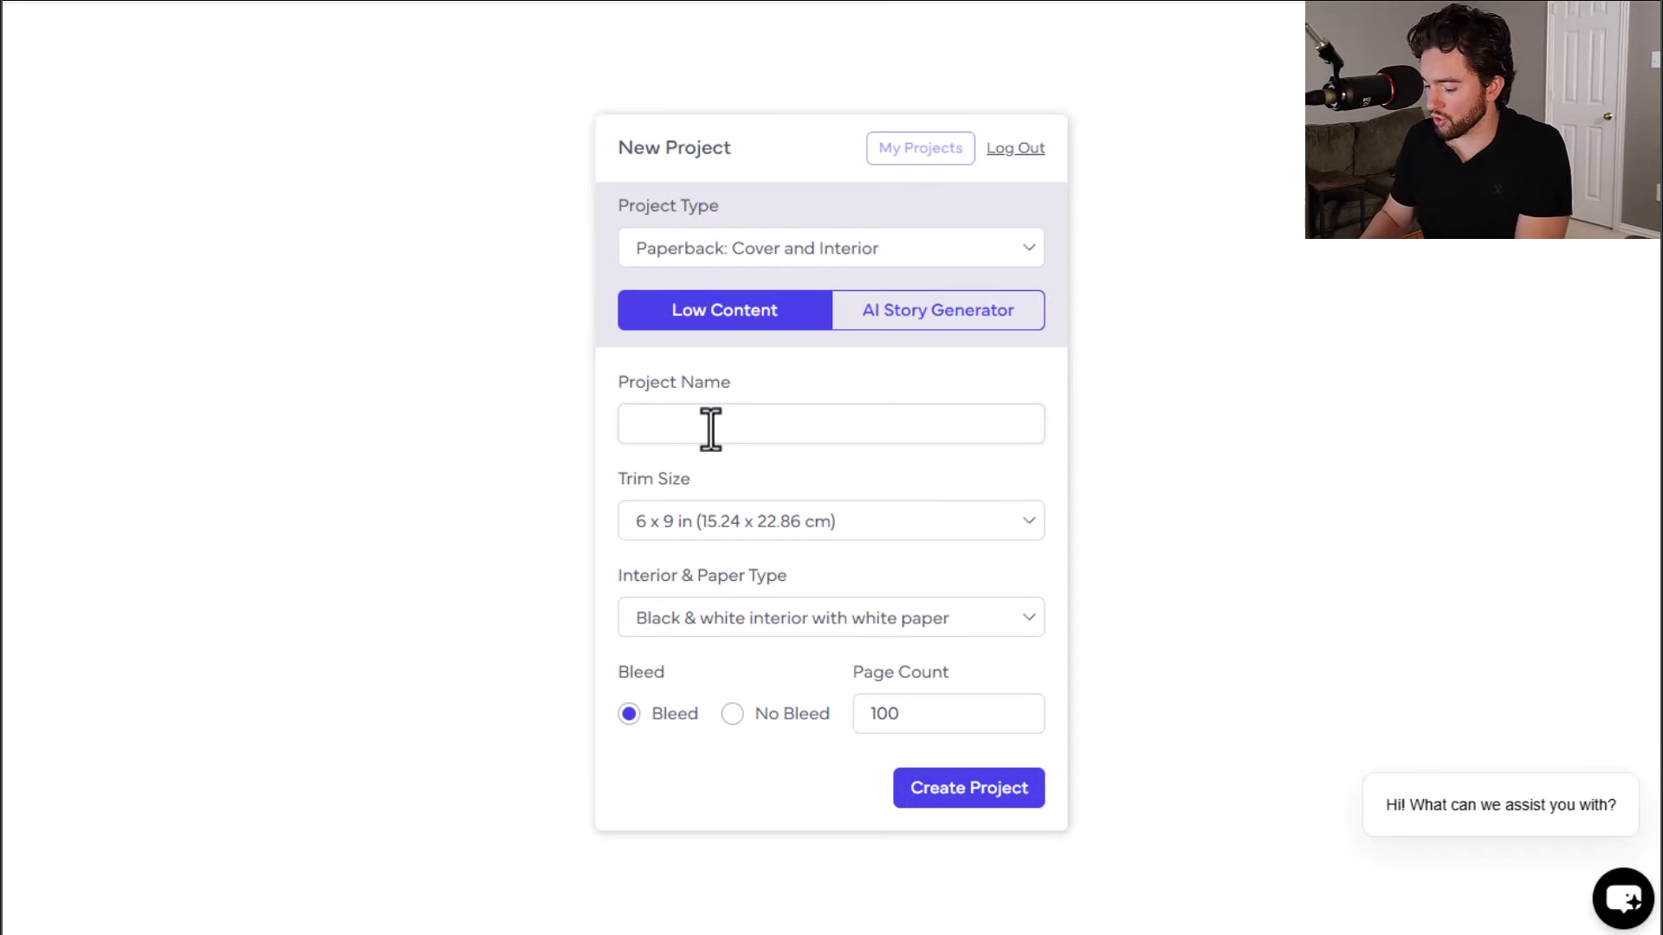
pyautogui.write('Travel Journal')
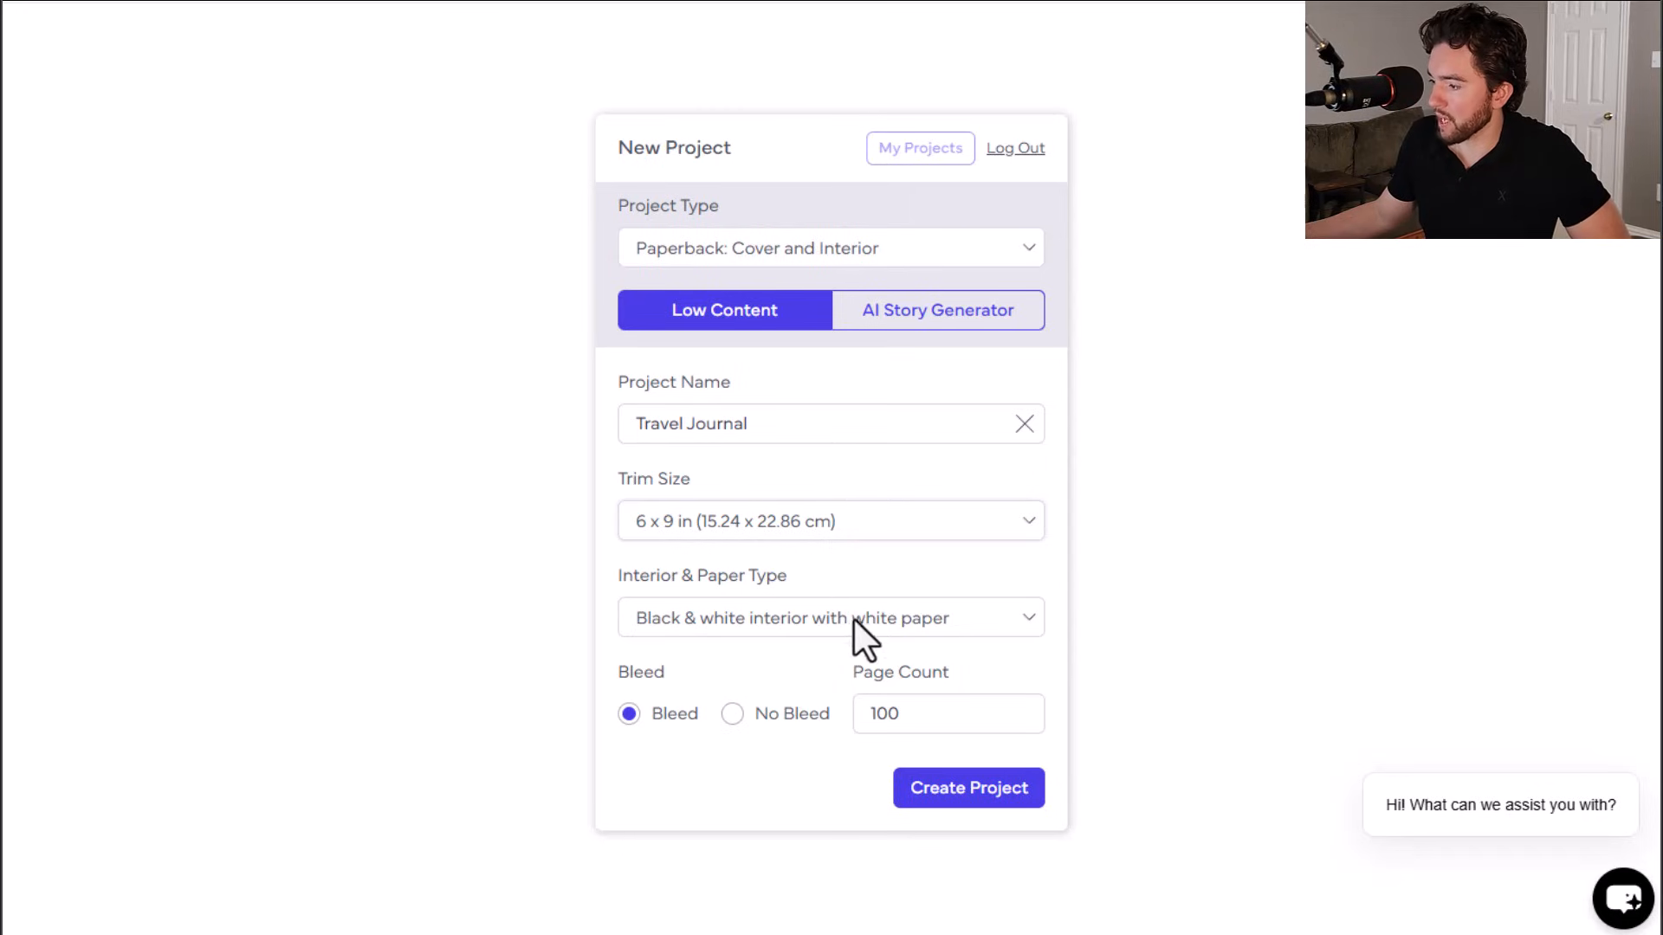
pyautogui.click(731, 625)
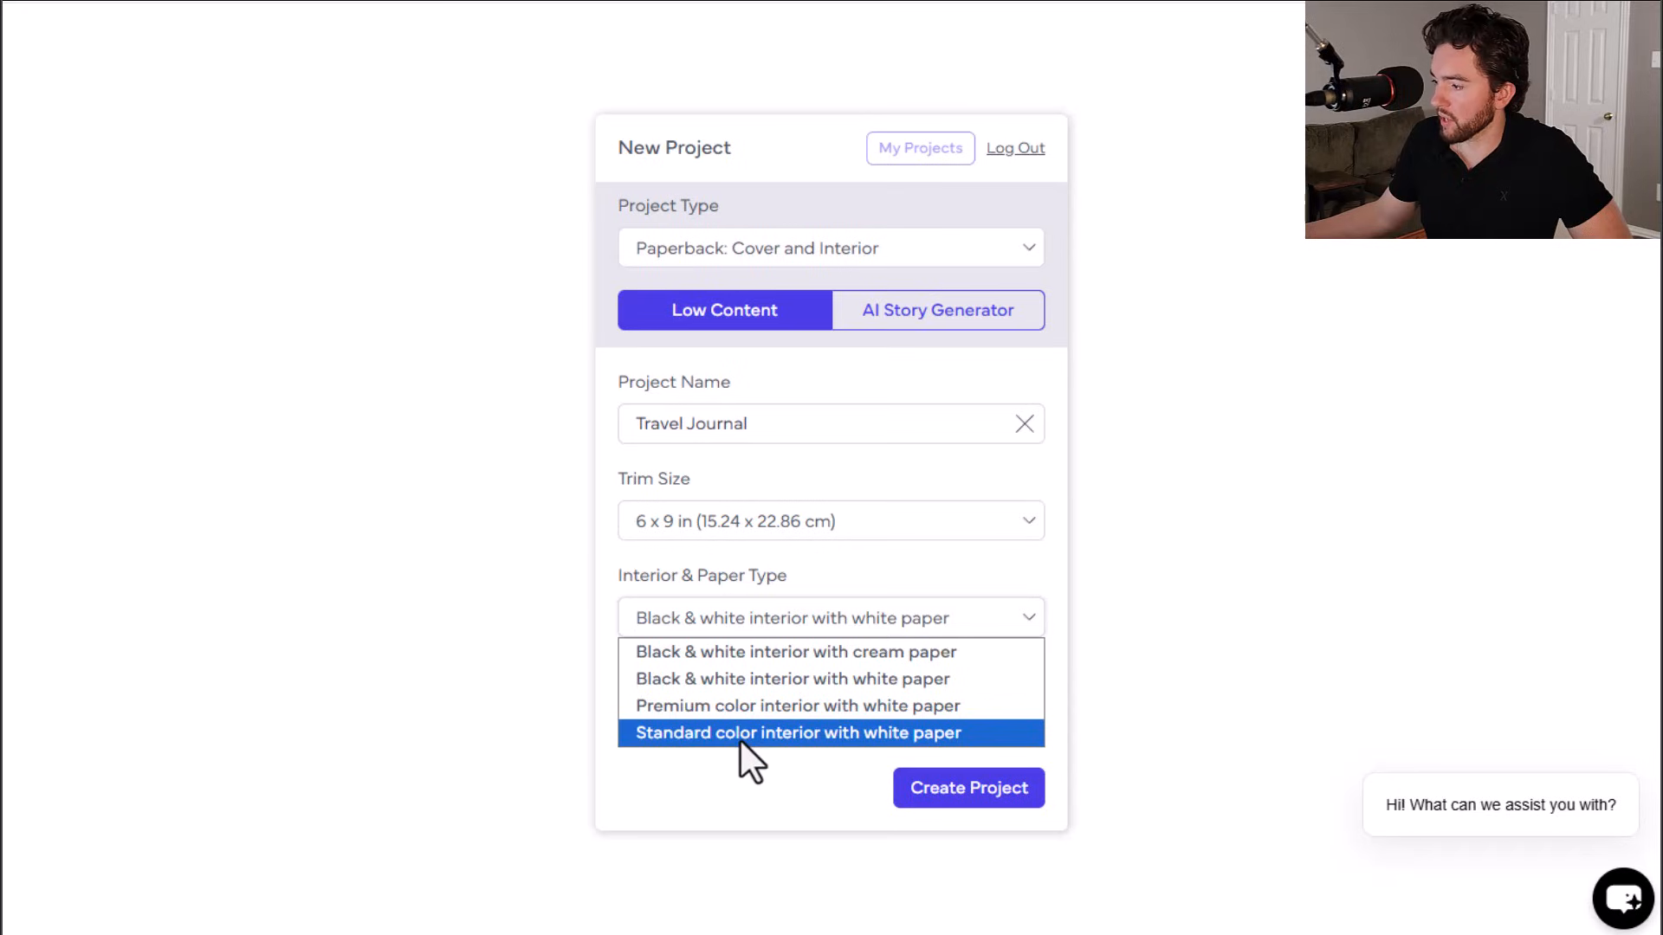
pyautogui.click(777, 682)
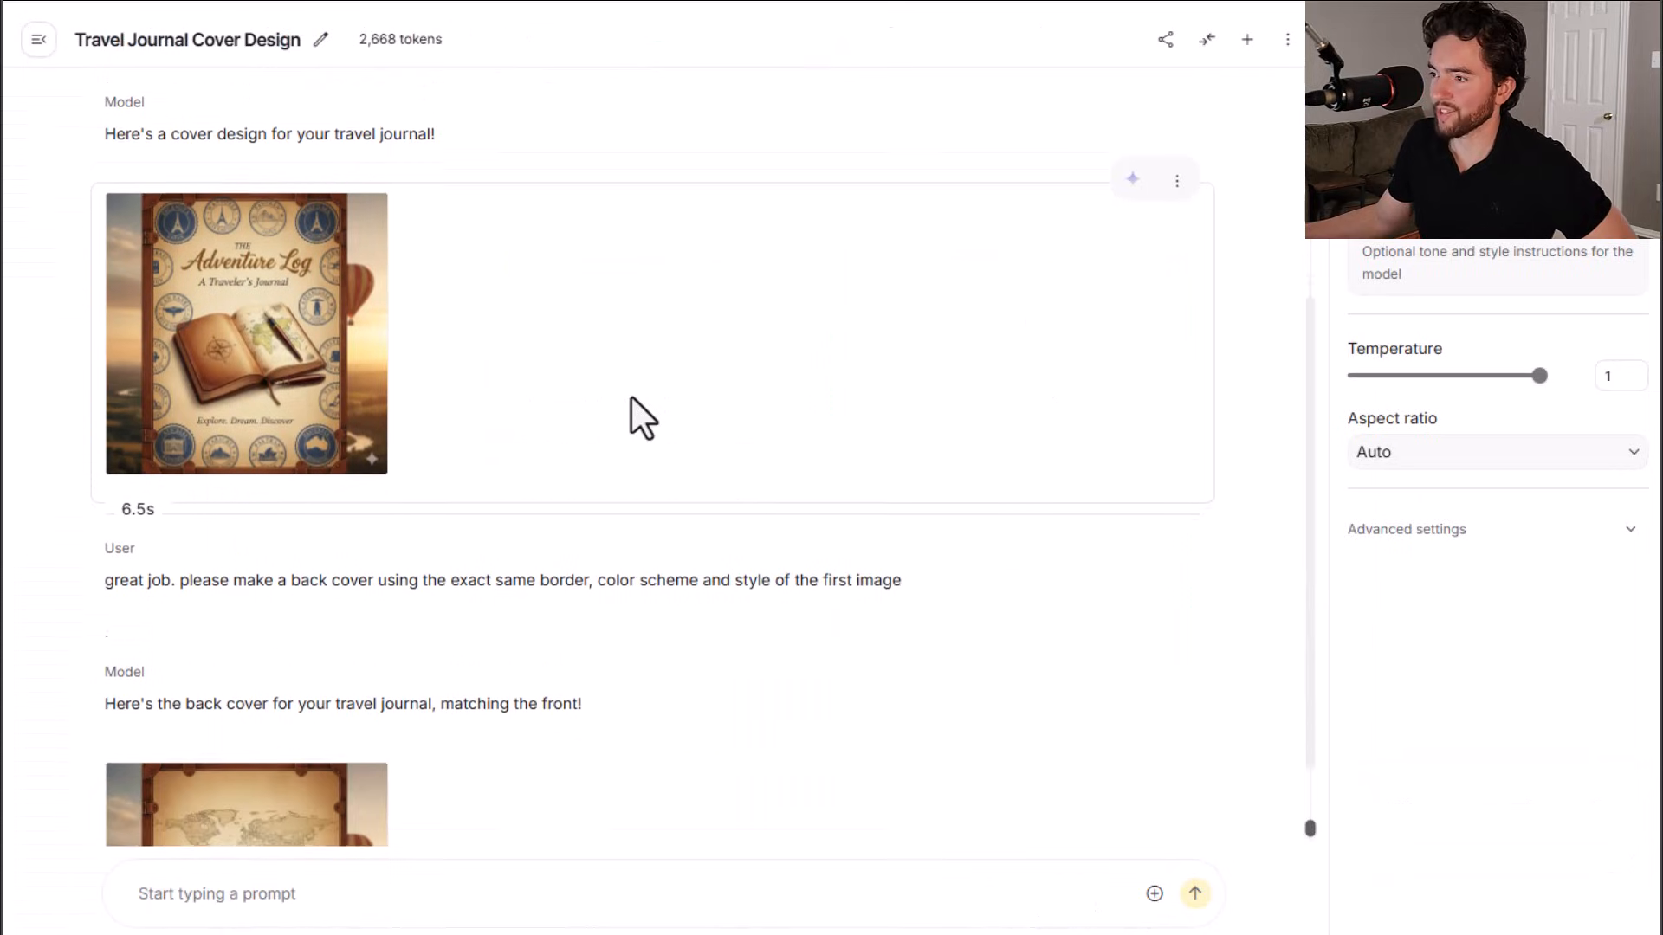
# Step: Review the front and back cover images generated in the Travel Journal Cover Design chat
pyautogui.scroll(1, 642, 418)
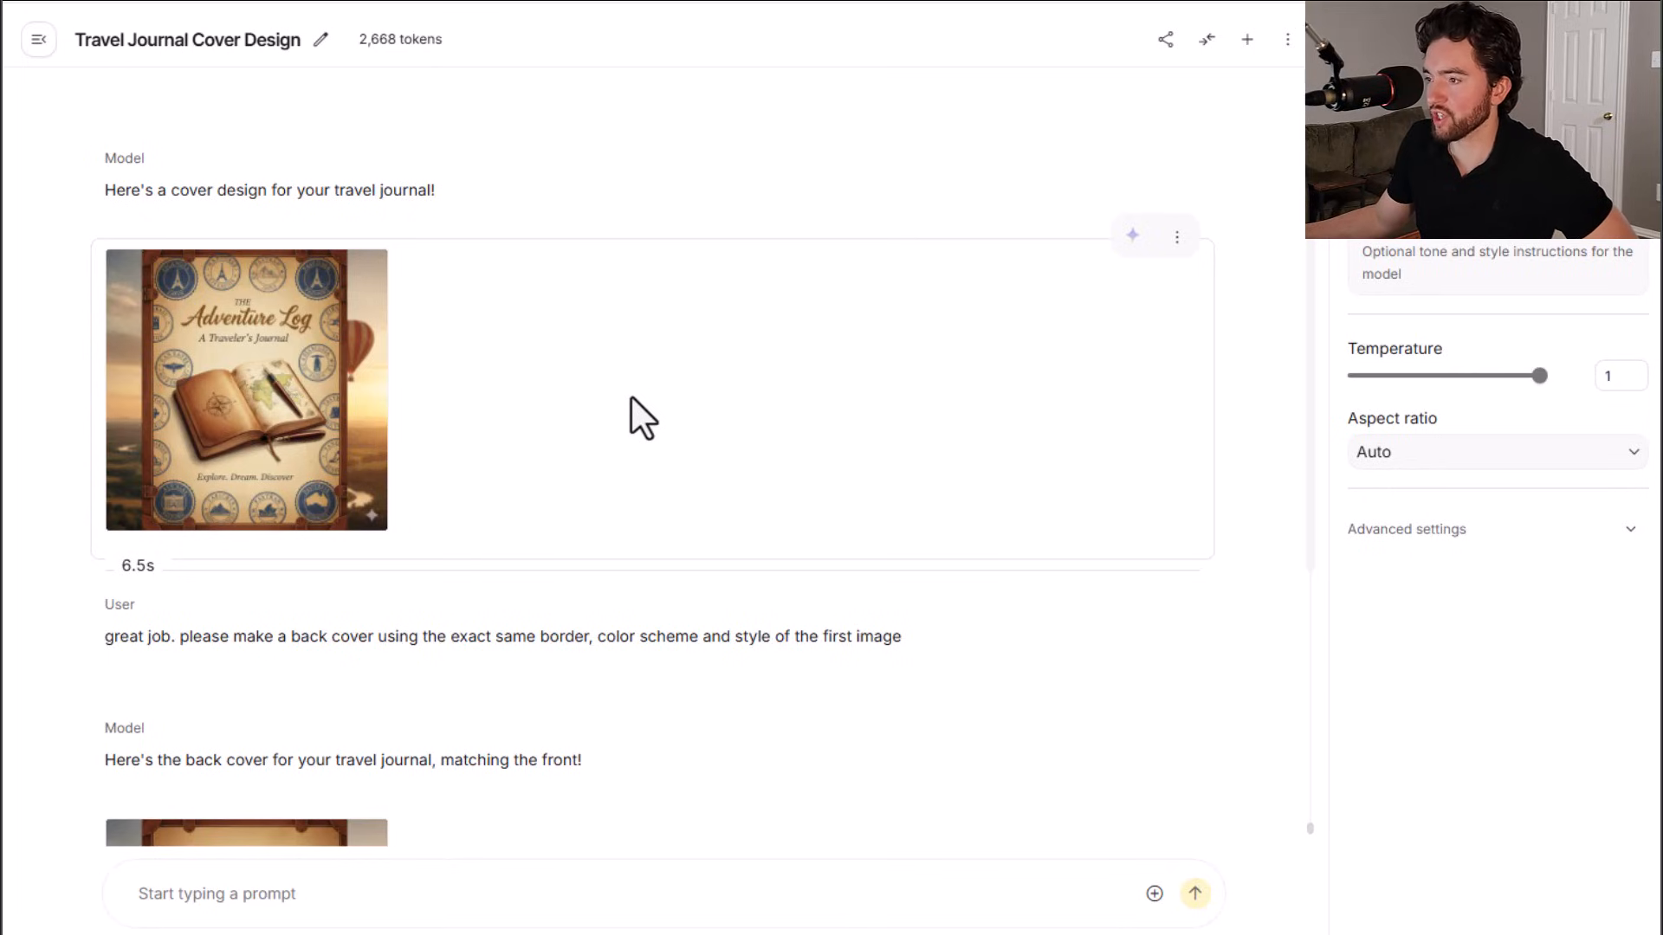
pyautogui.scroll(-3, 575, 412)
pyautogui.moveTo(252, 582)
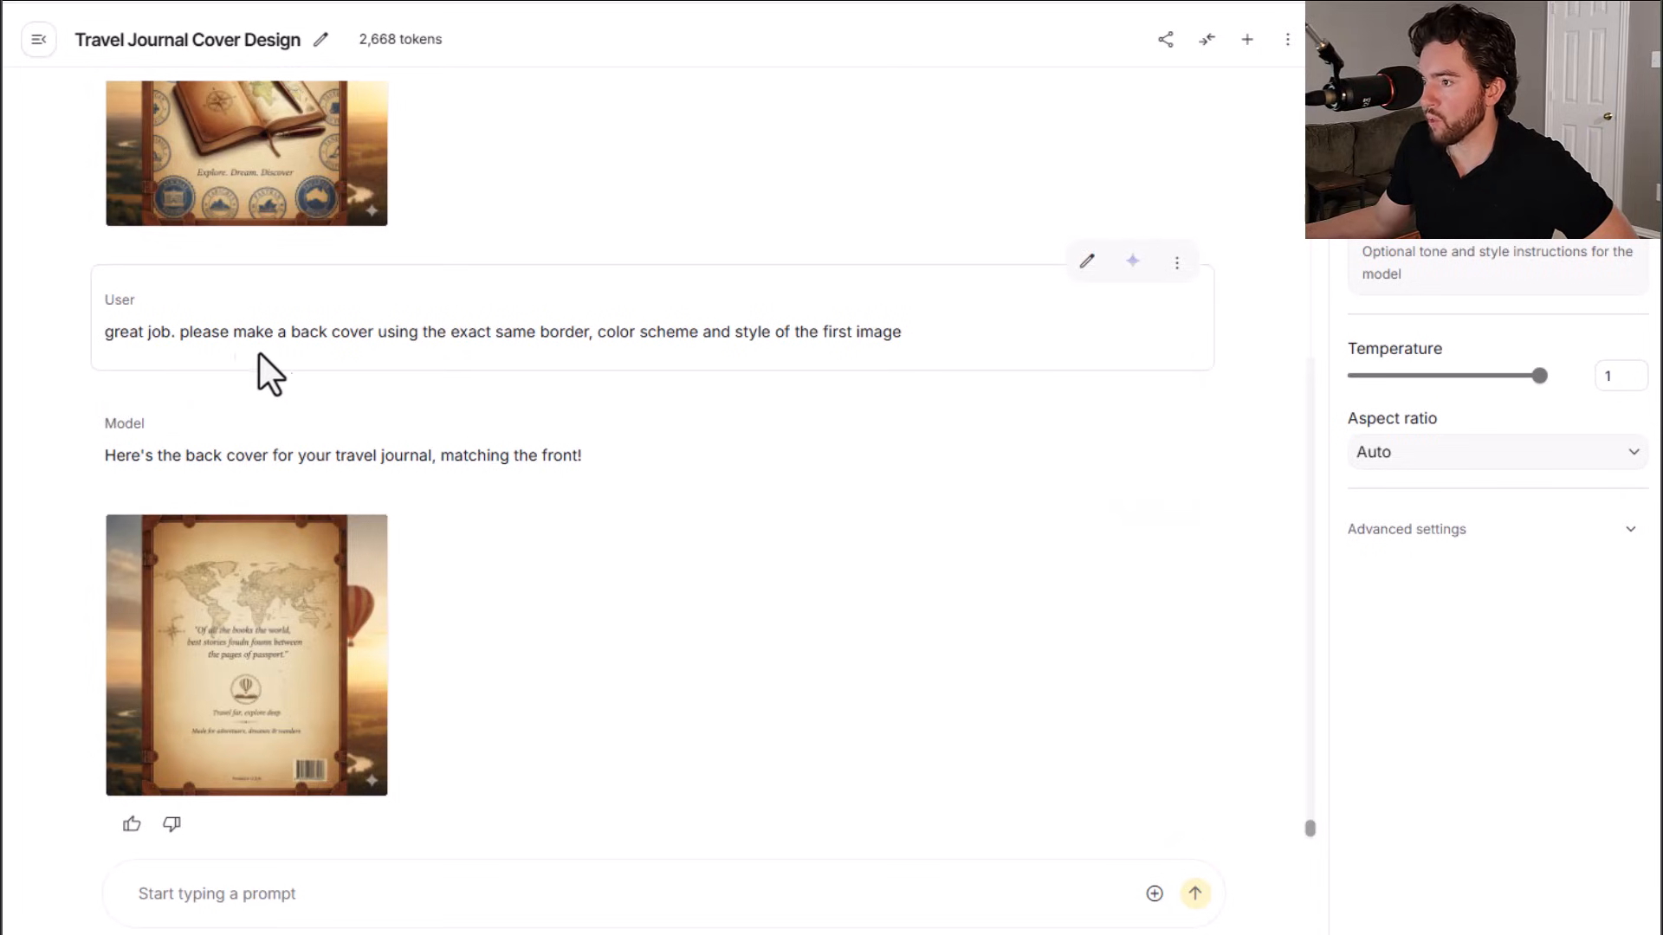
pyautogui.scroll(4, 271, 451)
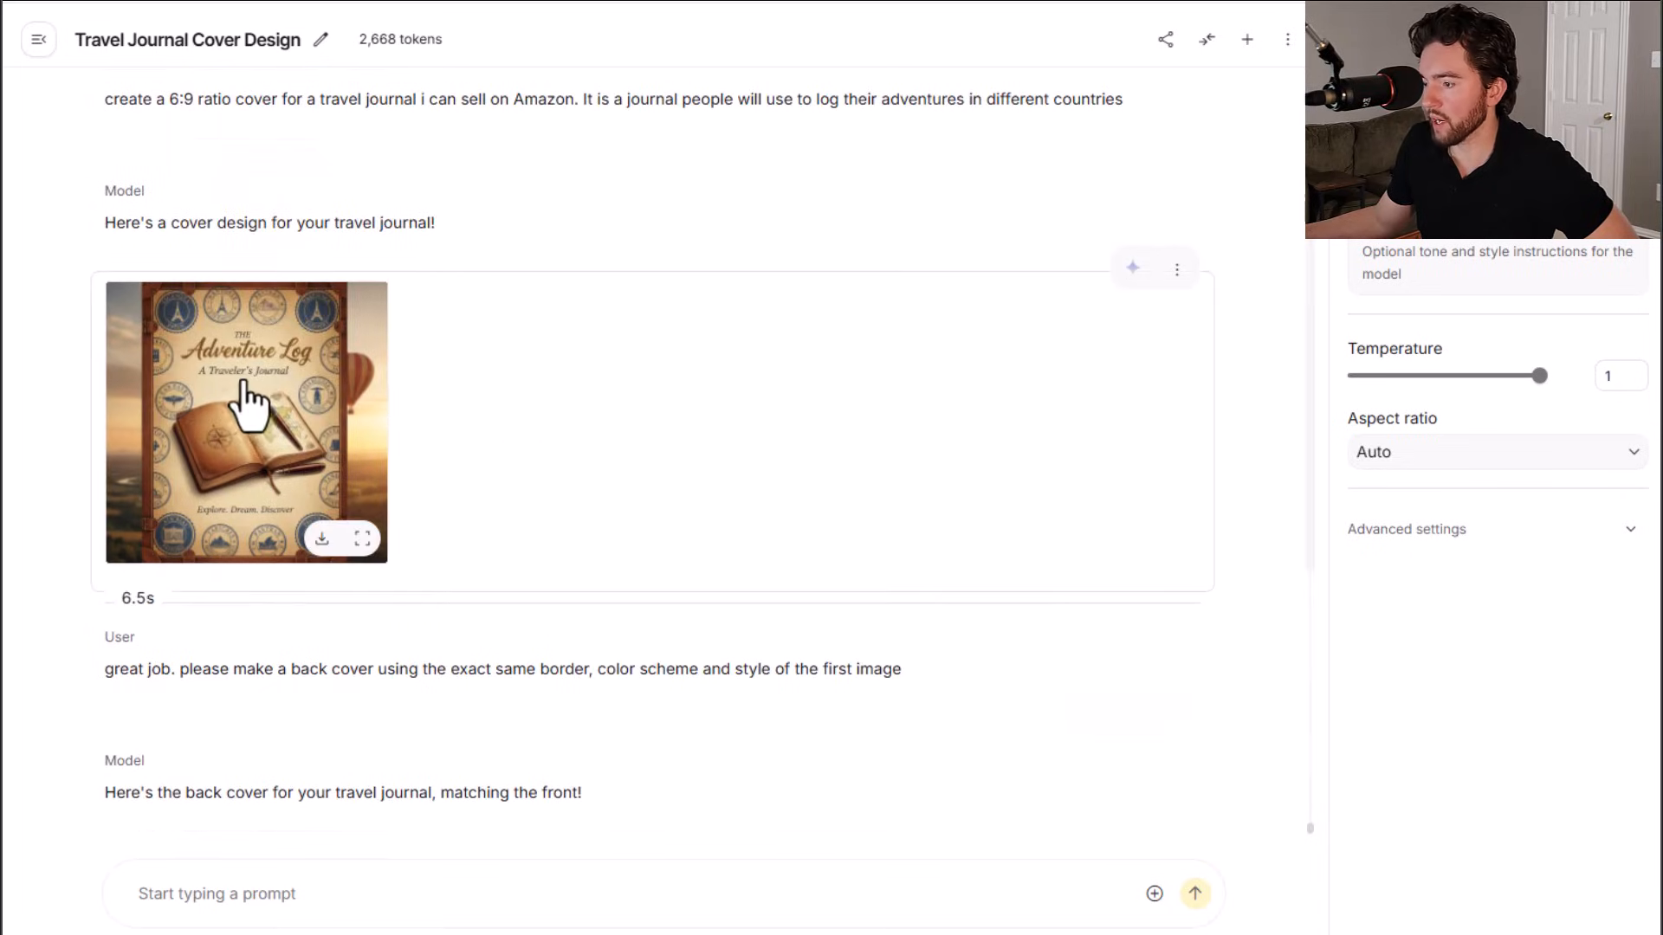
pyautogui.scroll(-3, 234, 394)
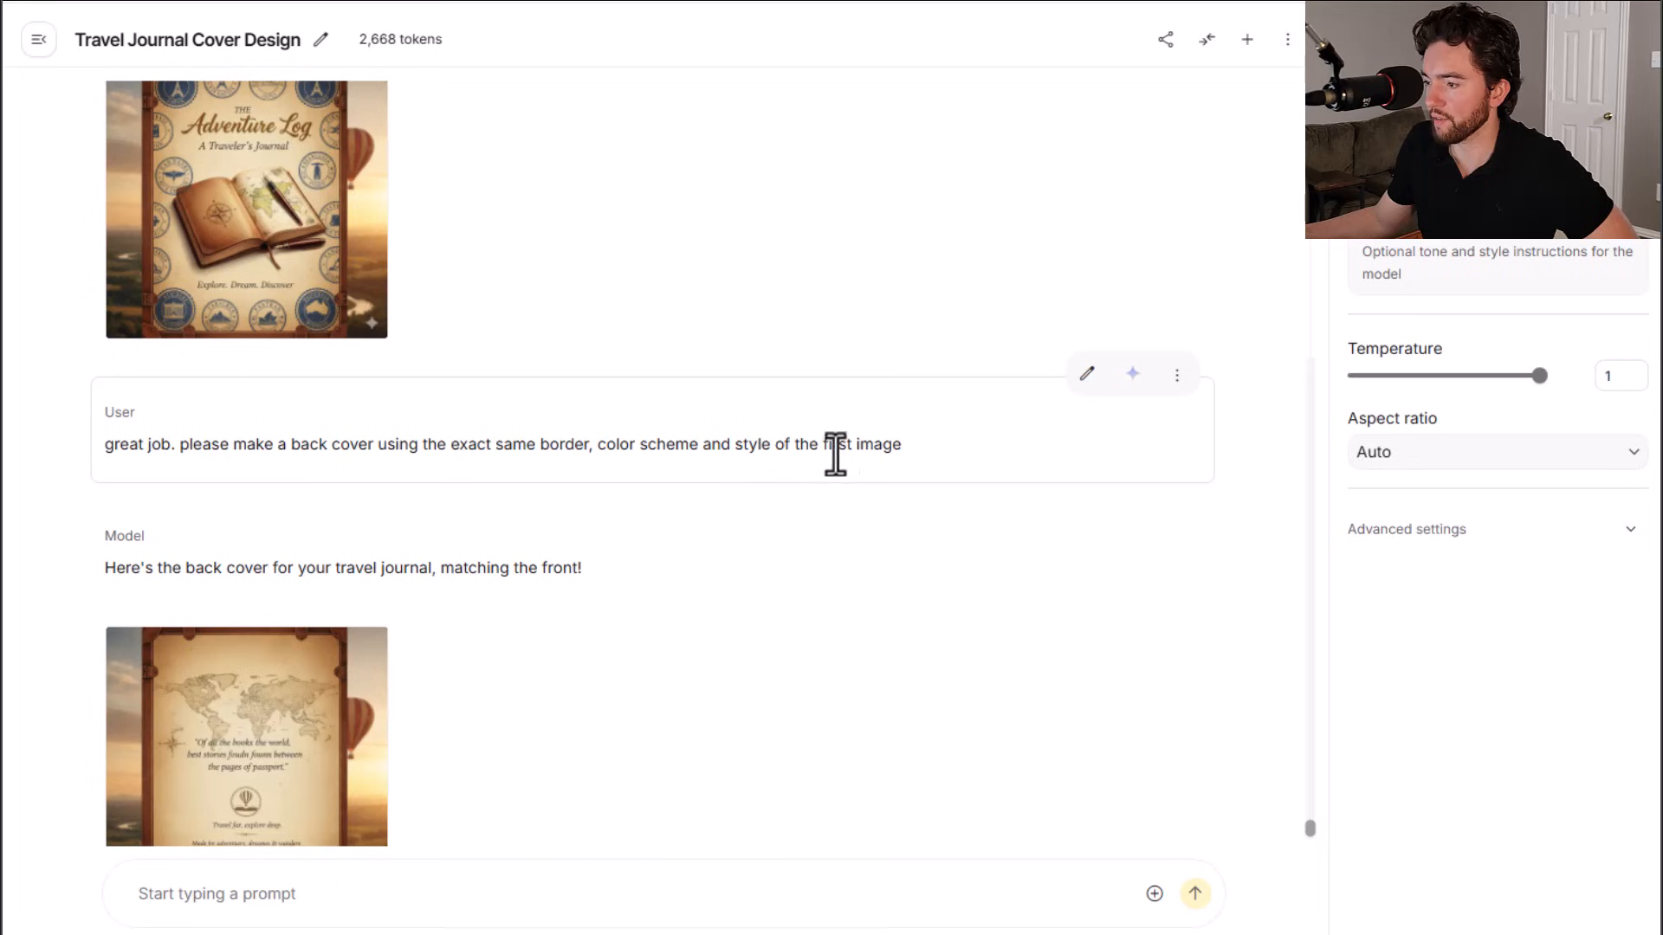
pyautogui.scroll(-1, 864, 450)
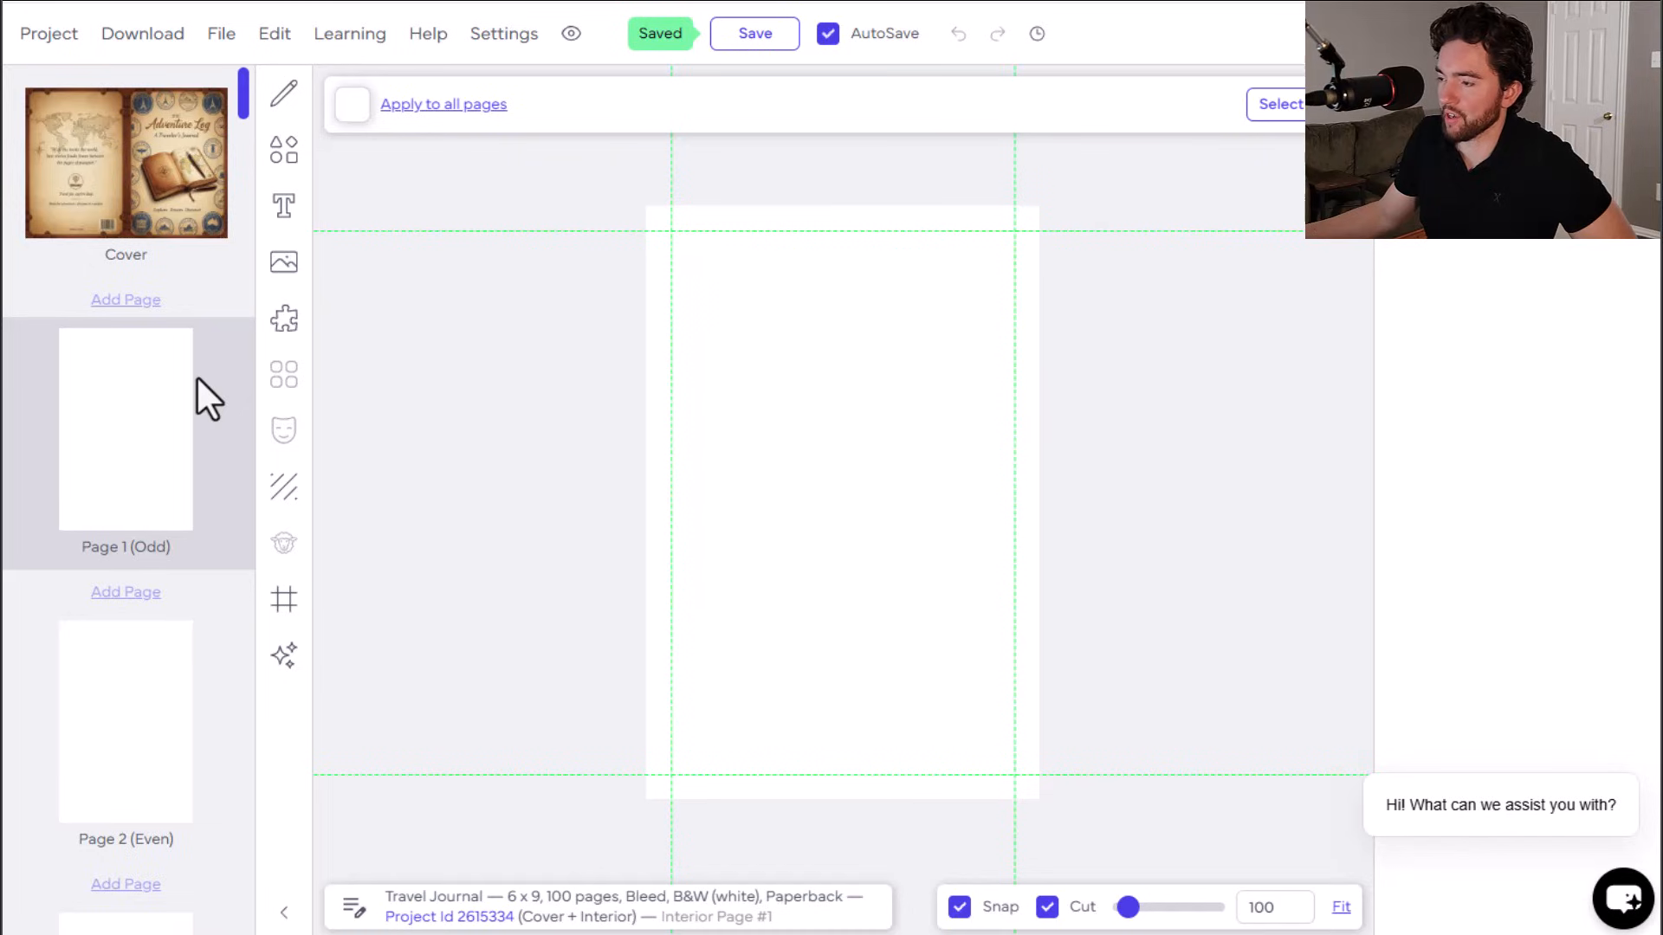
# Step: Browse the interior templates library and open the Vacation Planner template preview
pyautogui.click(284, 321)
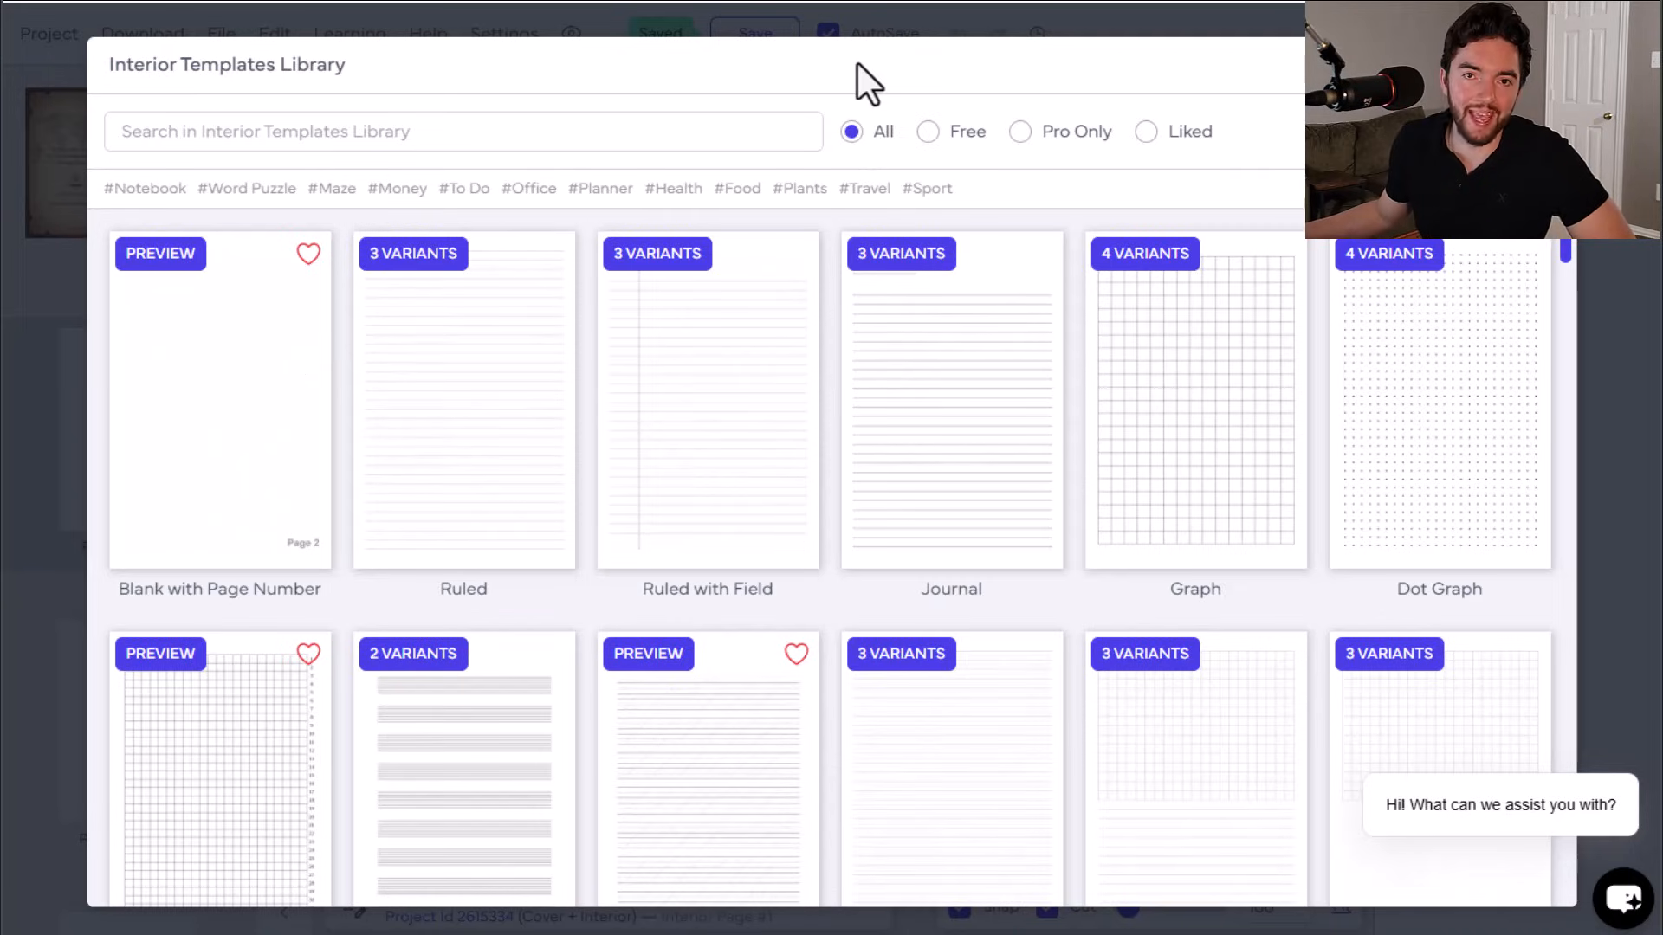
pyautogui.scroll(-9, 873, 351)
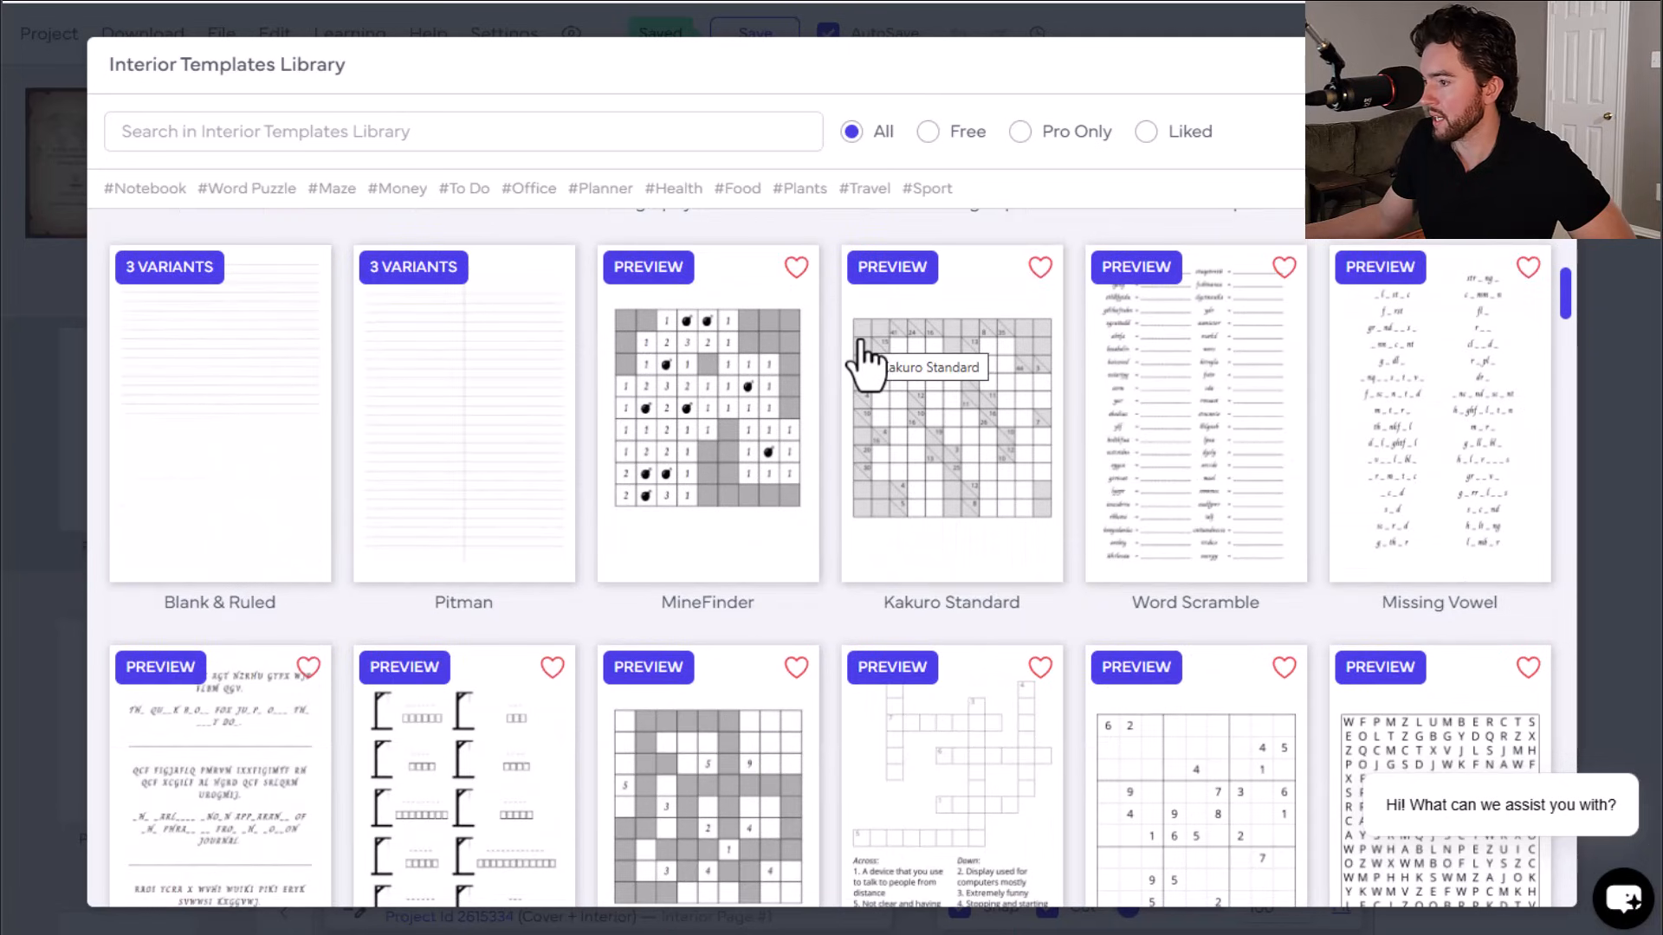
pyautogui.scroll(-5, 866, 359)
pyautogui.scroll(-13, 866, 364)
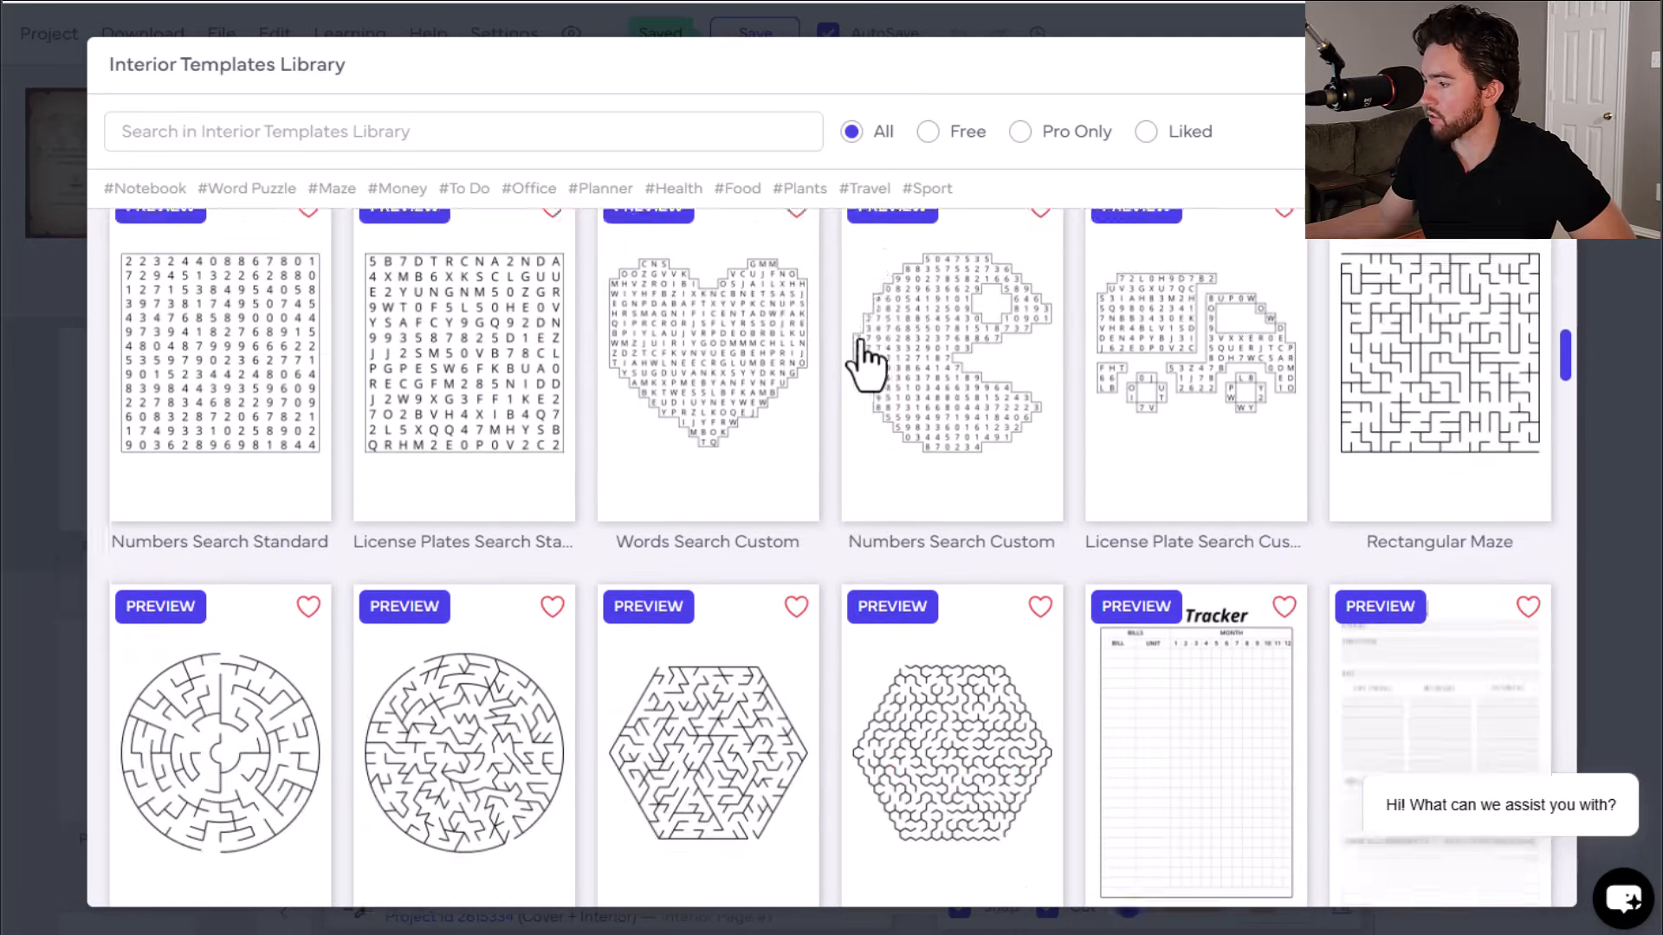
pyautogui.scroll(-8, 845, 489)
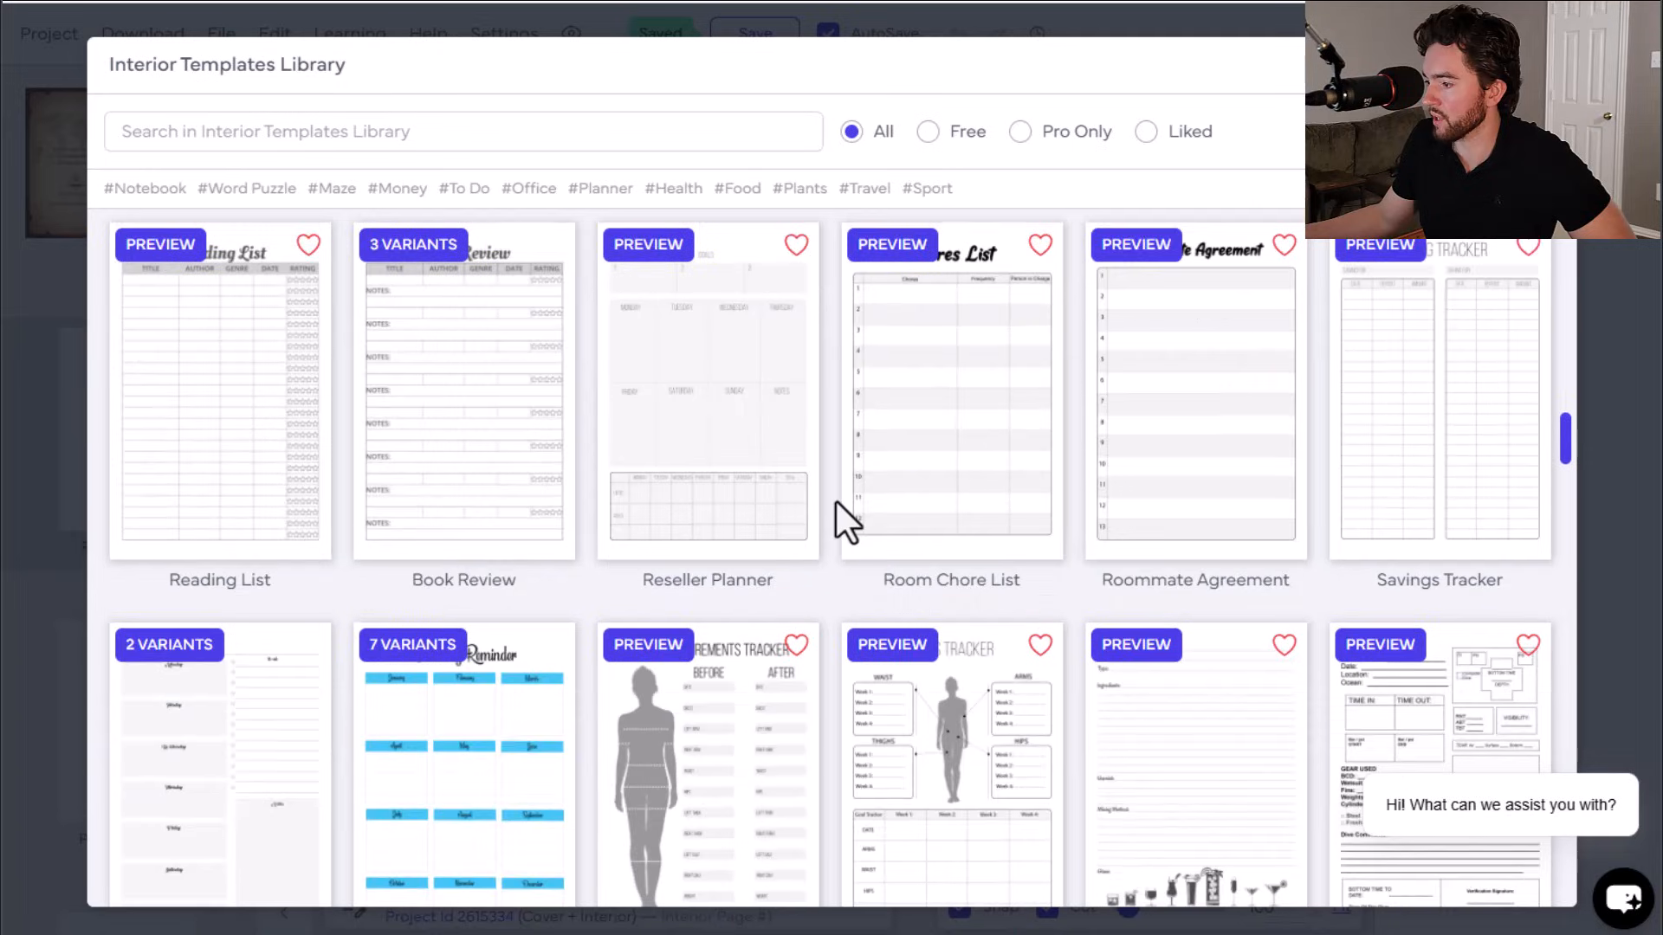
pyautogui.scroll(-4, 835, 500)
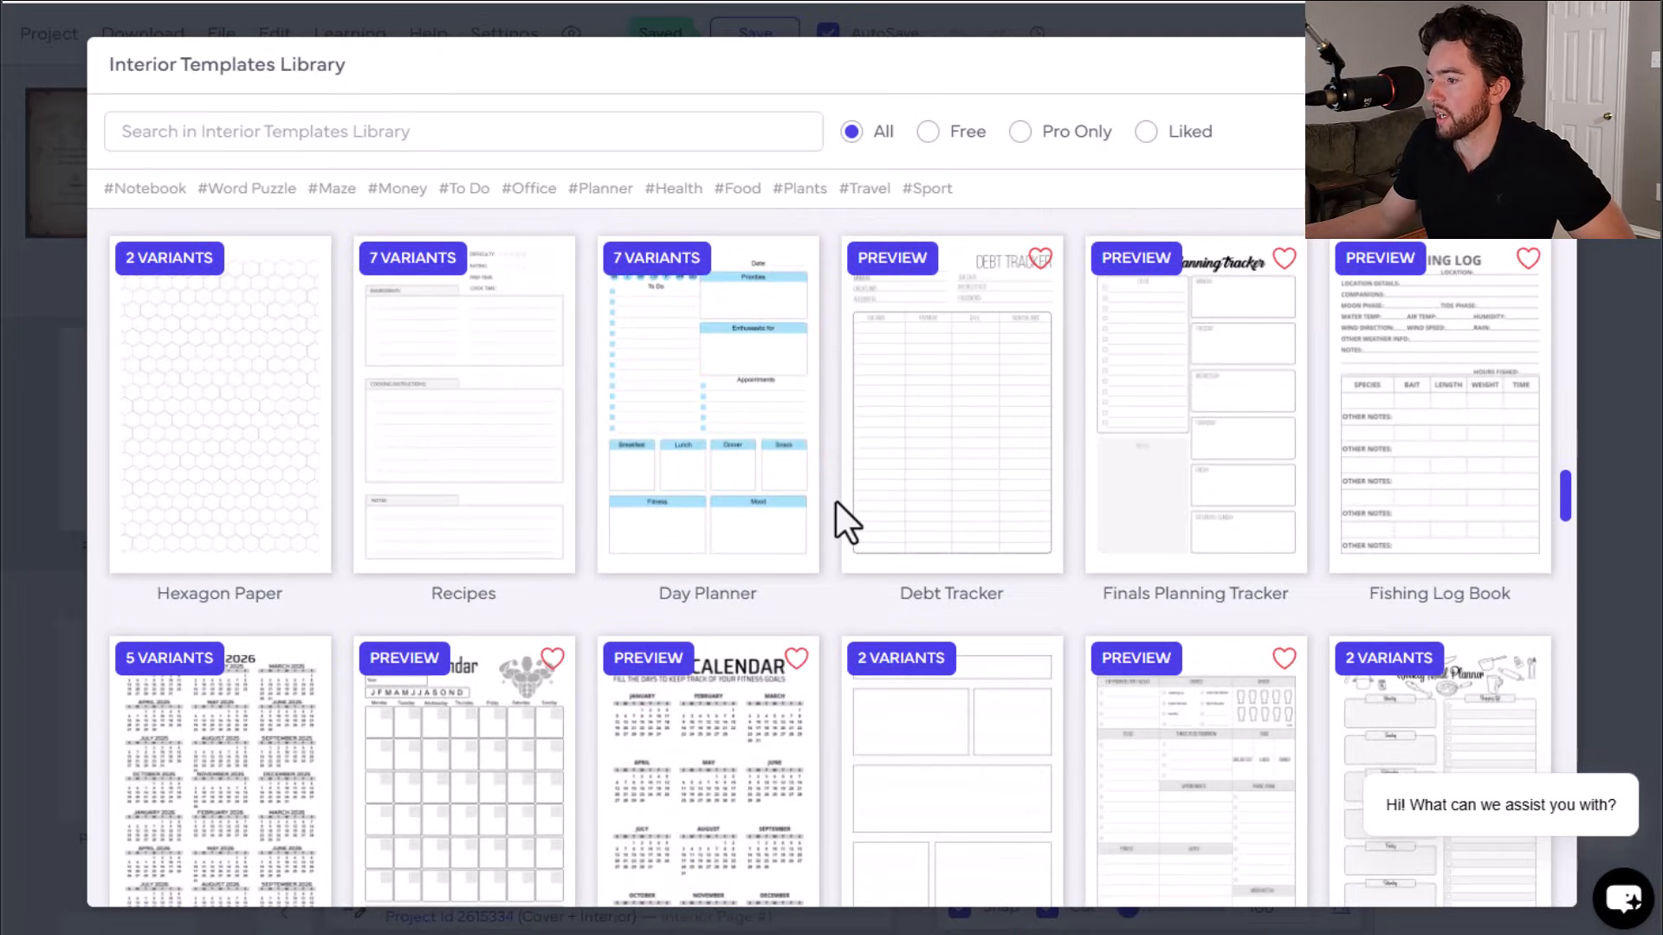
pyautogui.scroll(-12, 835, 501)
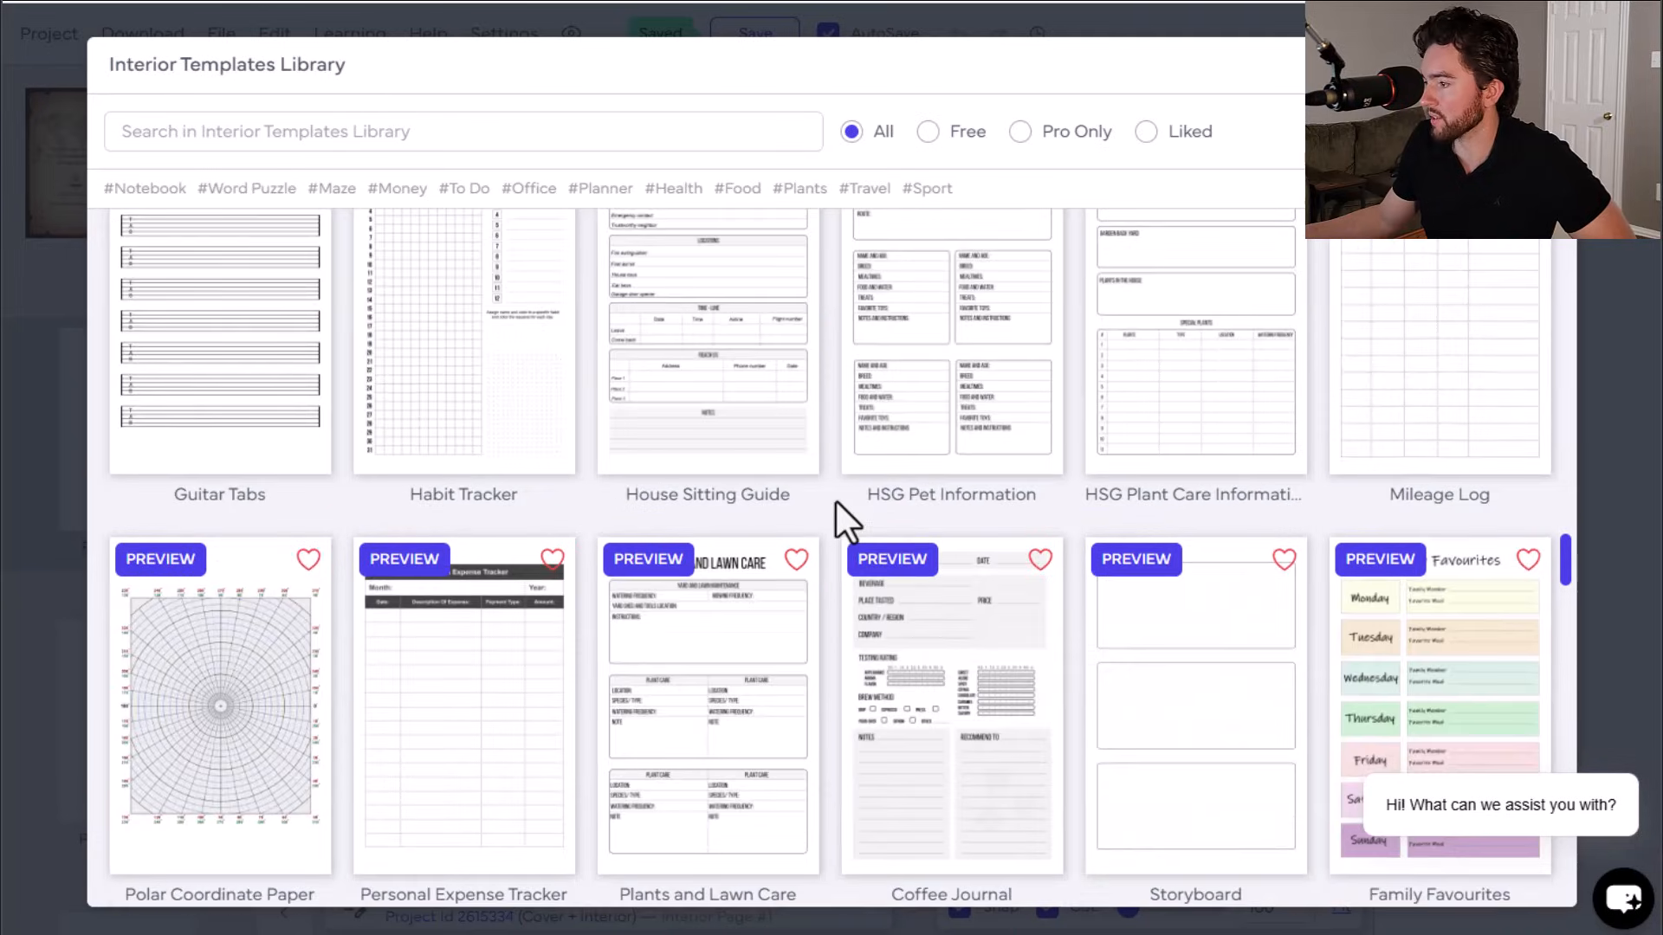
pyautogui.scroll(-8, 835, 500)
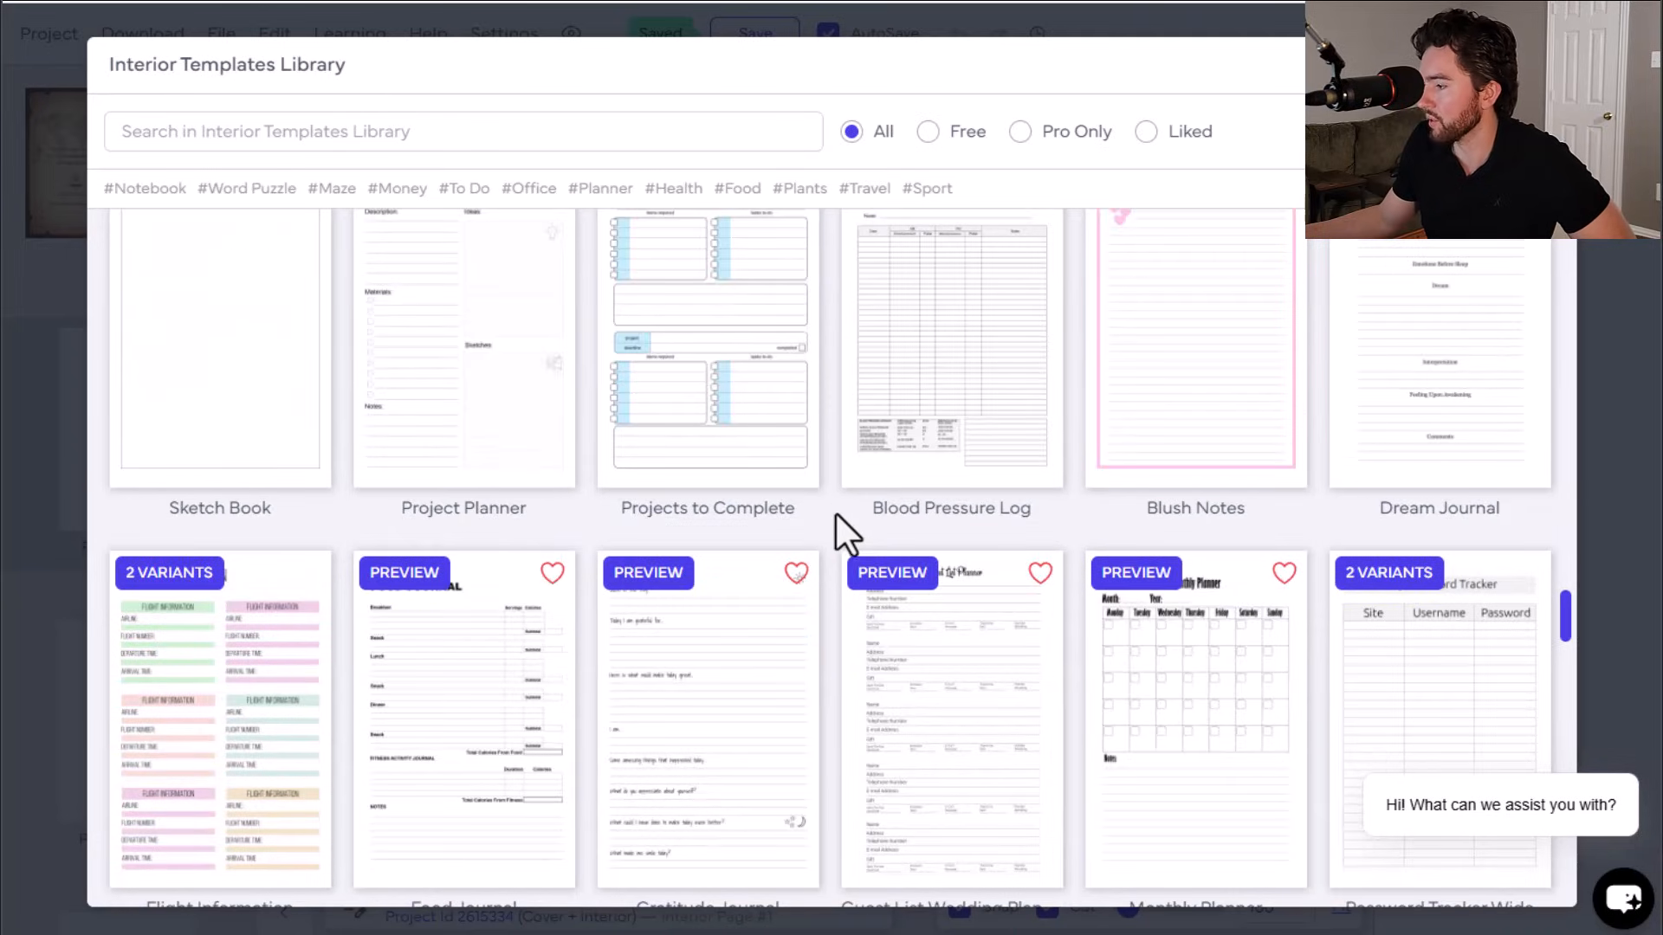
pyautogui.scroll(-6, 833, 523)
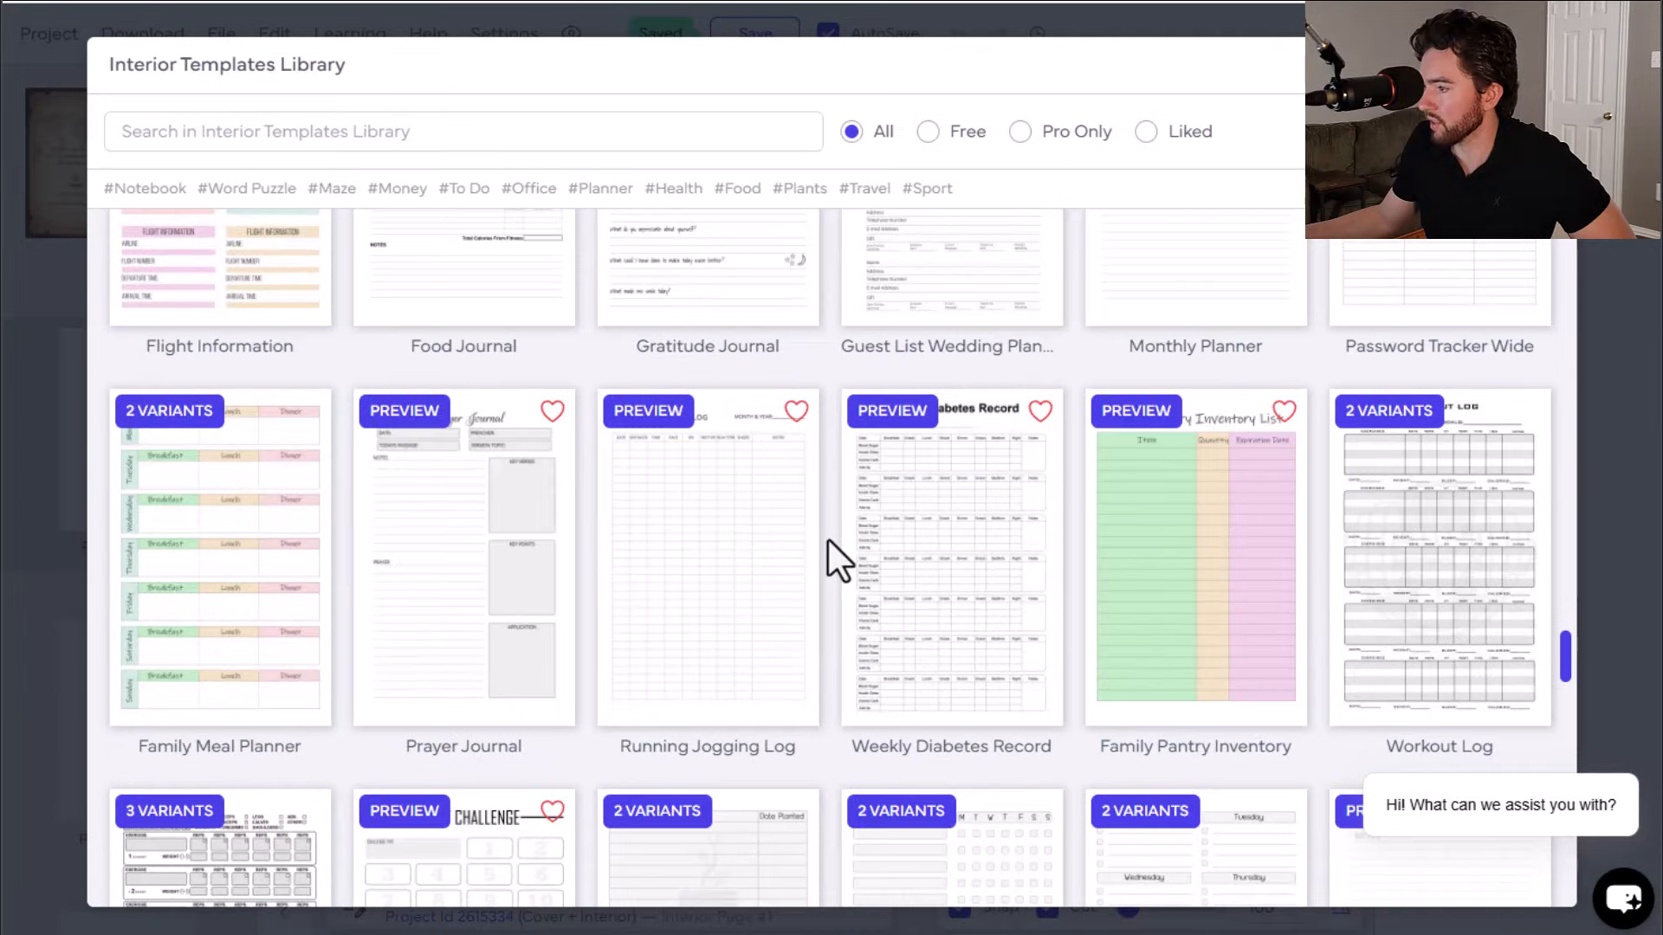
pyautogui.scroll(-4, 828, 541)
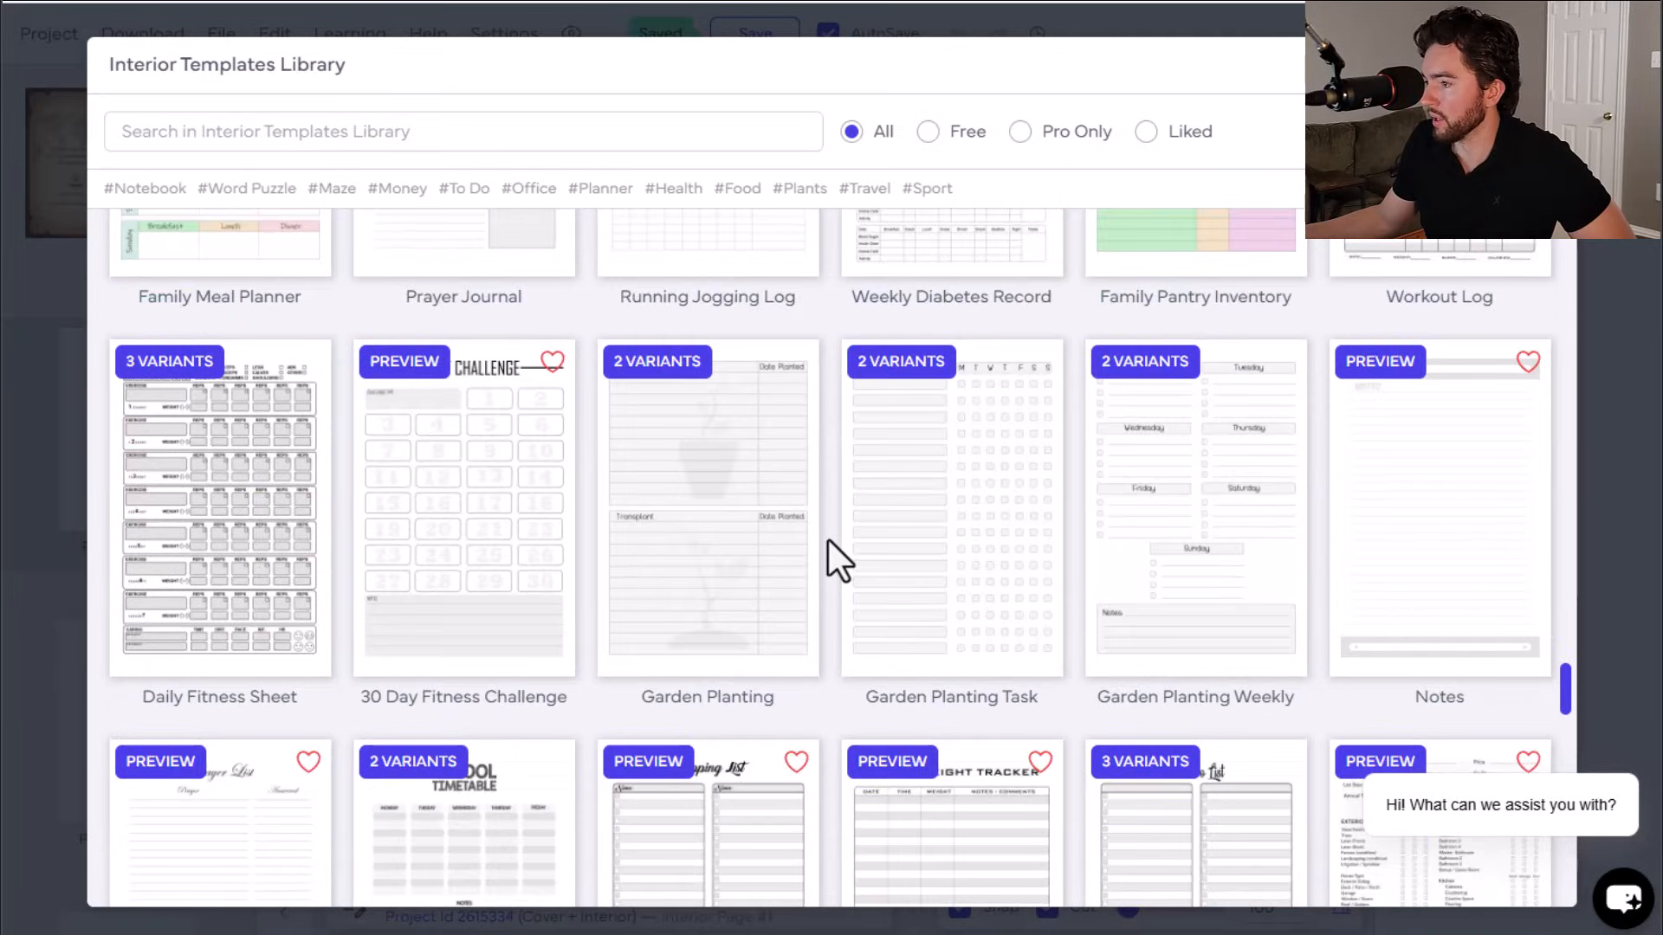
pyautogui.scroll(-5, 828, 538)
pyautogui.scroll(2, 828, 539)
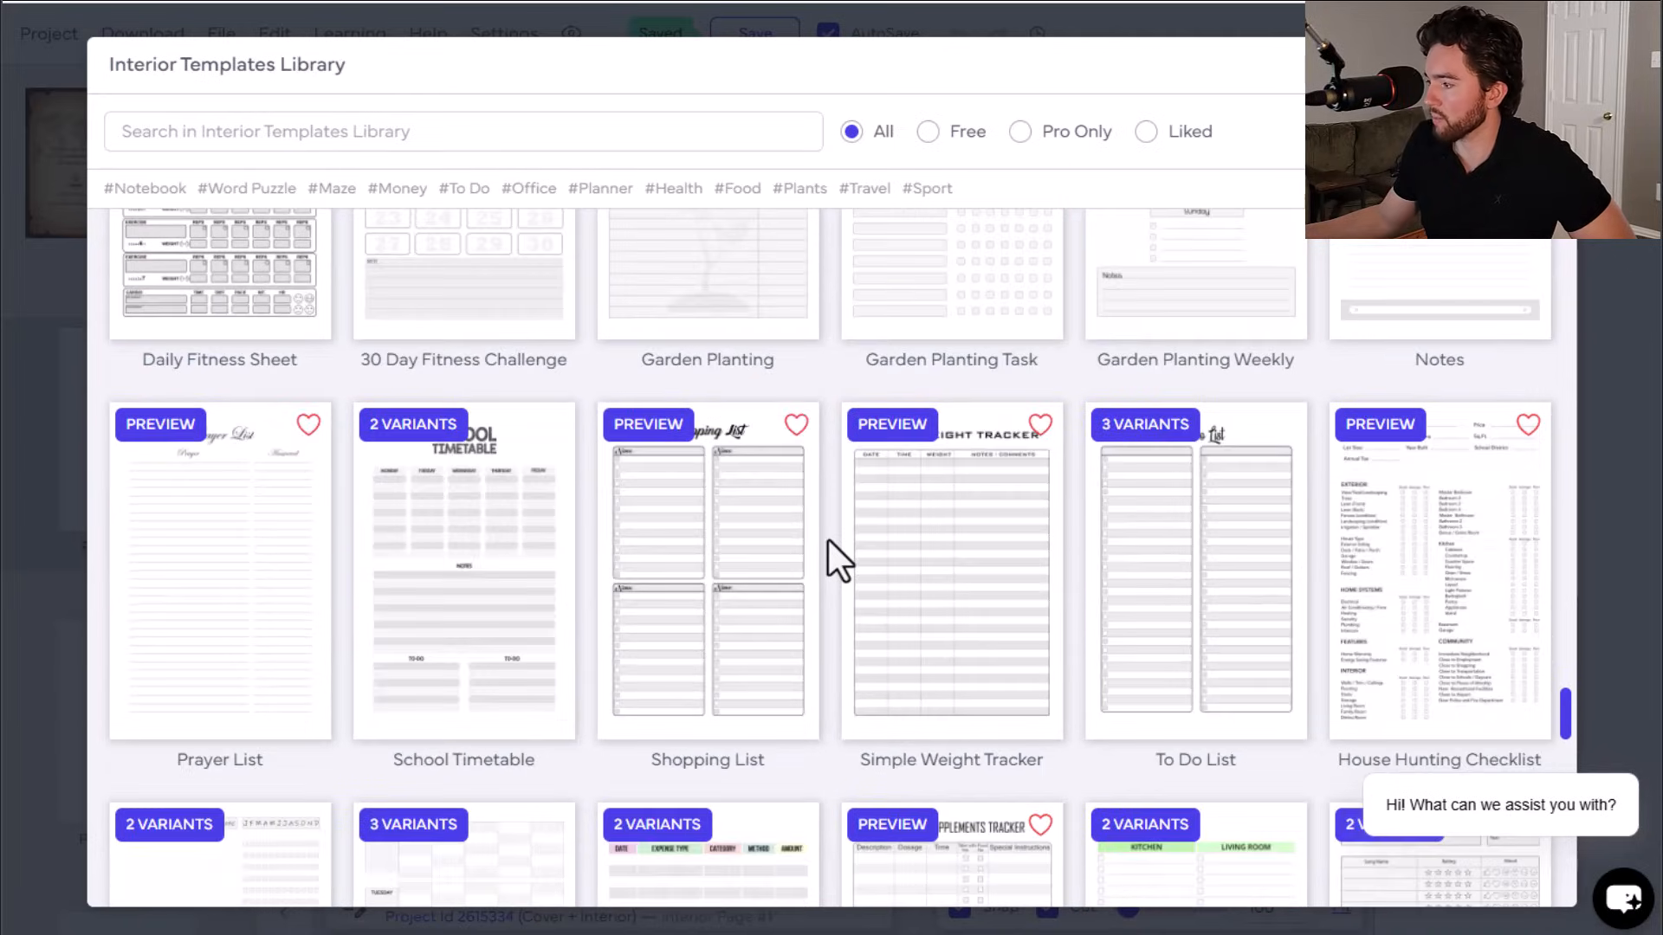
pyautogui.scroll(-6, 825, 538)
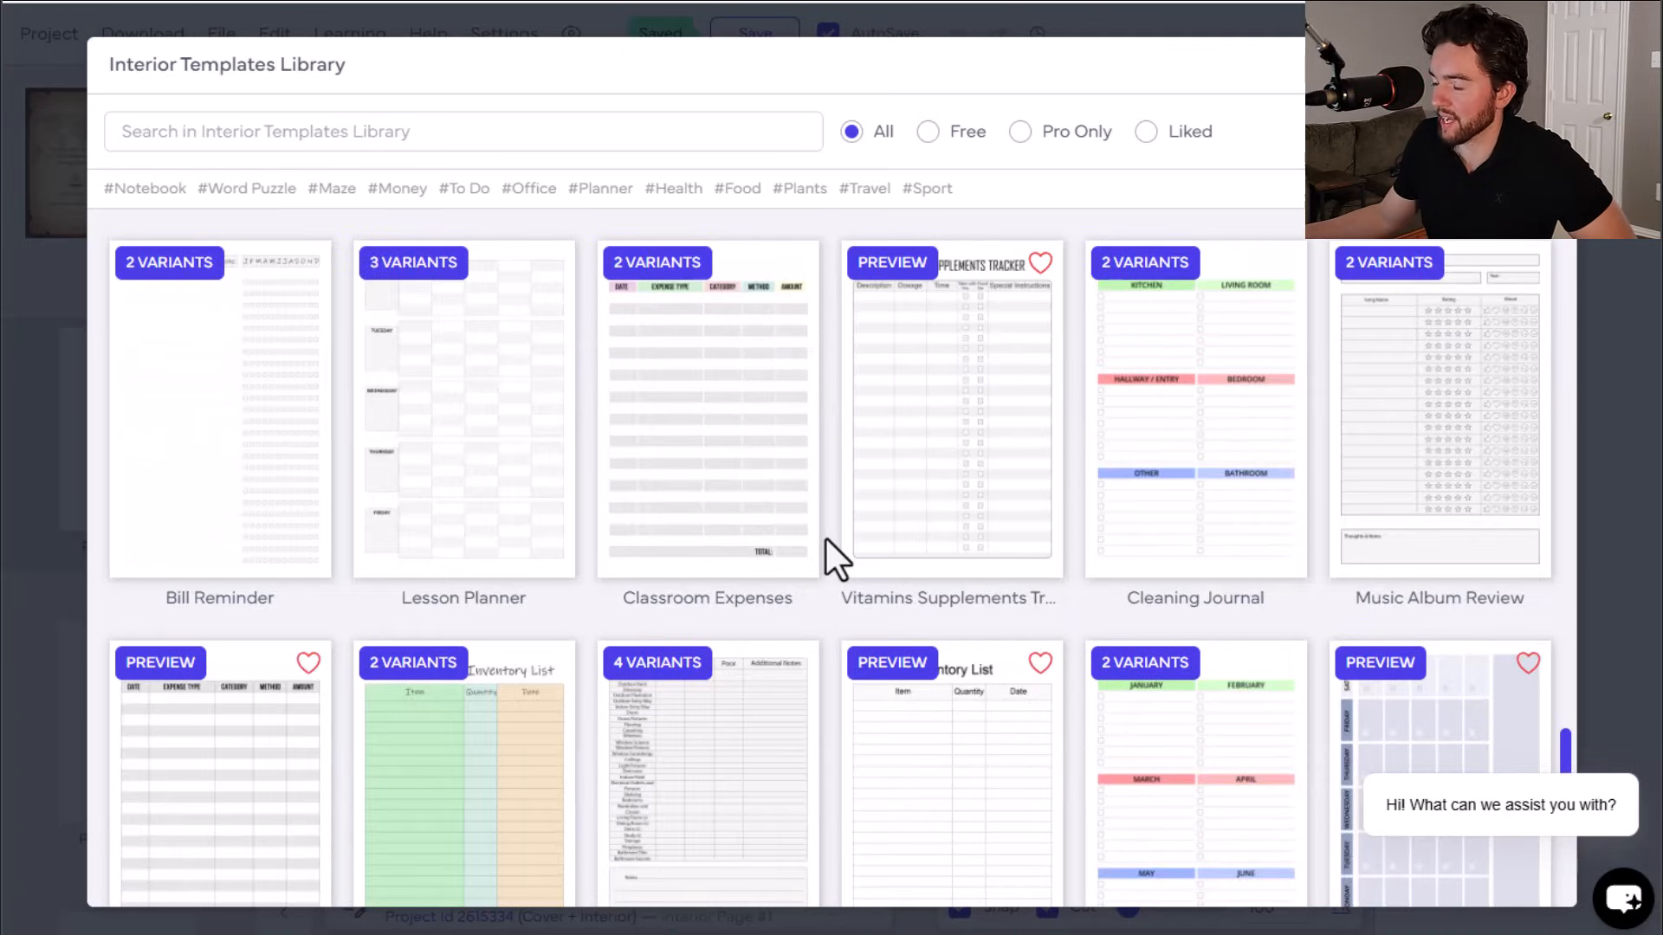
pyautogui.scroll(-7, 824, 537)
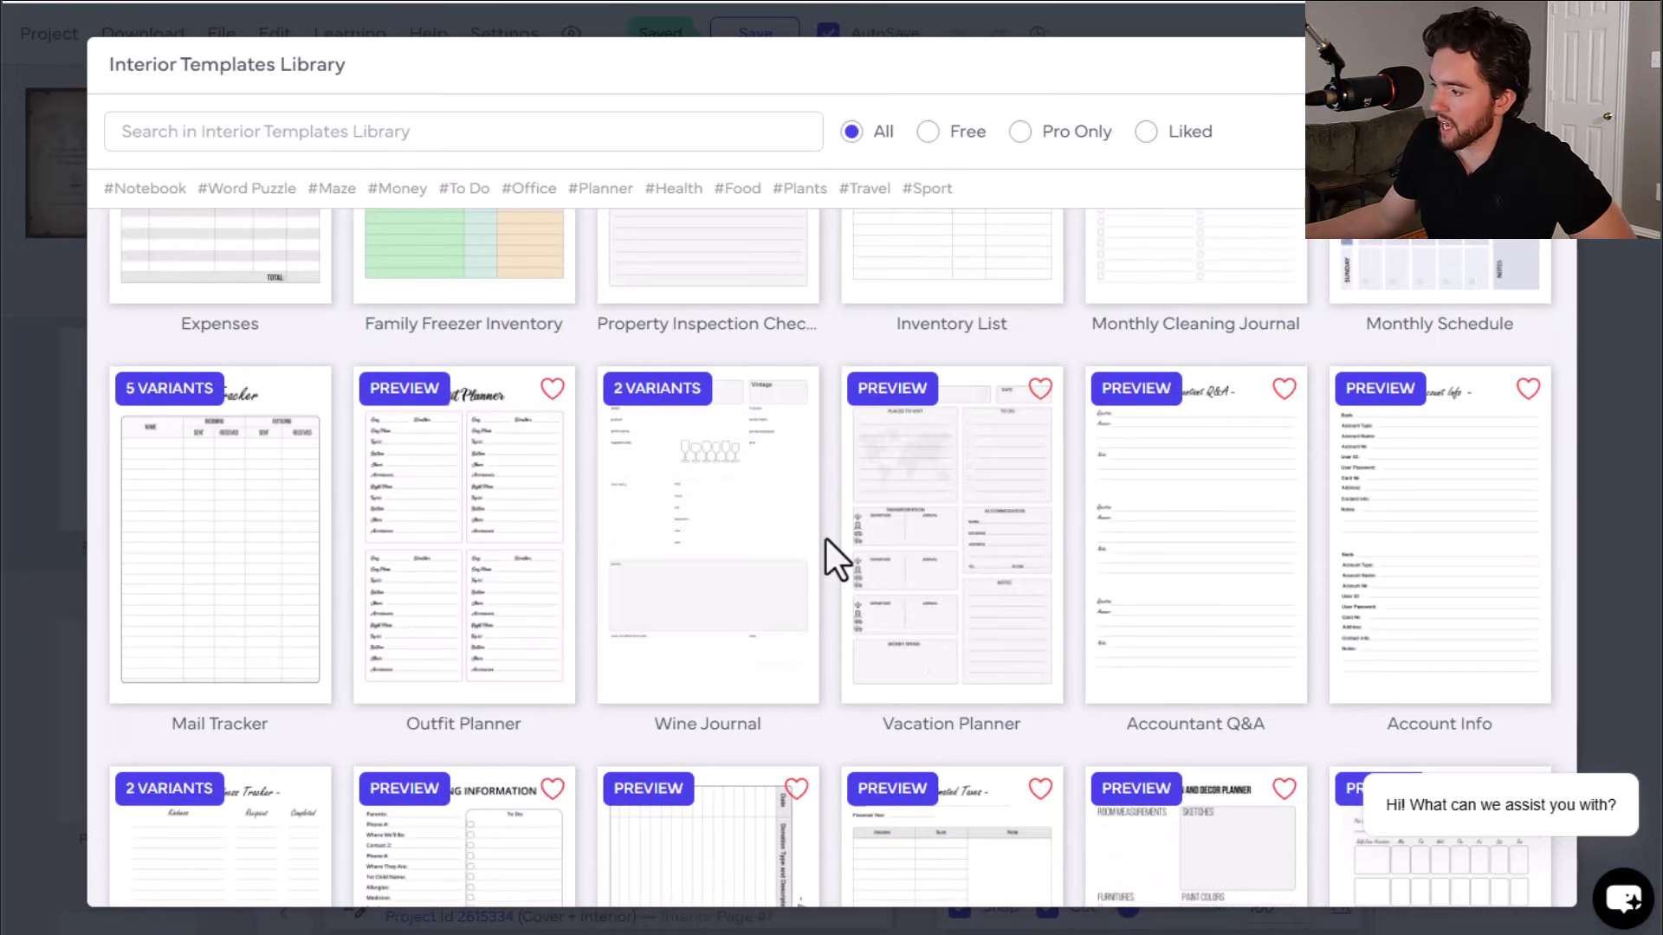
pyautogui.scroll(1, 928, 617)
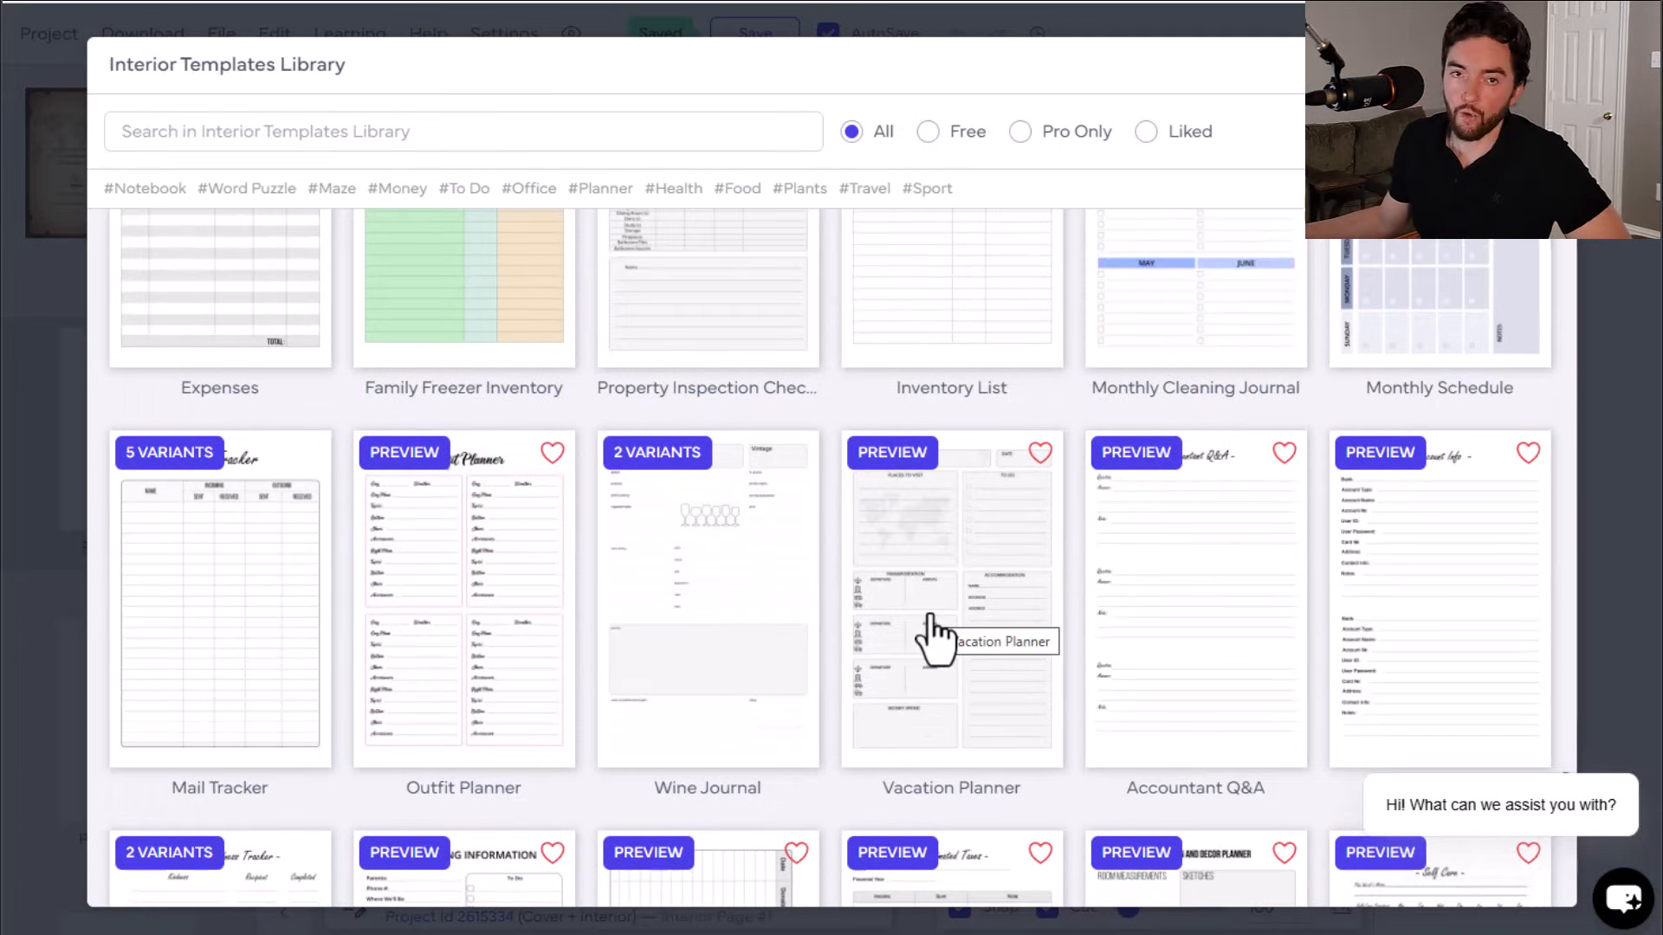
pyautogui.scroll(-3, 918, 586)
pyautogui.click(920, 342)
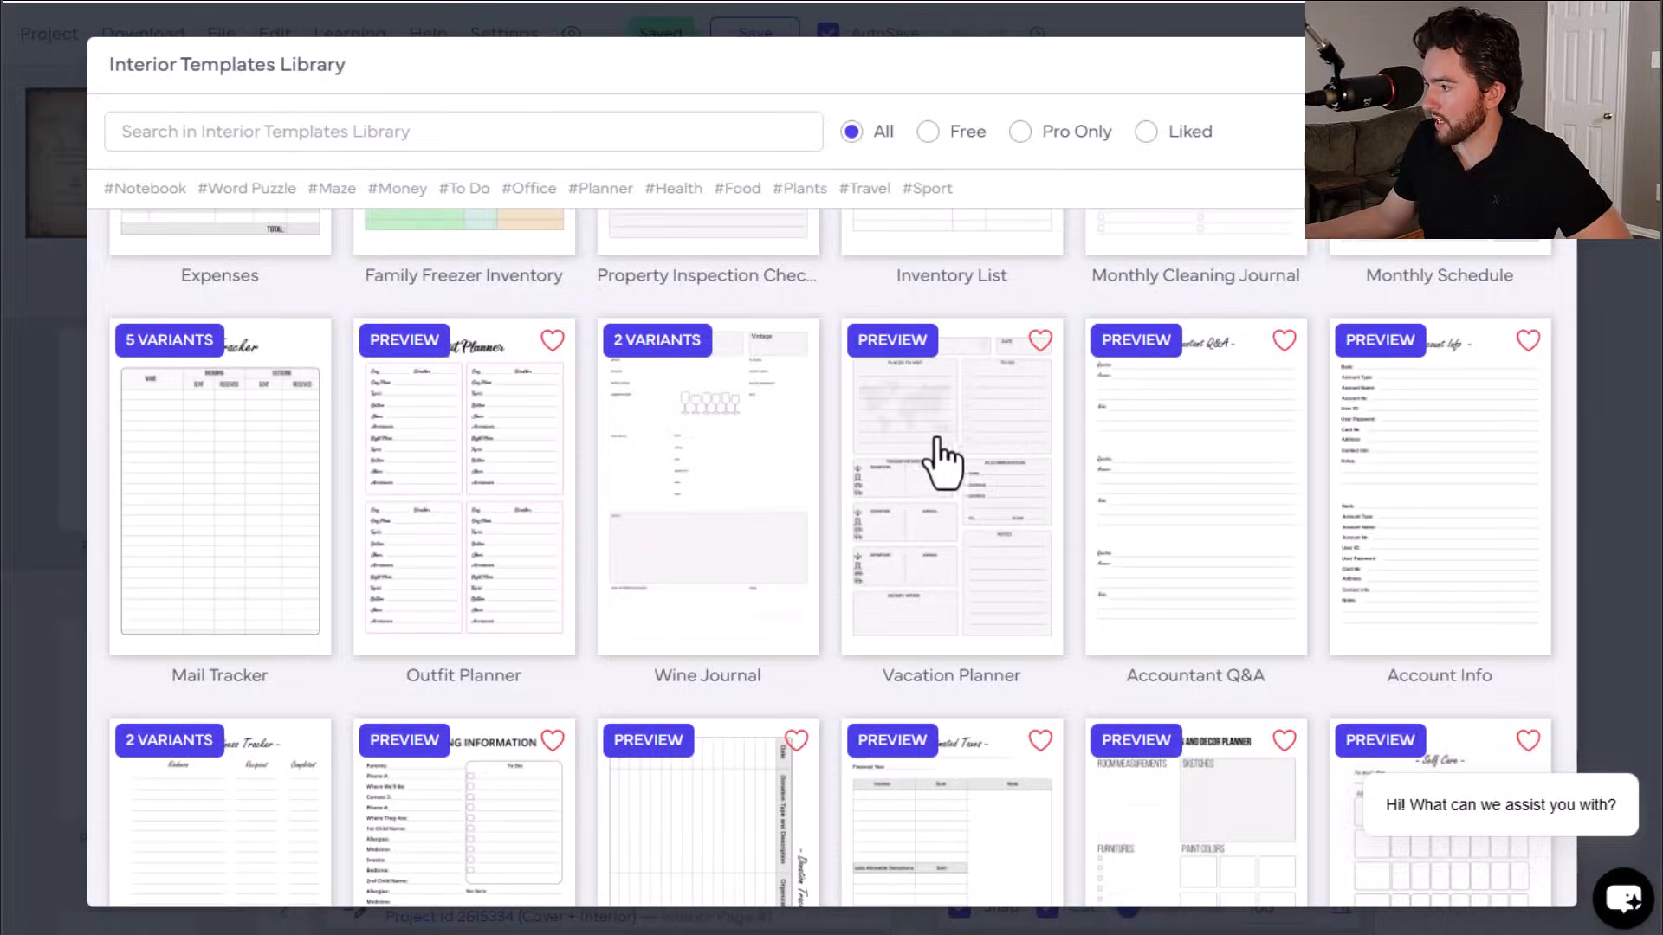
pyautogui.click(913, 341)
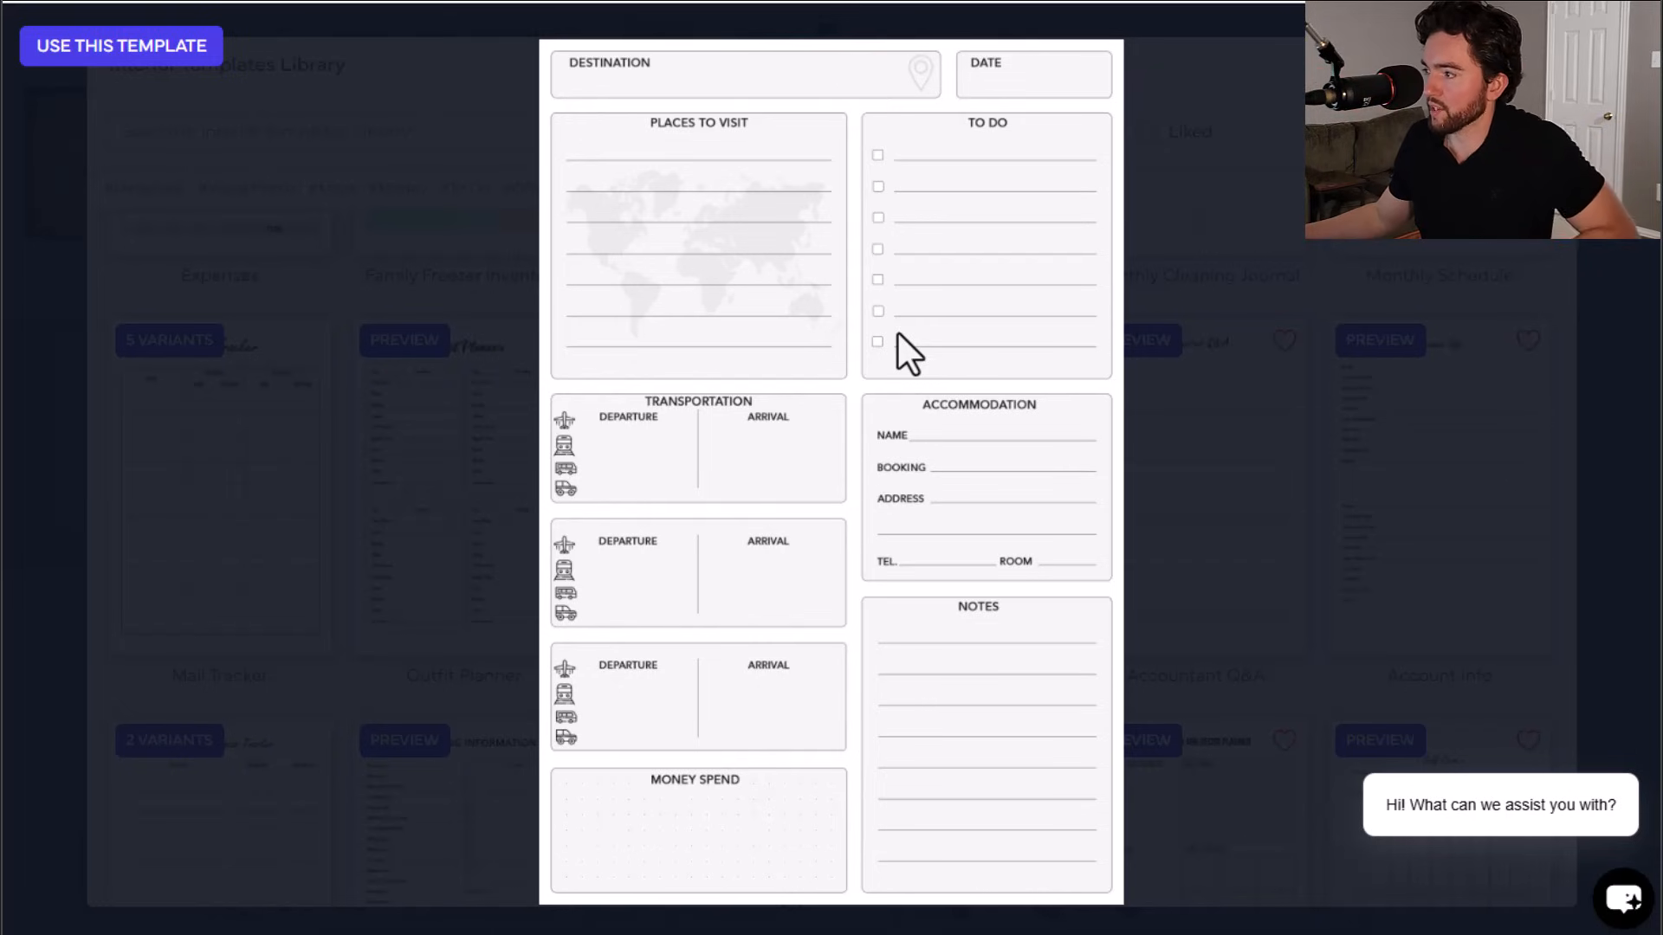
# Step: Favorite the Vacation Planner template and apply it to all odd interior pages, then check the filled pages
pyautogui.click(900, 328)
pyautogui.click(1040, 342)
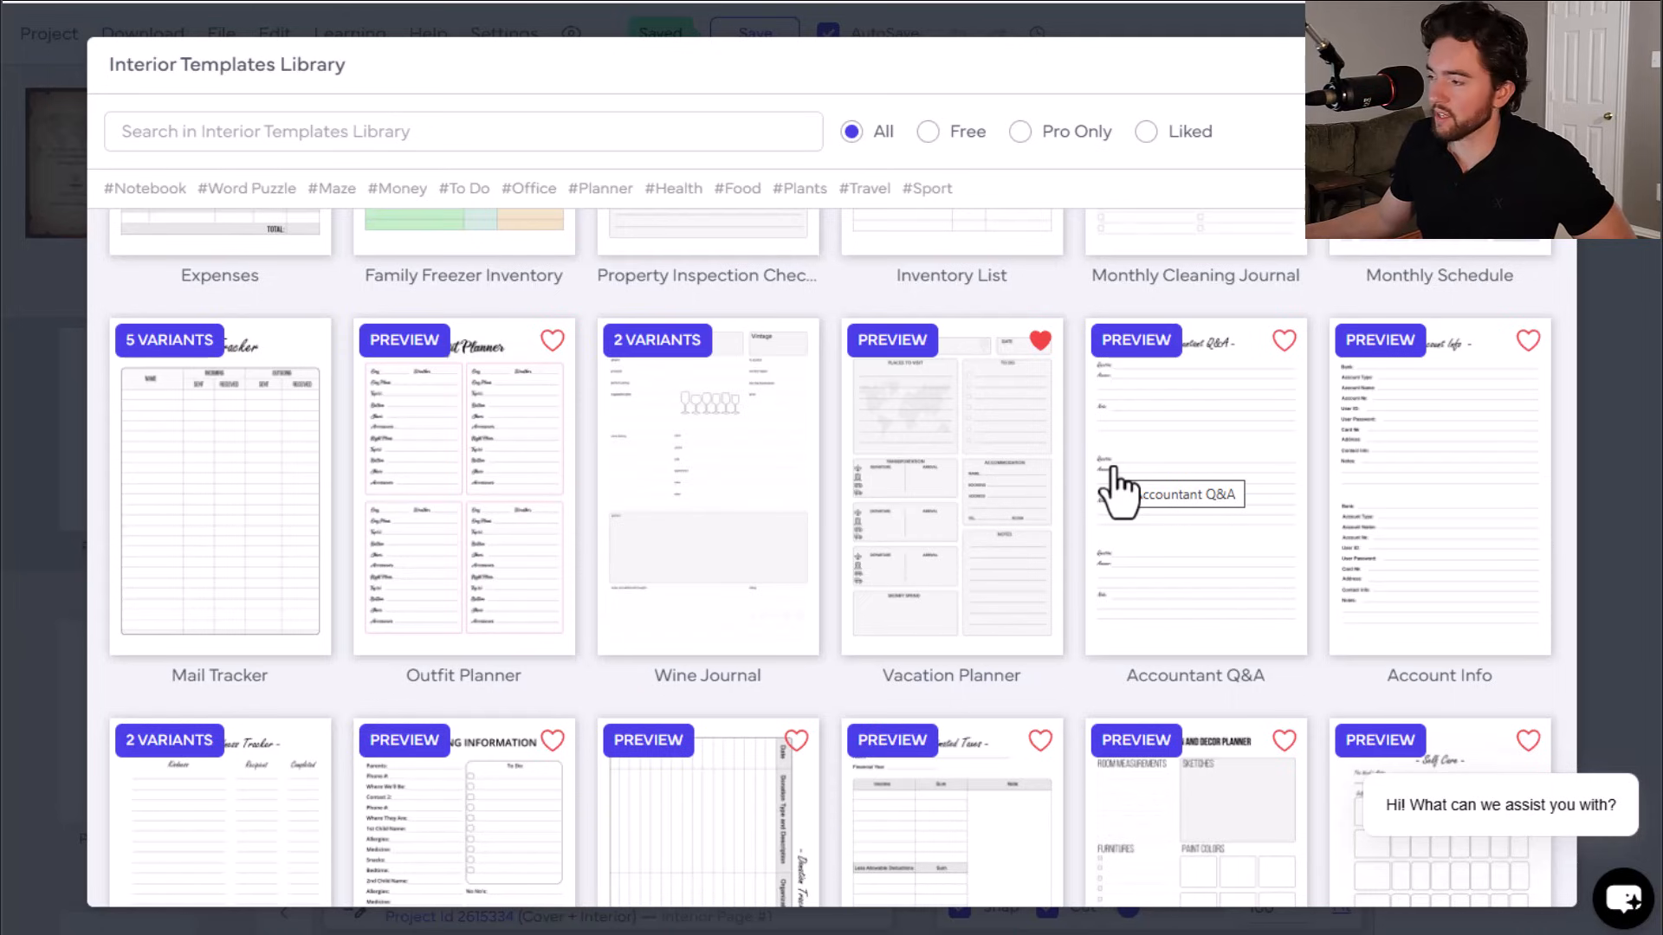
pyautogui.click(966, 498)
pyautogui.click(692, 139)
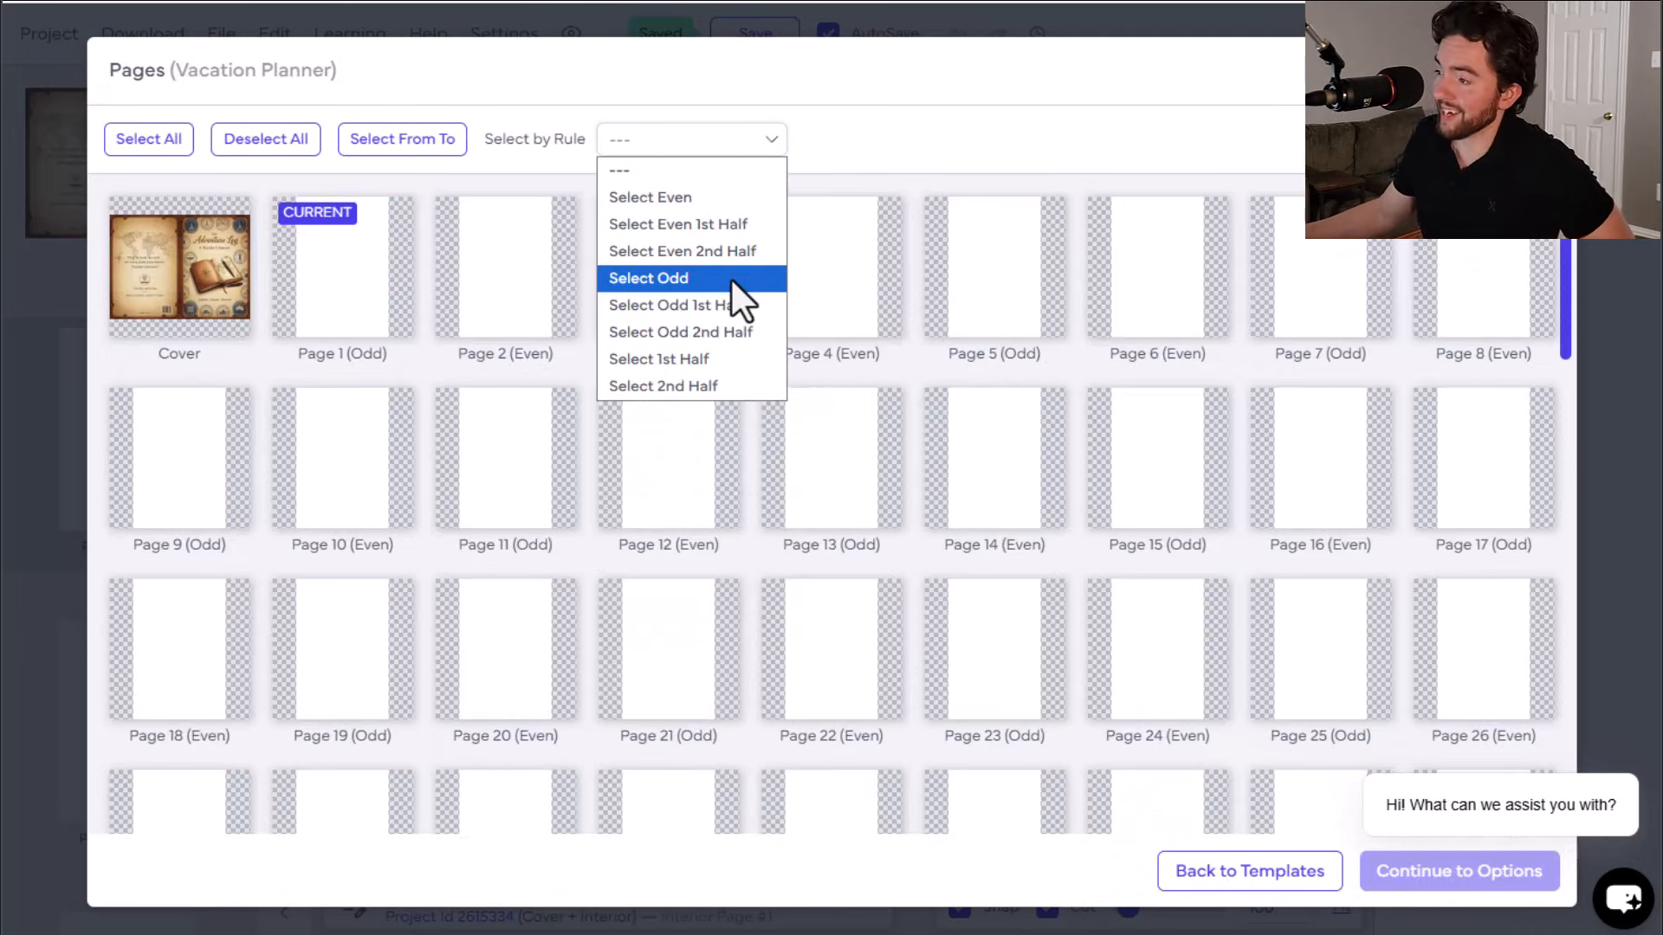
pyautogui.click(731, 278)
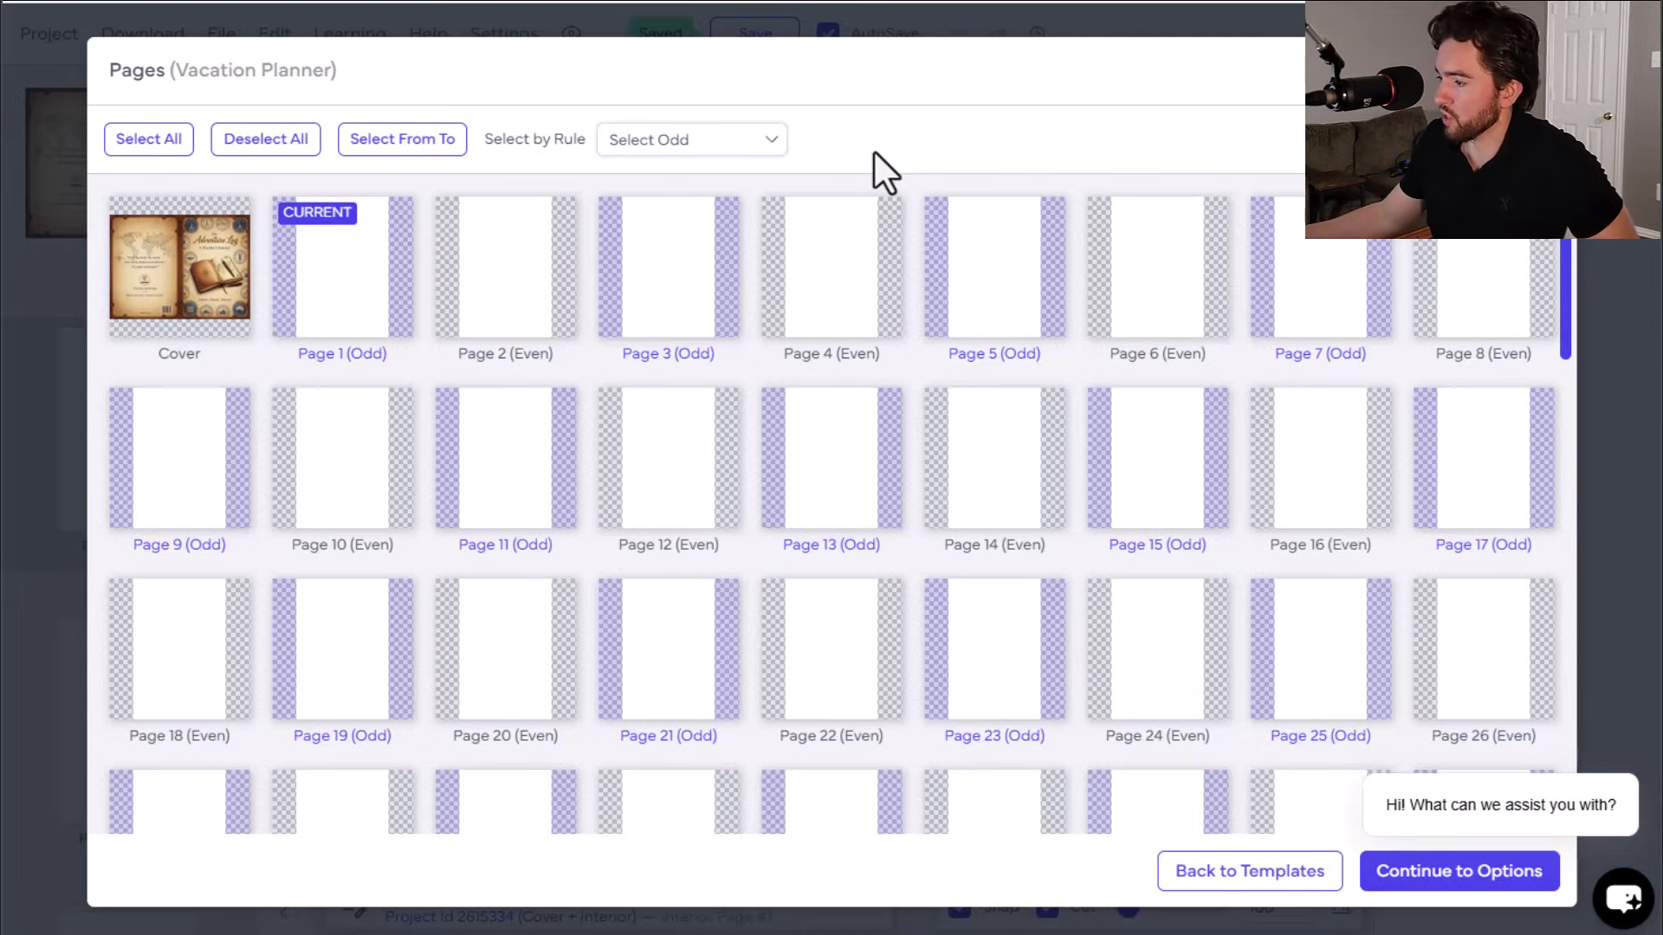
pyautogui.click(1442, 873)
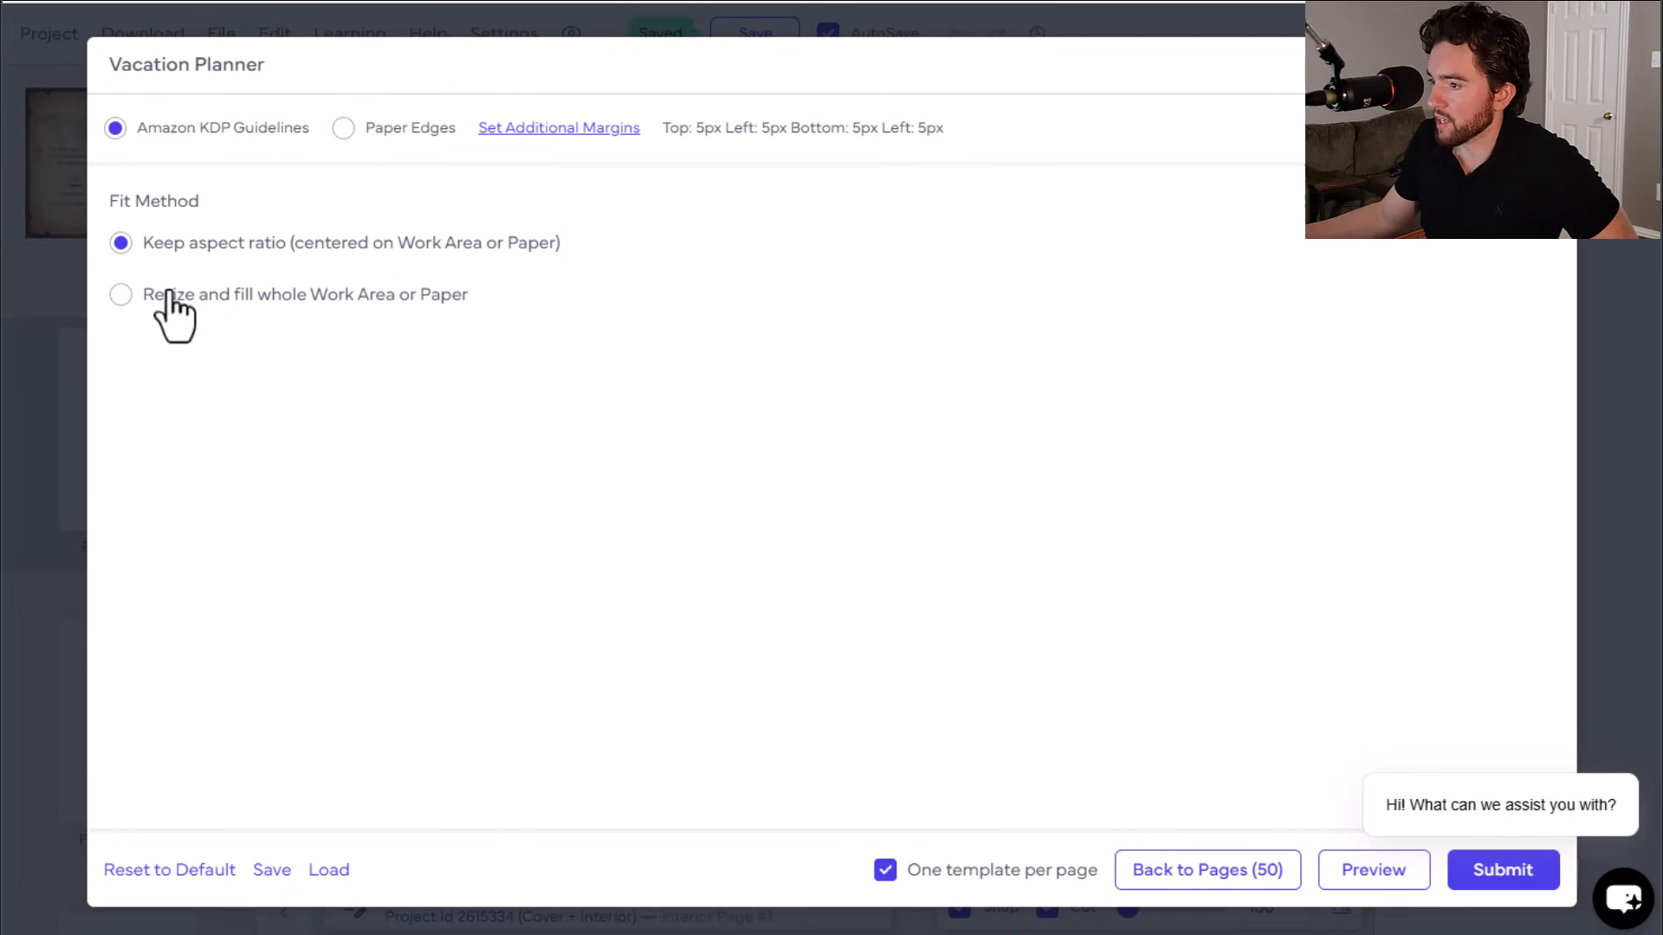
pyautogui.click(1500, 874)
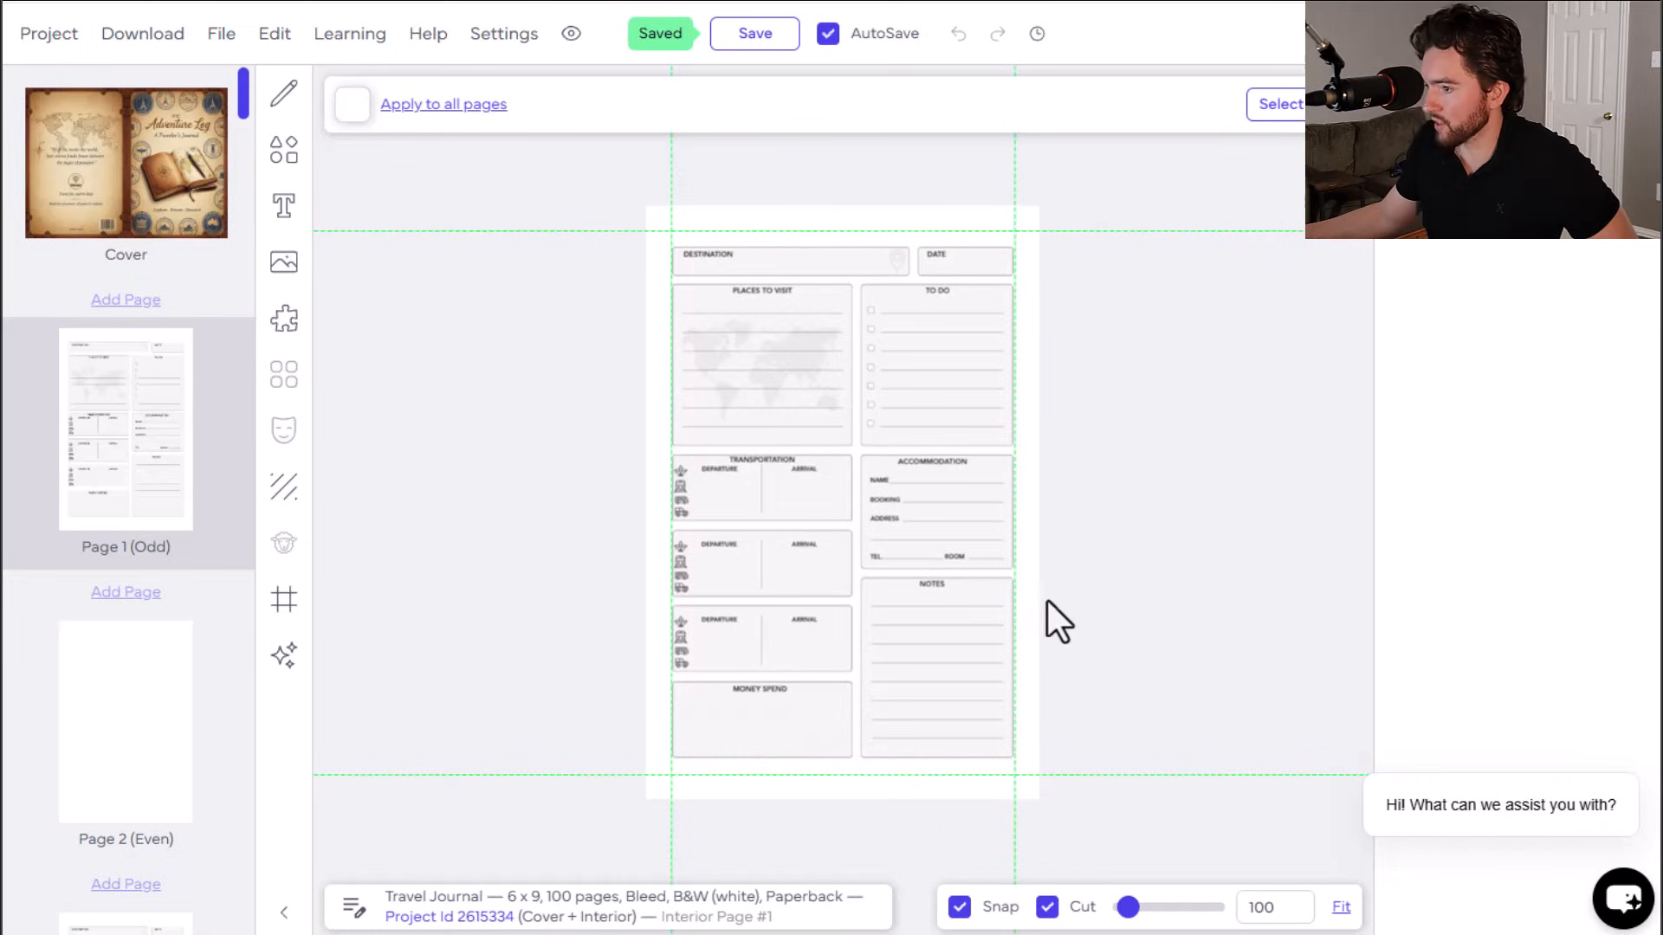
pyautogui.scroll(-5, 160, 507)
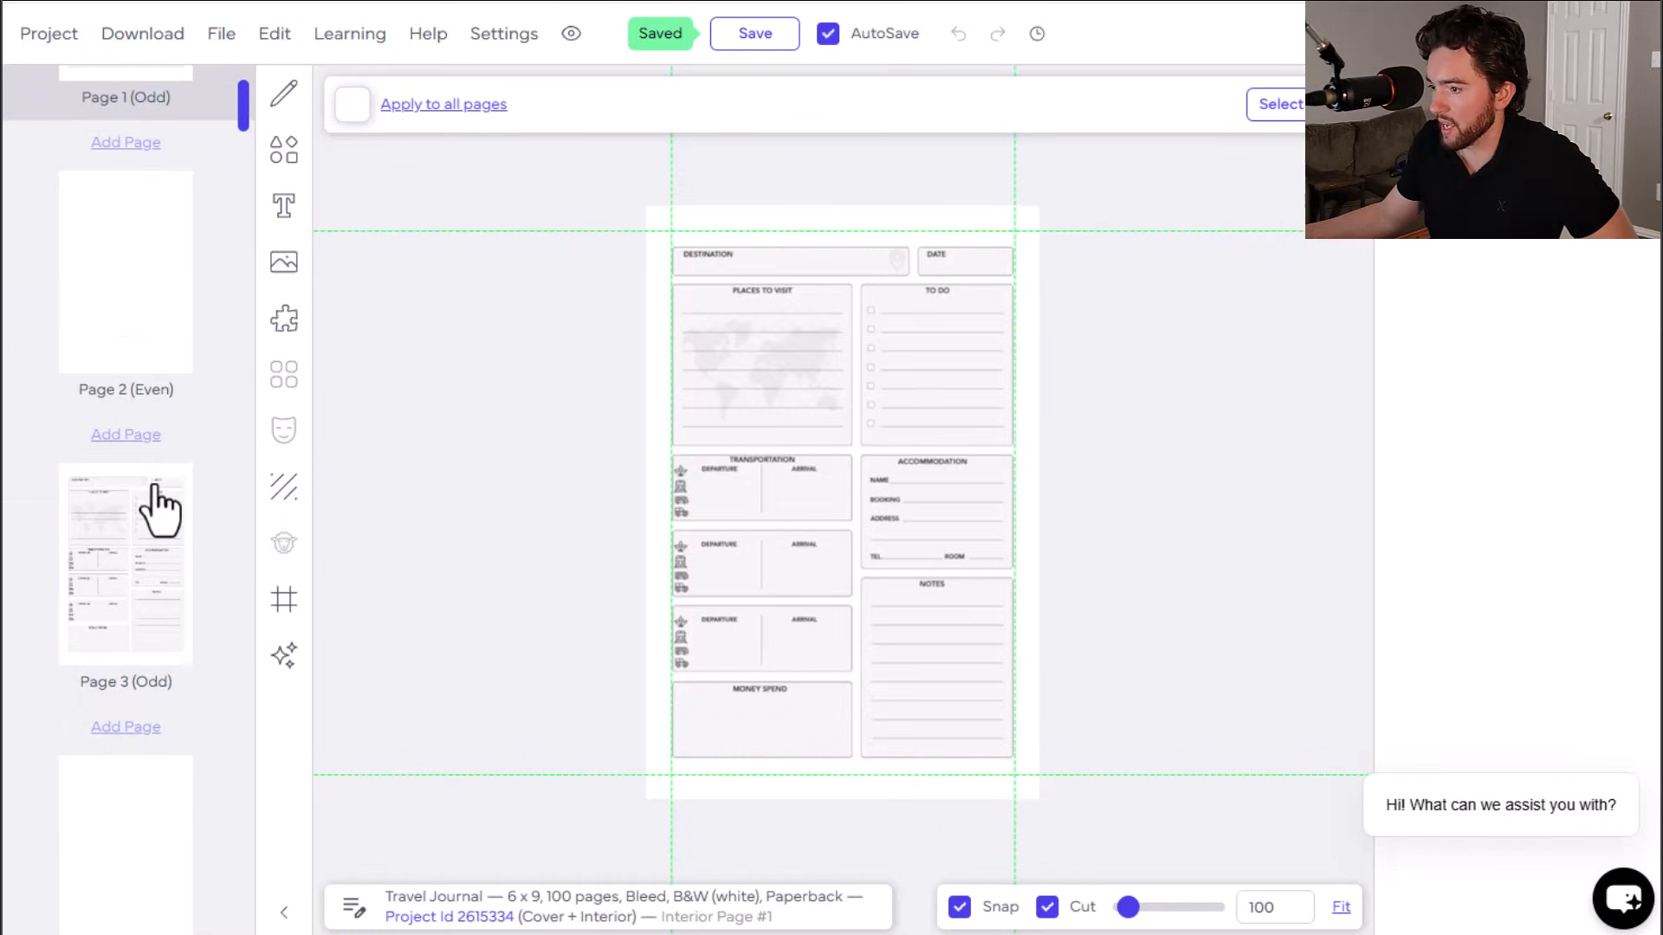
pyautogui.click(156, 612)
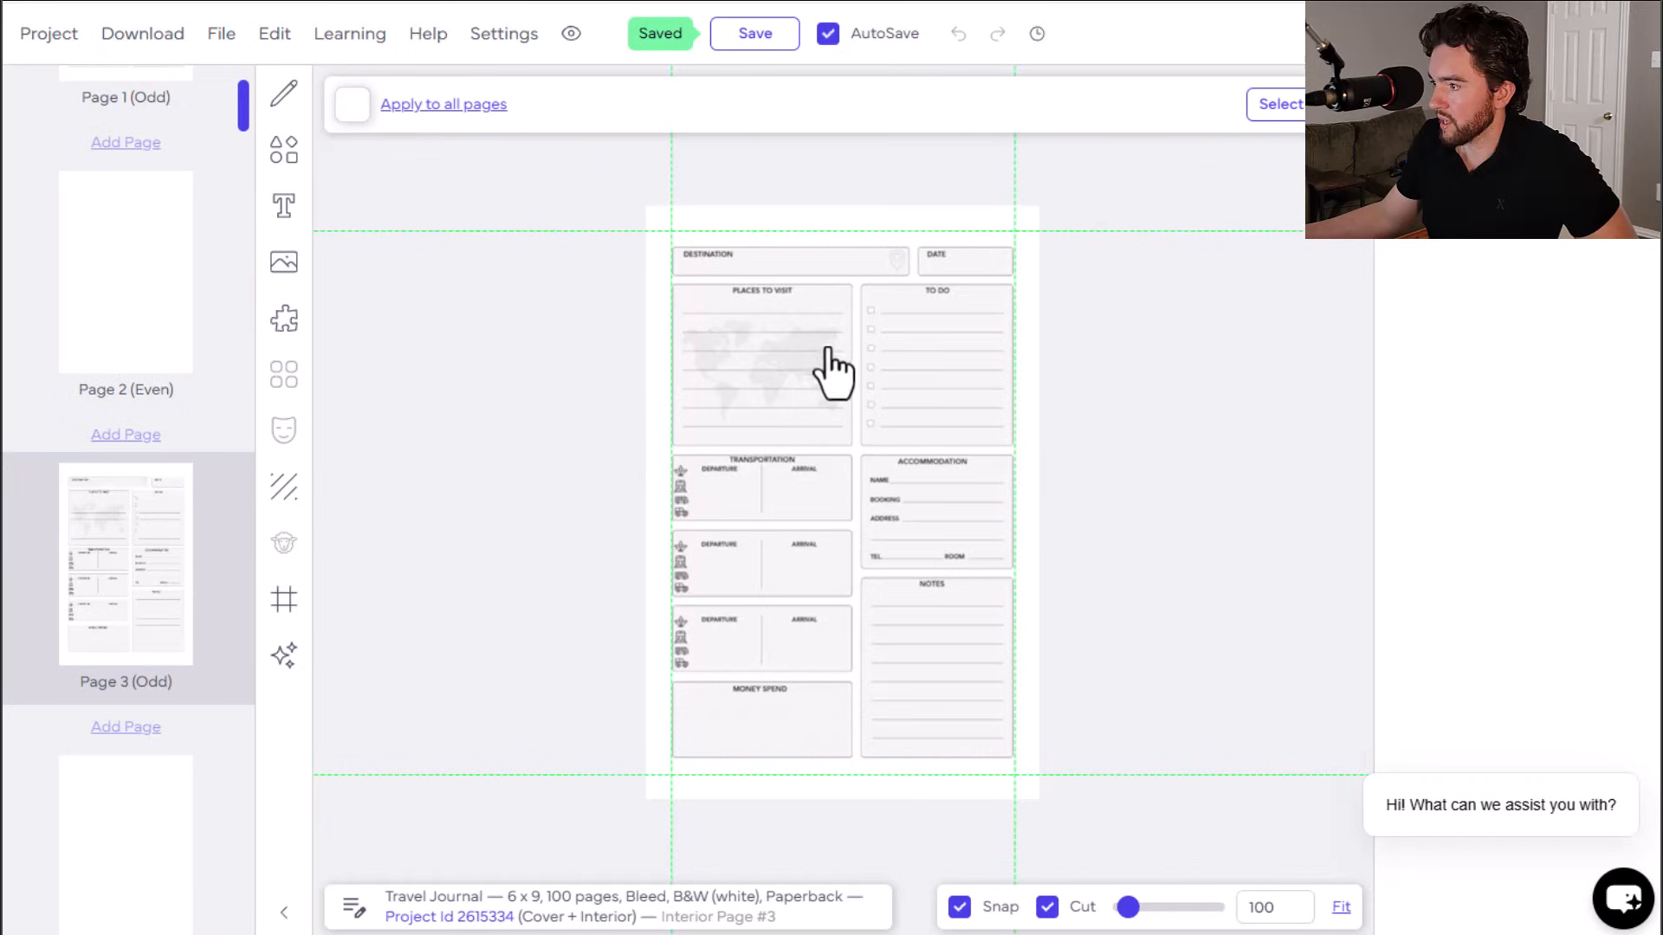
pyautogui.scroll(3, 169, 424)
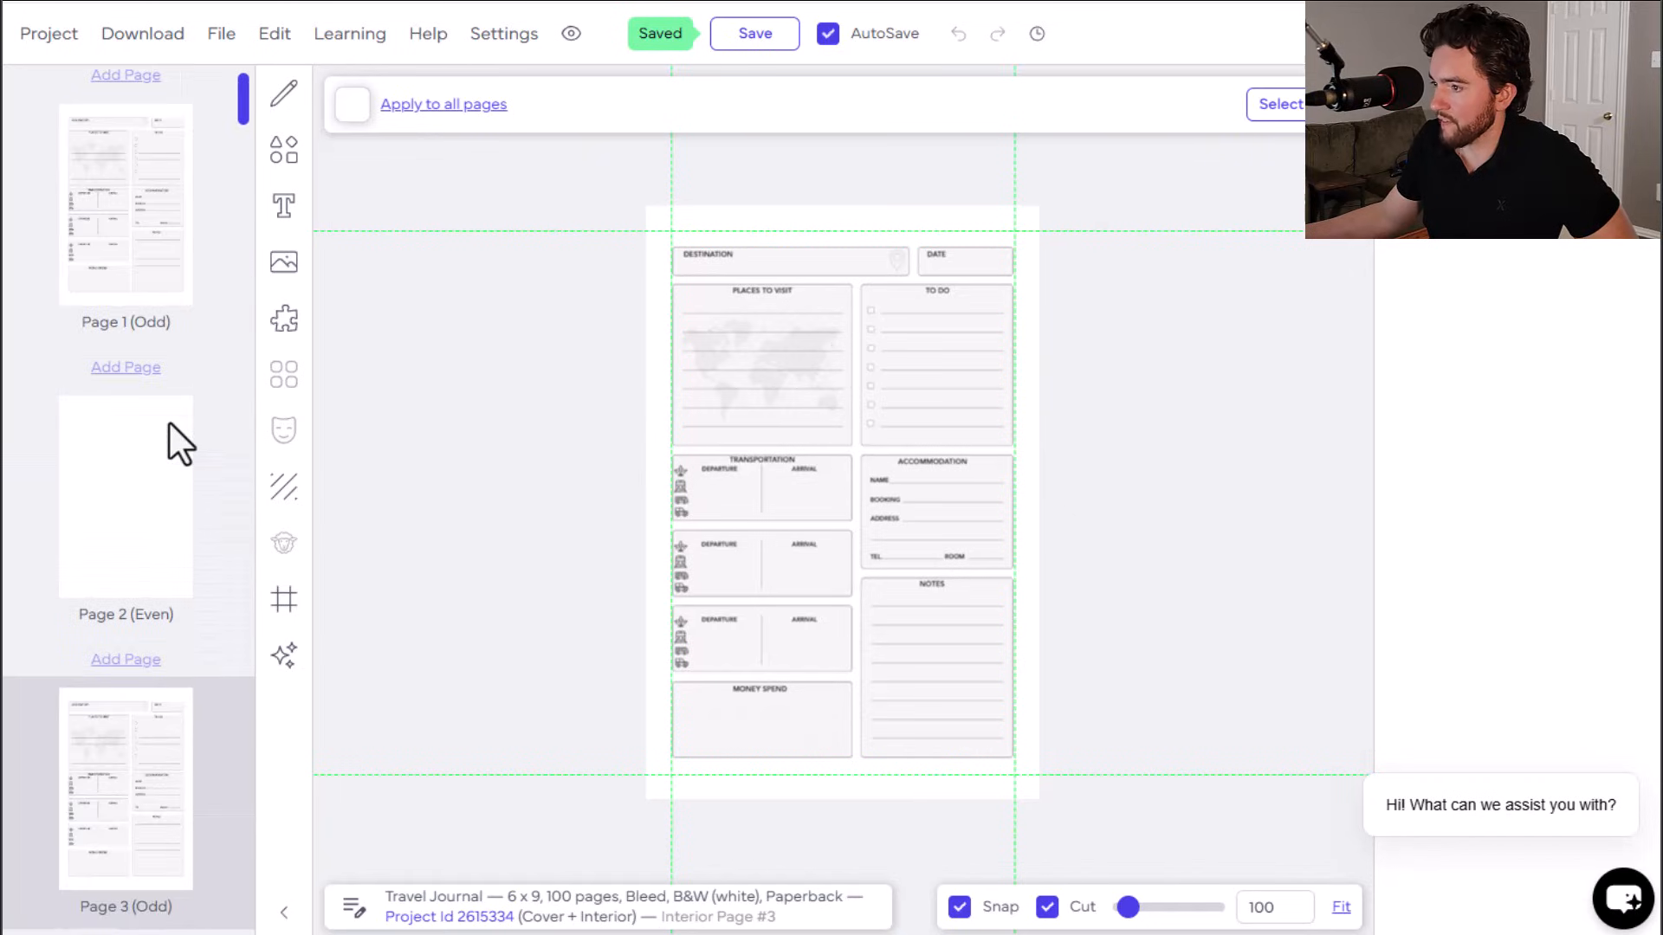
pyautogui.scroll(2, 169, 424)
pyautogui.click(165, 305)
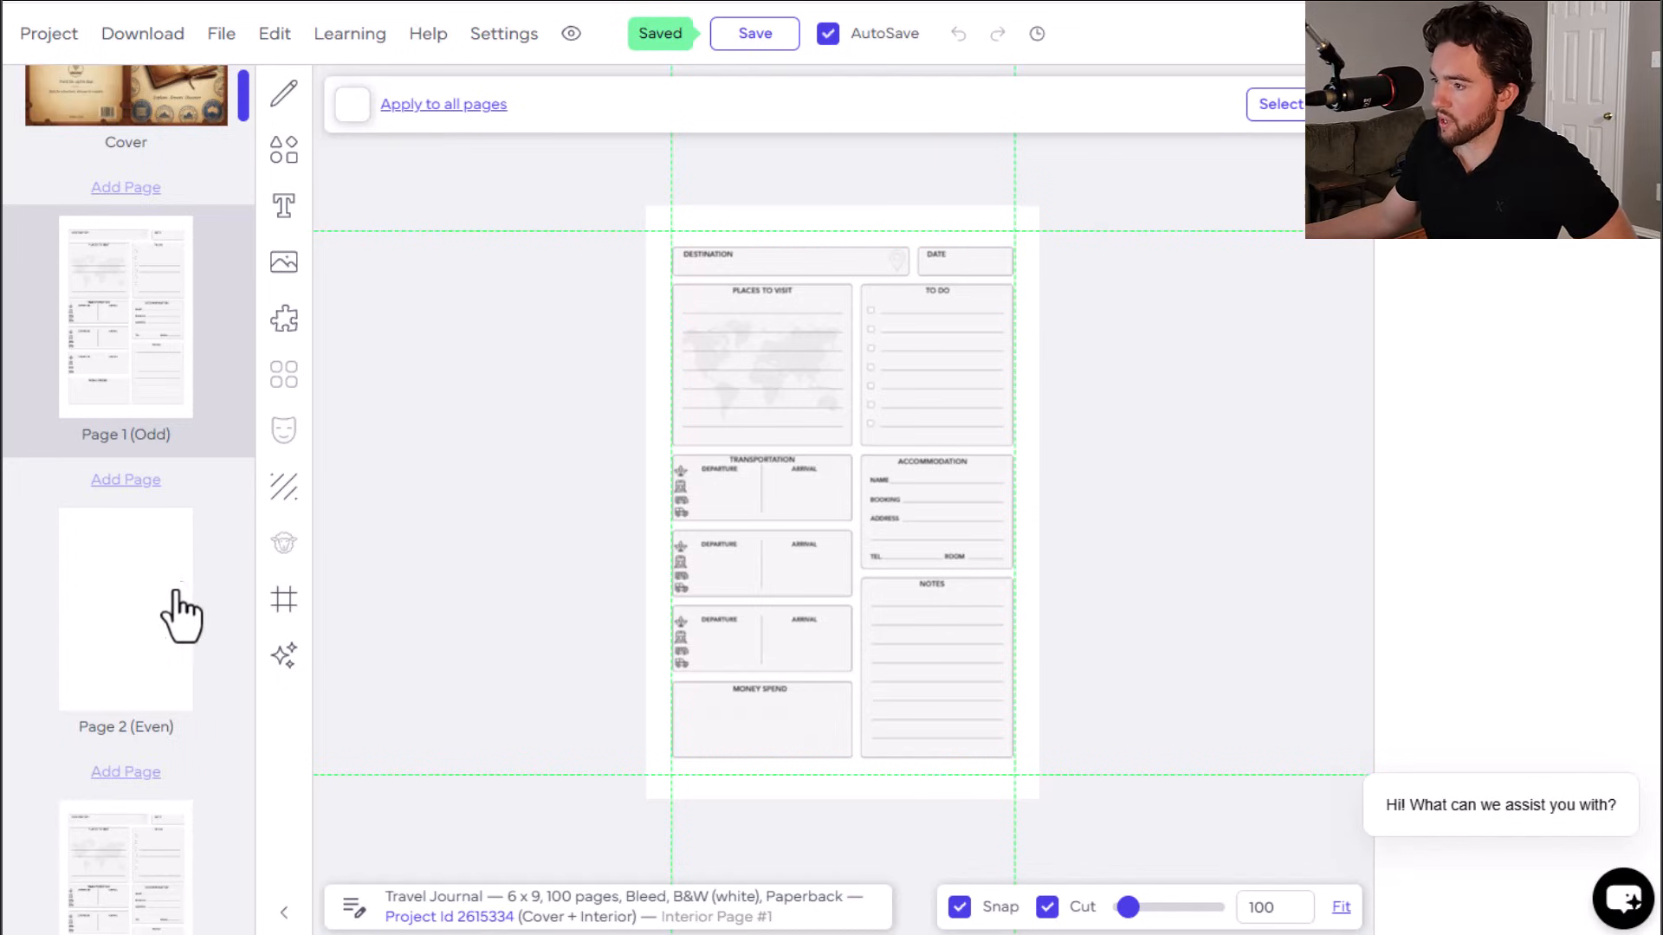
# Step: Open the Journal templates folder, favorite the Wide Journal template and preview it
pyautogui.click(283, 319)
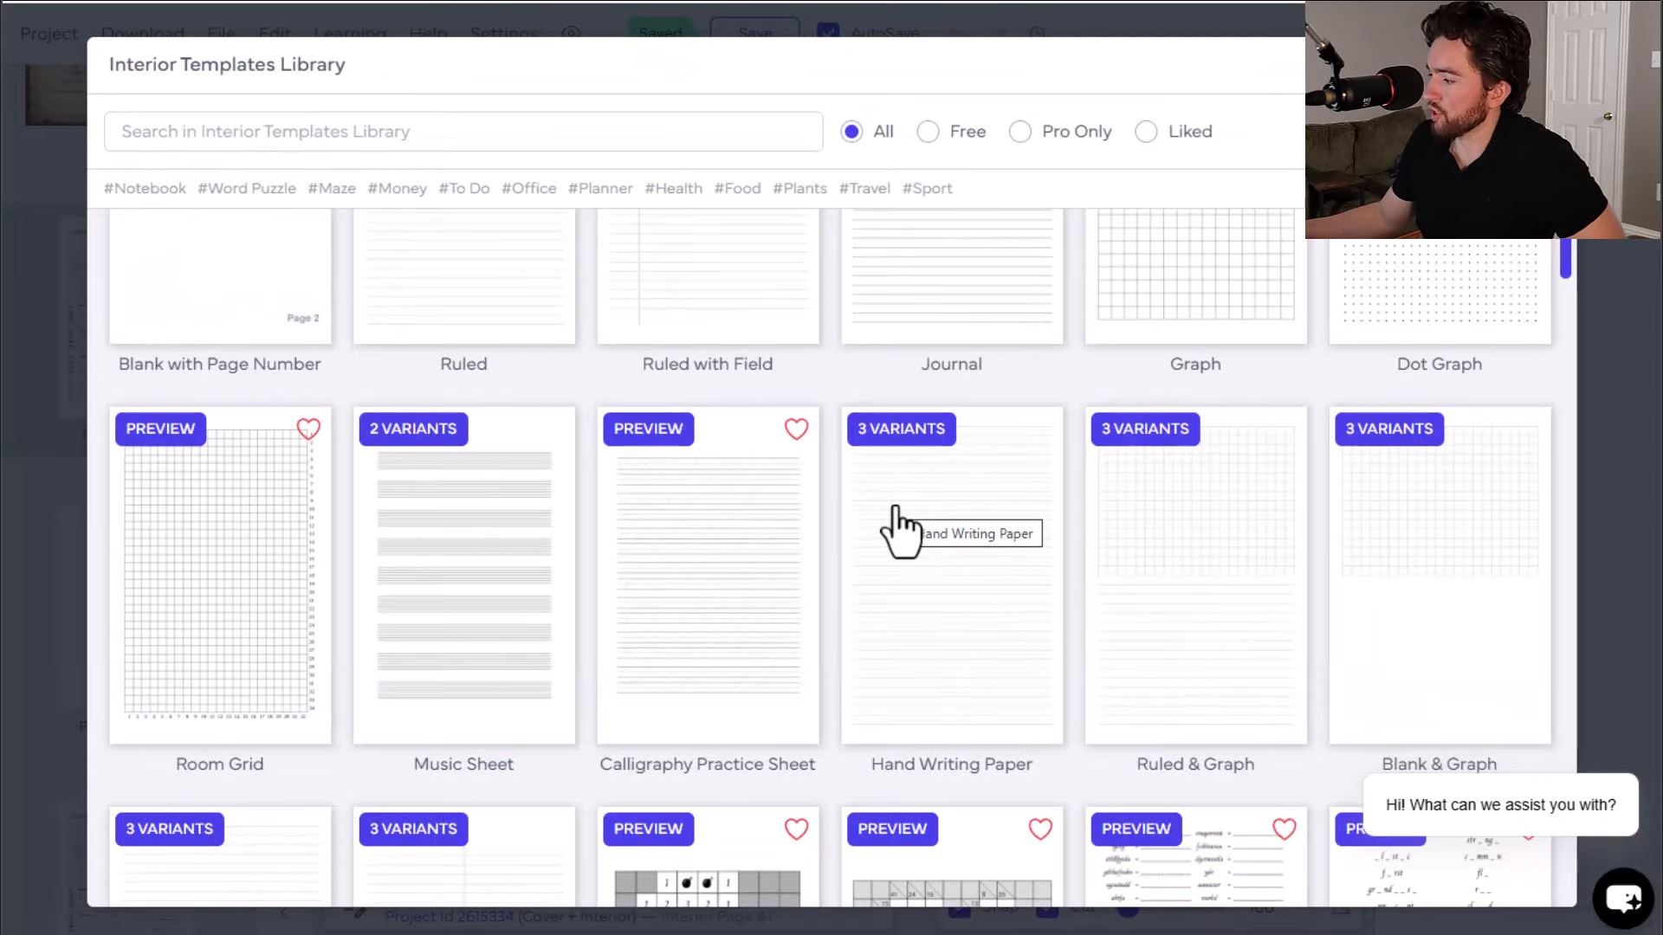
pyautogui.scroll(3, 898, 523)
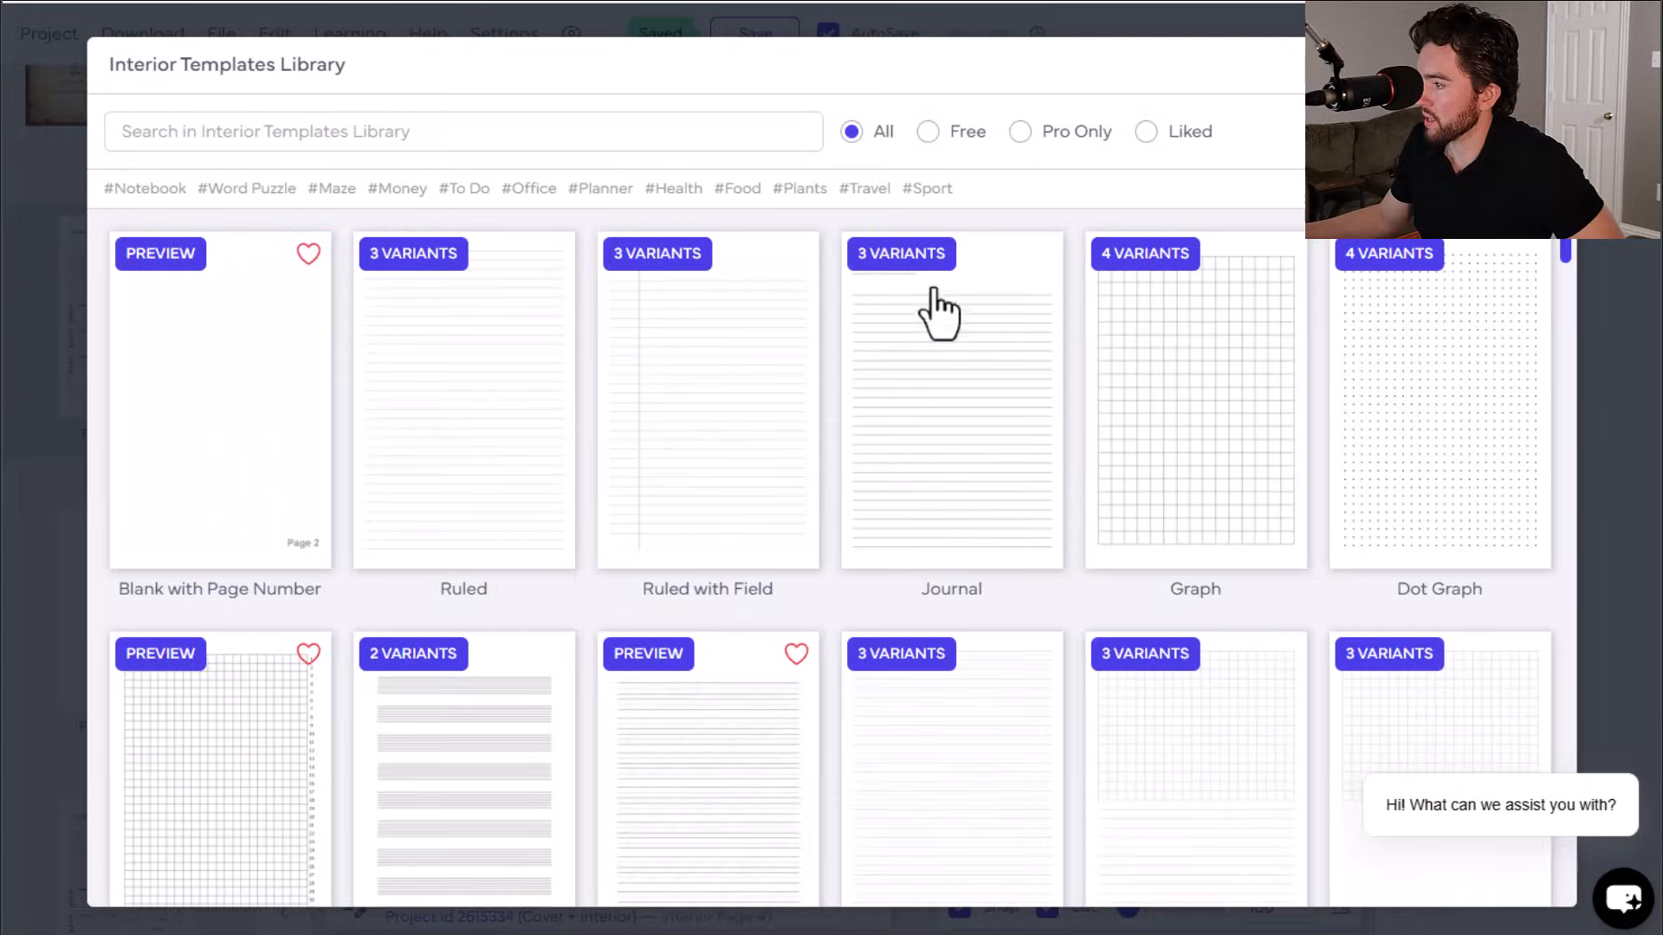
pyautogui.click(940, 319)
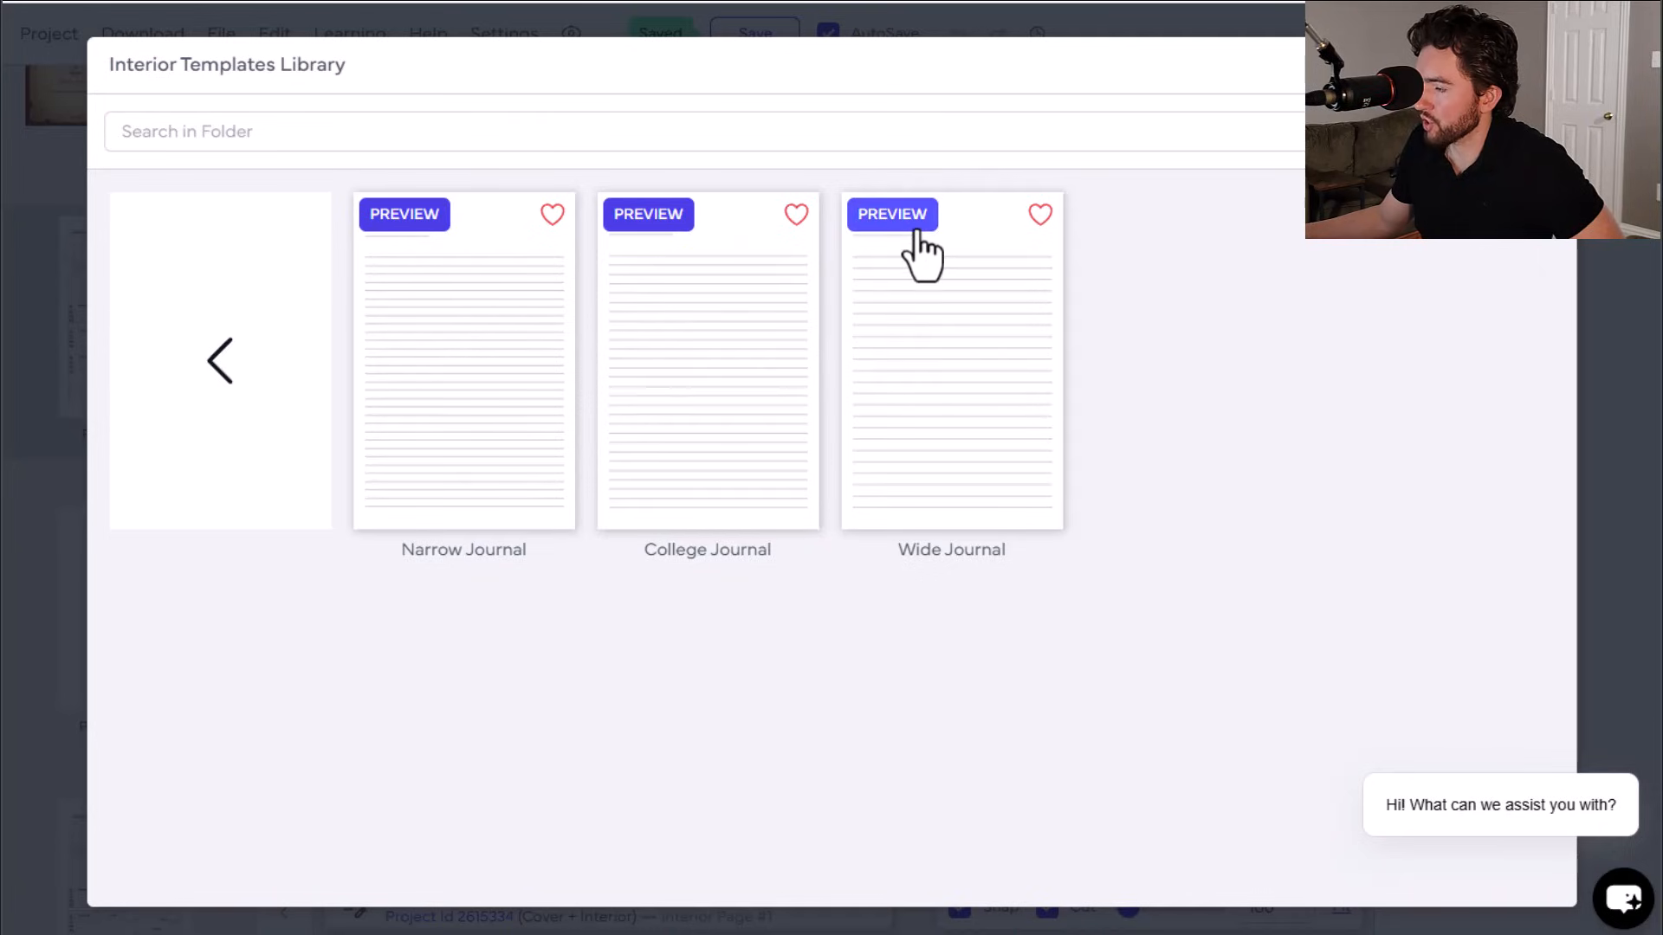
pyautogui.click(1039, 215)
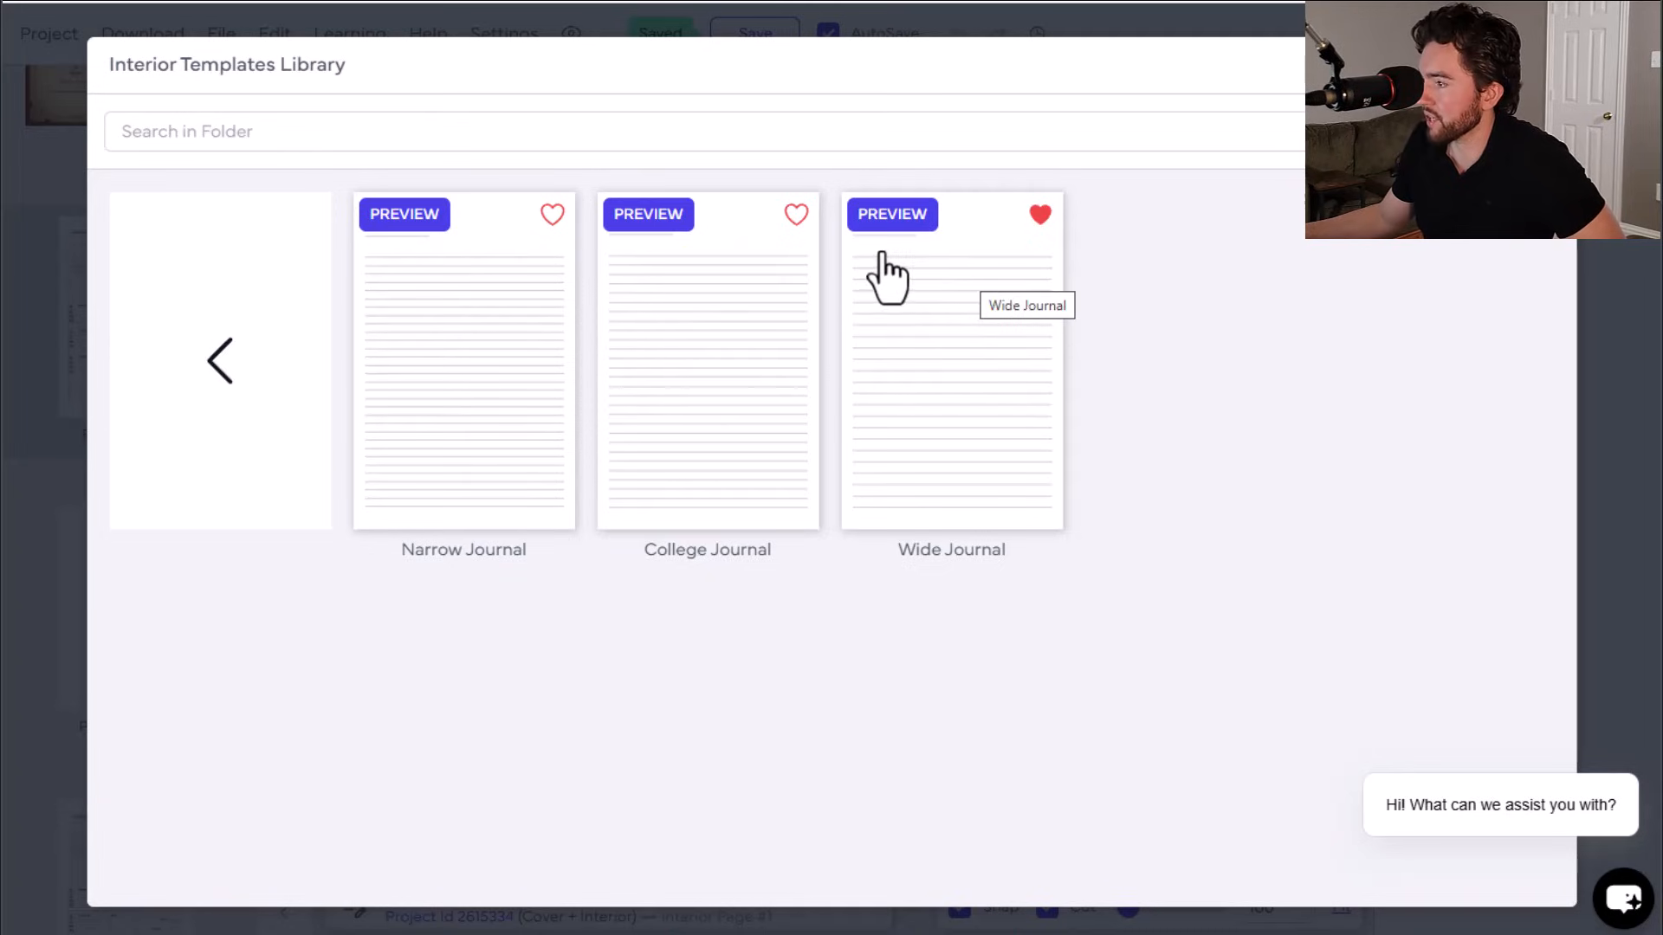
pyautogui.click(892, 216)
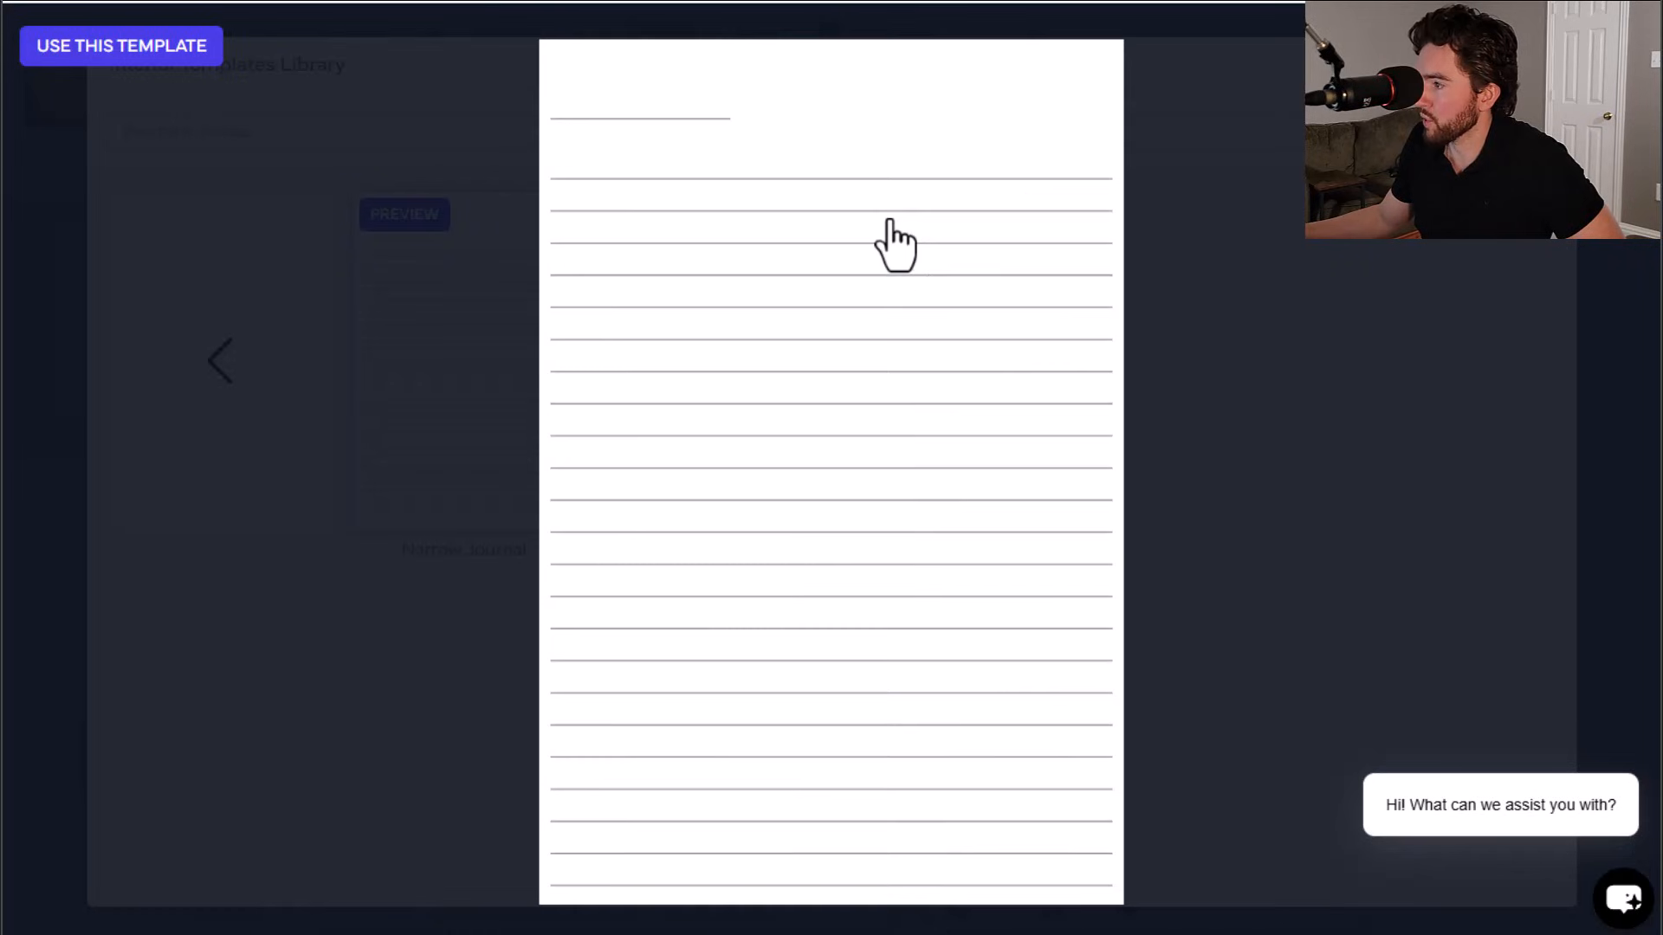
# Step: Apply the Wide Journal template to all even interior pages with default line settings
pyautogui.click(1626, 41)
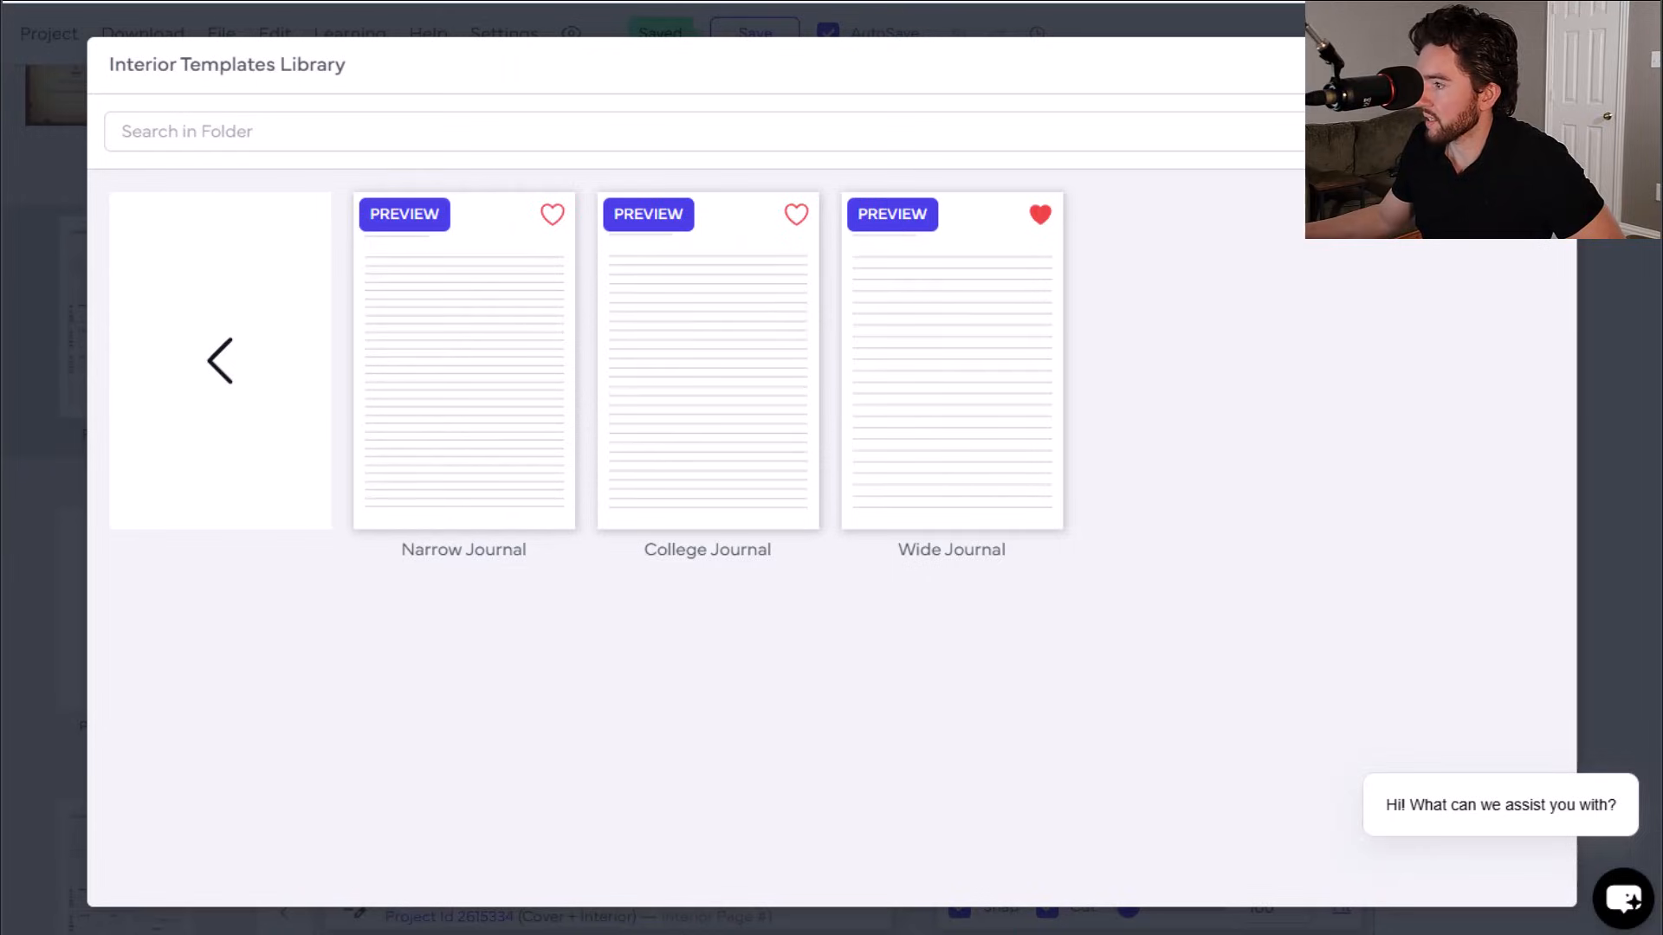
pyautogui.click(946, 407)
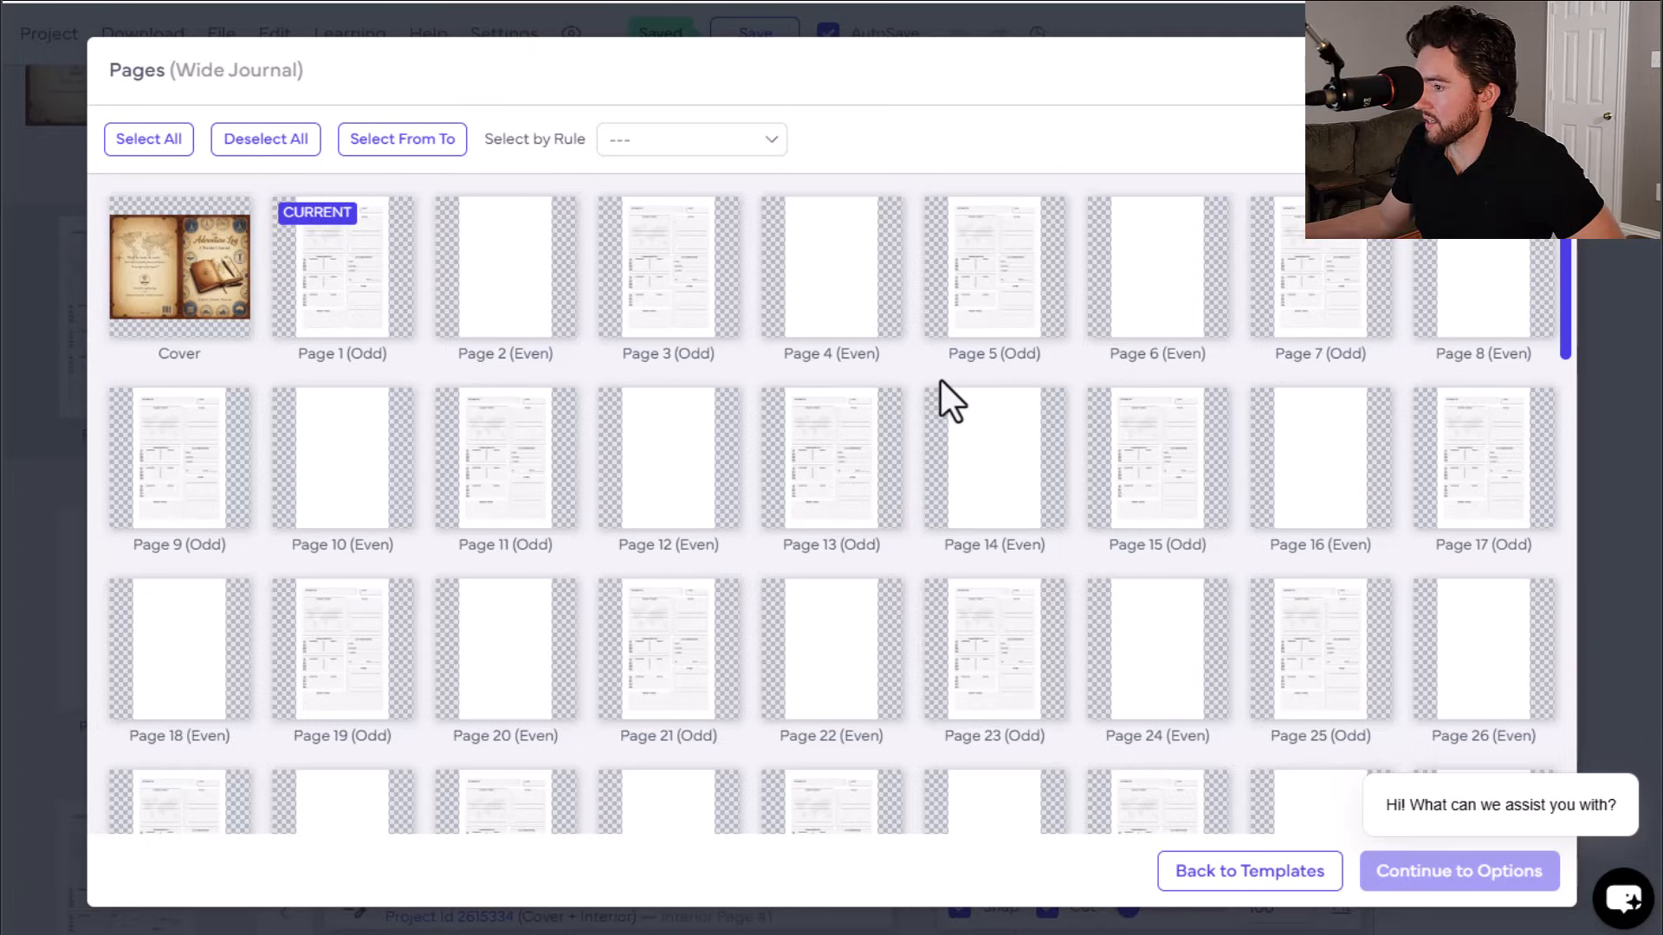
pyautogui.click(667, 144)
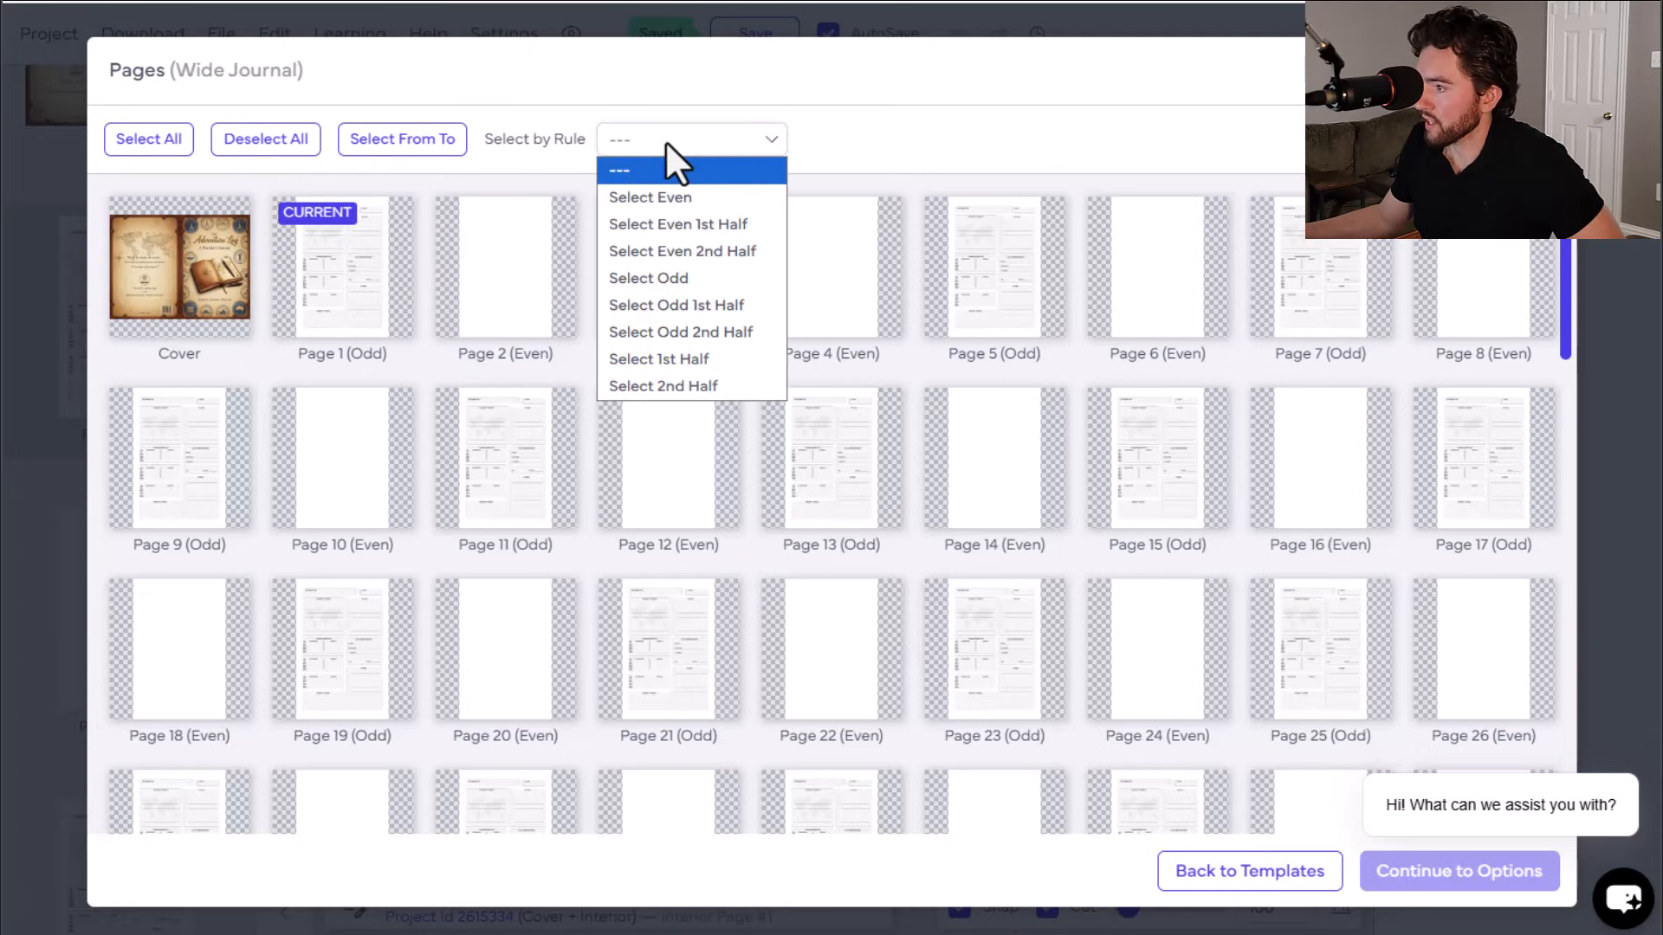
pyautogui.click(671, 198)
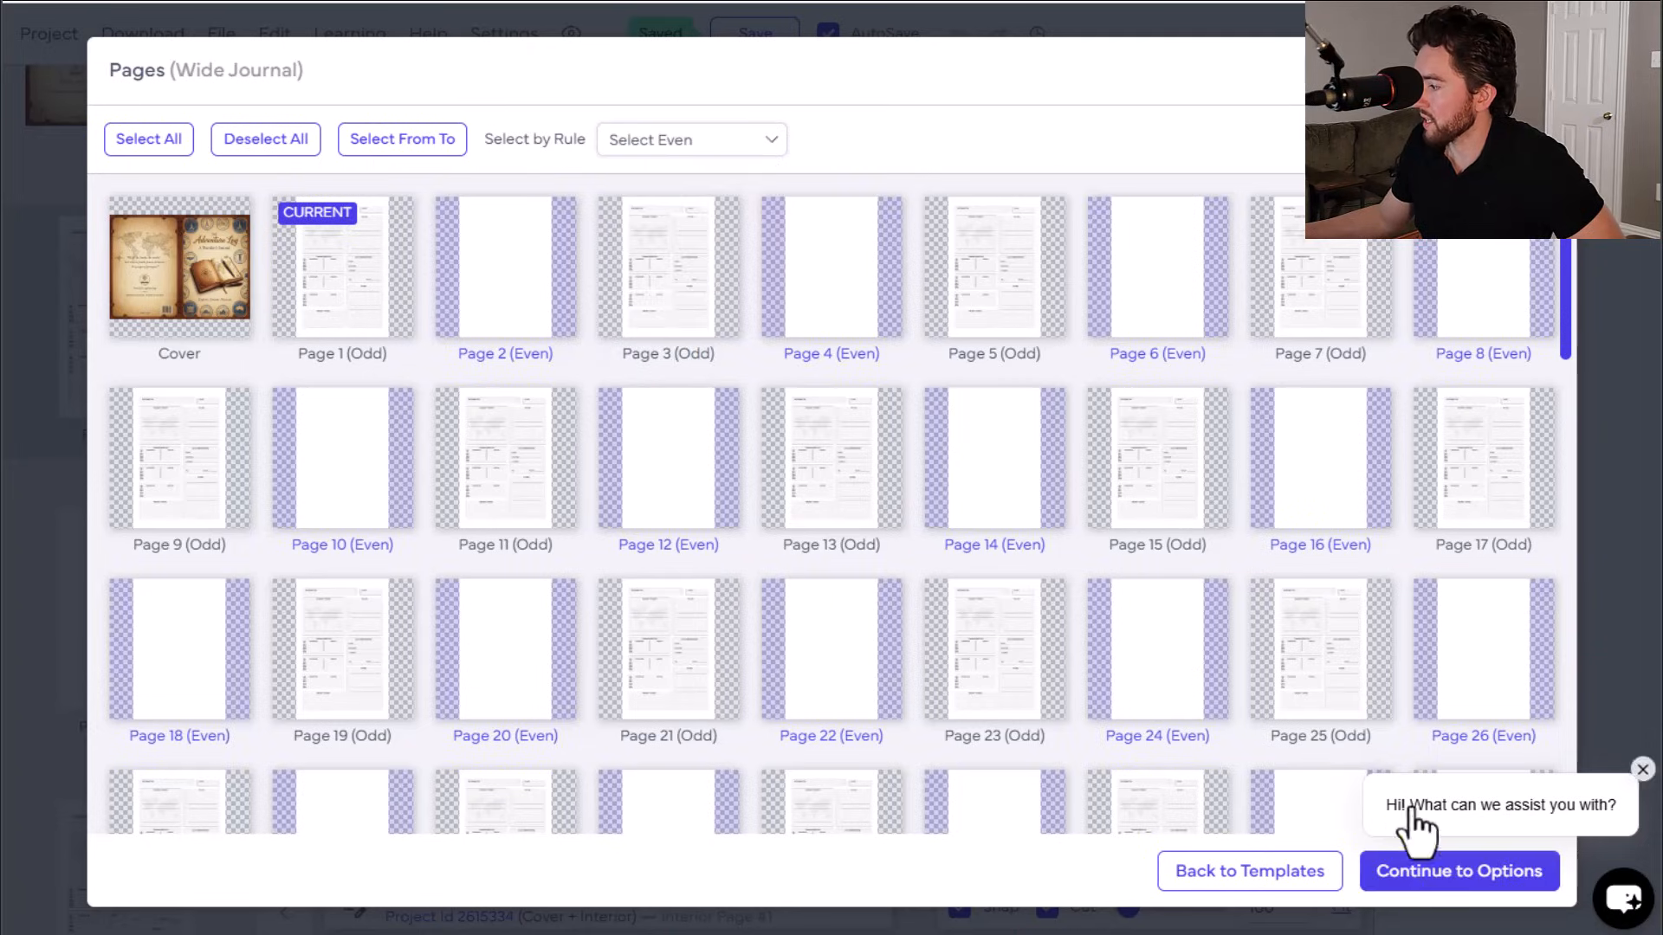
pyautogui.click(1458, 875)
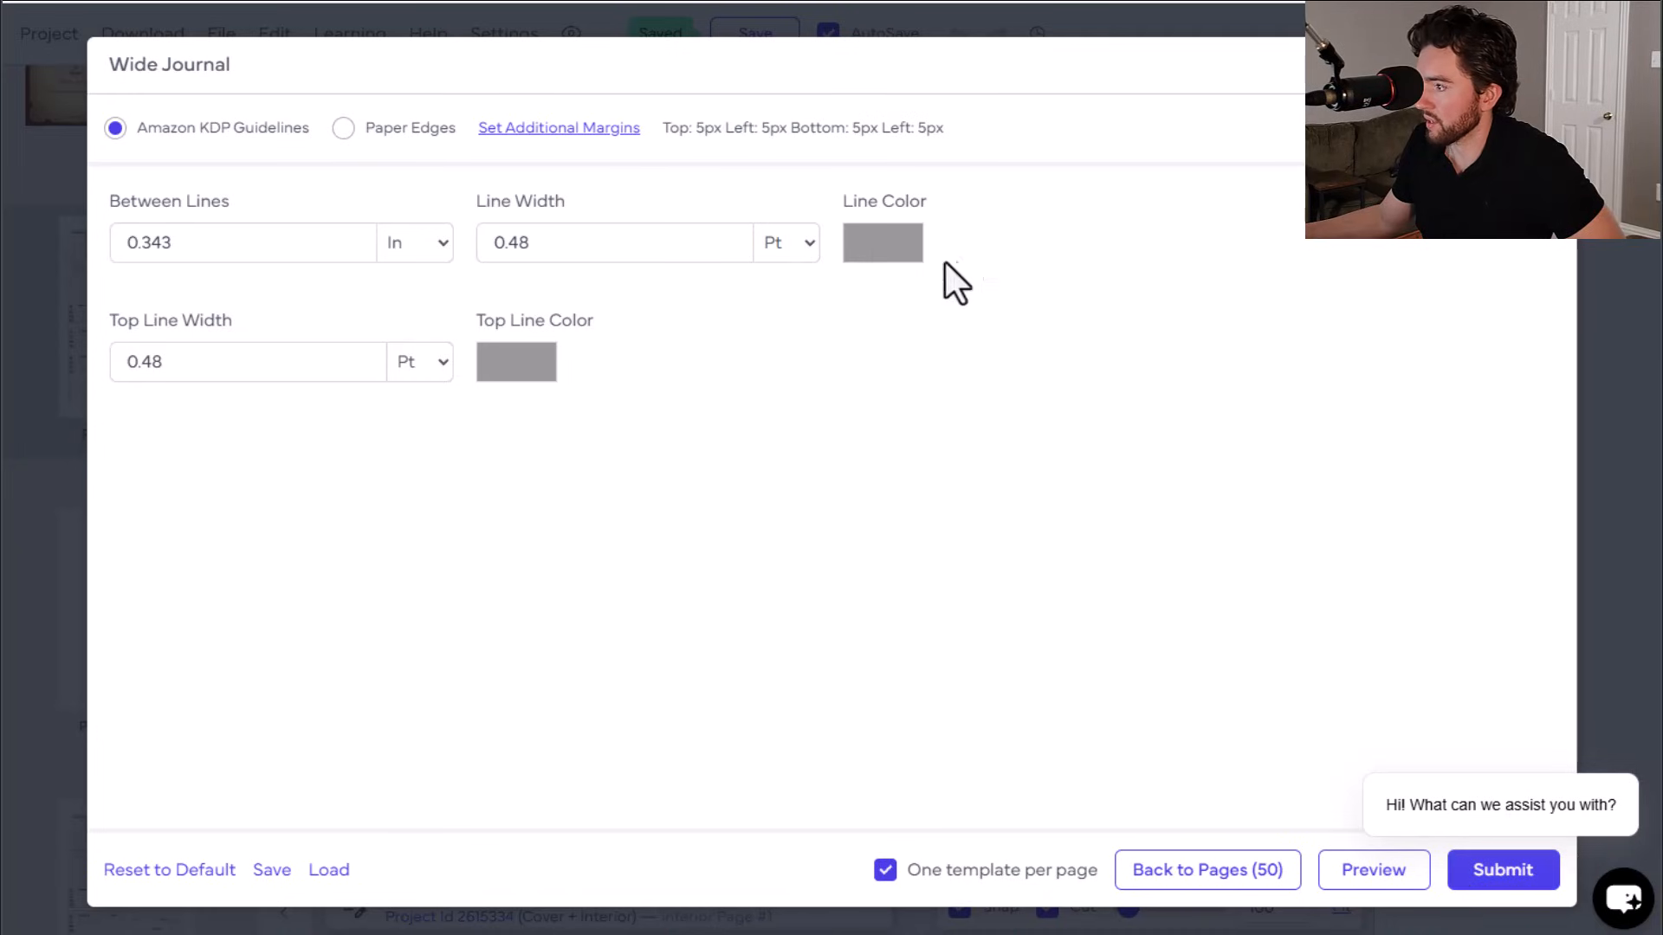
pyautogui.click(1482, 879)
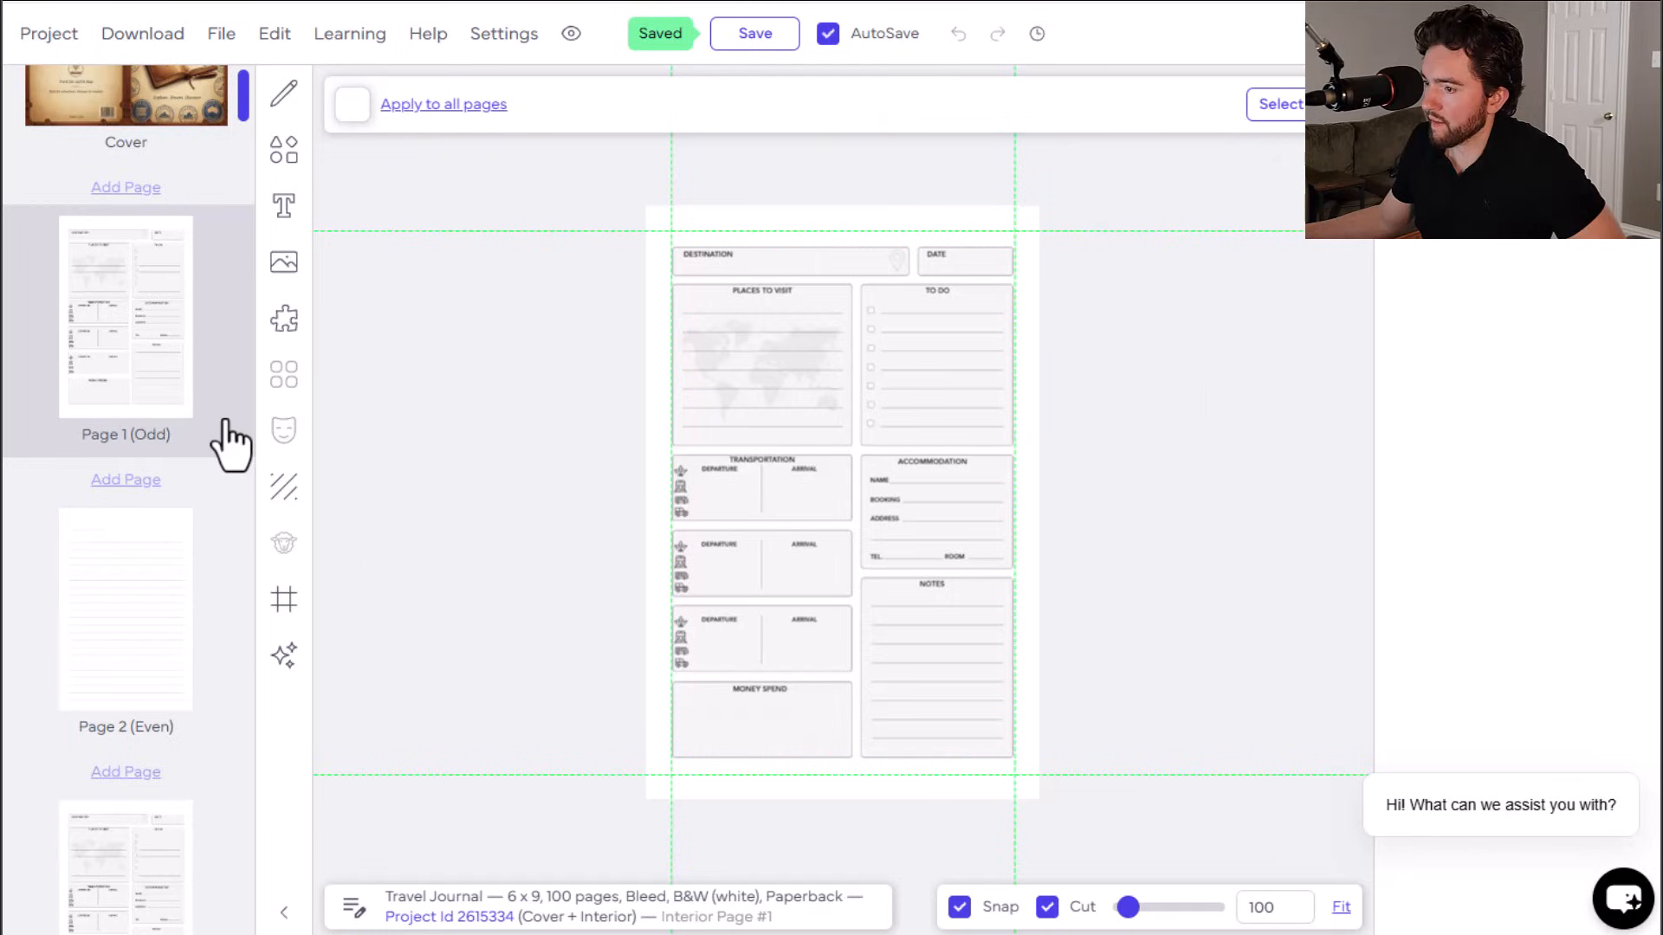
# Step: Review the alternating interior pages and the cover, and save the project
pyautogui.click(135, 561)
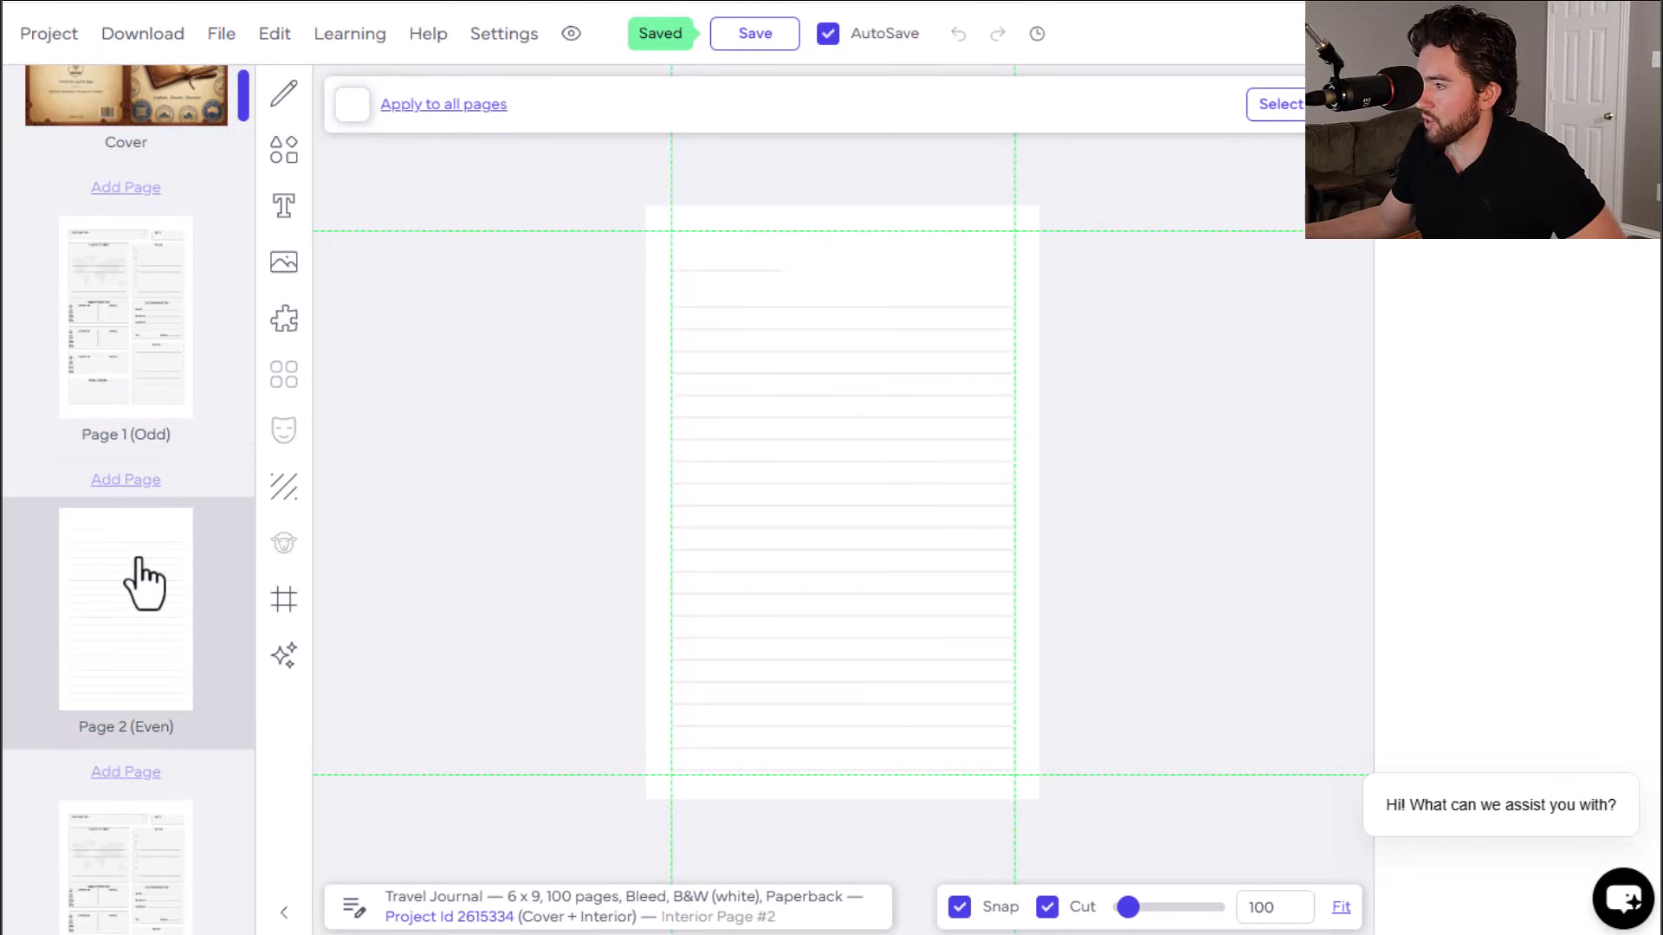
pyautogui.scroll(-5, 165, 650)
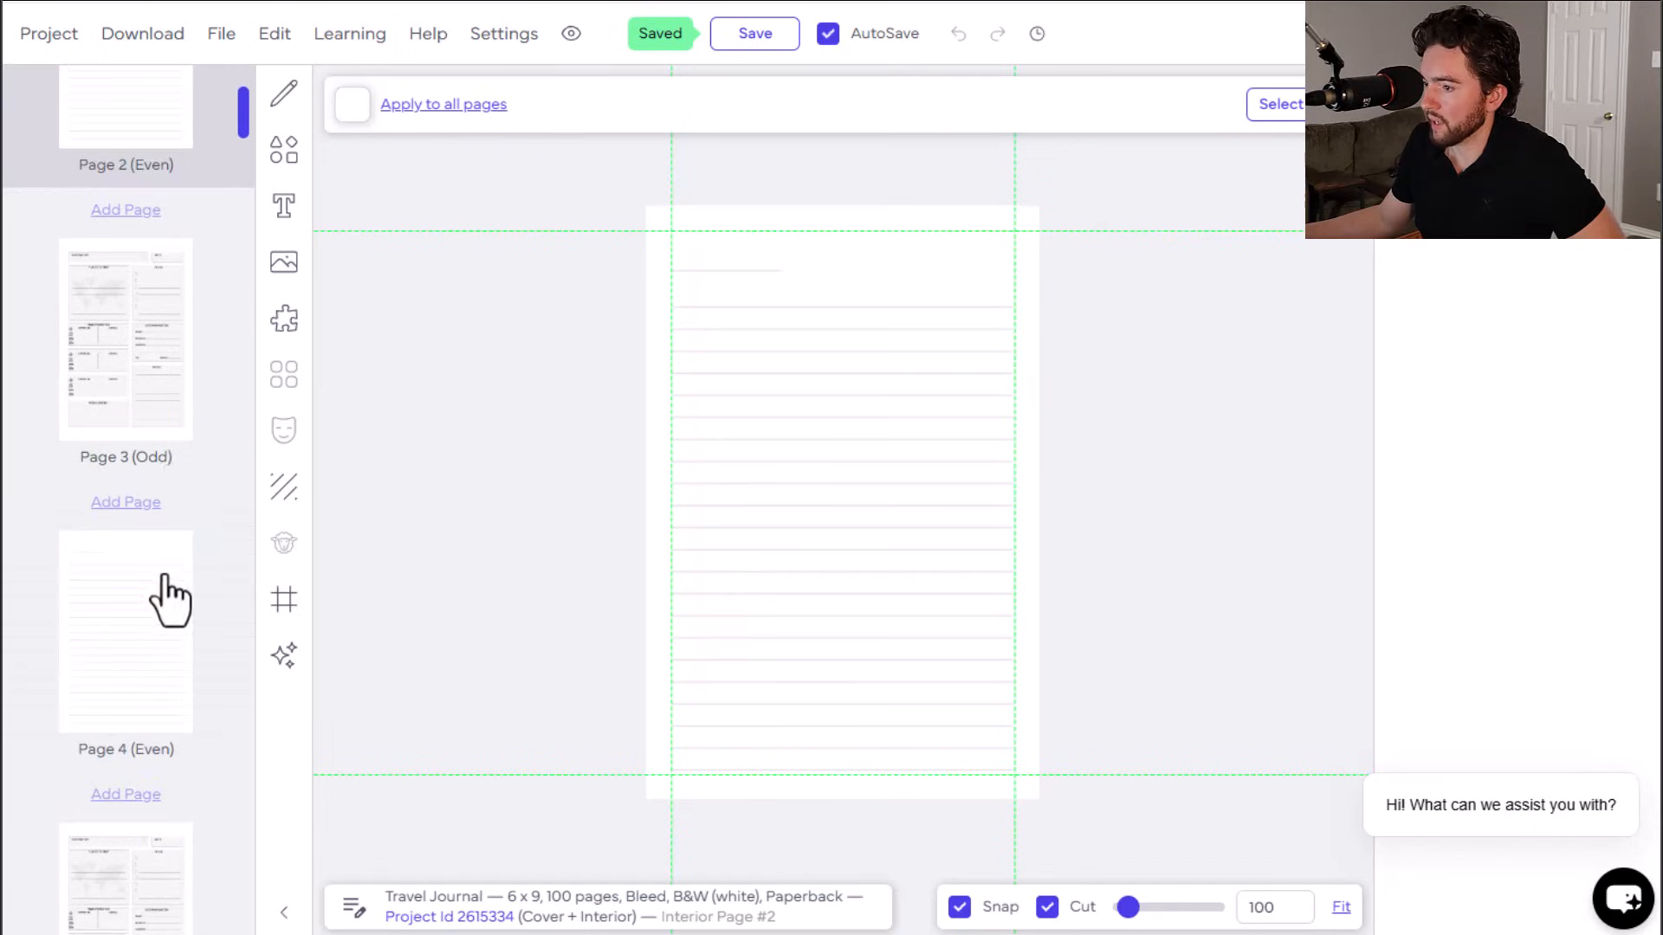
pyautogui.click(156, 373)
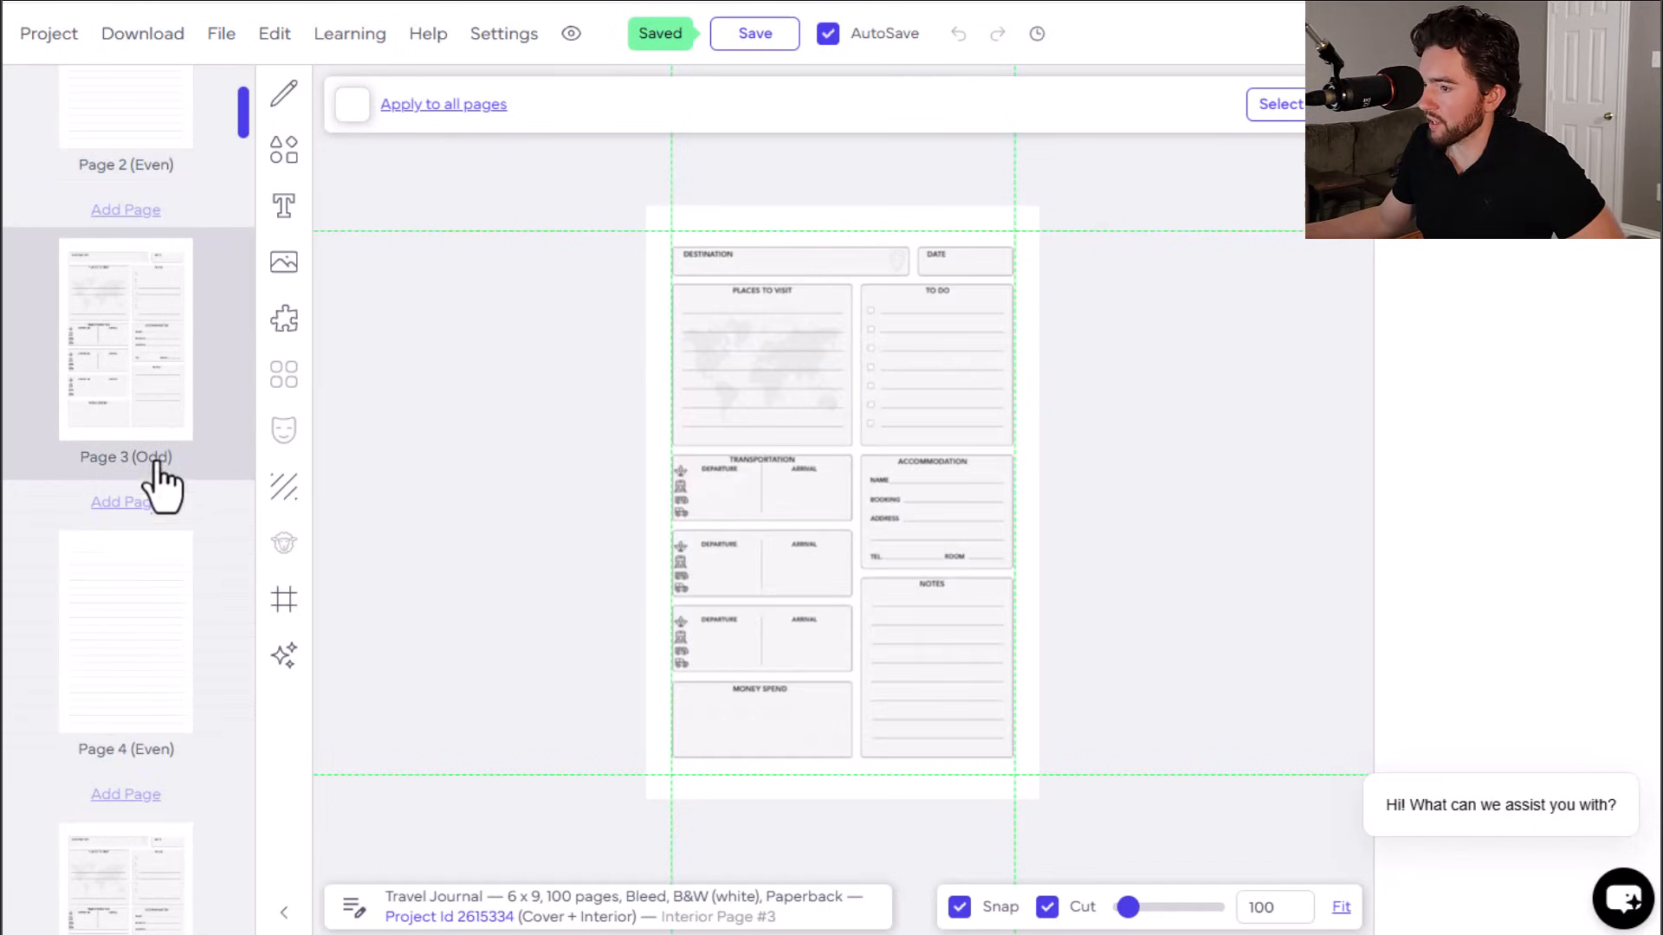
pyautogui.scroll(4, 137, 615)
pyautogui.scroll(3, 138, 617)
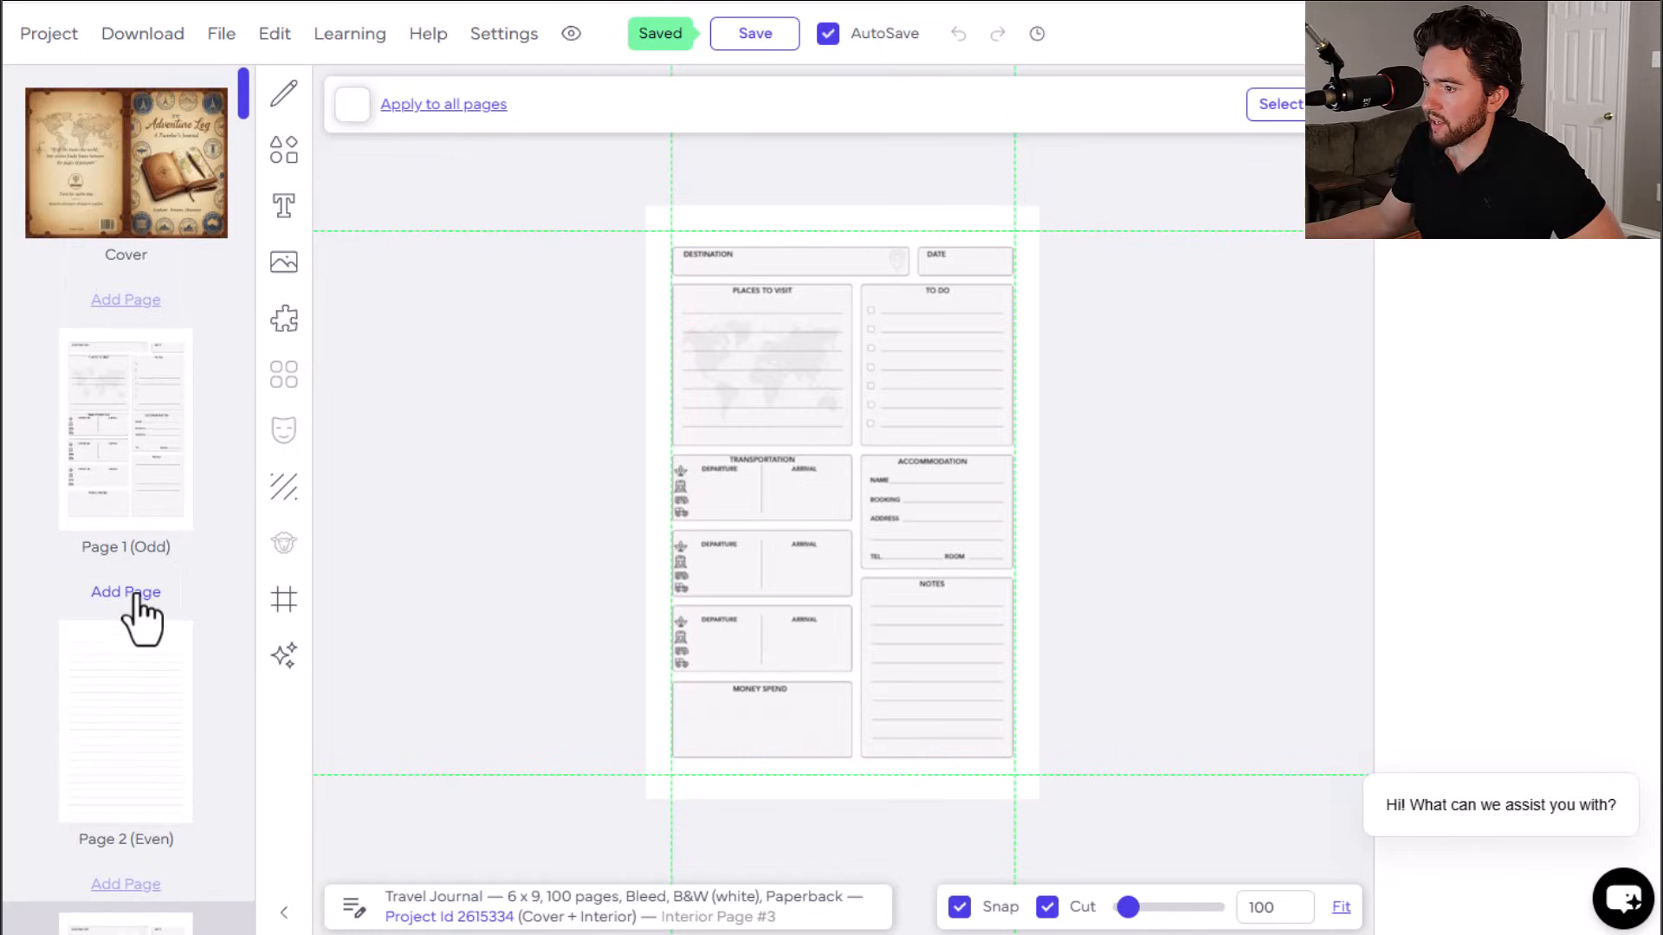
pyautogui.click(134, 443)
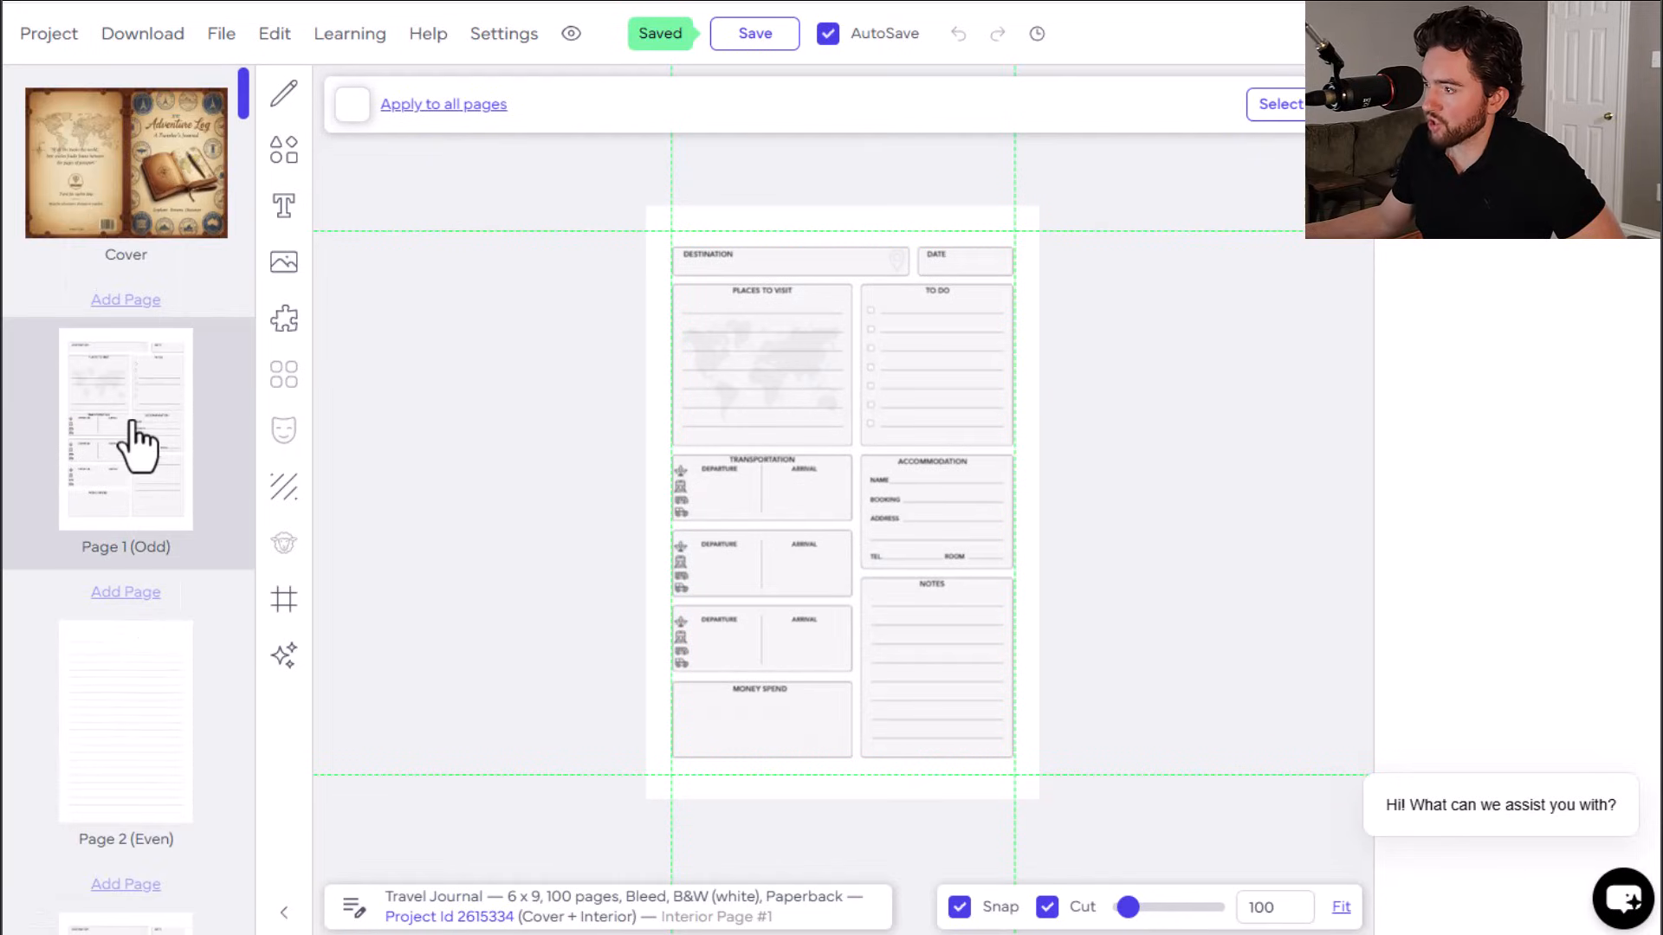
pyautogui.click(157, 773)
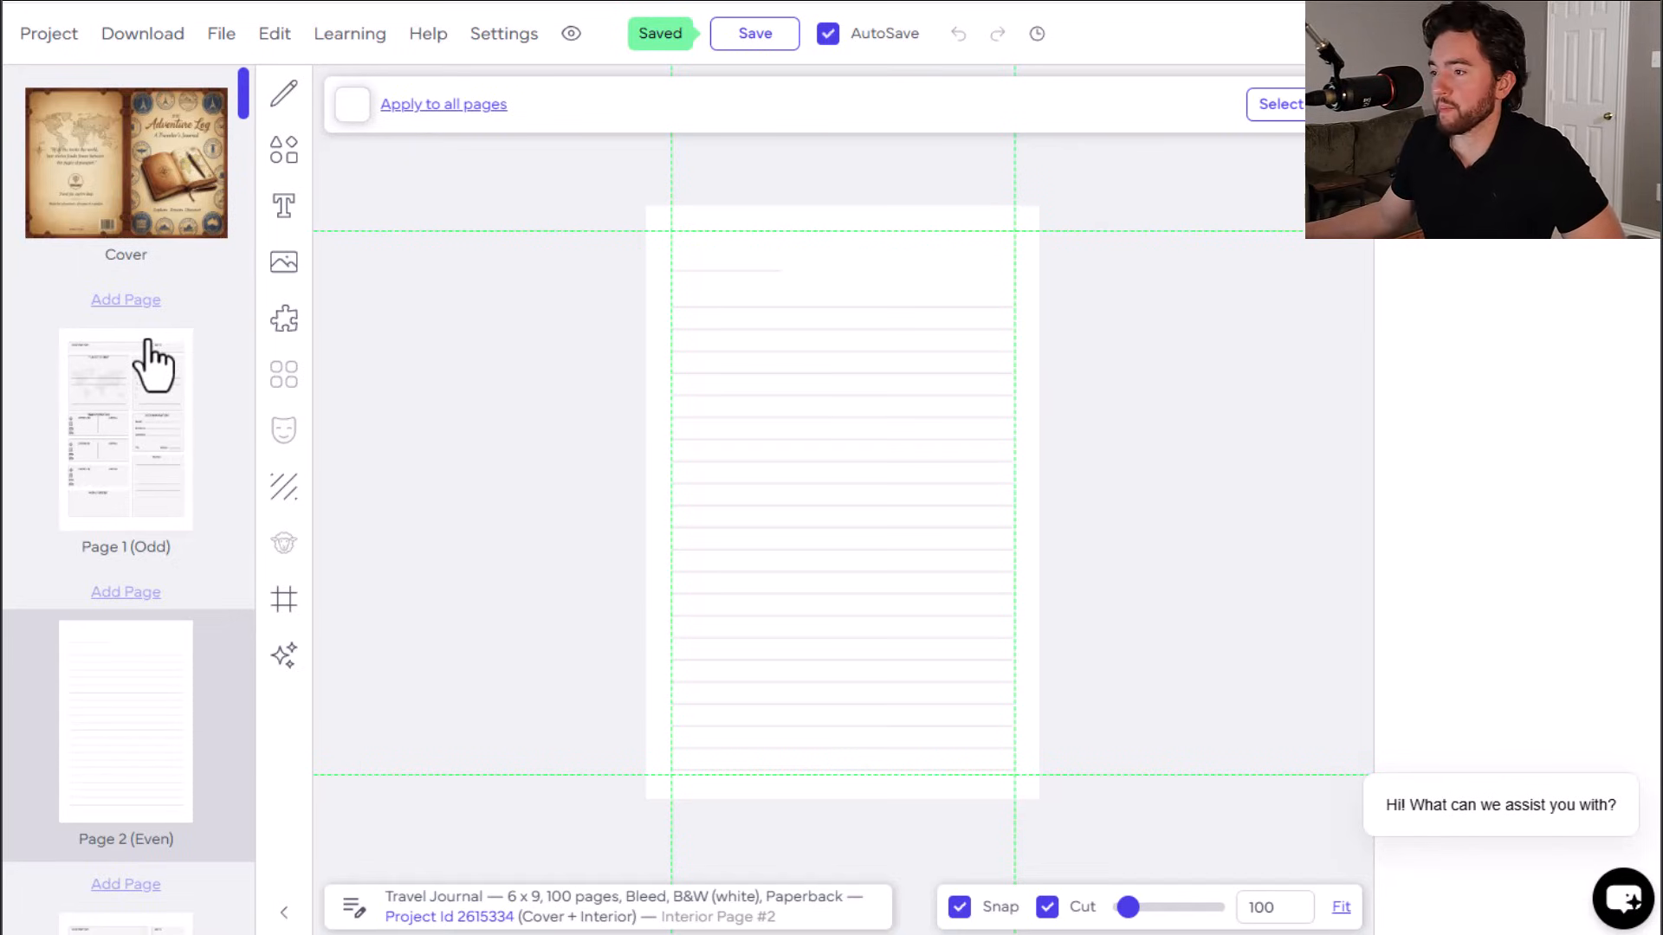
pyautogui.click(130, 169)
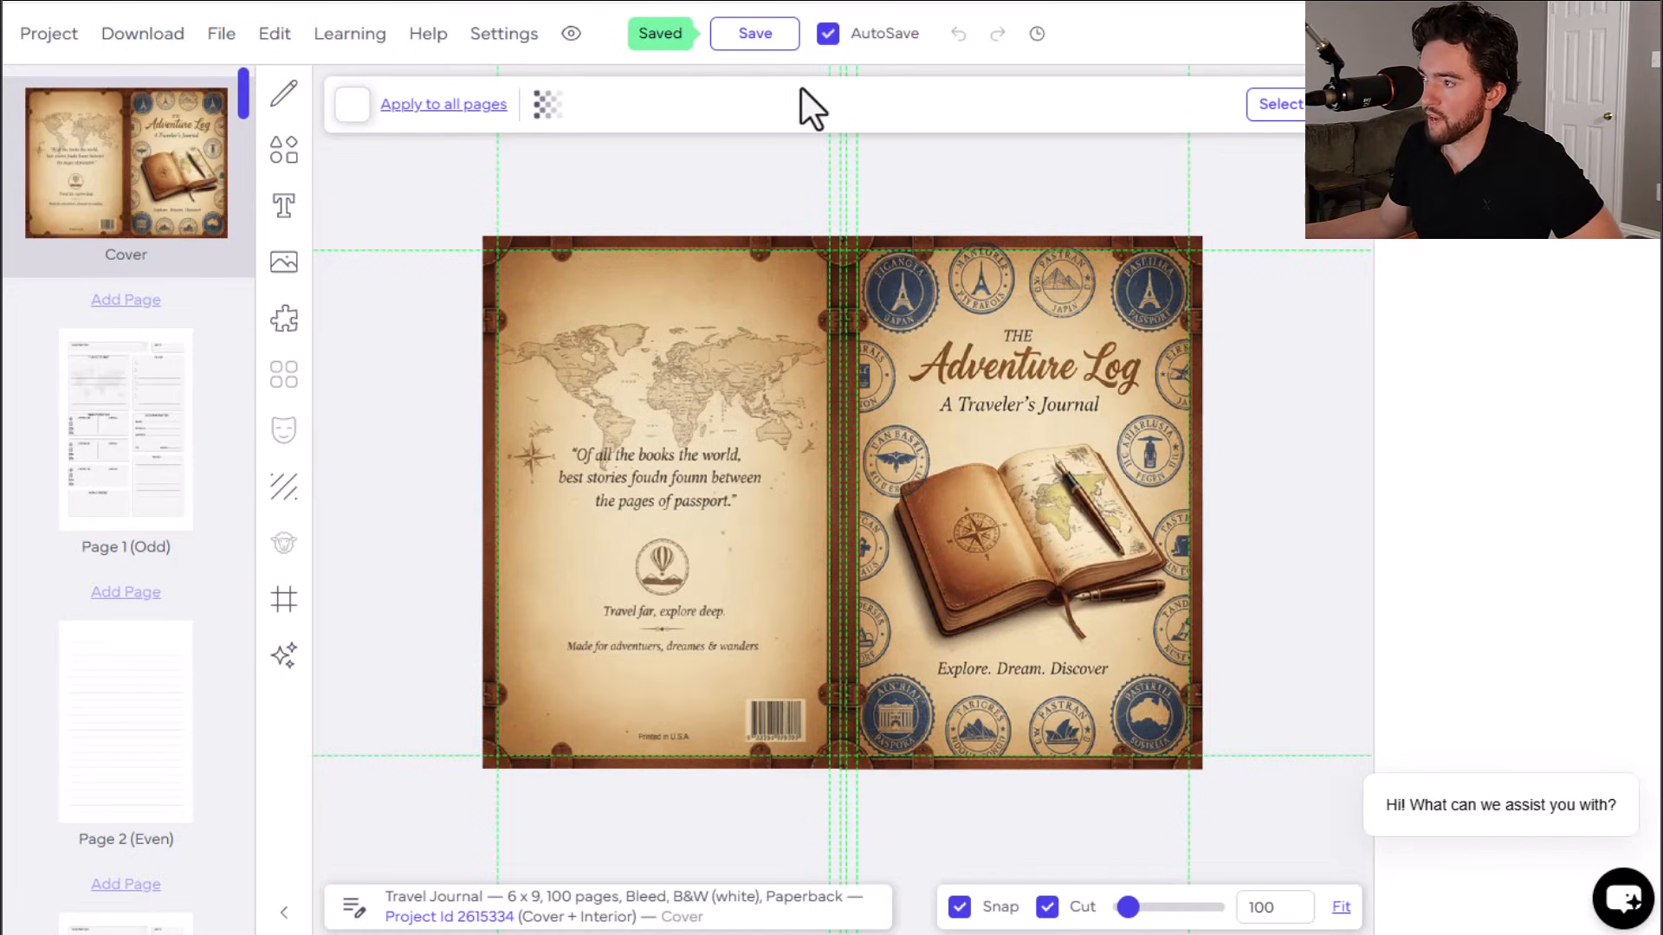
pyautogui.click(752, 46)
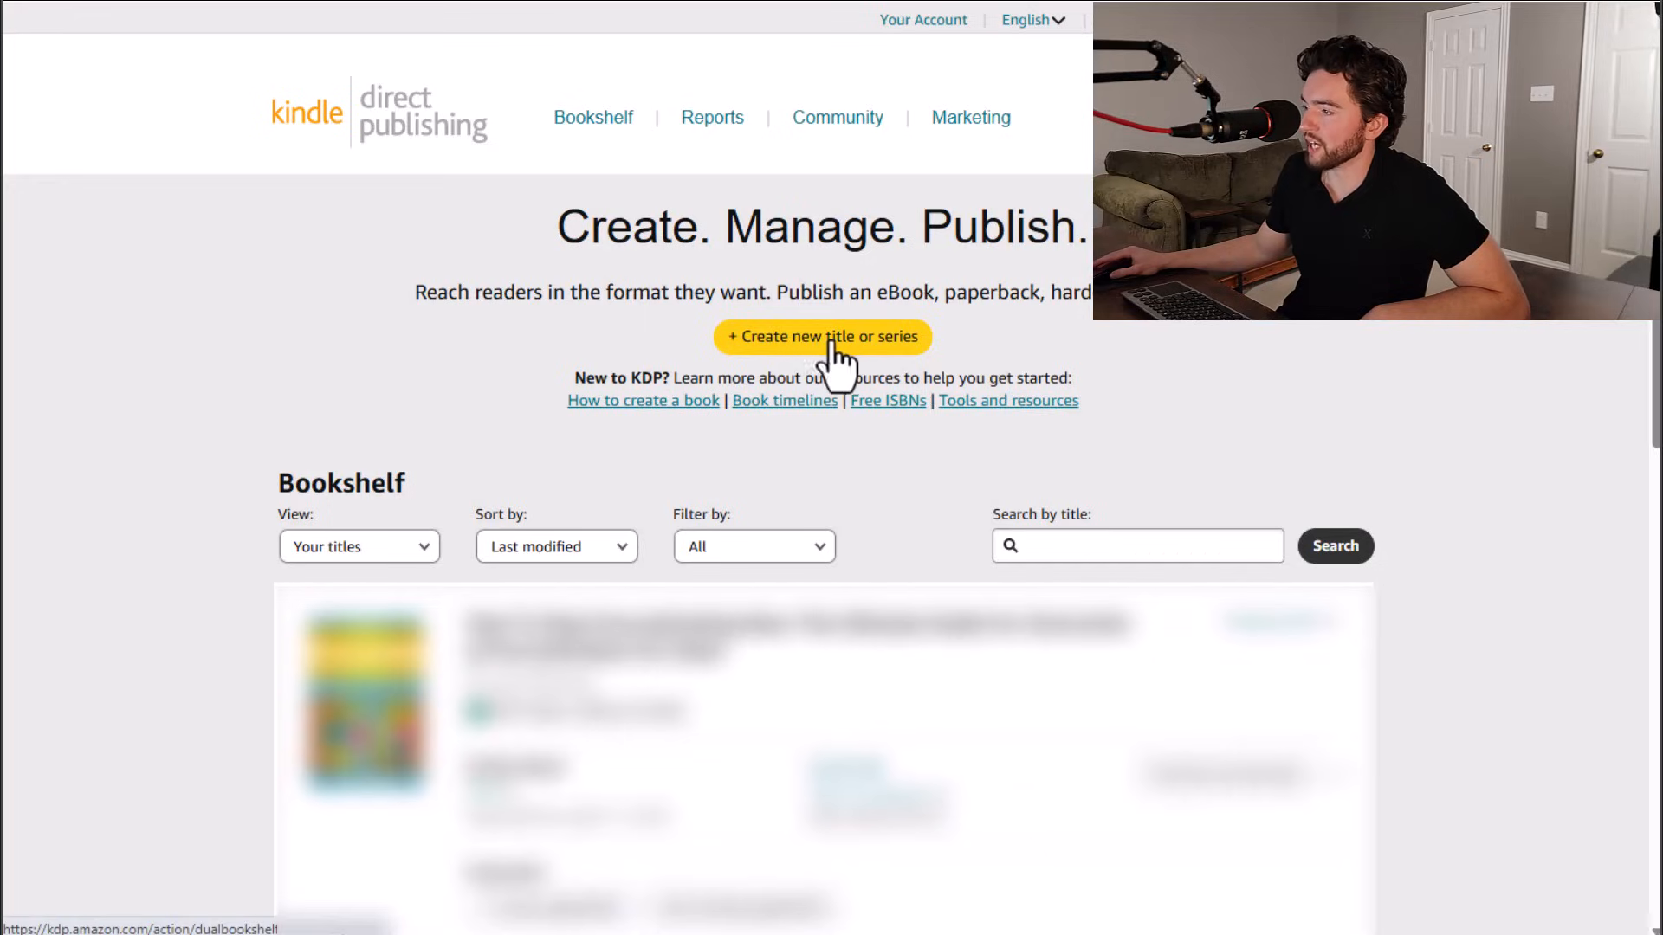
# Step: Switch to Kindle Direct Publishing, start creating a paperback and scroll through the Paperback Details form
pyautogui.click(836, 346)
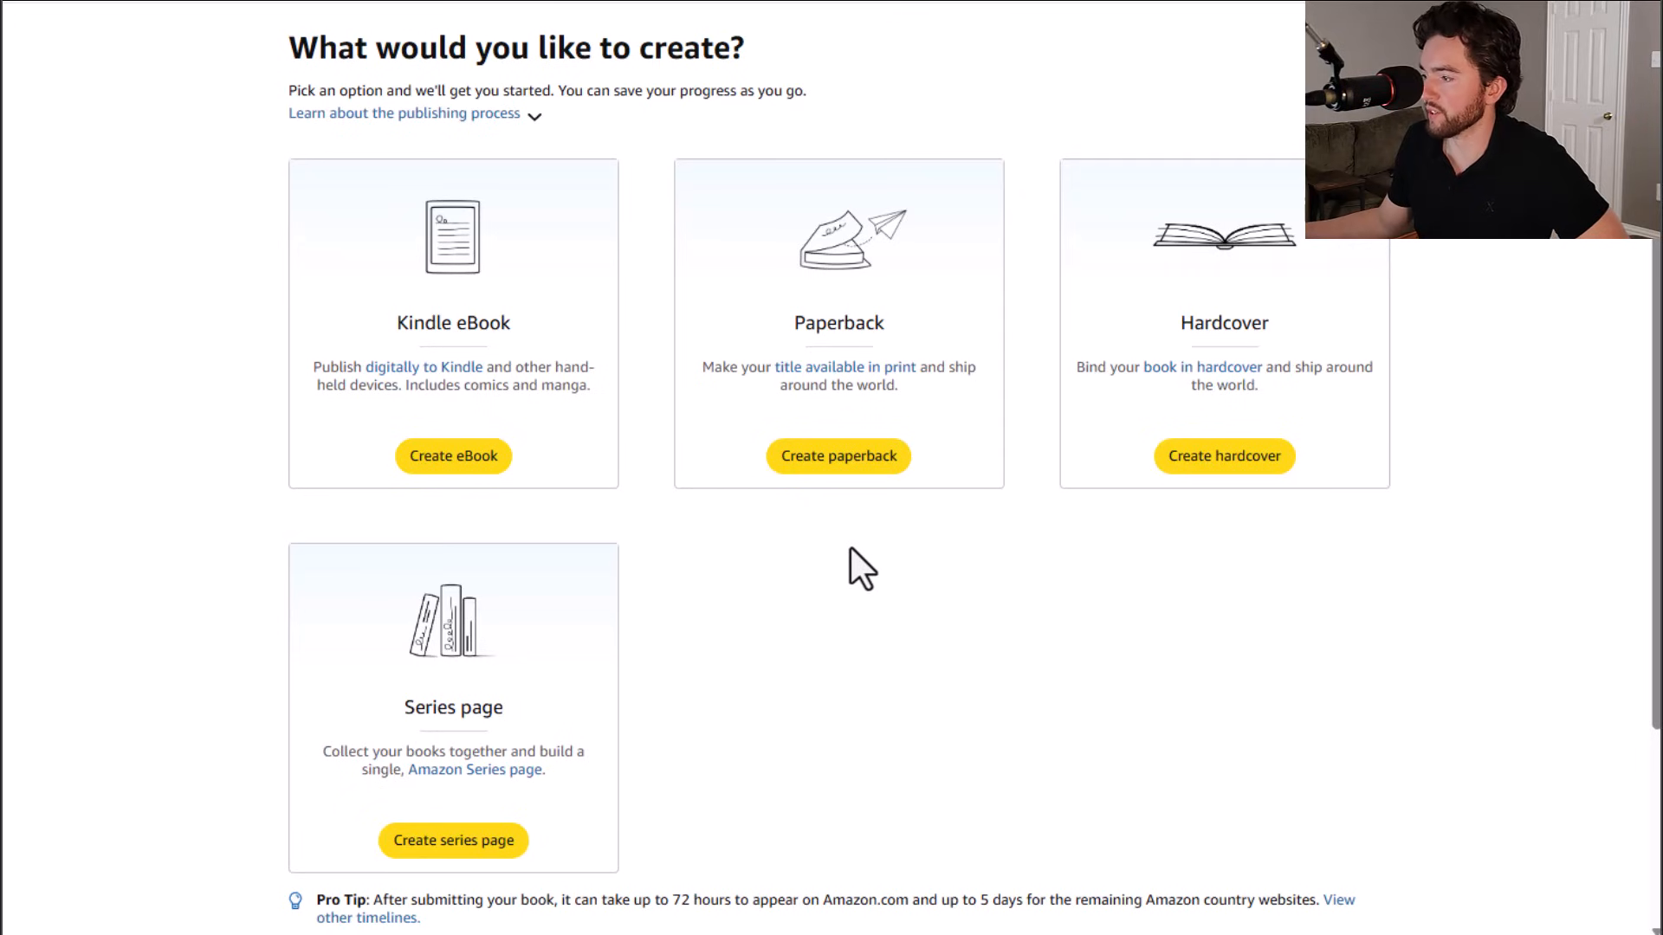
pyautogui.click(836, 460)
pyautogui.scroll(3, 606, 511)
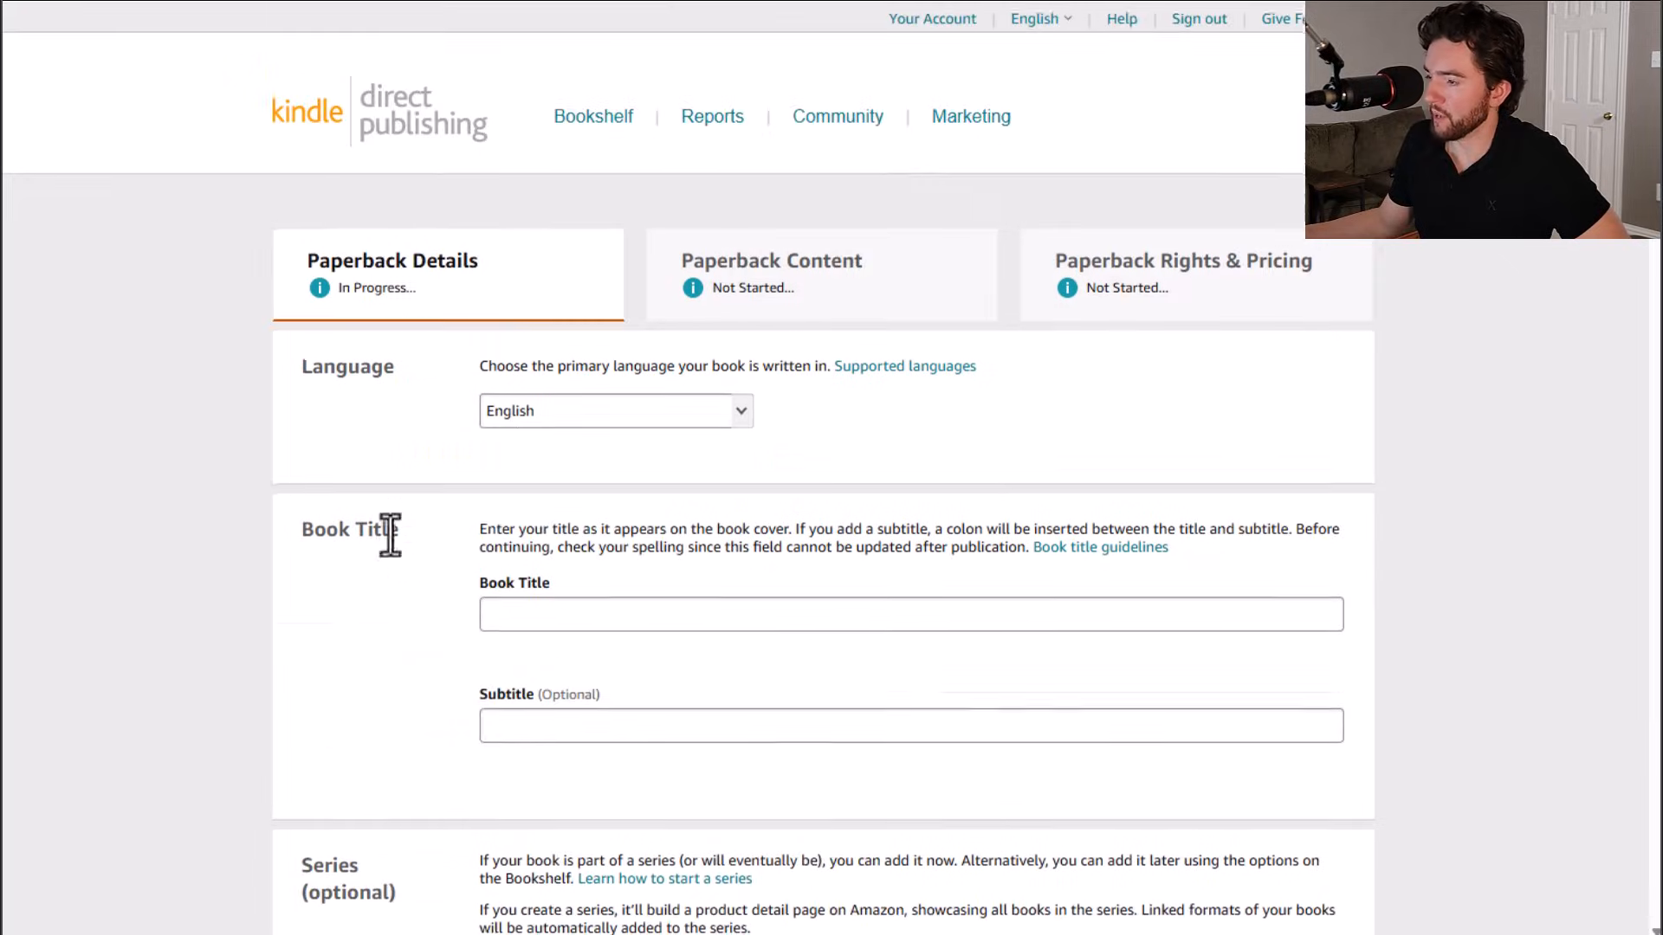
pyautogui.scroll(-2, 381, 493)
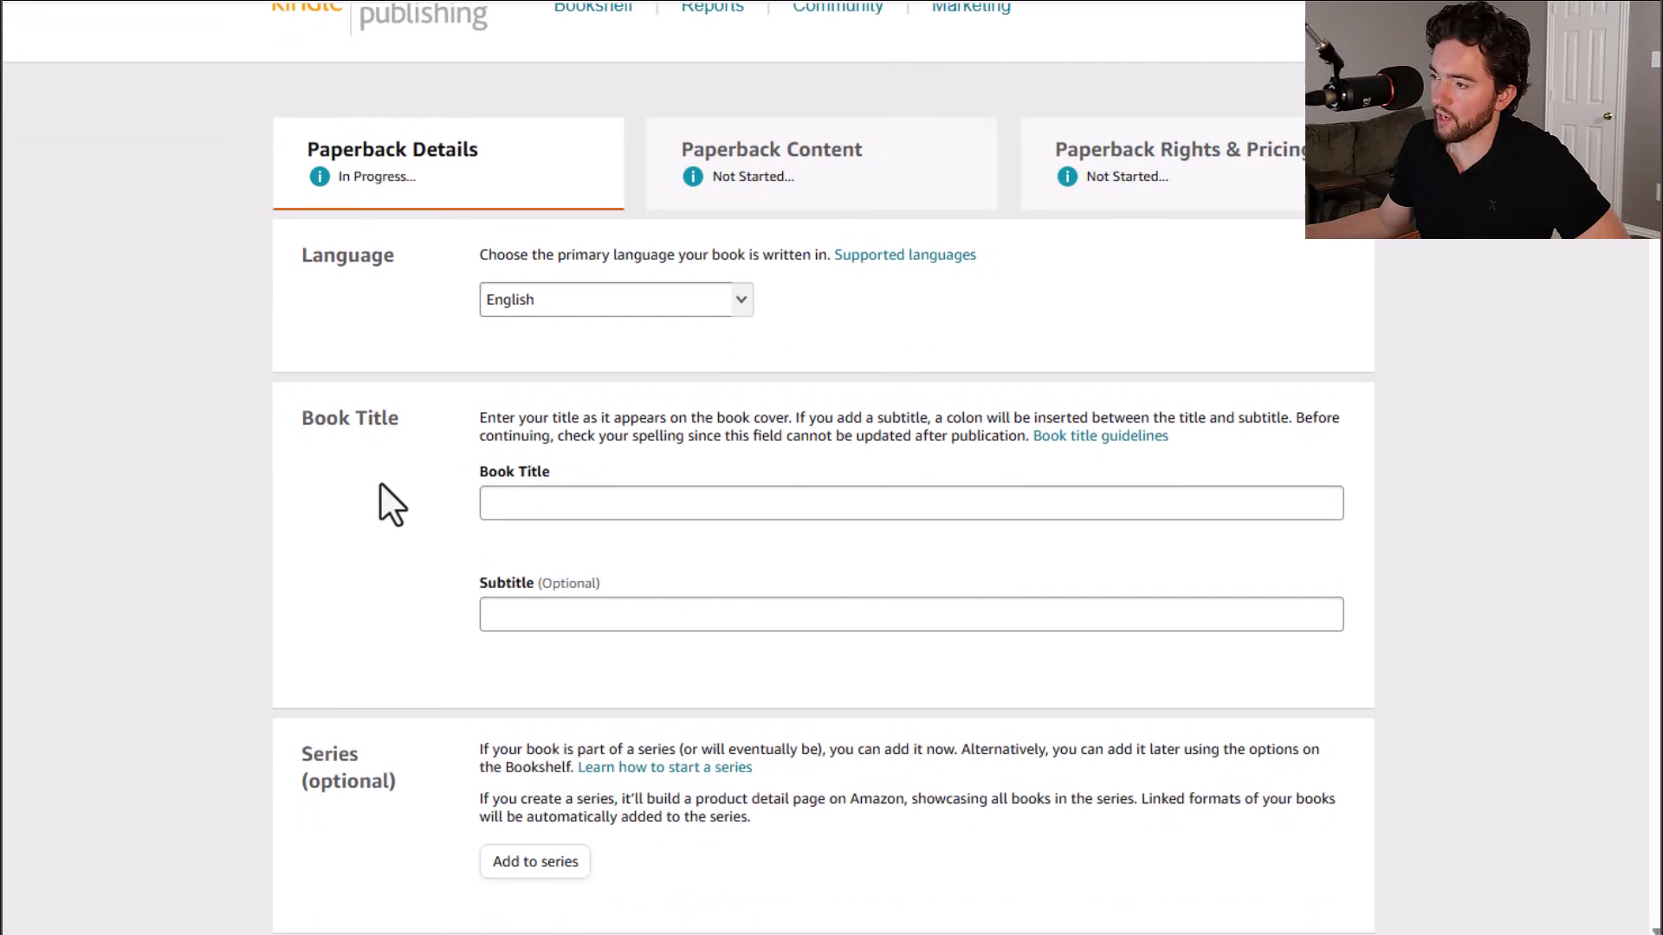
pyautogui.scroll(-4, 382, 419)
pyautogui.scroll(-8, 373, 407)
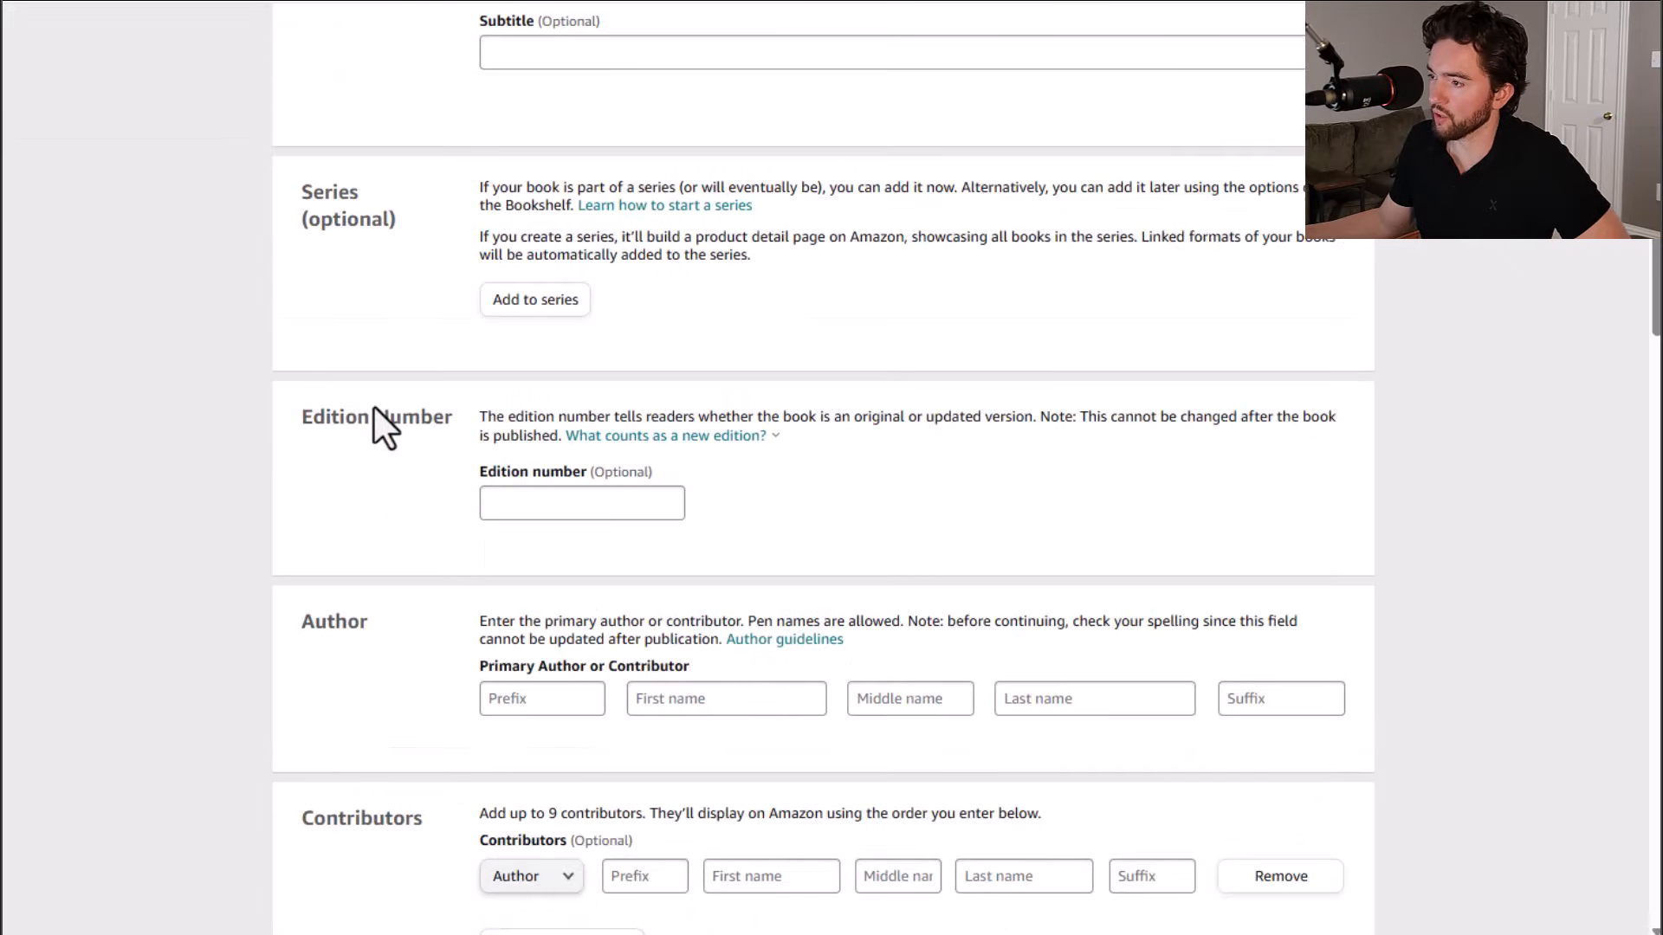
pyautogui.scroll(-3, 372, 407)
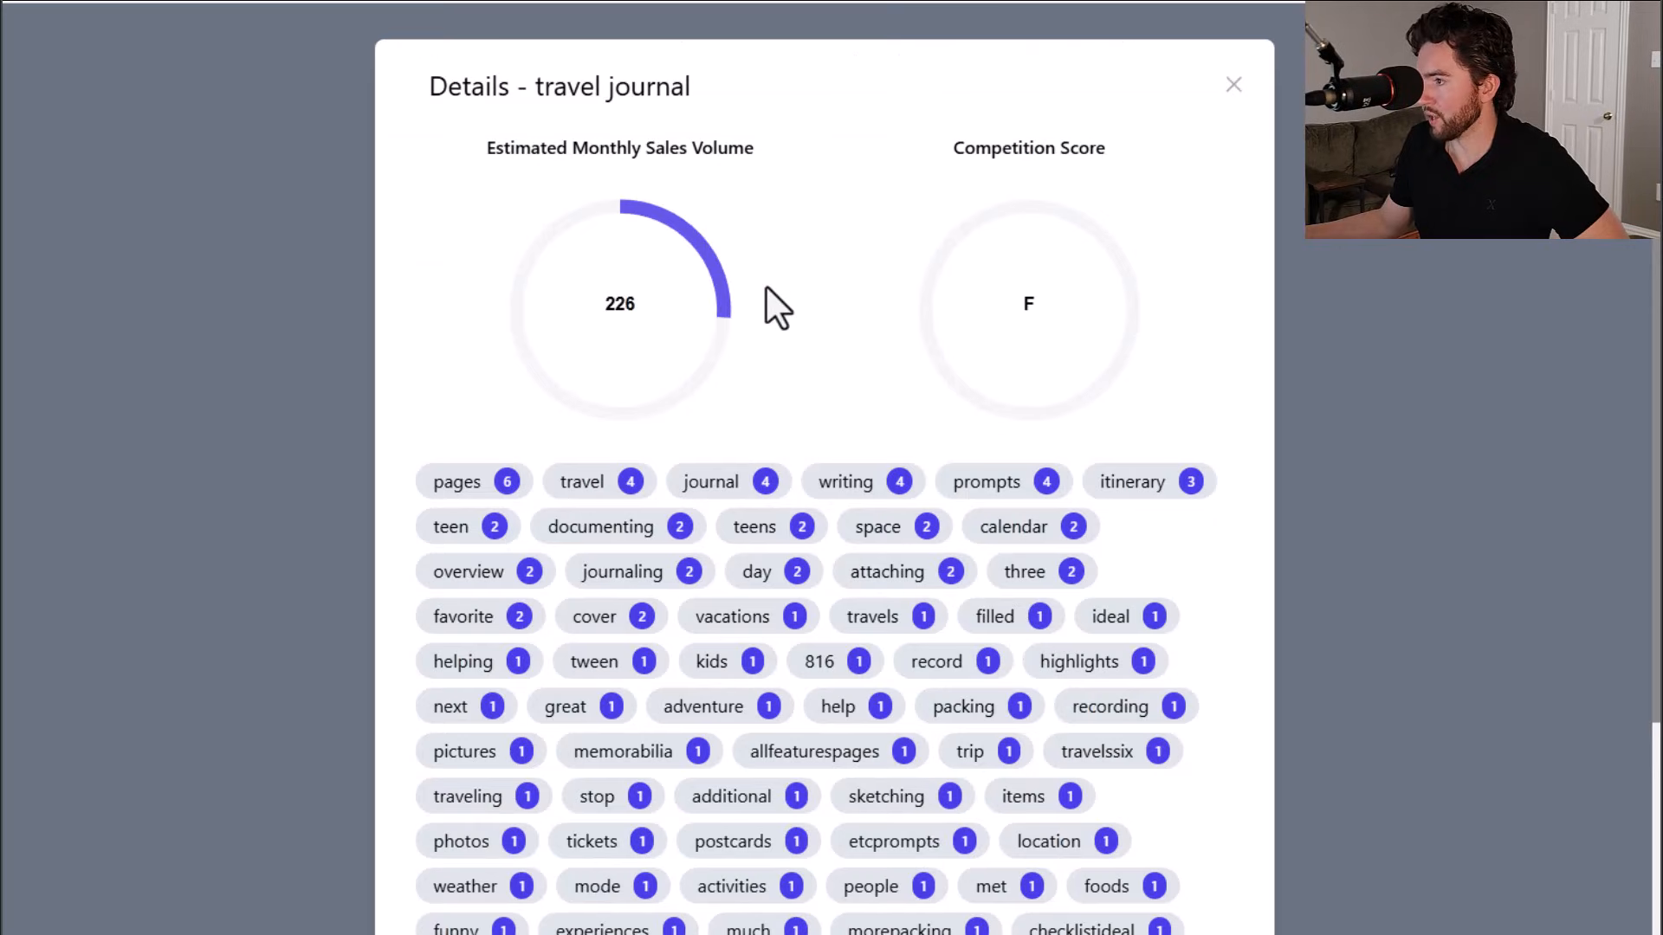
# Step: Examine the details dialog for the travel journal keyword
pyautogui.scroll(-2, 783, 311)
pyautogui.scroll(2, 790, 329)
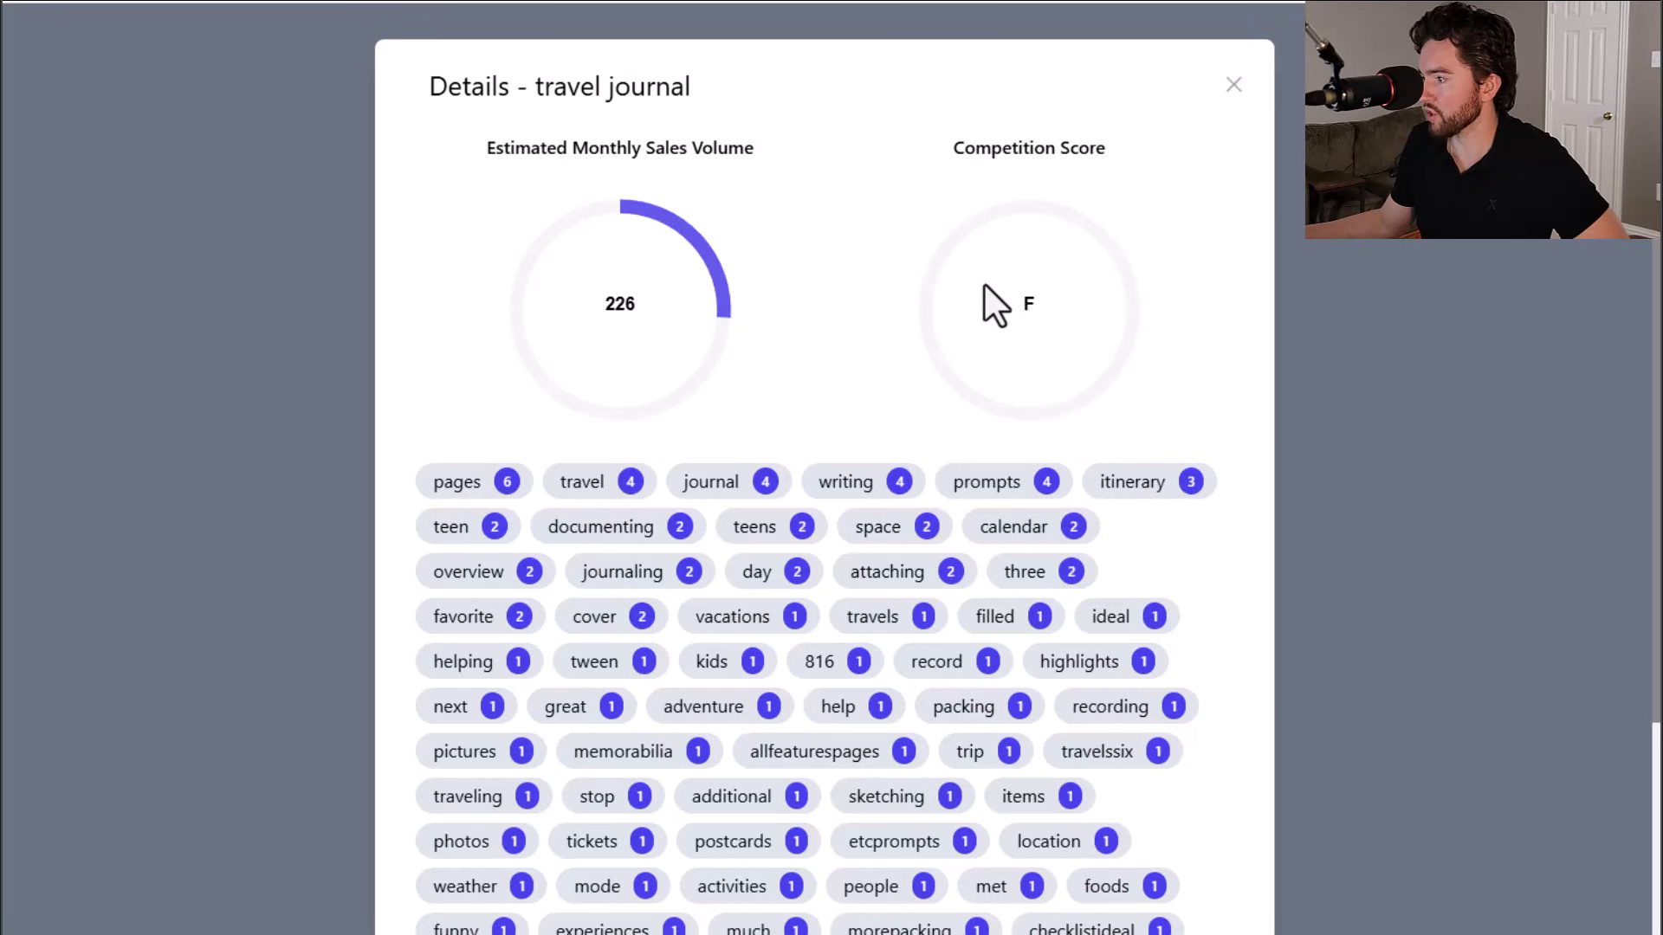
pyautogui.scroll(-3, 807, 252)
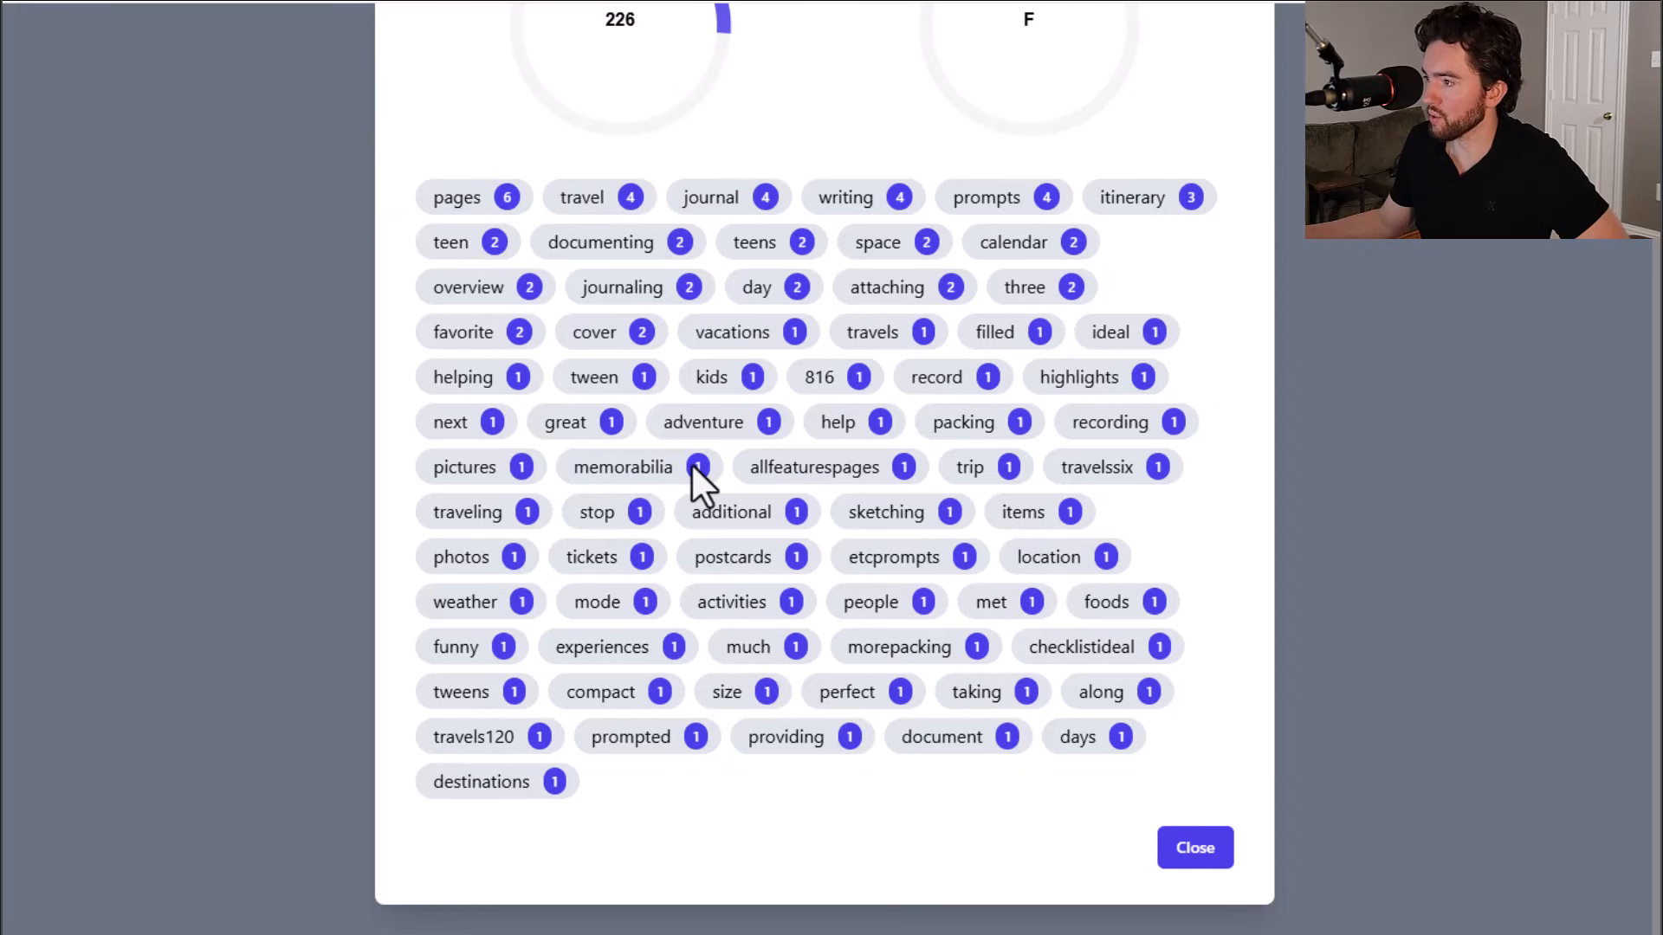
# Step: Review the Amazon and Google keyword lists for the travel journal search
pyautogui.scroll(1, 691, 468)
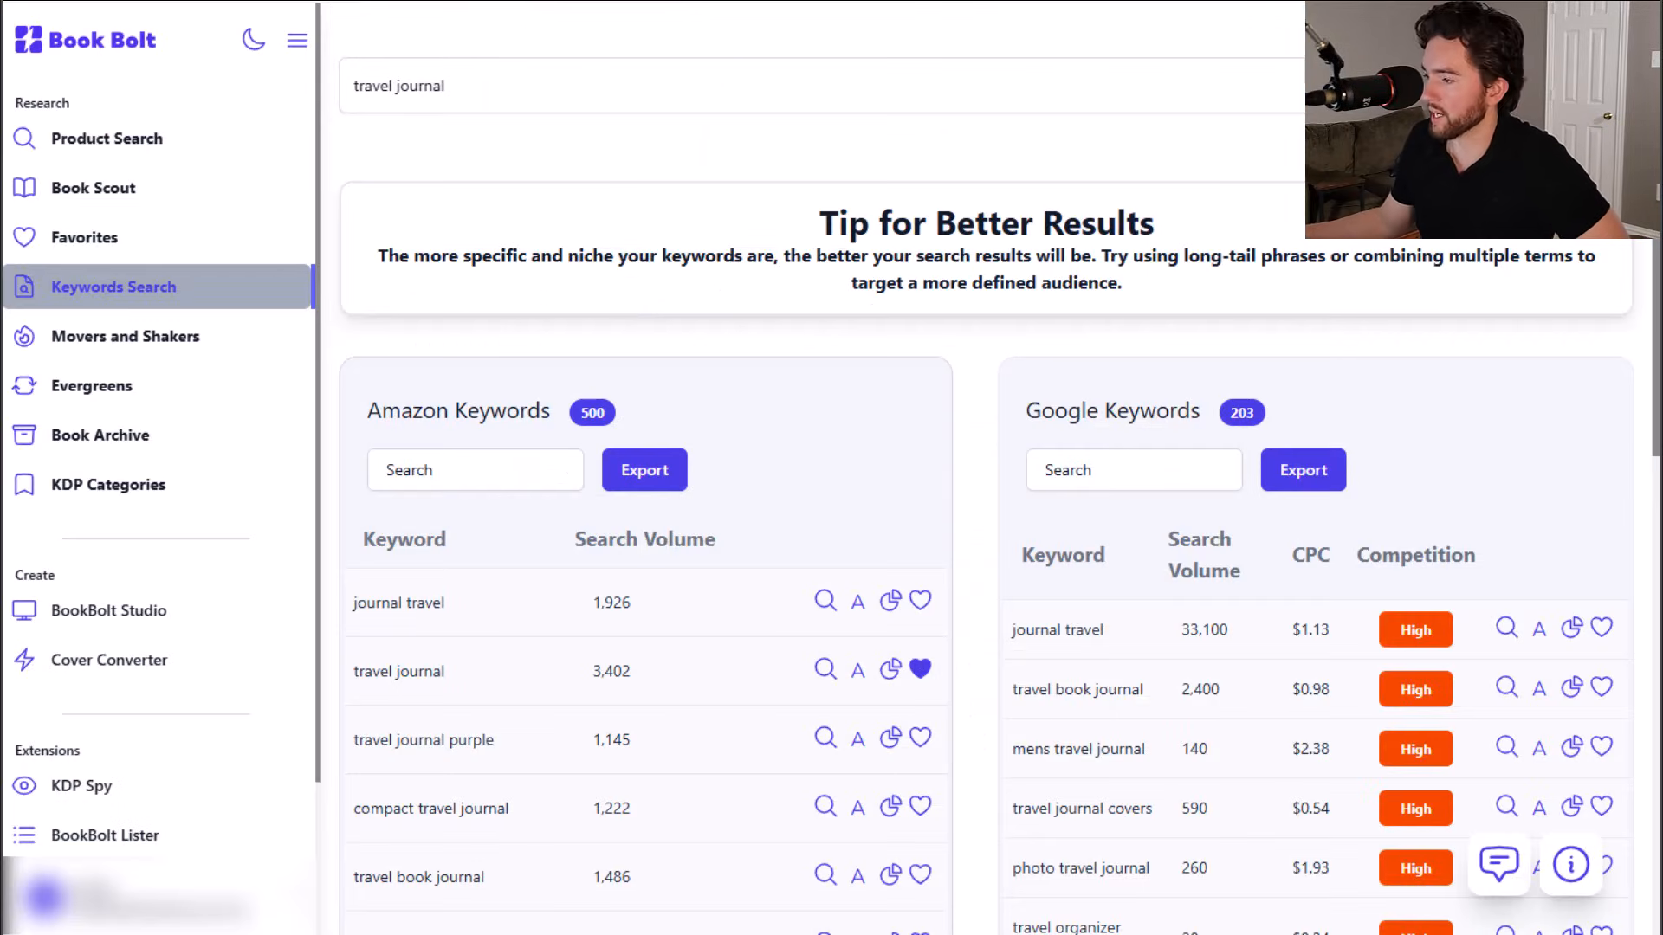
pyautogui.scroll(-1, 630, 368)
pyautogui.scroll(-1, 639, 388)
pyautogui.scroll(2, 847, 472)
pyautogui.scroll(-6, 502, 494)
pyautogui.scroll(3, 595, 594)
pyautogui.scroll(-7, 601, 594)
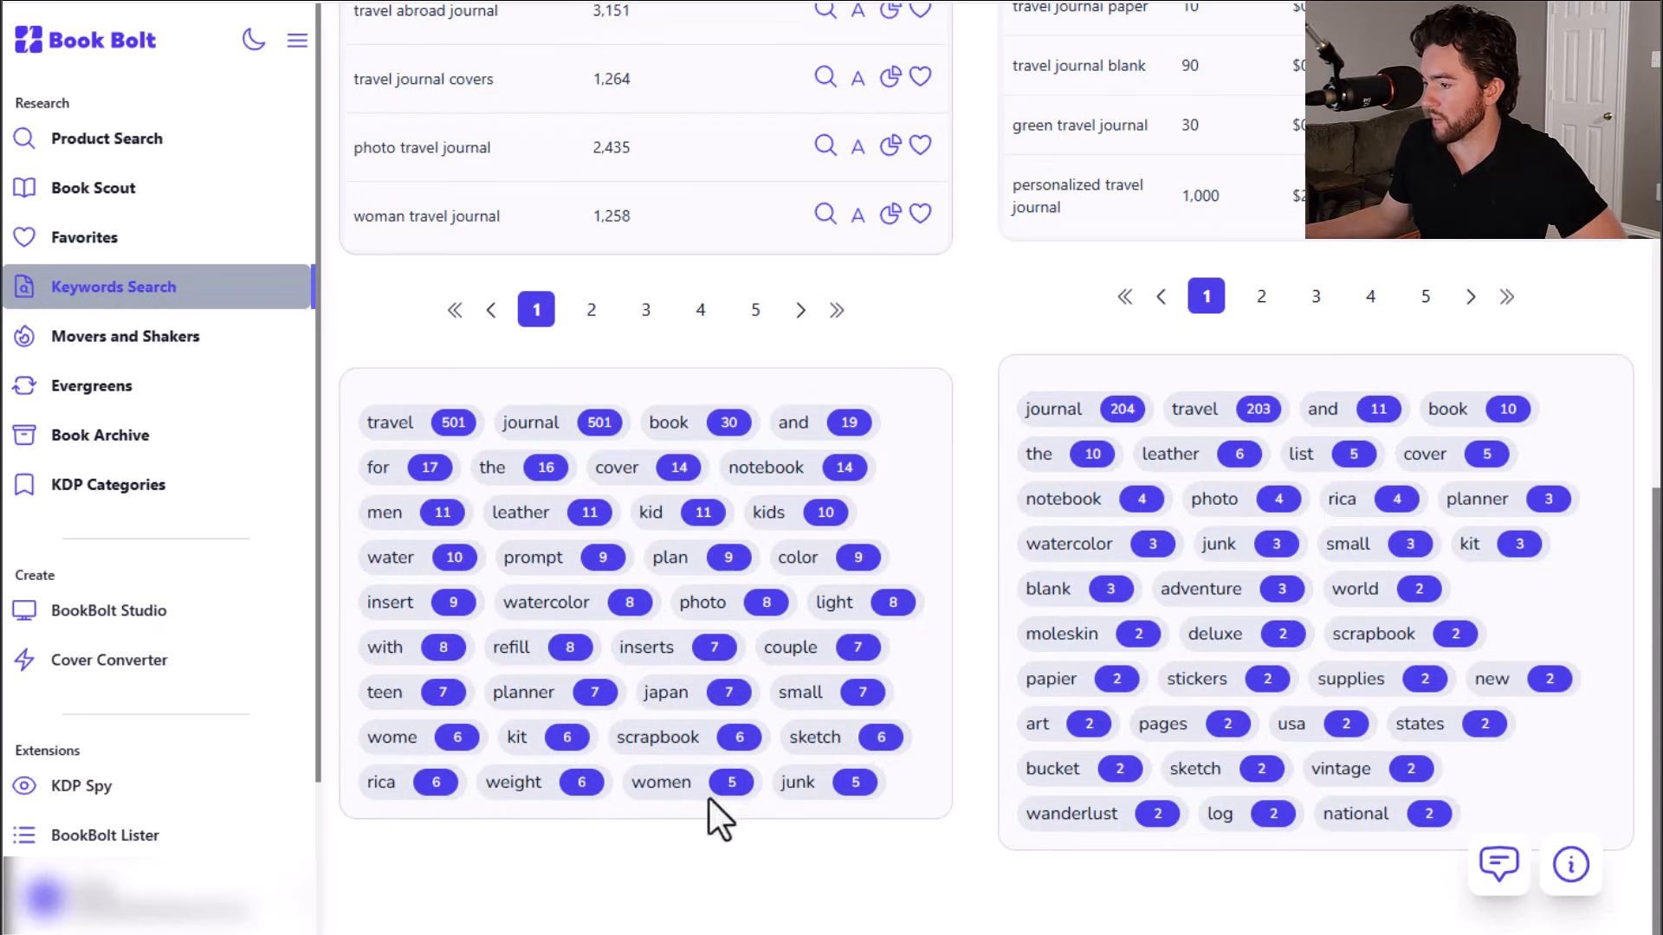
pyautogui.scroll(10, 953, 502)
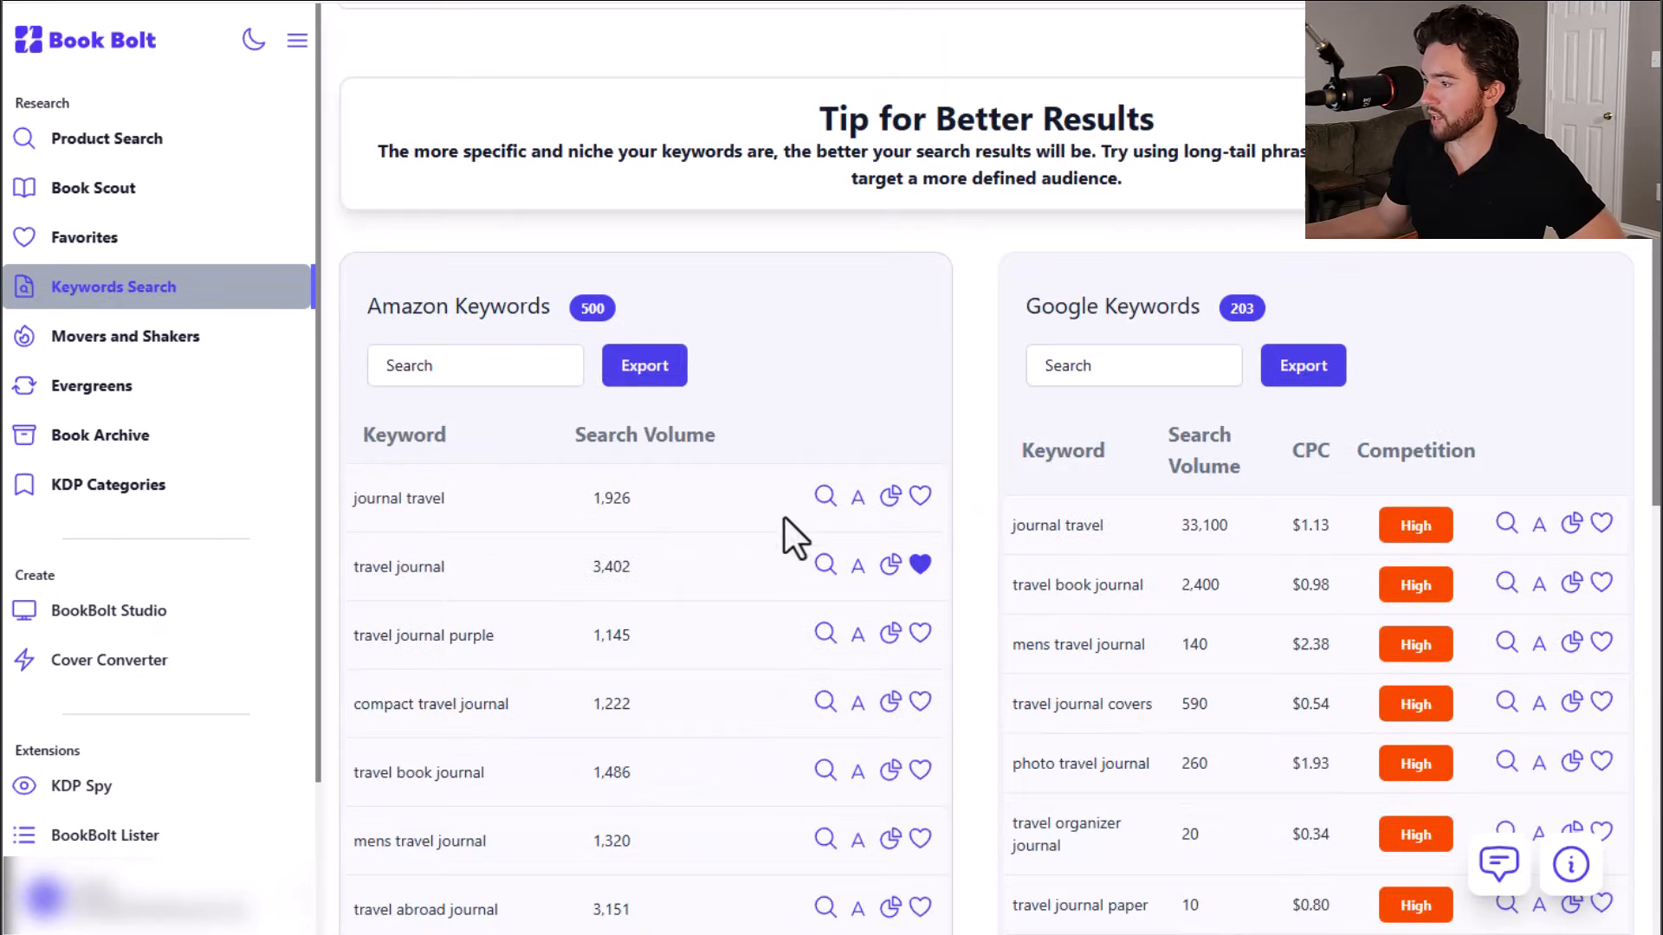
# Step: Run a product search for the travel journal keyword and browse top-selling competitor books, including in the Amazon research extension
pyautogui.click(824, 564)
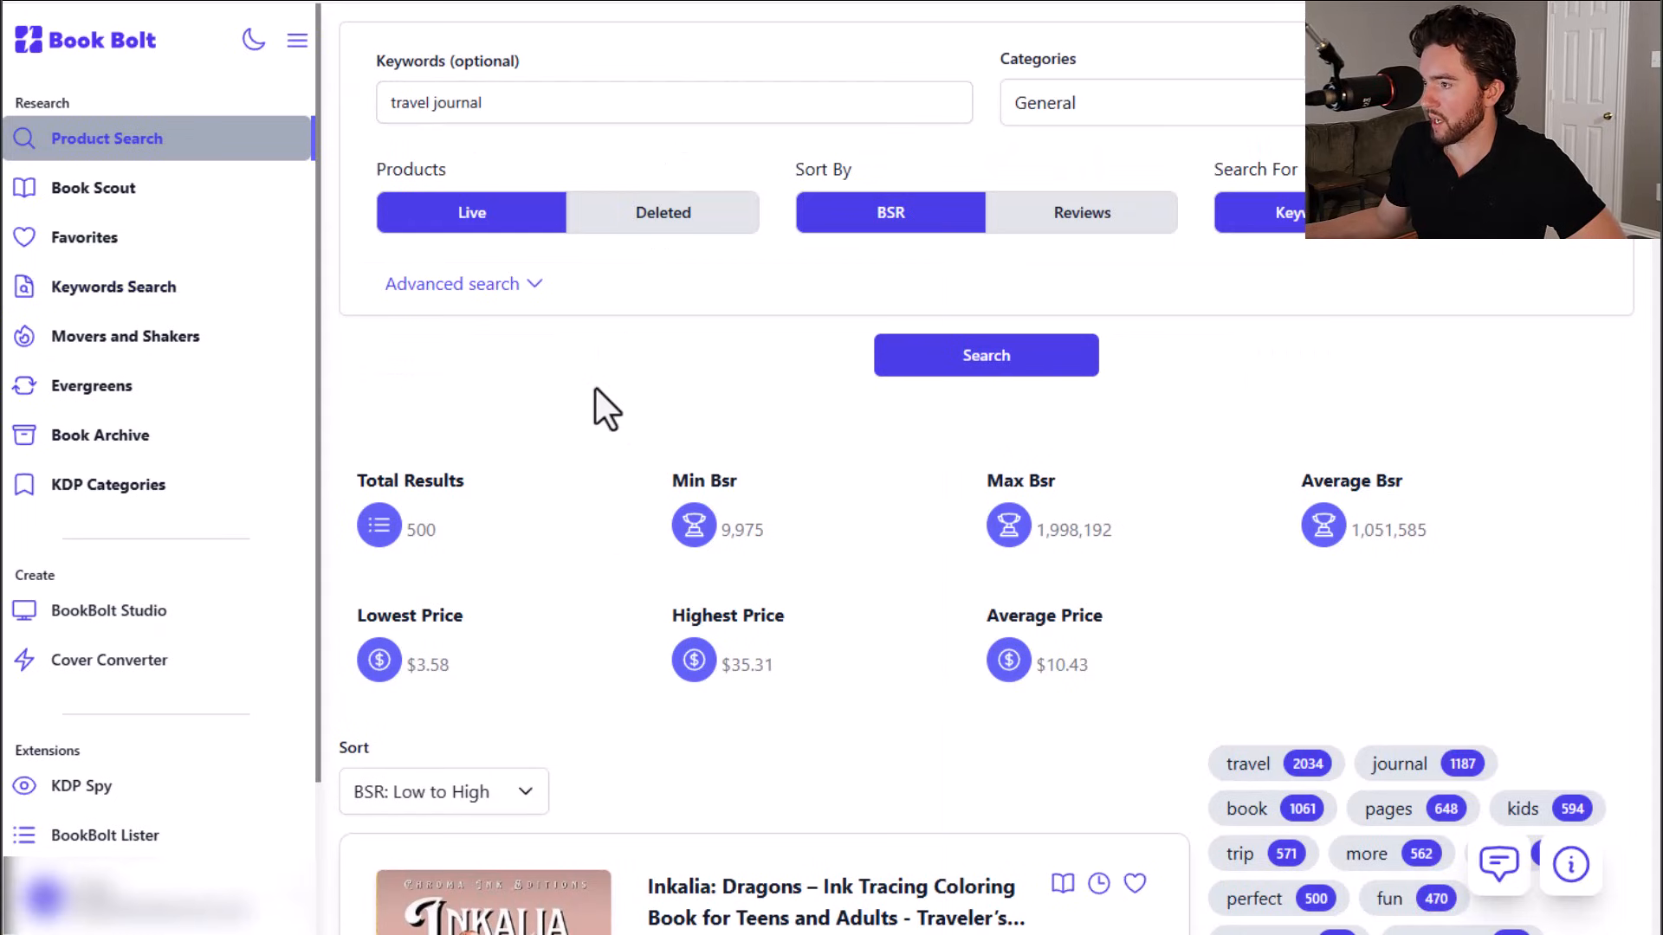
pyautogui.scroll(-4, 595, 388)
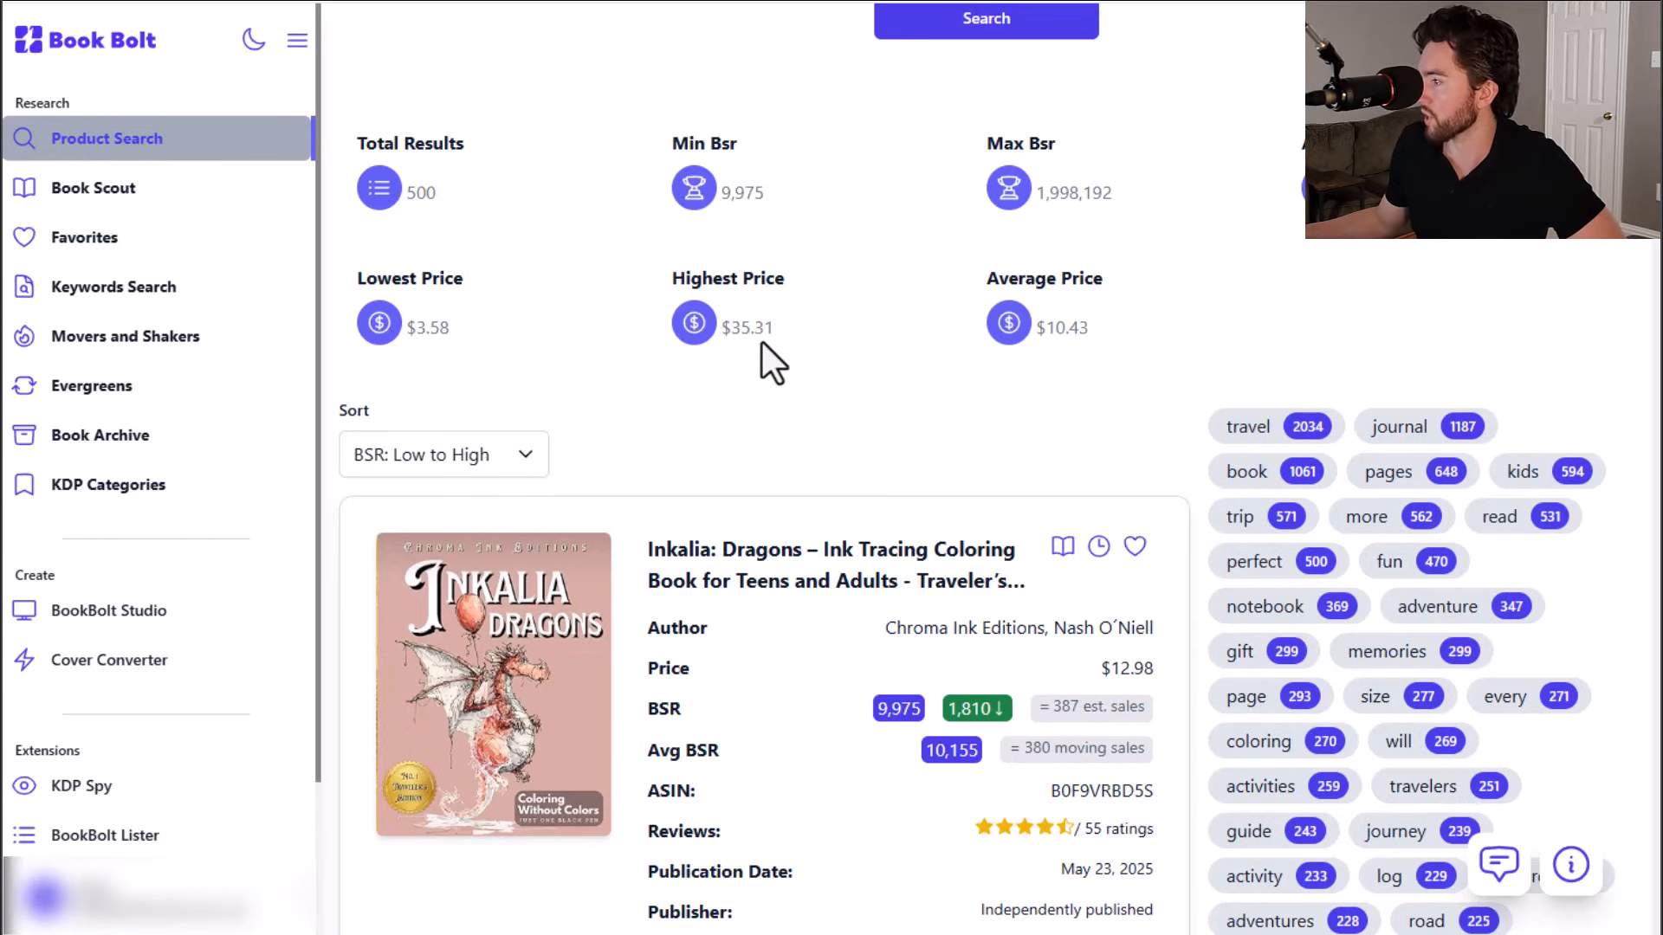
pyautogui.scroll(-1, 1236, 290)
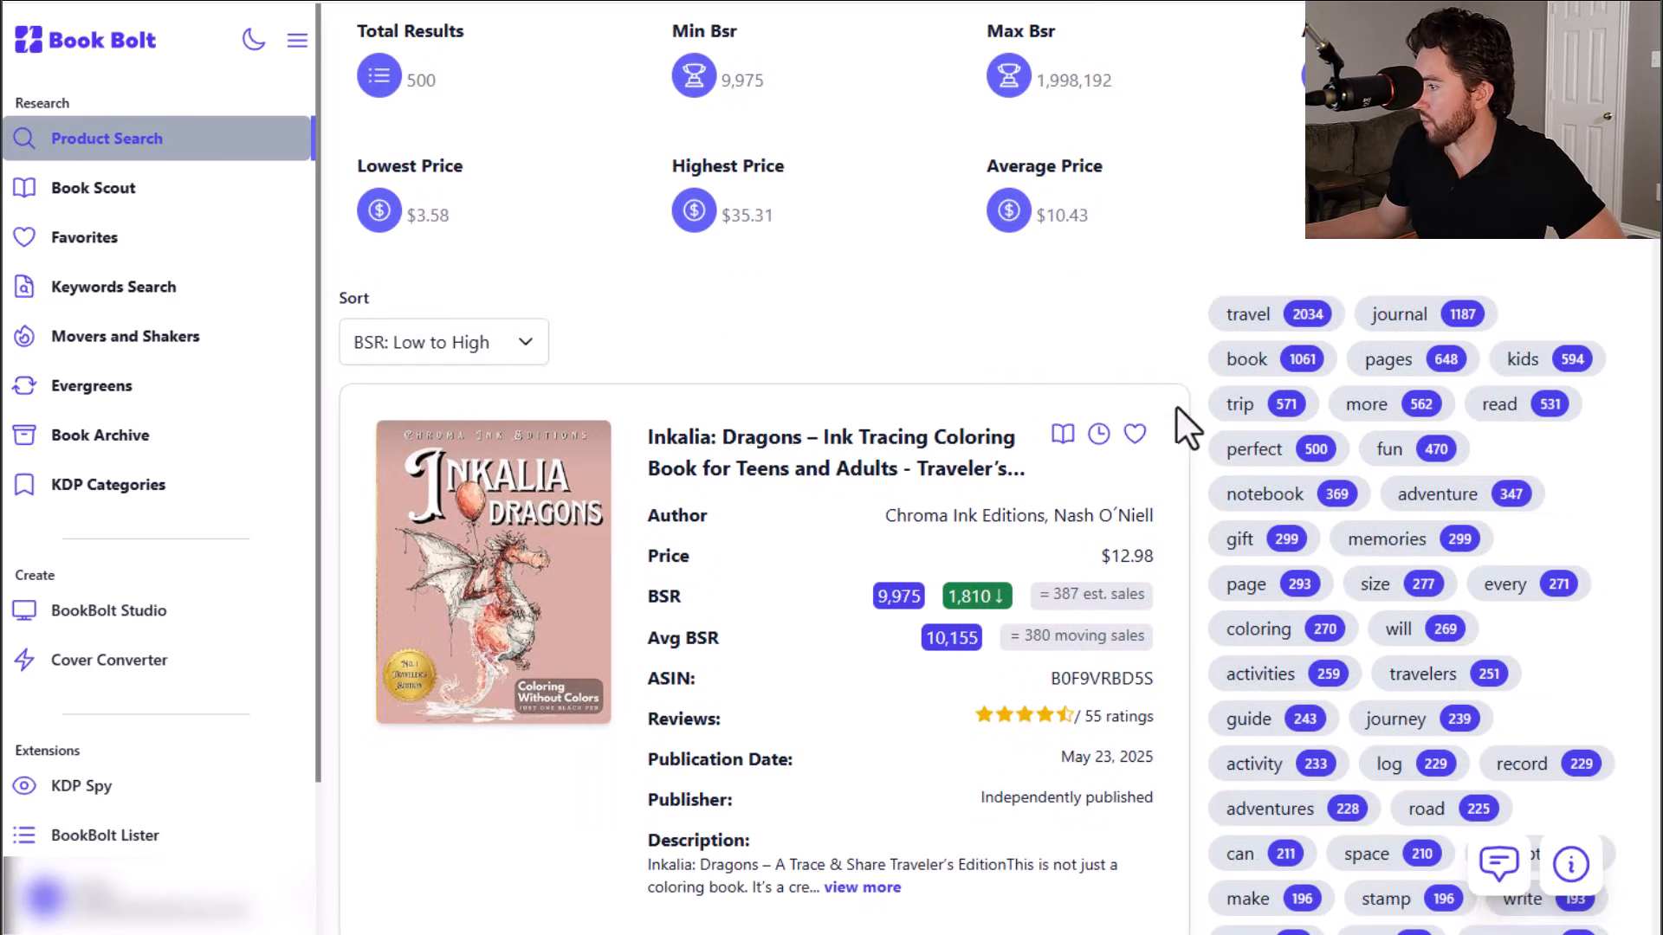
pyautogui.scroll(-2, 1173, 394)
pyautogui.scroll(-1, 1126, 363)
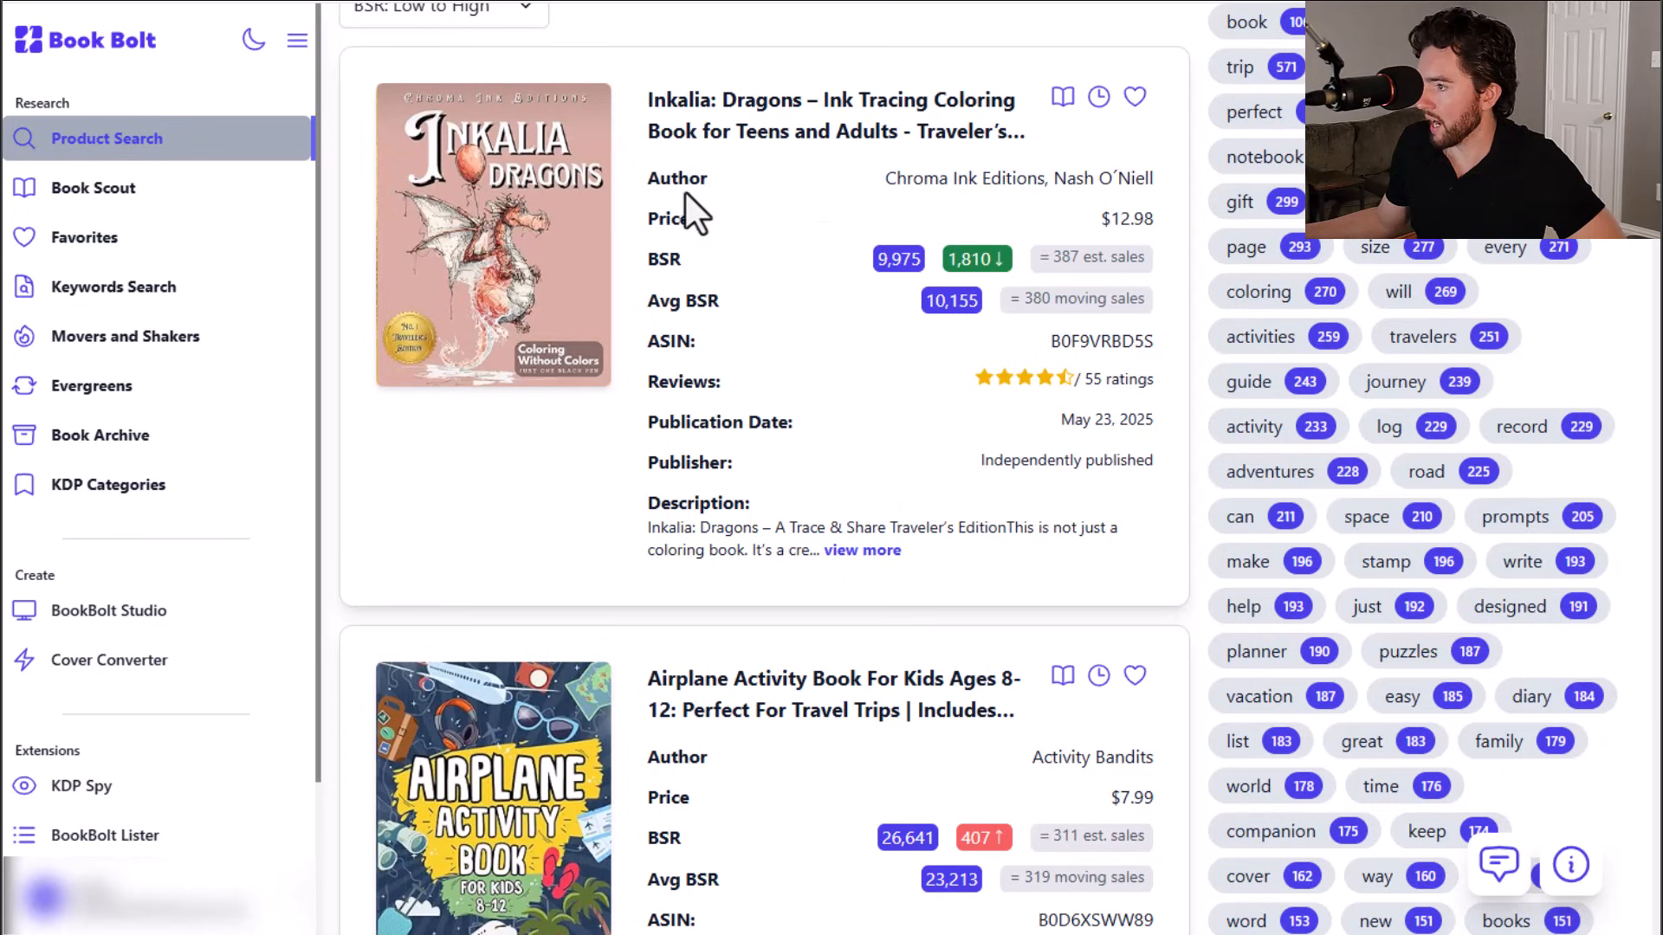
pyautogui.scroll(-1, 675, 201)
pyautogui.scroll(-3, 802, 401)
pyautogui.scroll(4, 803, 404)
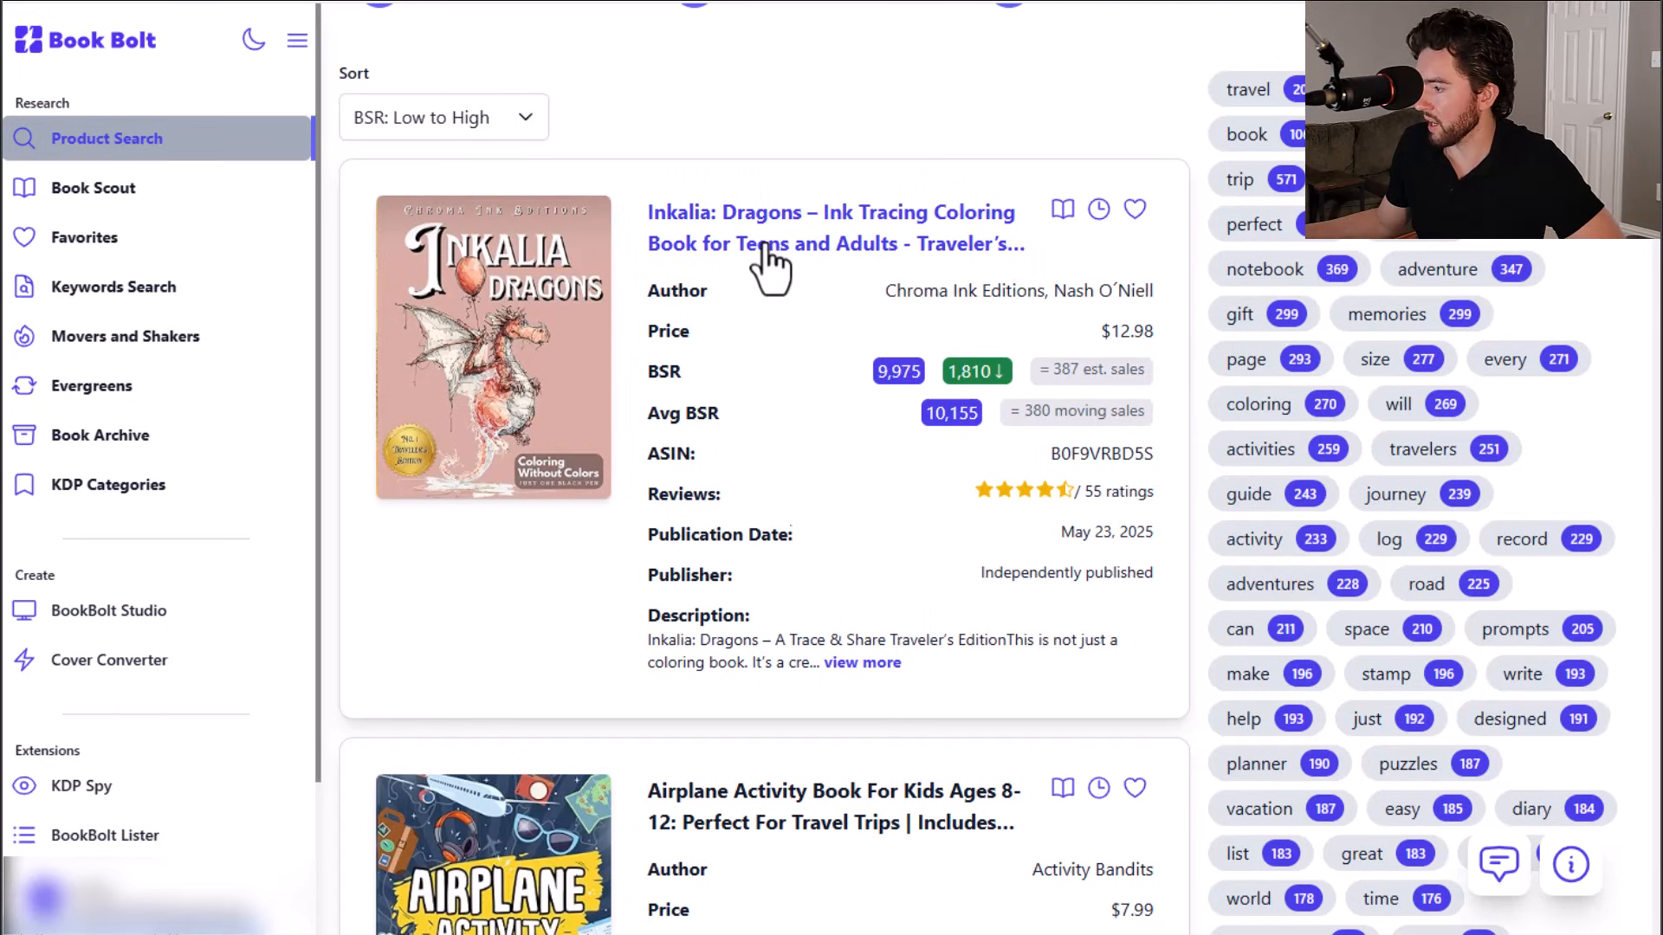
pyautogui.scroll(-5, 770, 260)
pyautogui.scroll(-6, 771, 277)
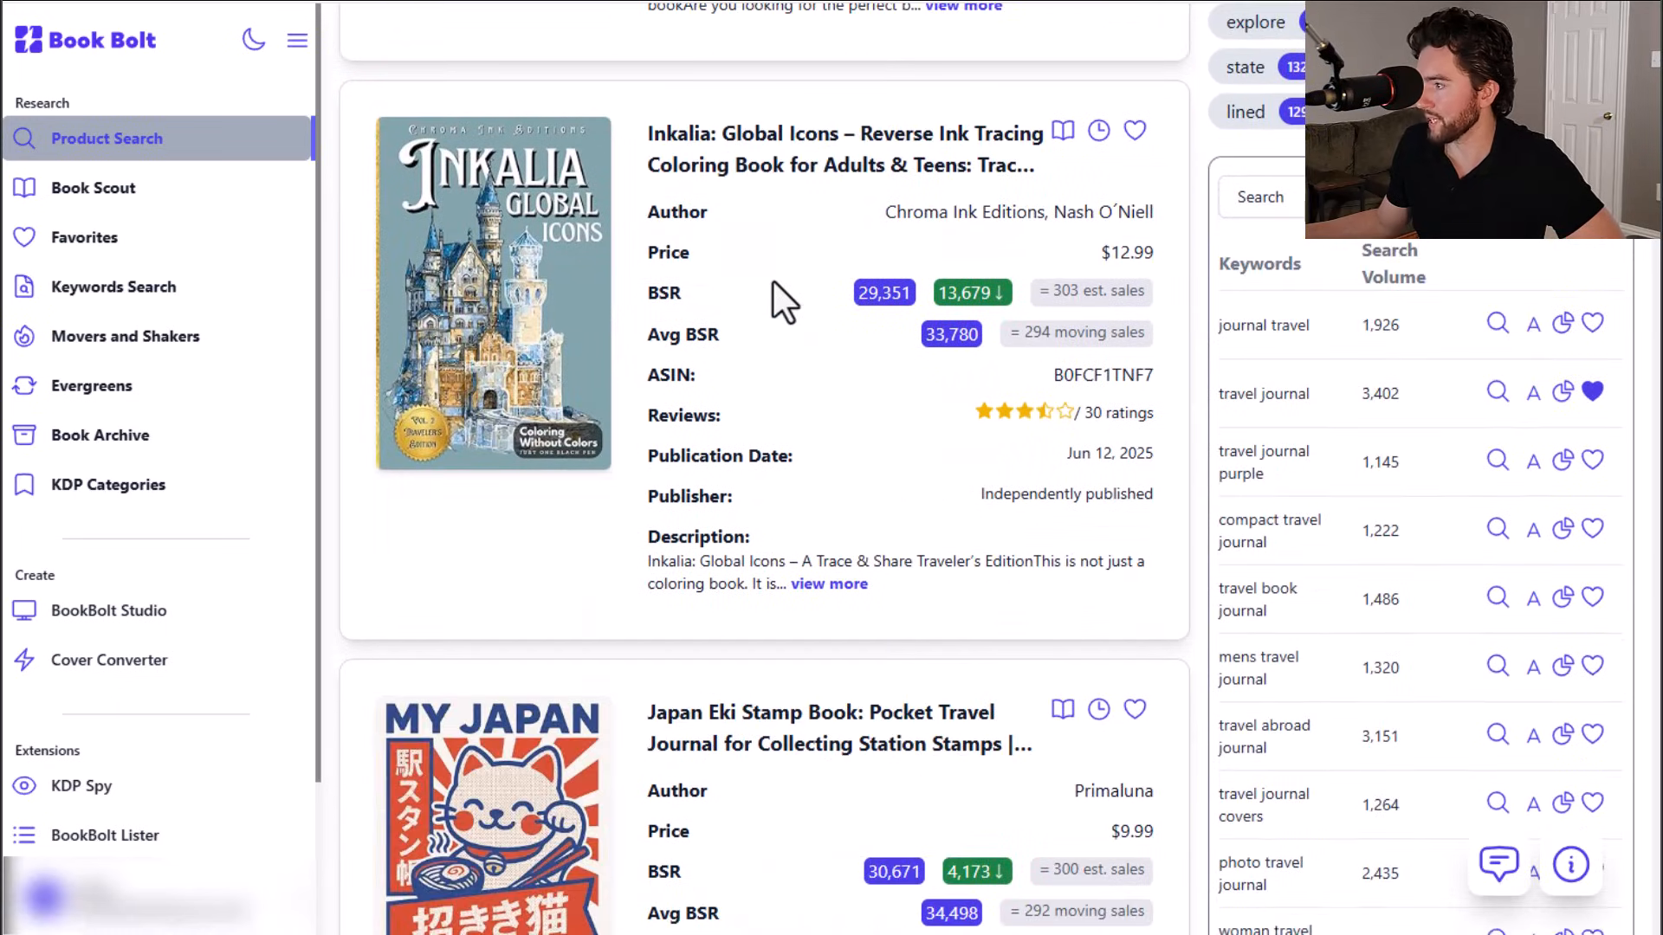
pyautogui.scroll(-4, 802, 247)
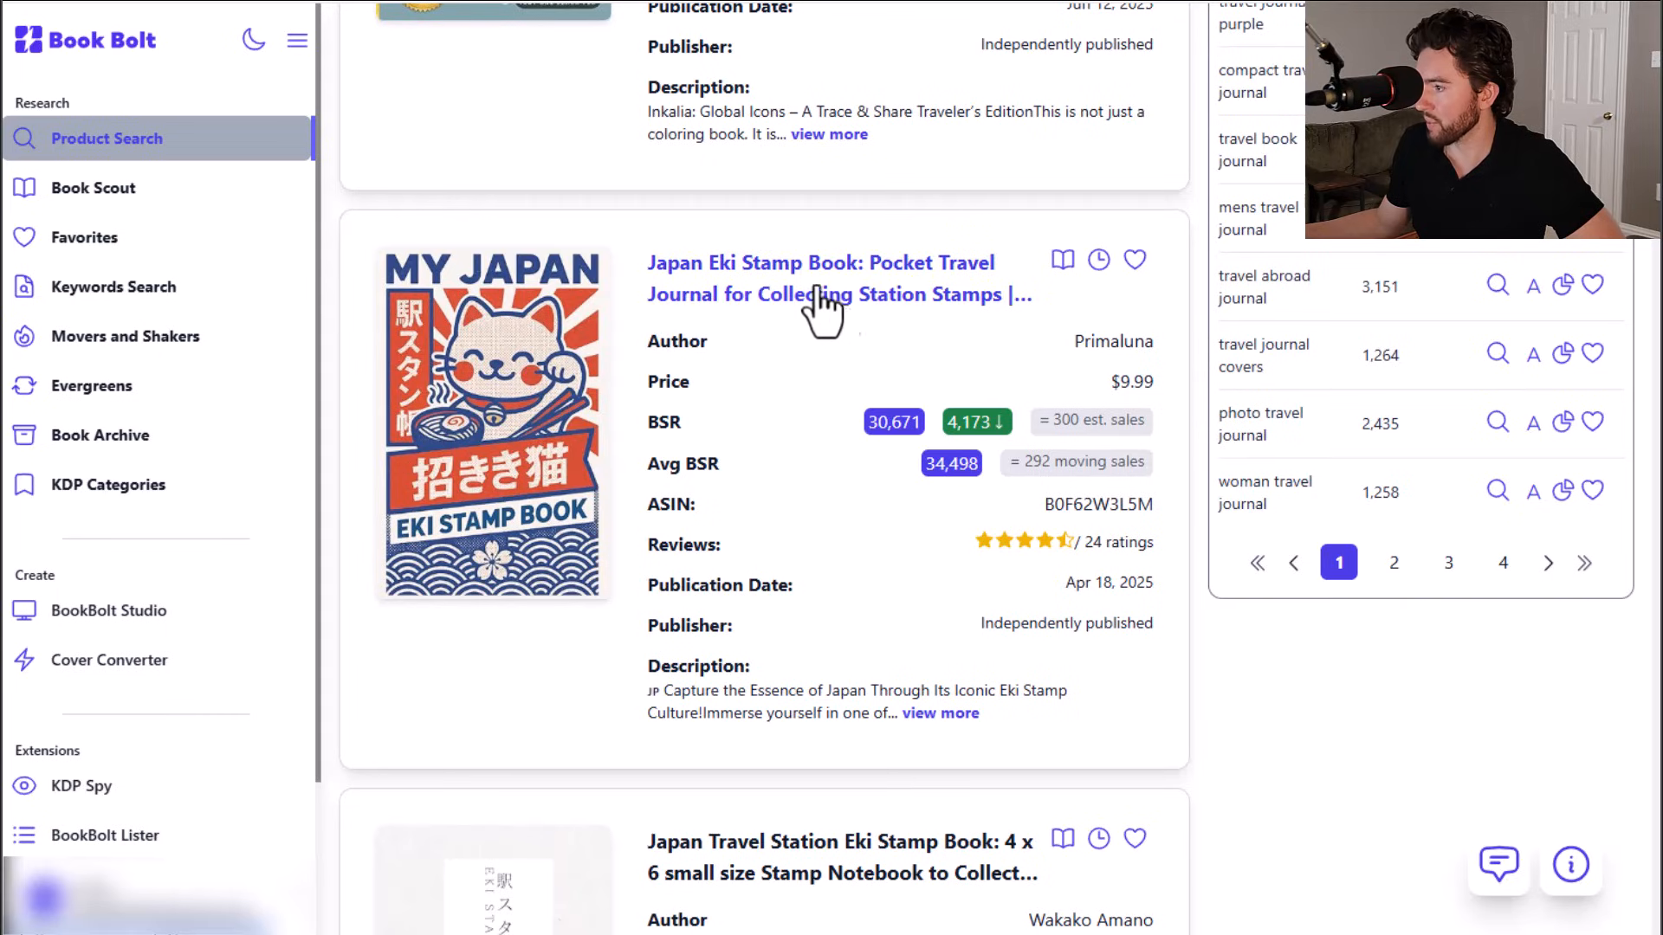
pyautogui.scroll(-1, 835, 321)
pyautogui.scroll(-4, 838, 321)
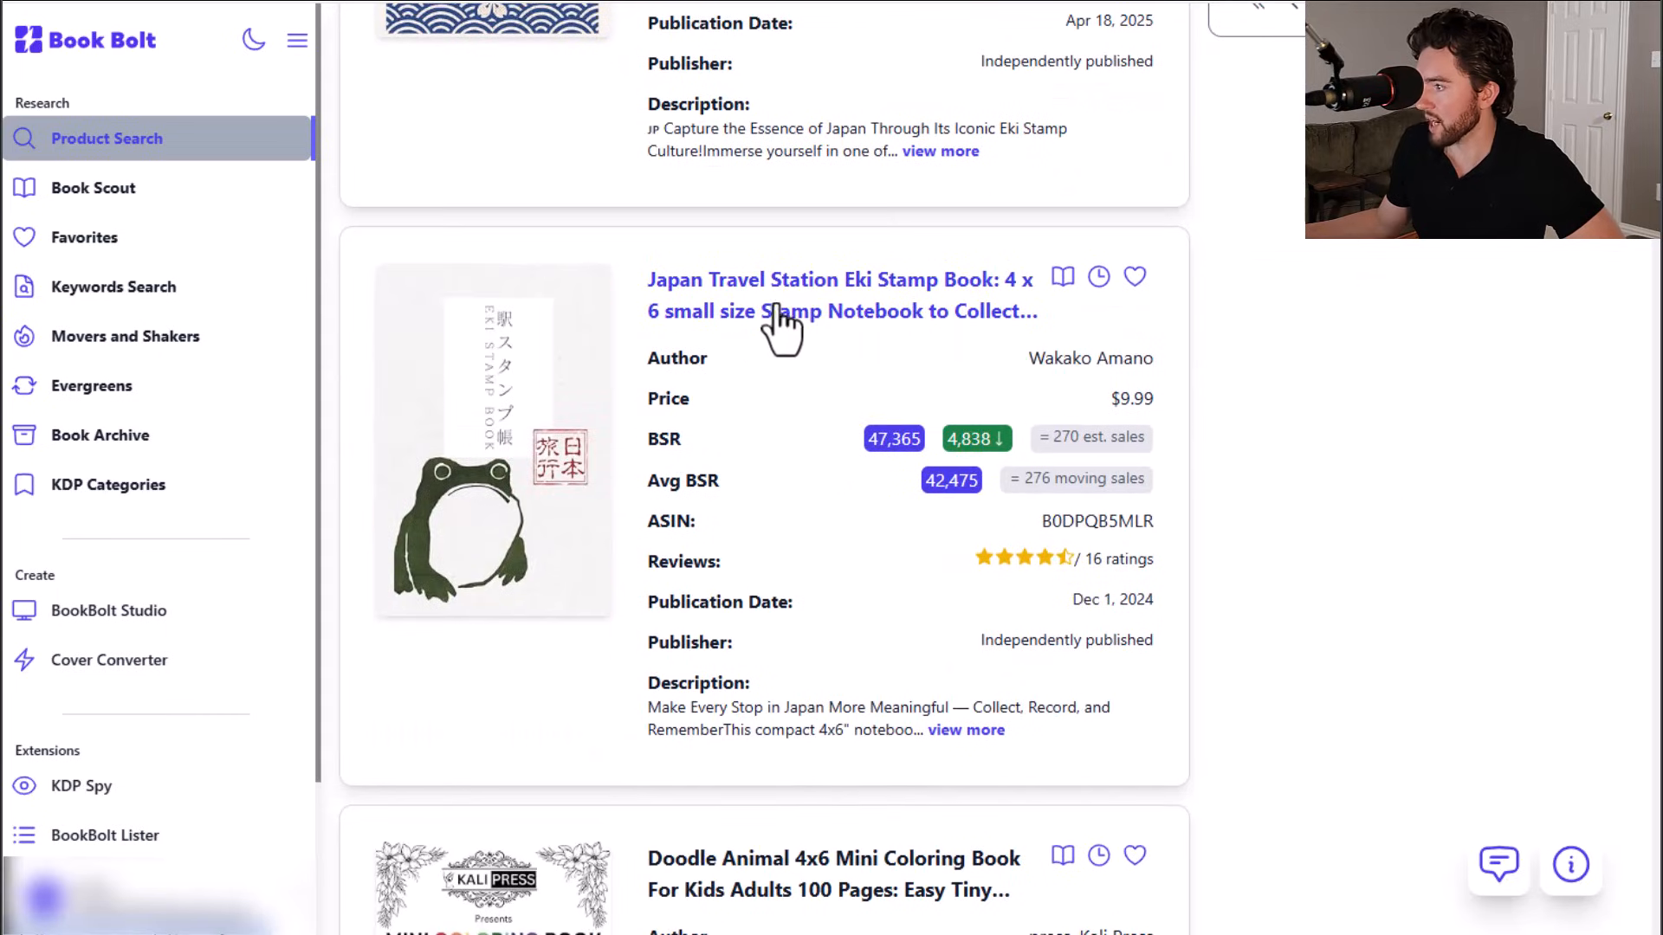
pyautogui.scroll(-5, 854, 371)
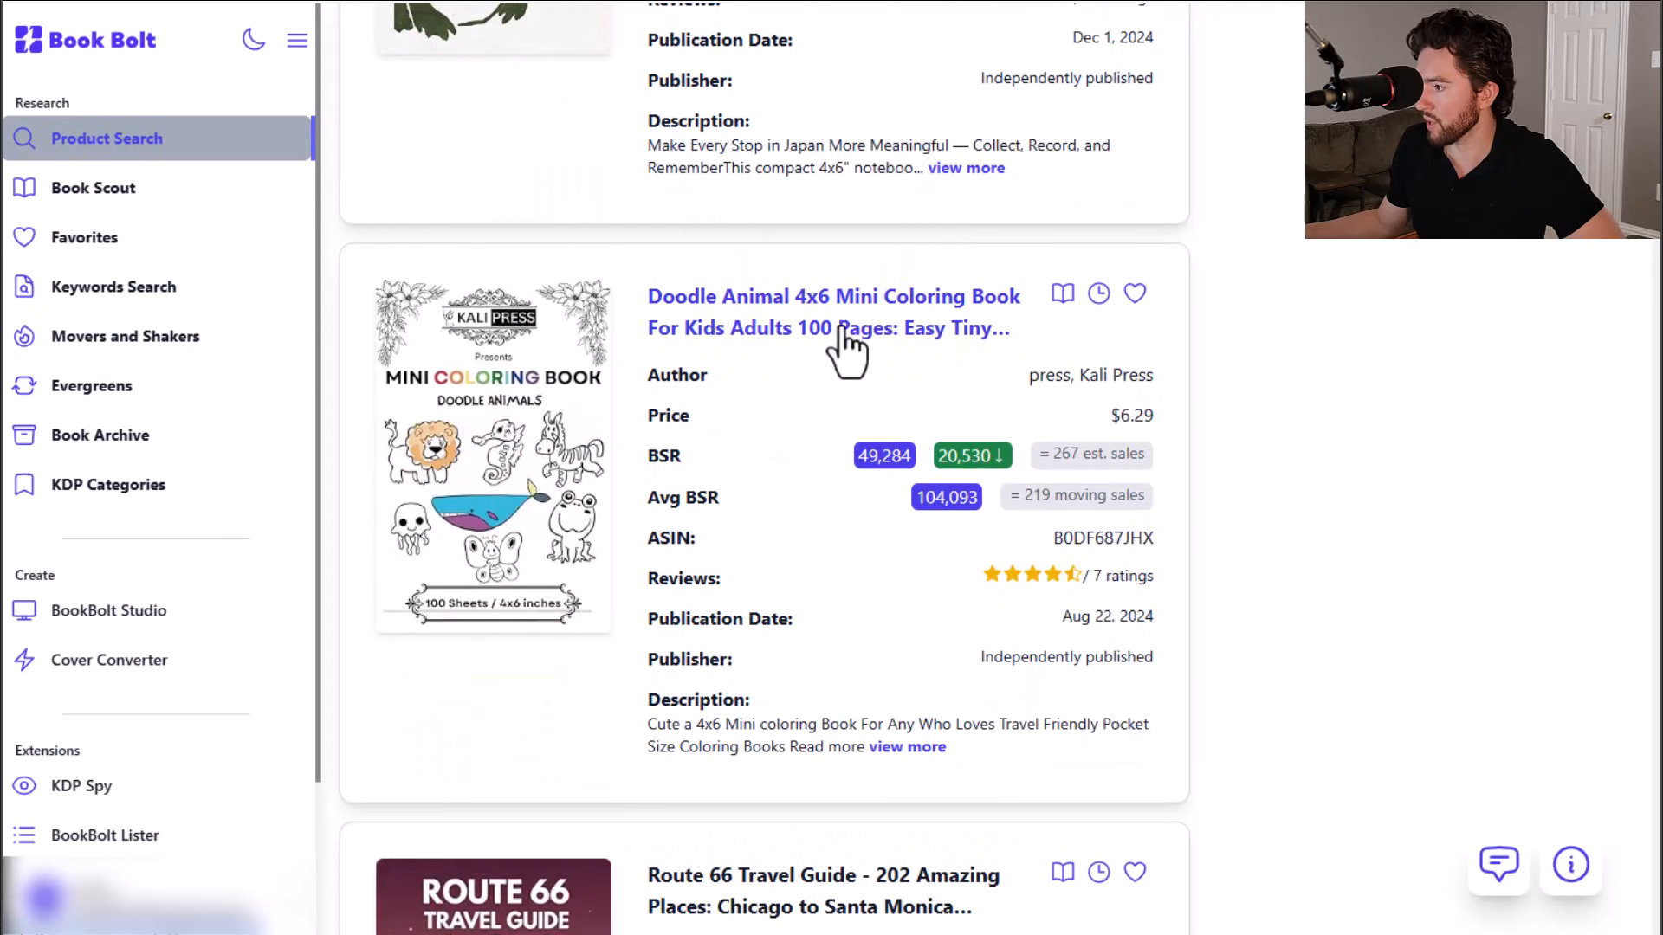
pyautogui.scroll(-4, 844, 351)
pyautogui.scroll(-1, 844, 351)
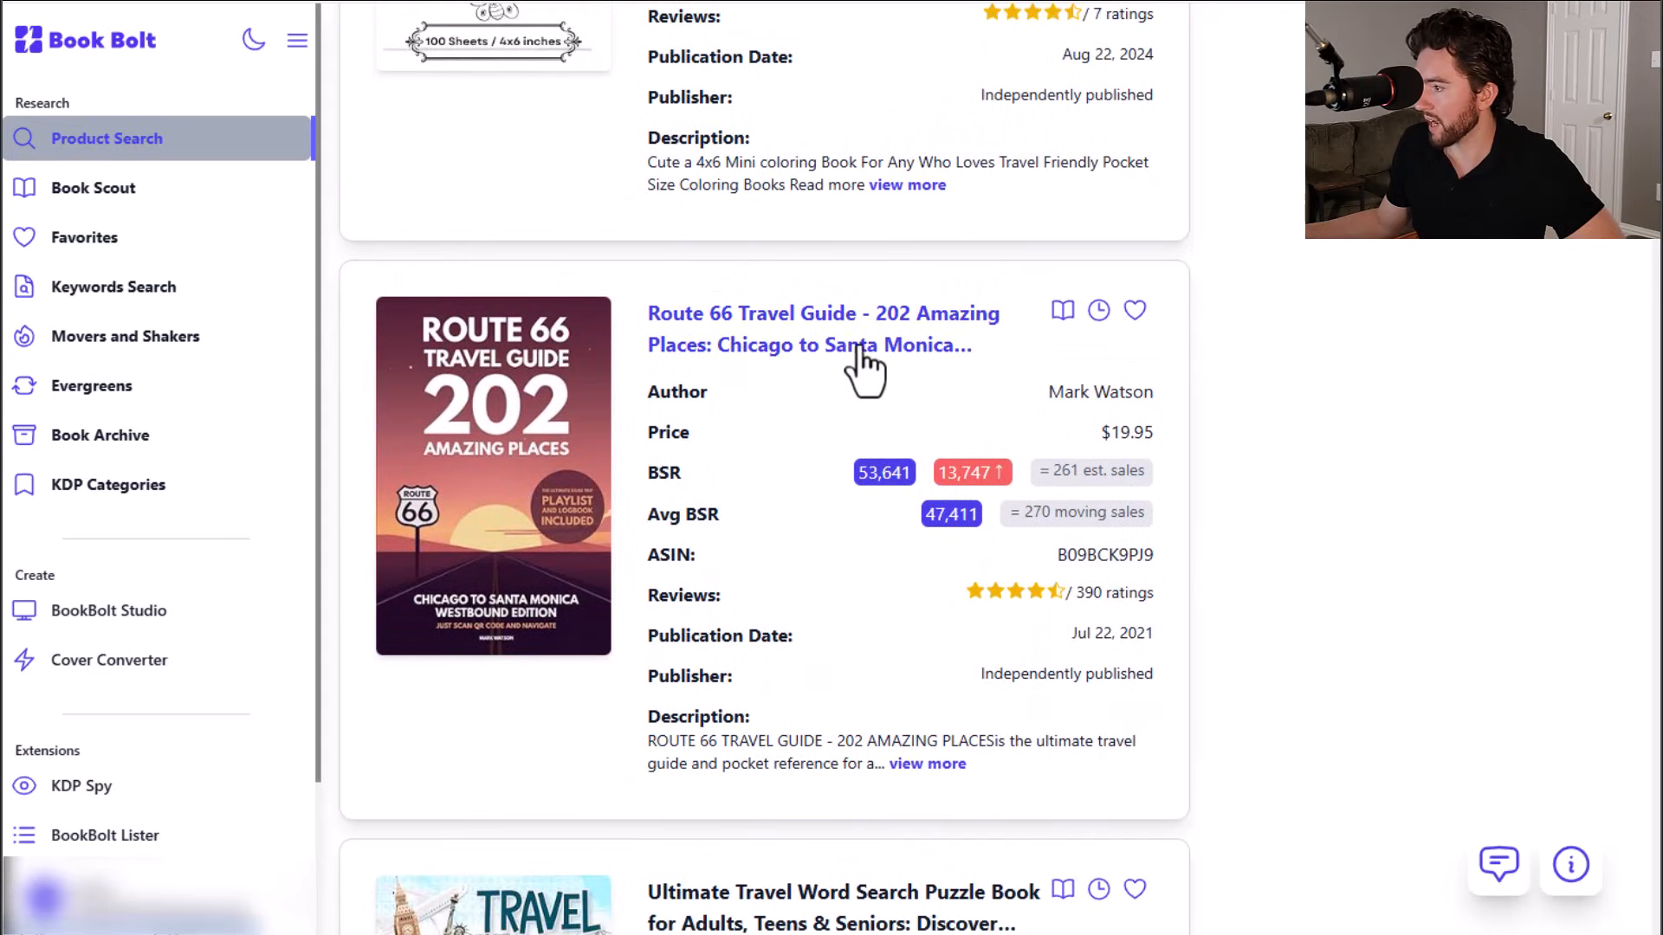
pyautogui.scroll(-15, 835, 364)
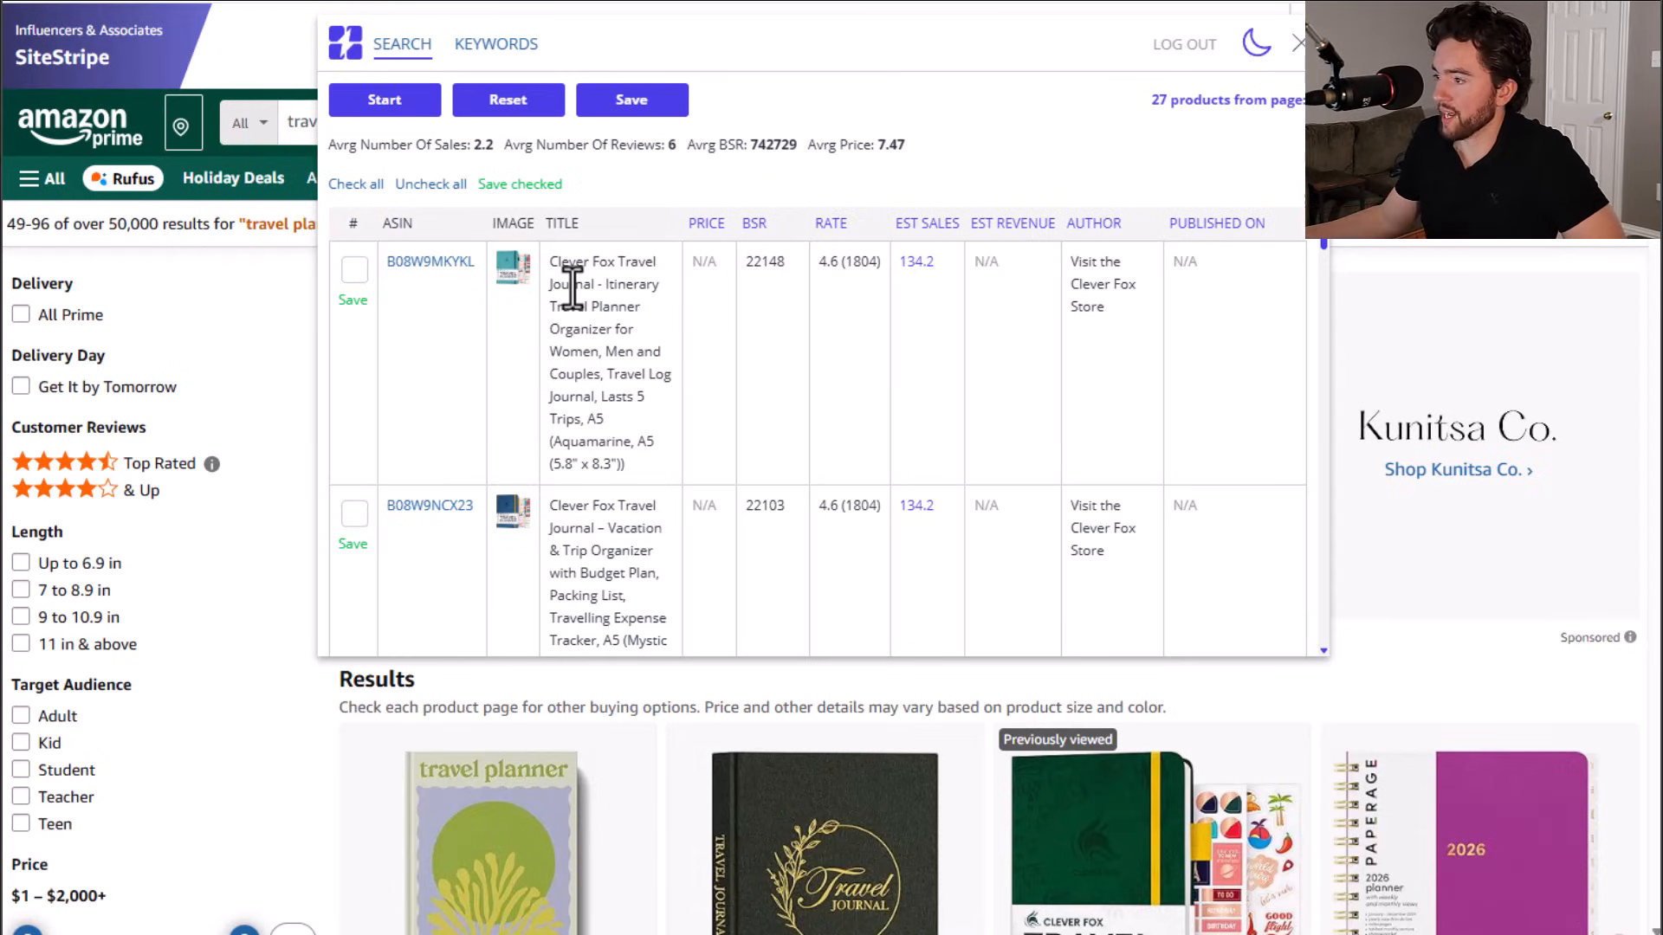
pyautogui.scroll(-4, 650, 390)
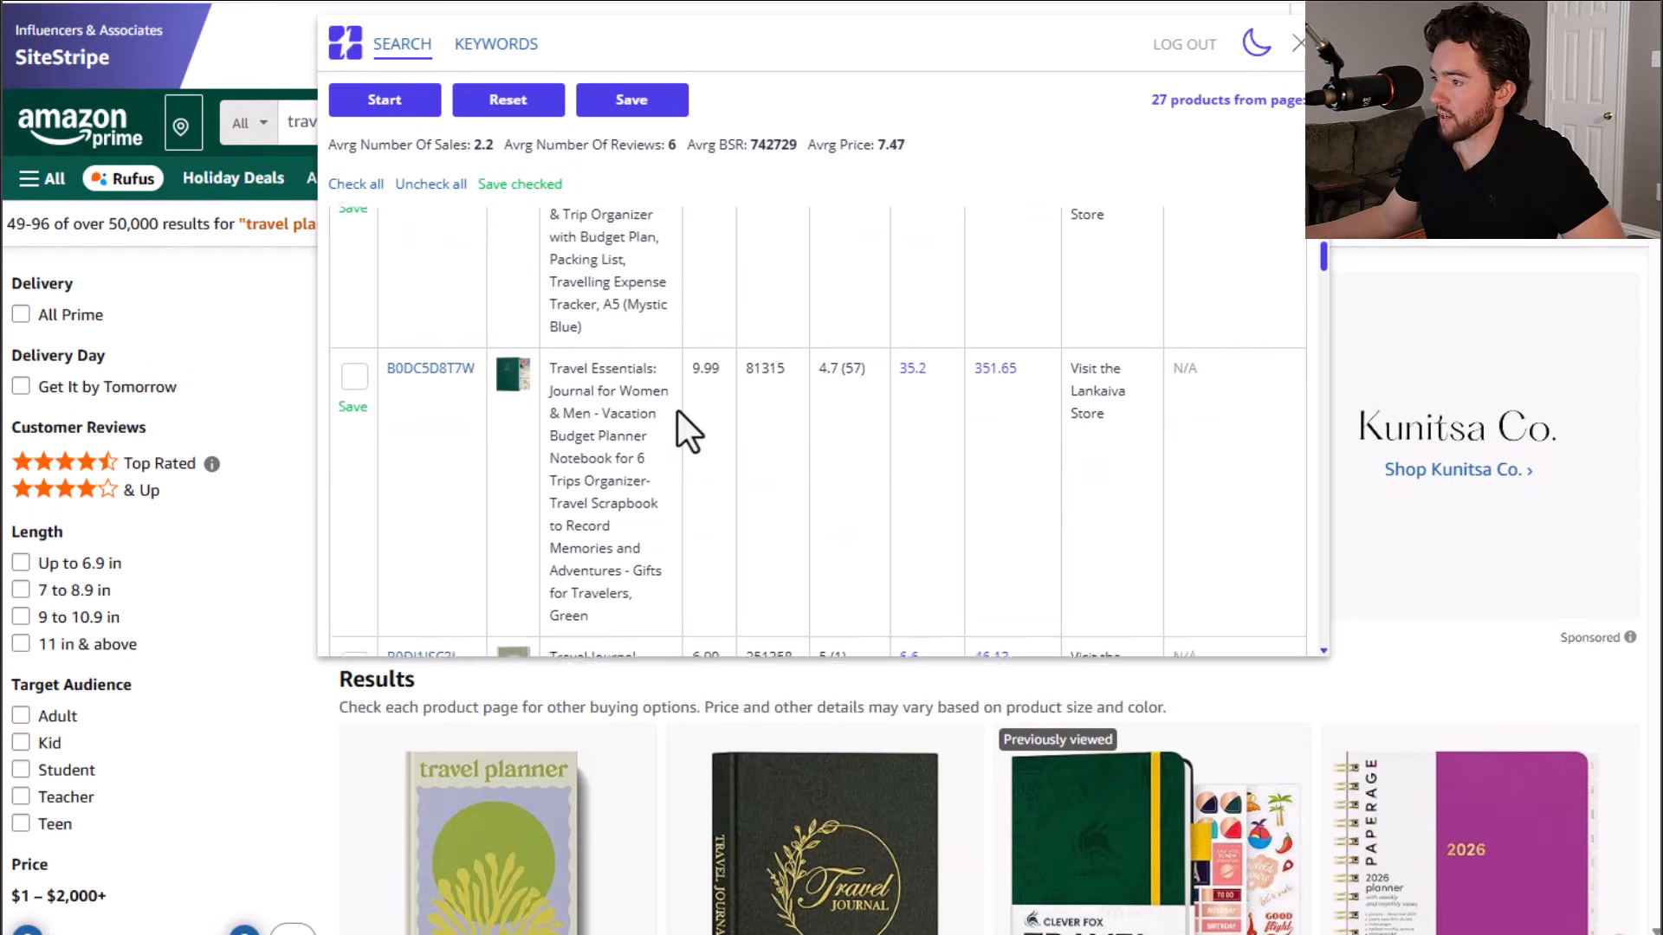
pyautogui.scroll(8, 678, 409)
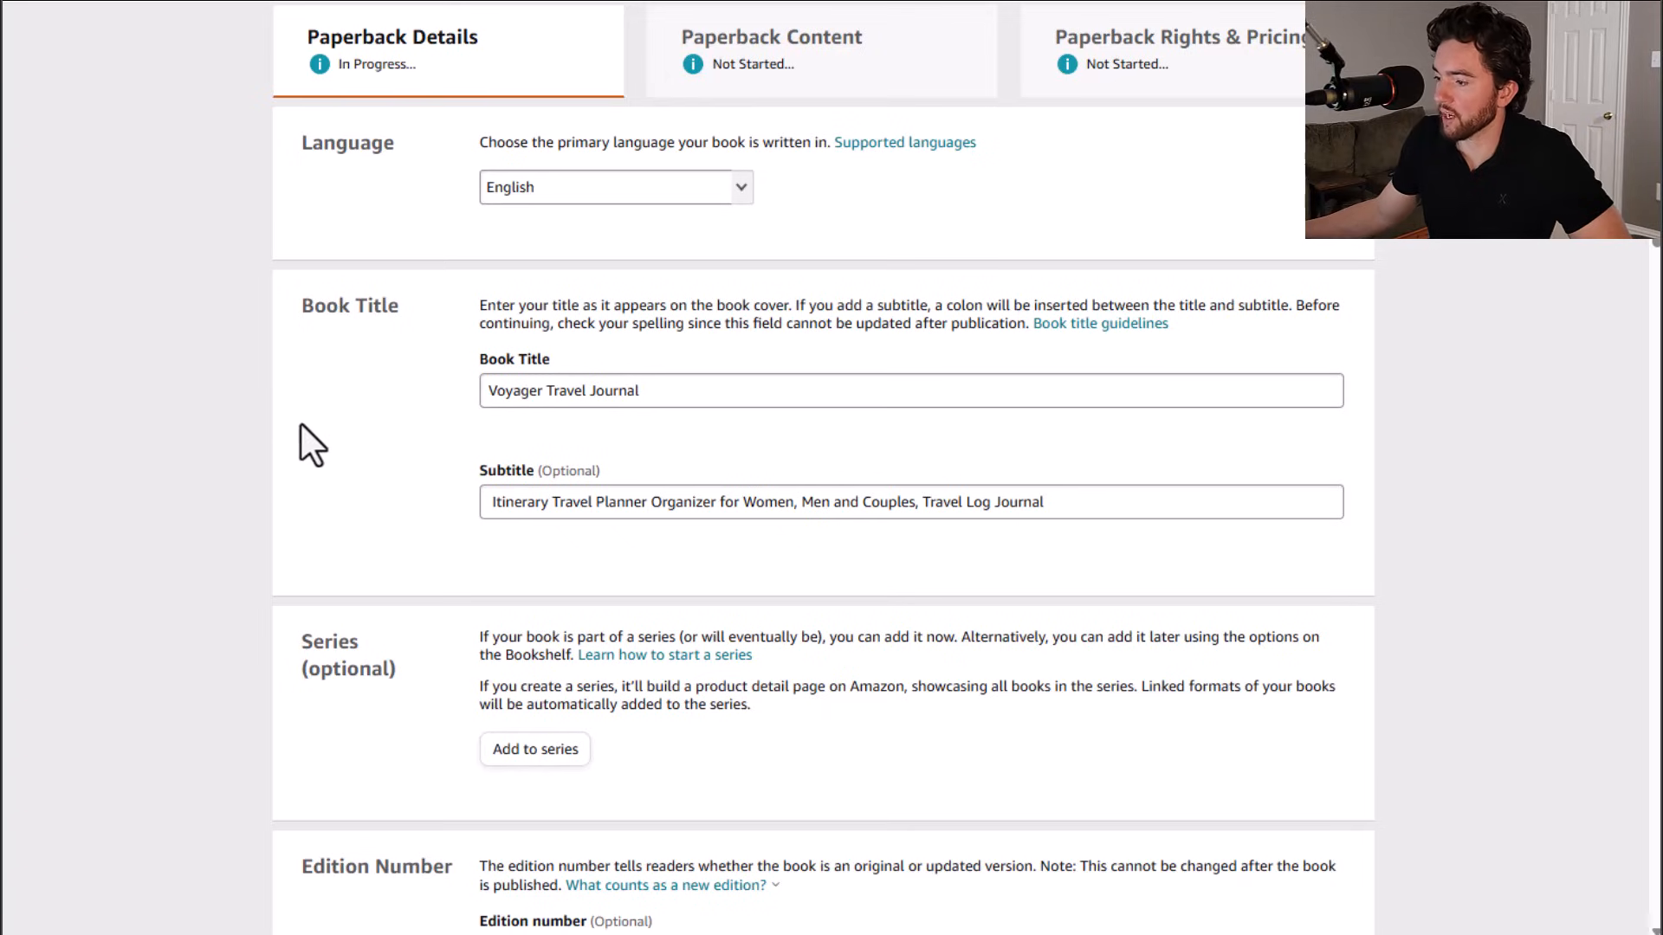
# Step: Keep Amazon.com as the primary marketplace in the Paperback Details form
pyautogui.scroll(-6, 298, 428)
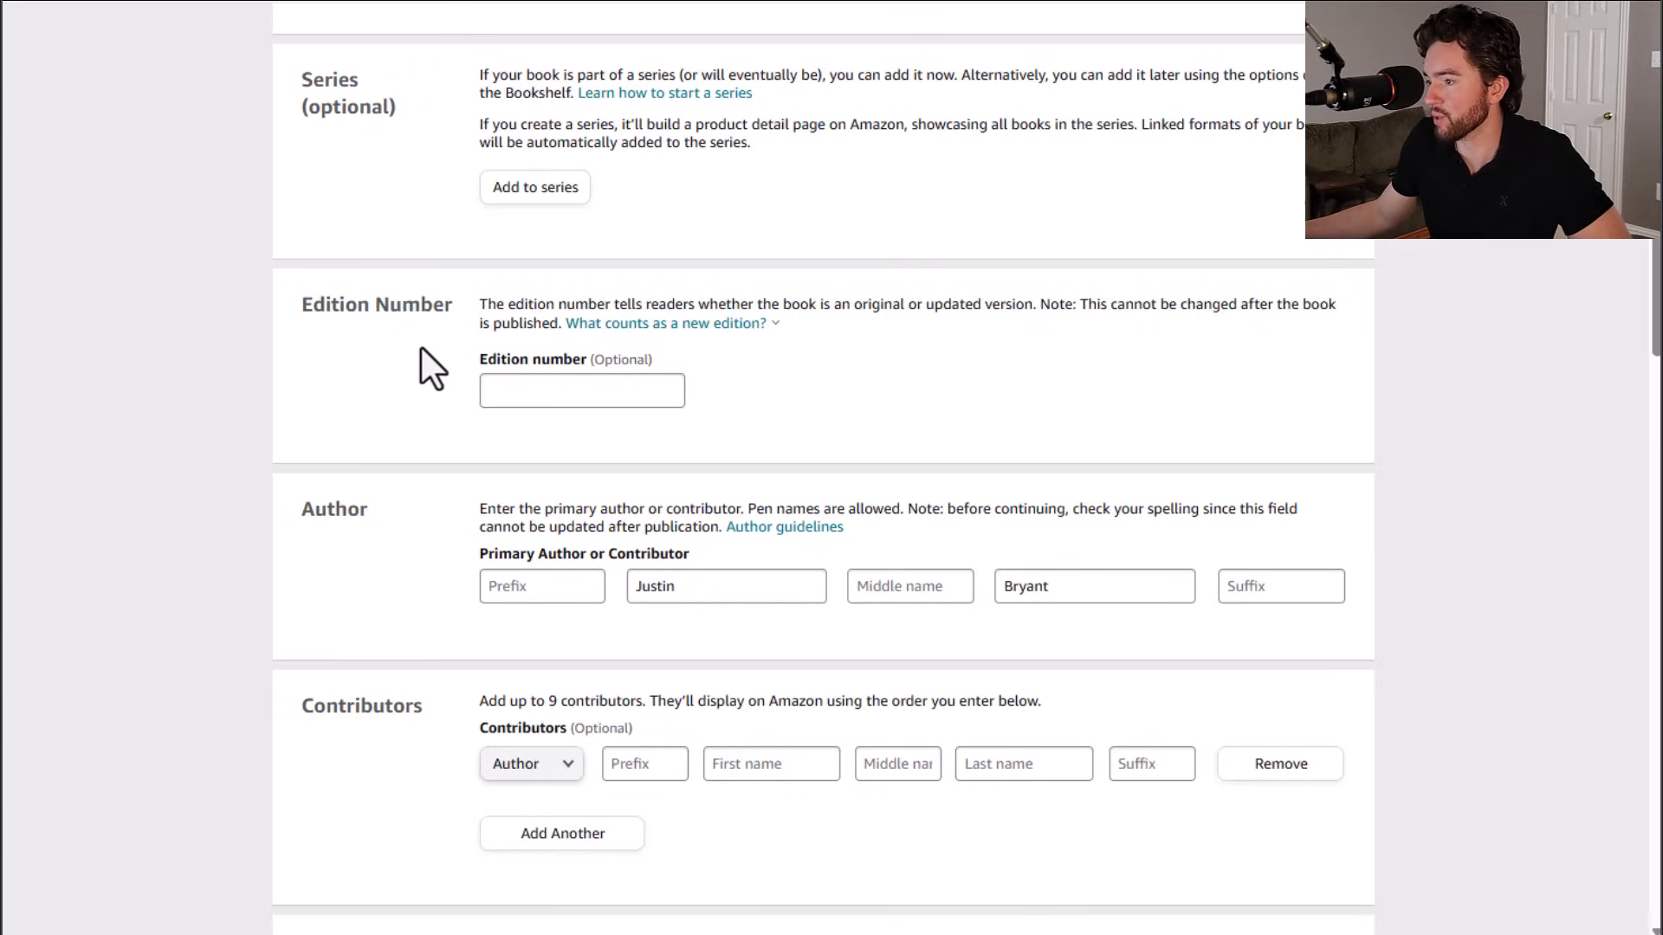
pyautogui.scroll(-4, 425, 368)
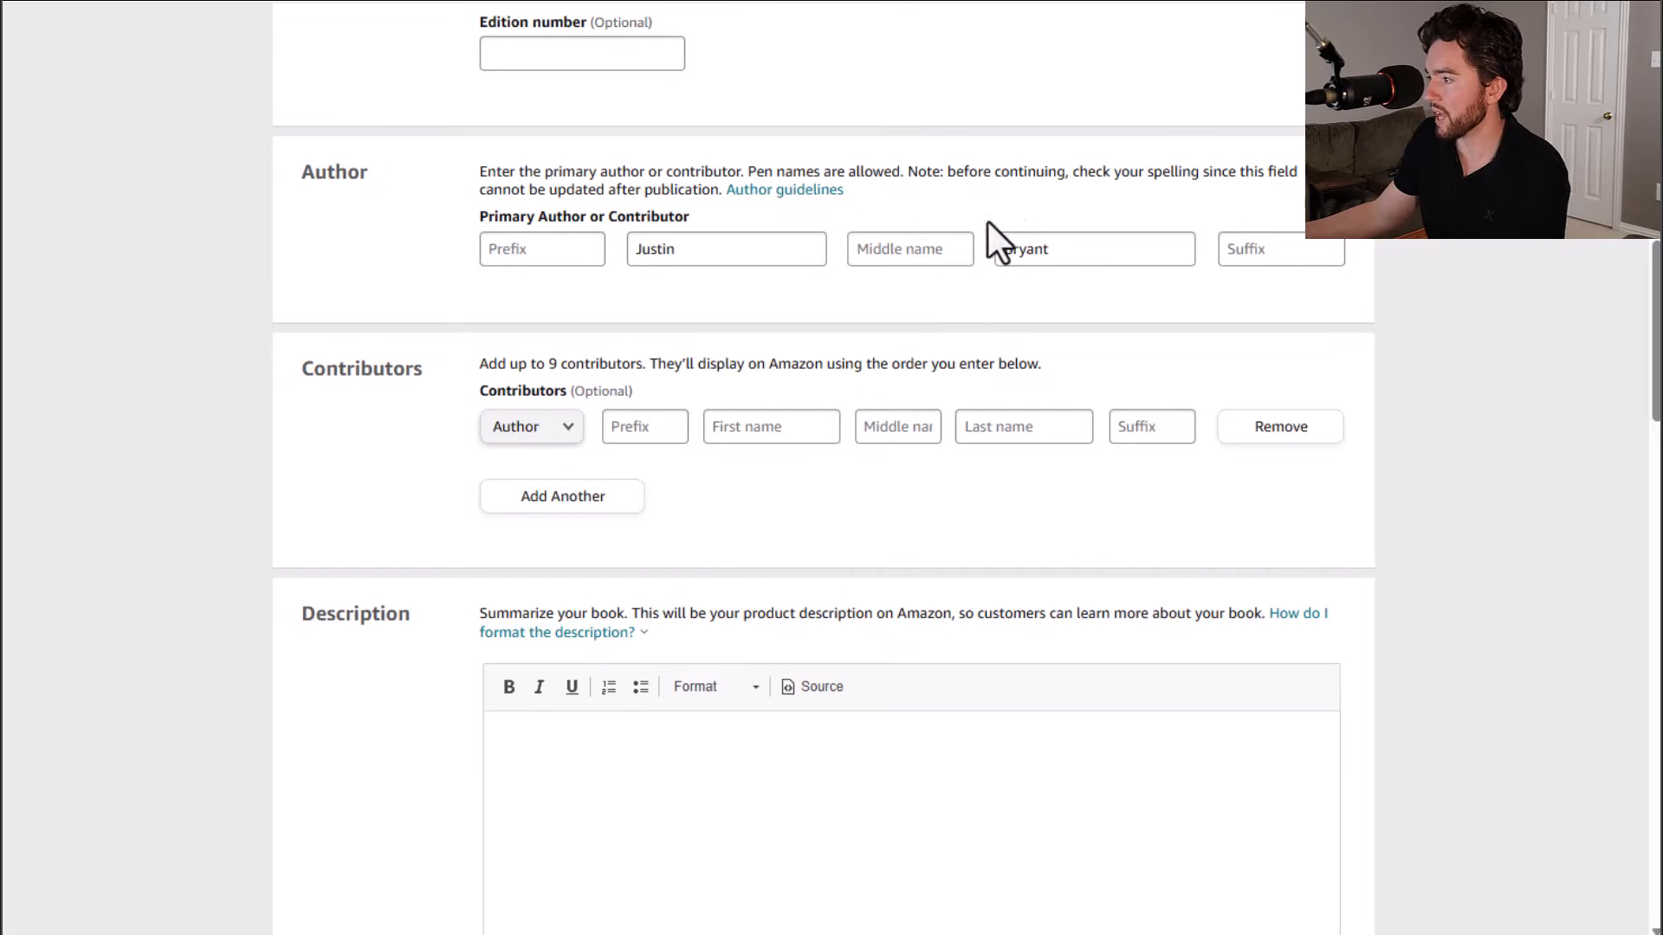
pyautogui.scroll(-3, 769, 624)
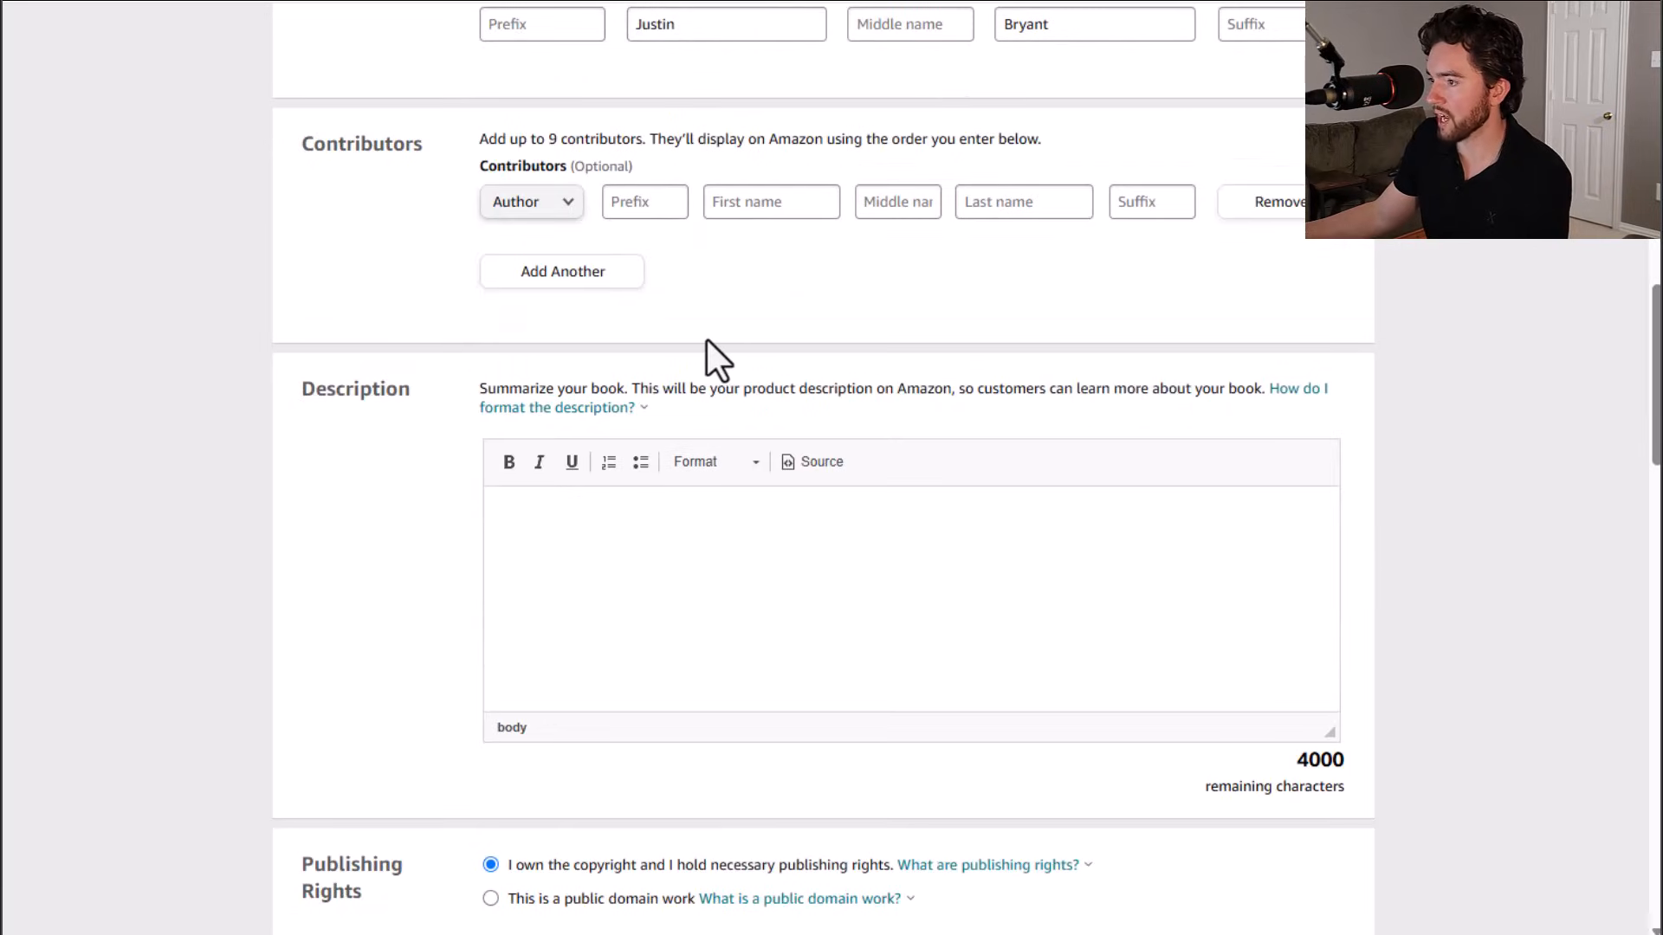
pyautogui.scroll(-2, 702, 340)
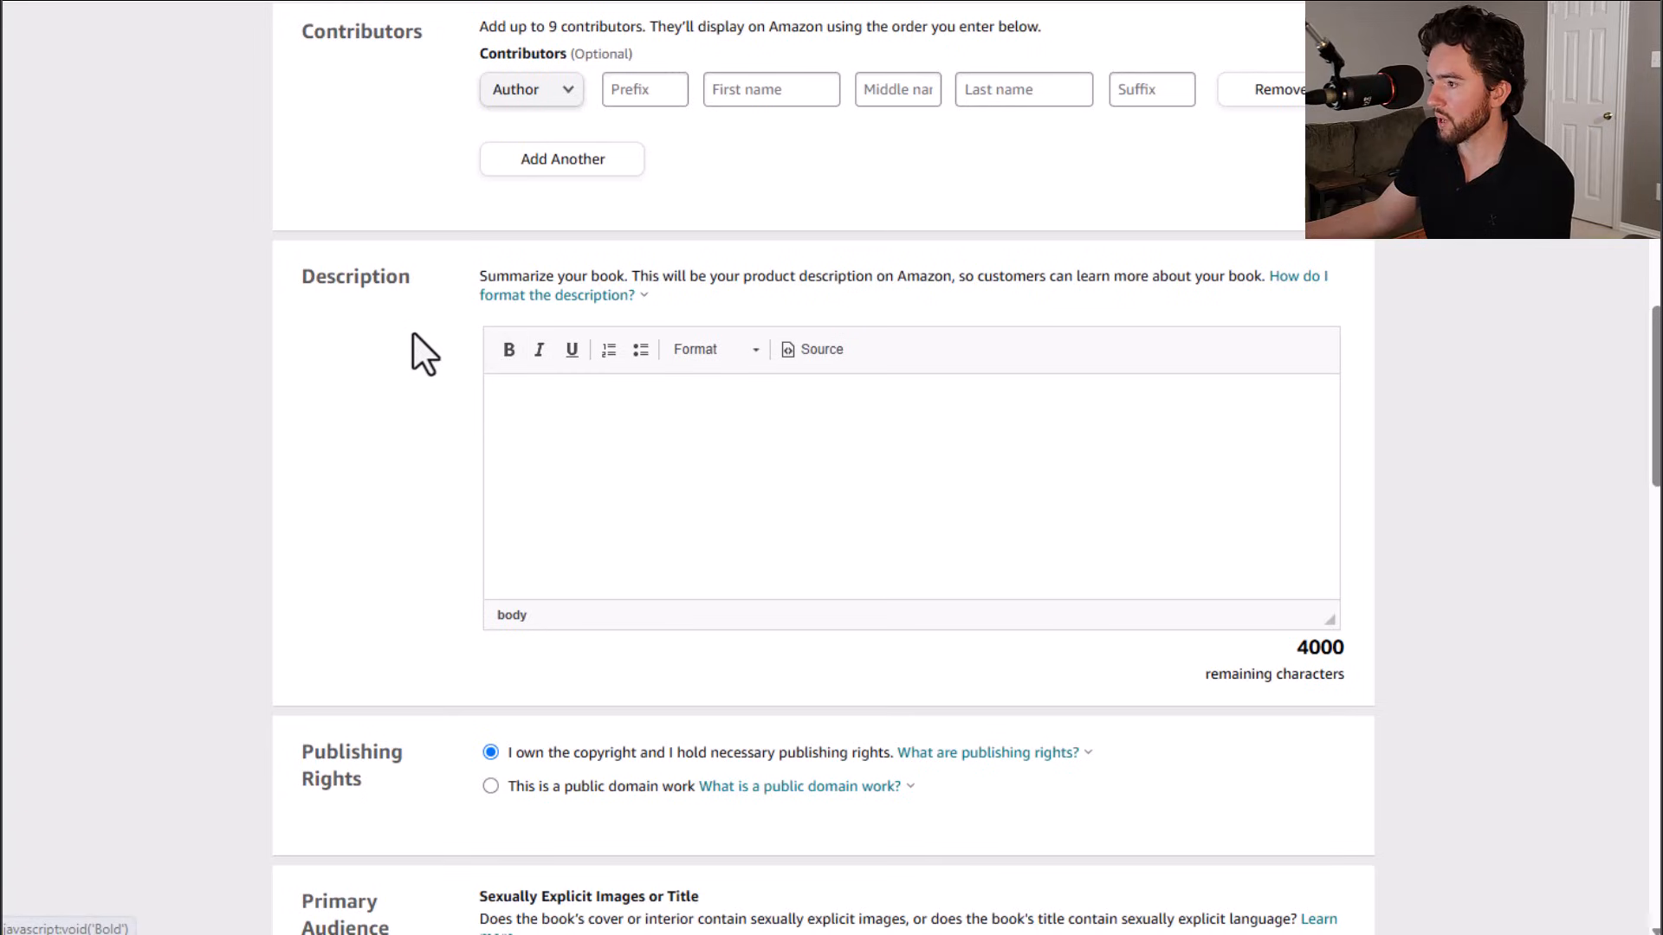
pyautogui.scroll(3, 425, 416)
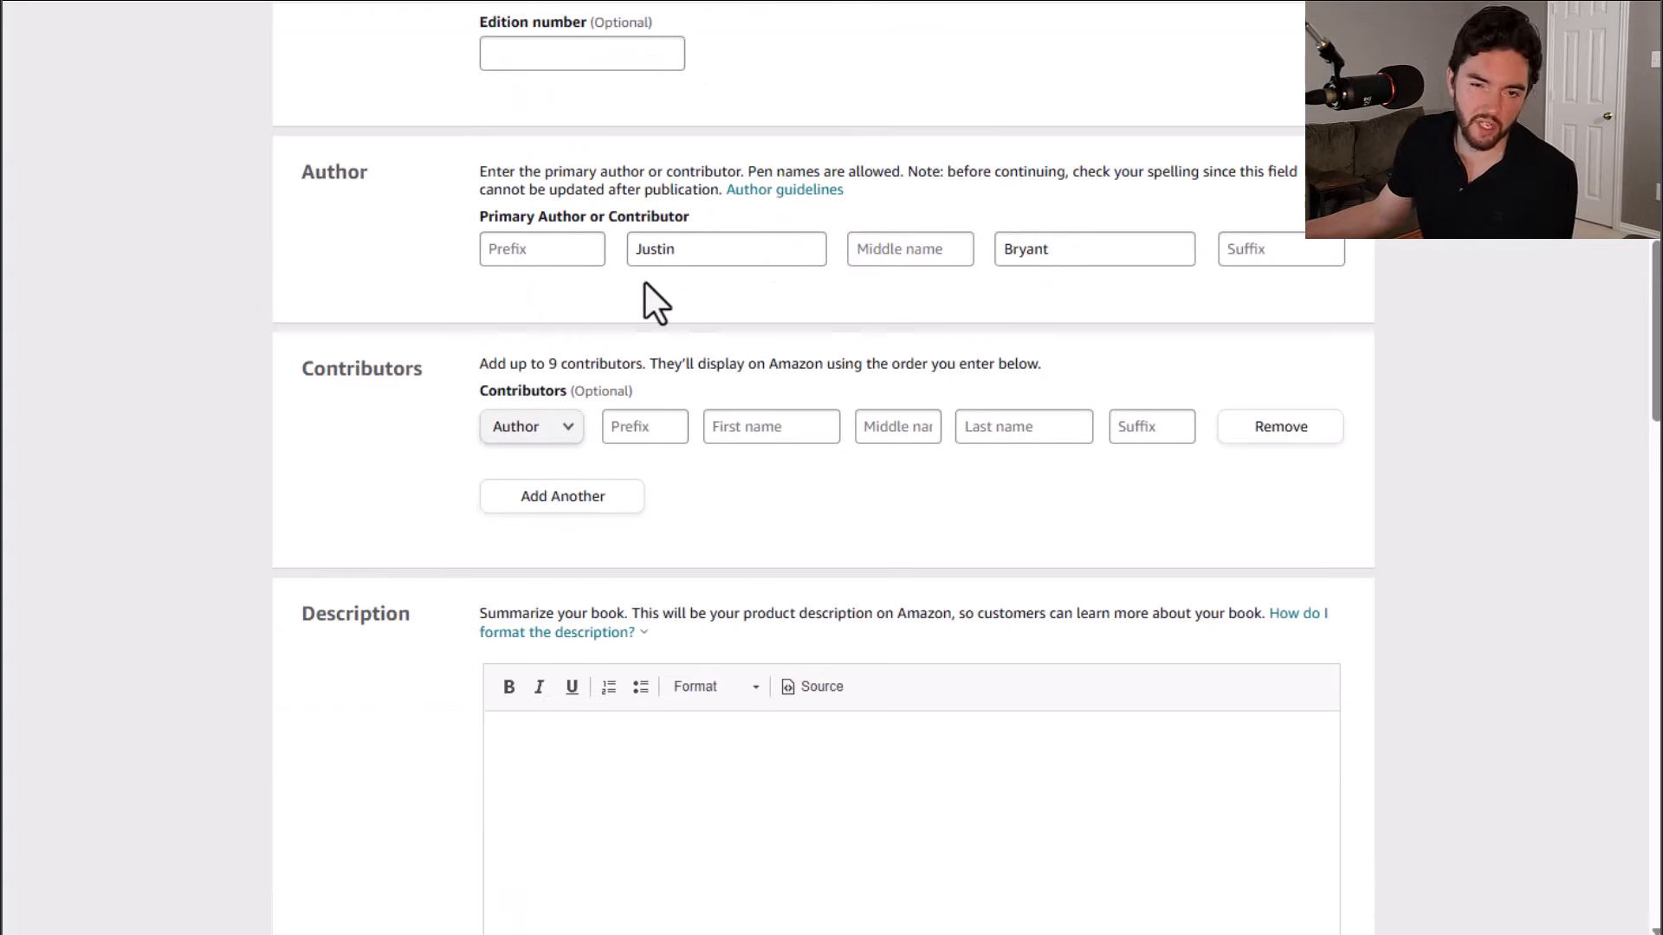
pyautogui.scroll(-5, 647, 286)
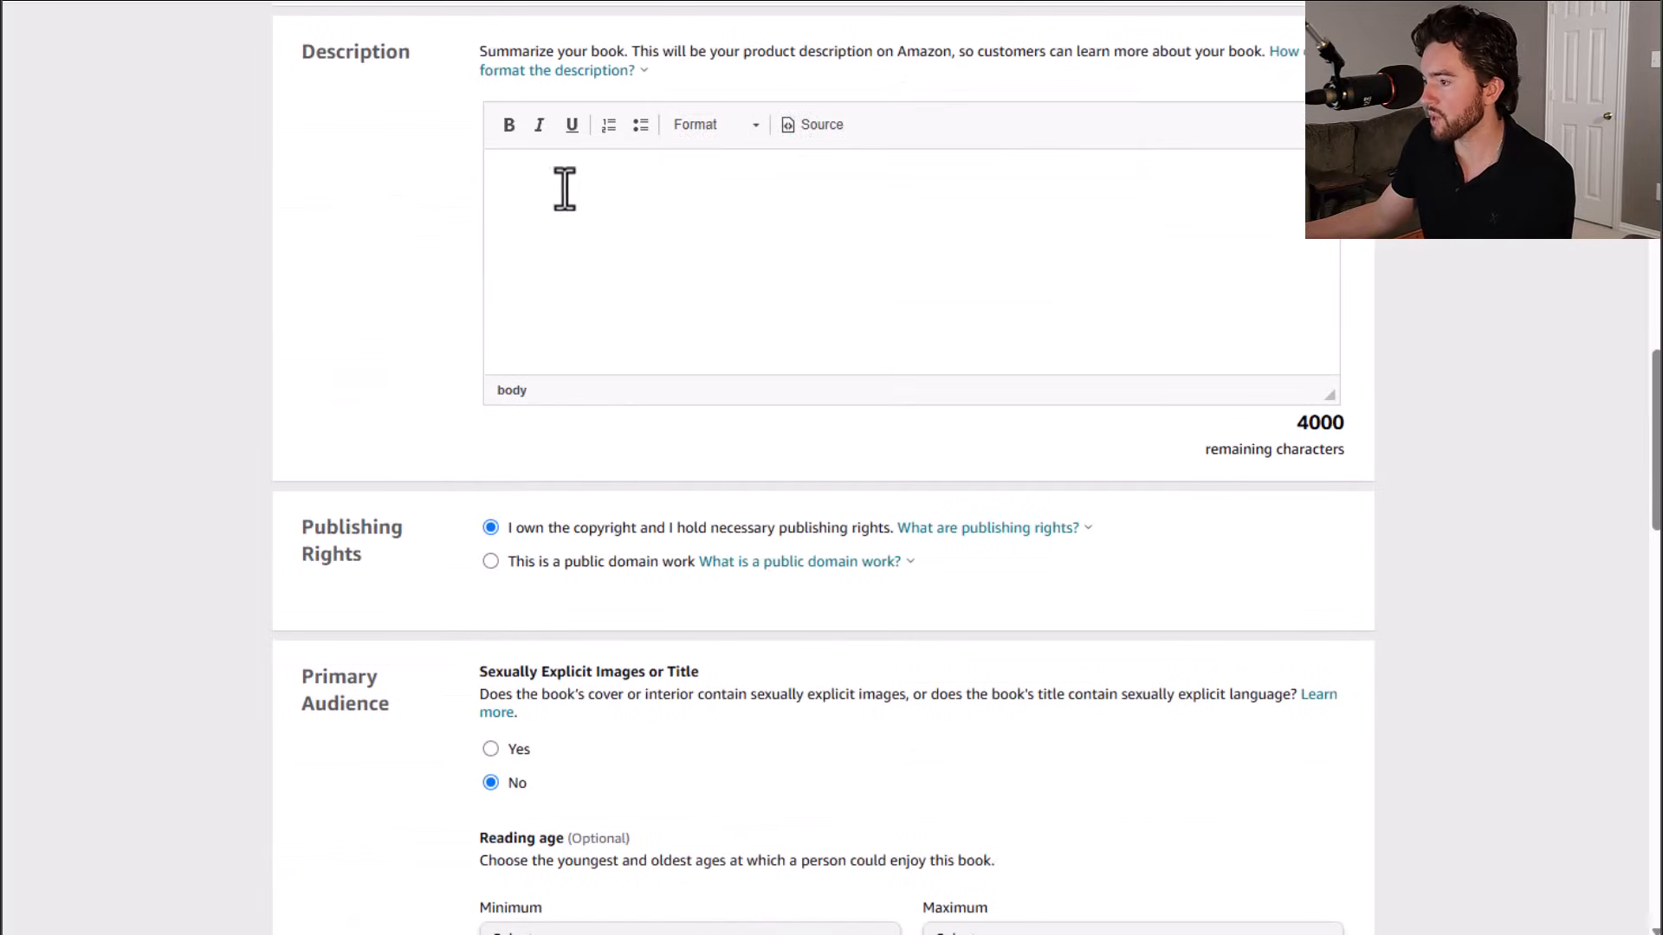
pyautogui.scroll(-2, 708, 289)
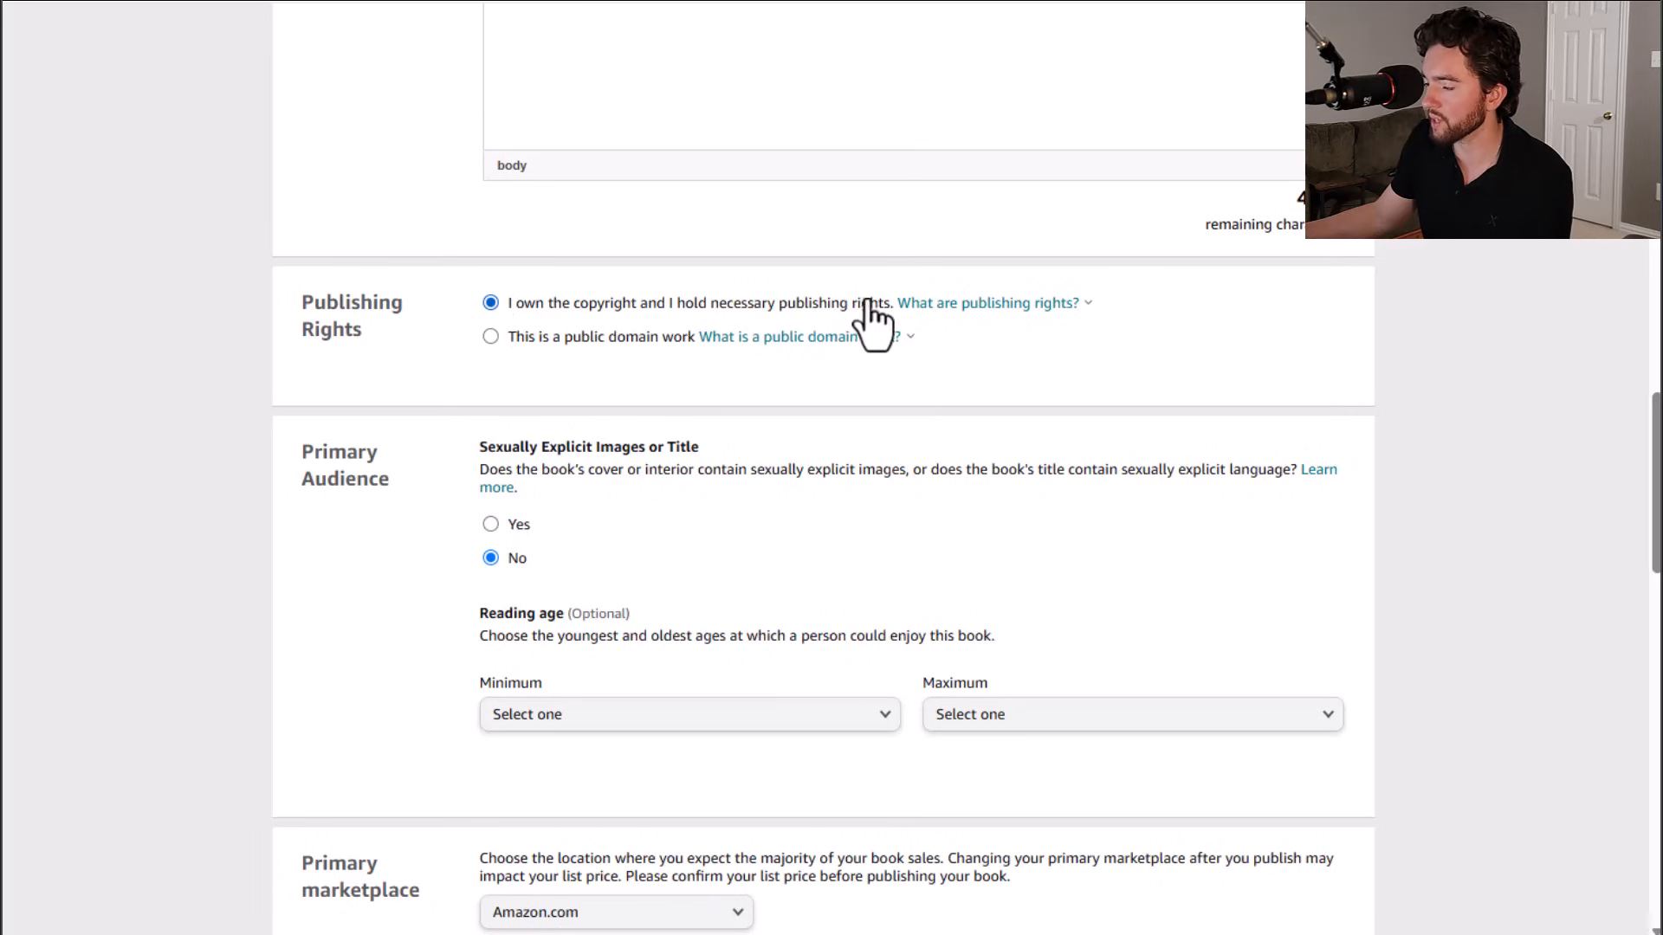
pyautogui.scroll(-2, 621, 318)
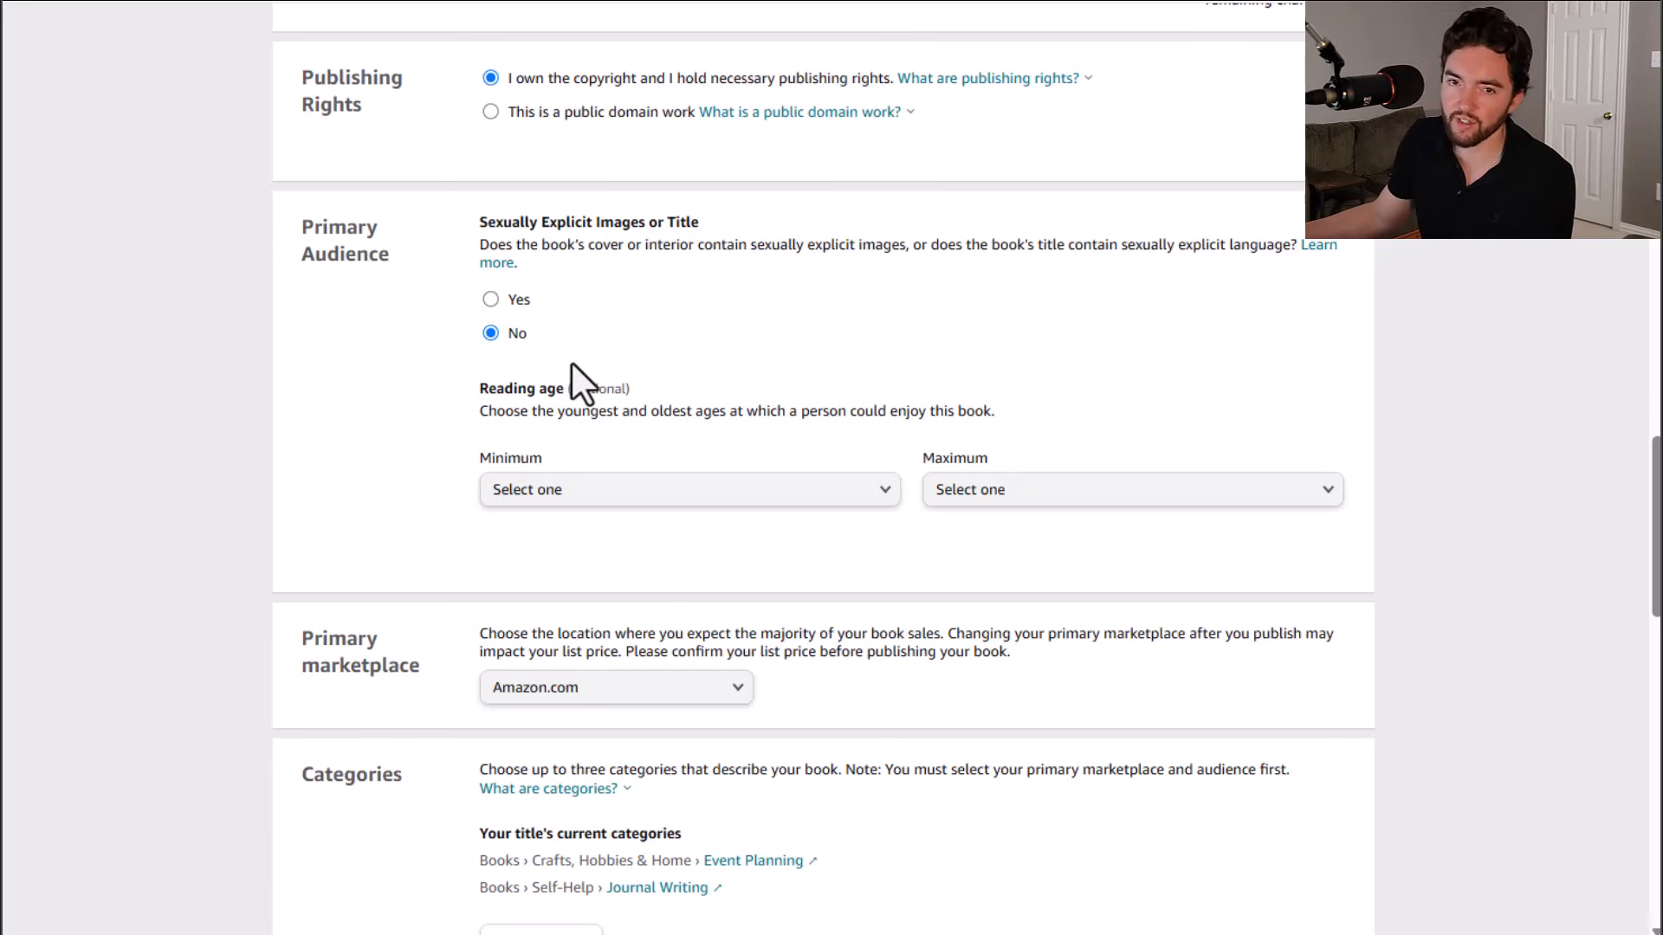
pyautogui.scroll(-4, 572, 362)
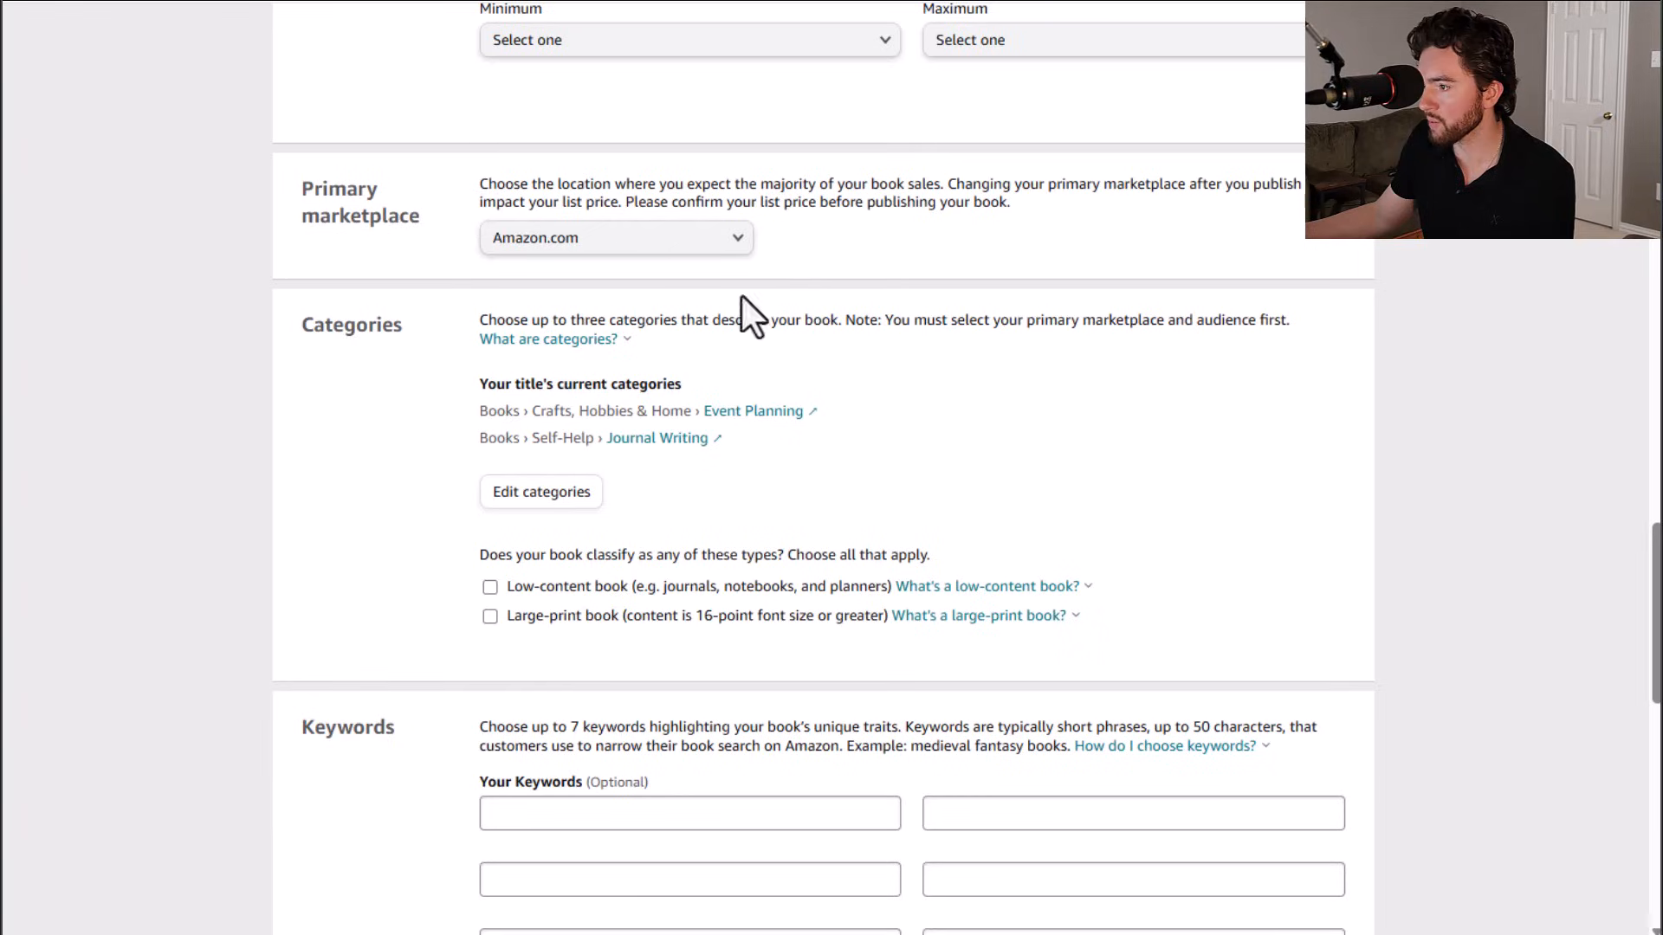
pyautogui.scroll(-1, 427, 347)
pyautogui.click(637, 128)
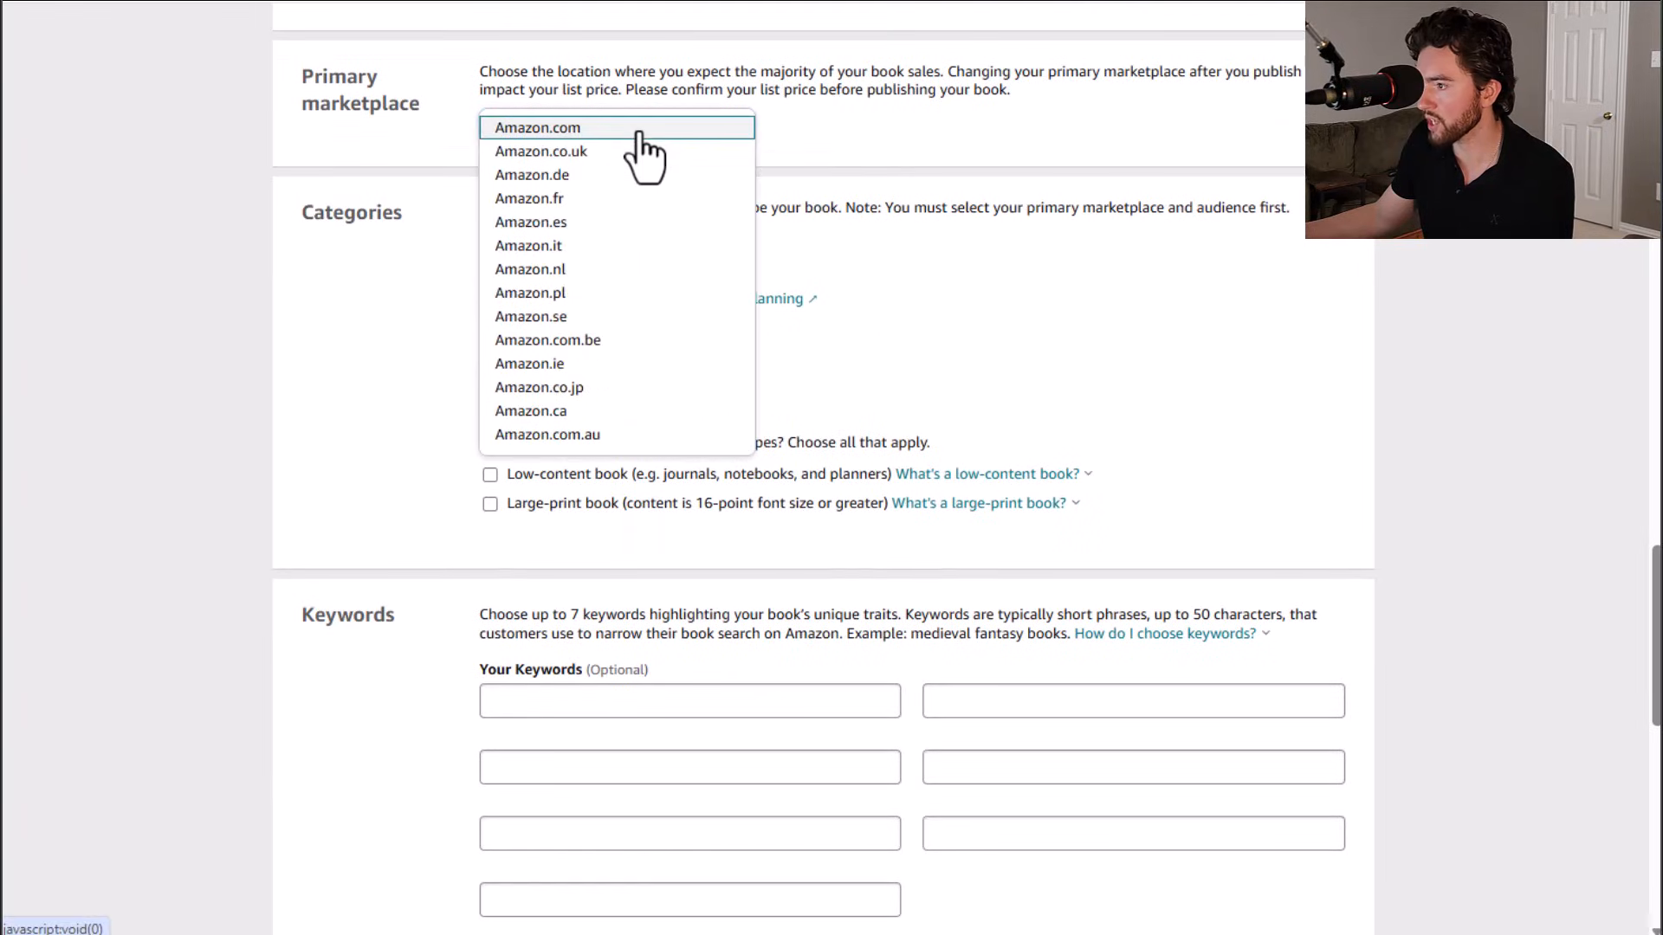
pyautogui.click(668, 128)
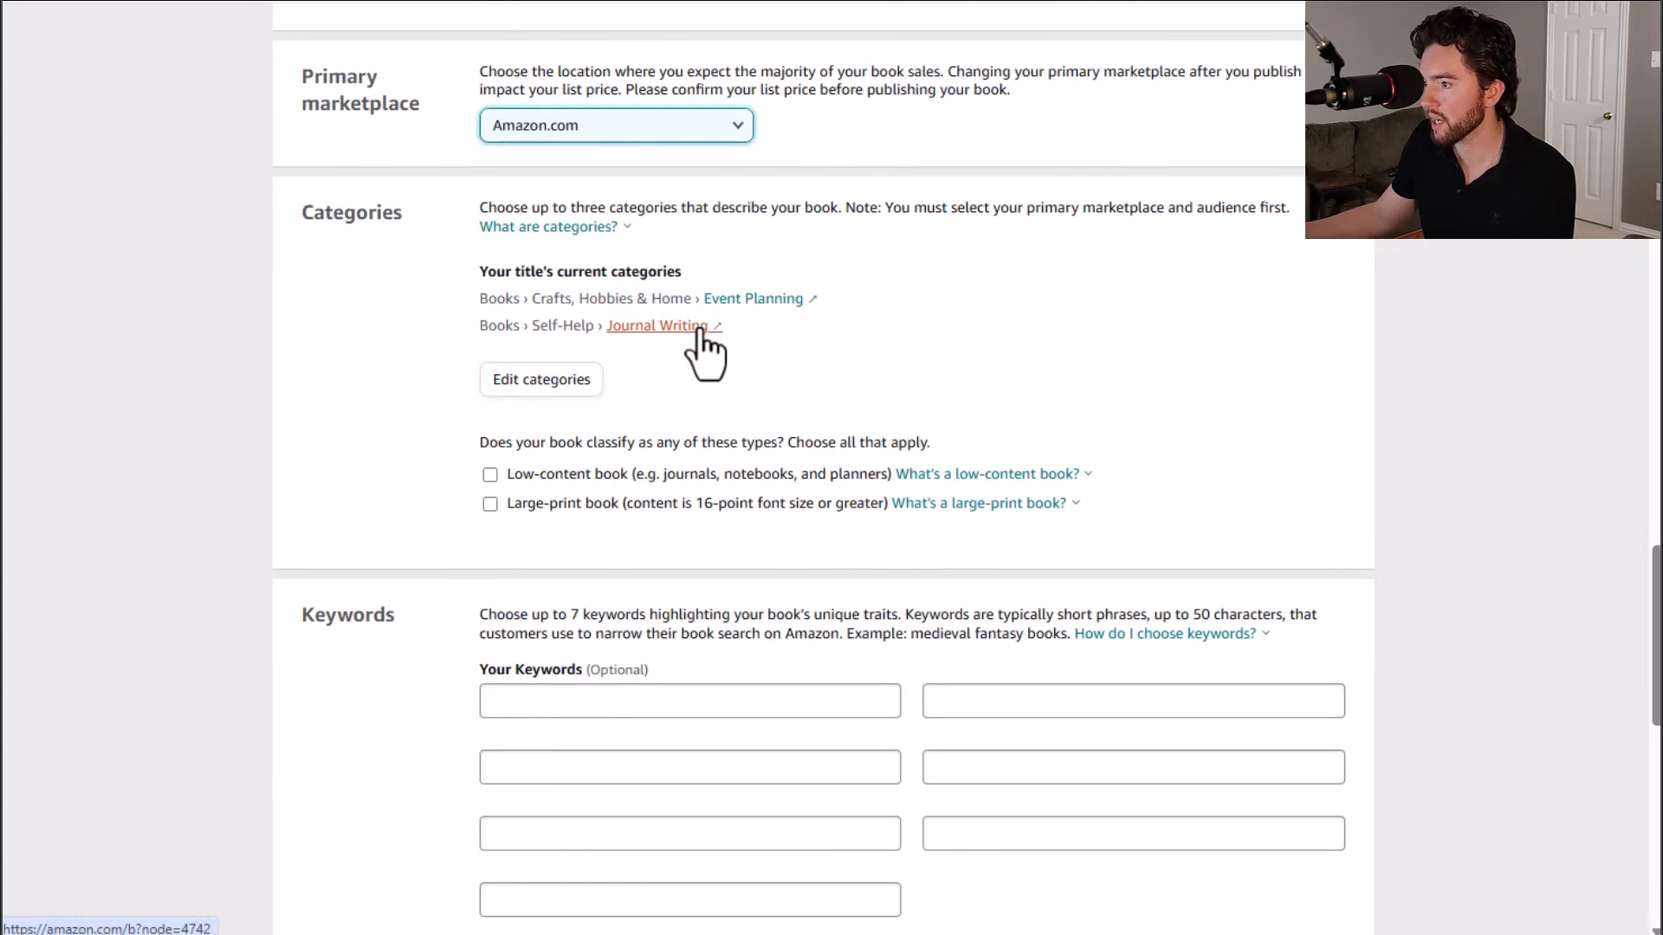
# Step: Open the category editor, remove the Crafts, Hobbies & Home placement and add a Books › Travel category
pyautogui.click(562, 383)
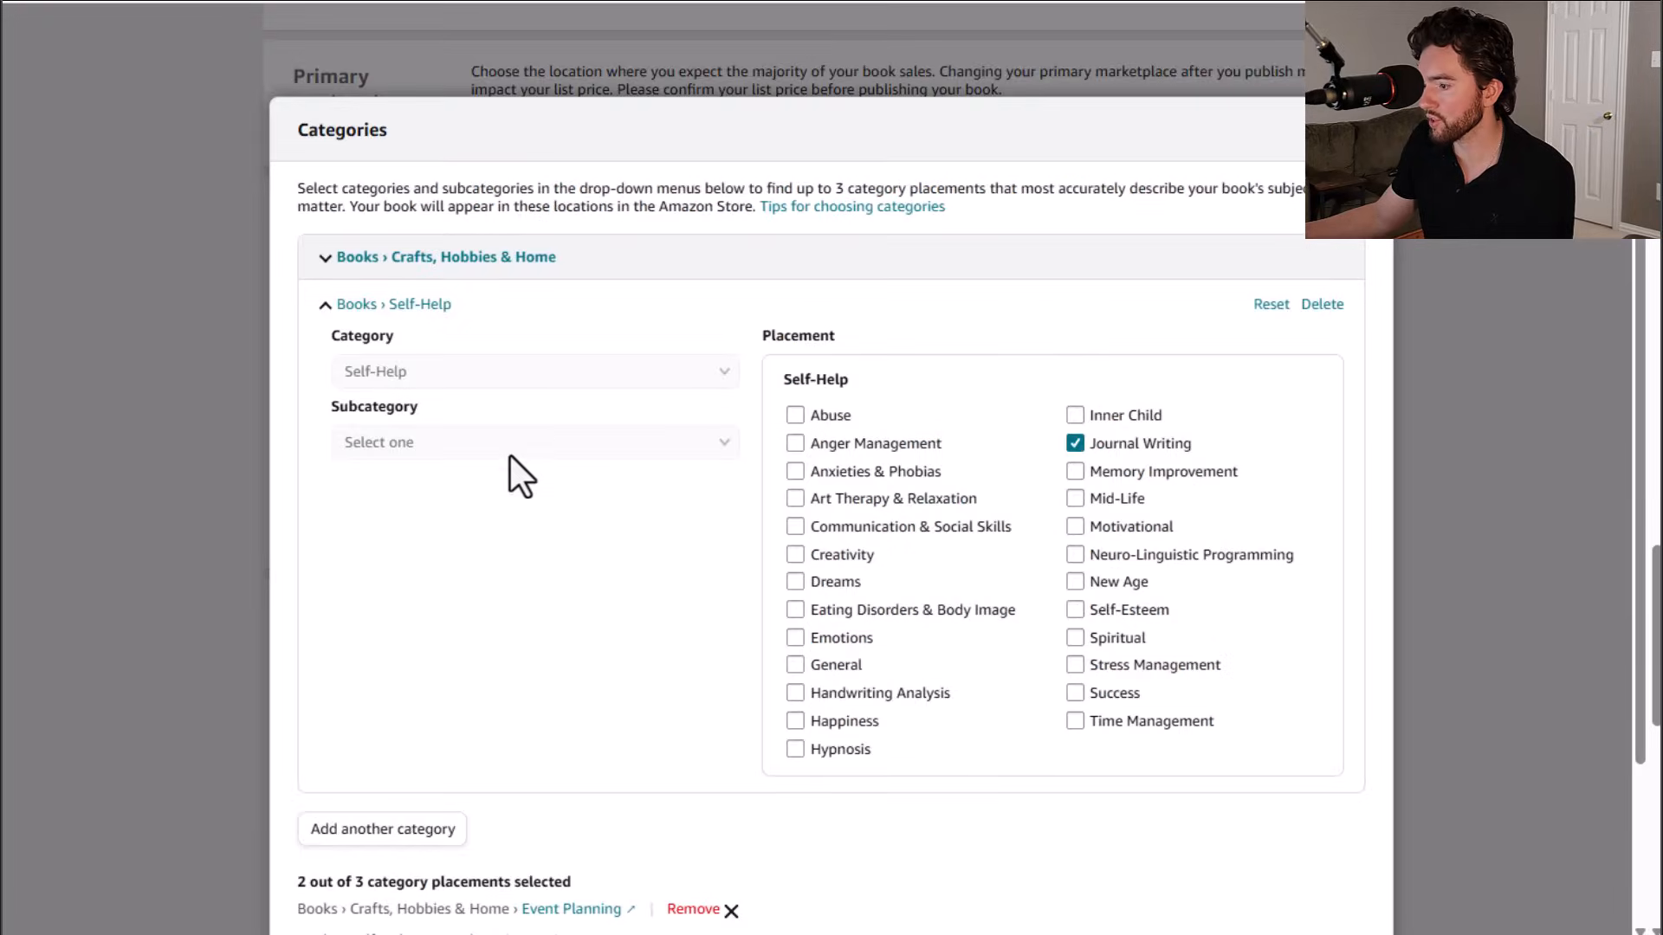
pyautogui.scroll(-3, 523, 485)
pyautogui.scroll(3, 519, 606)
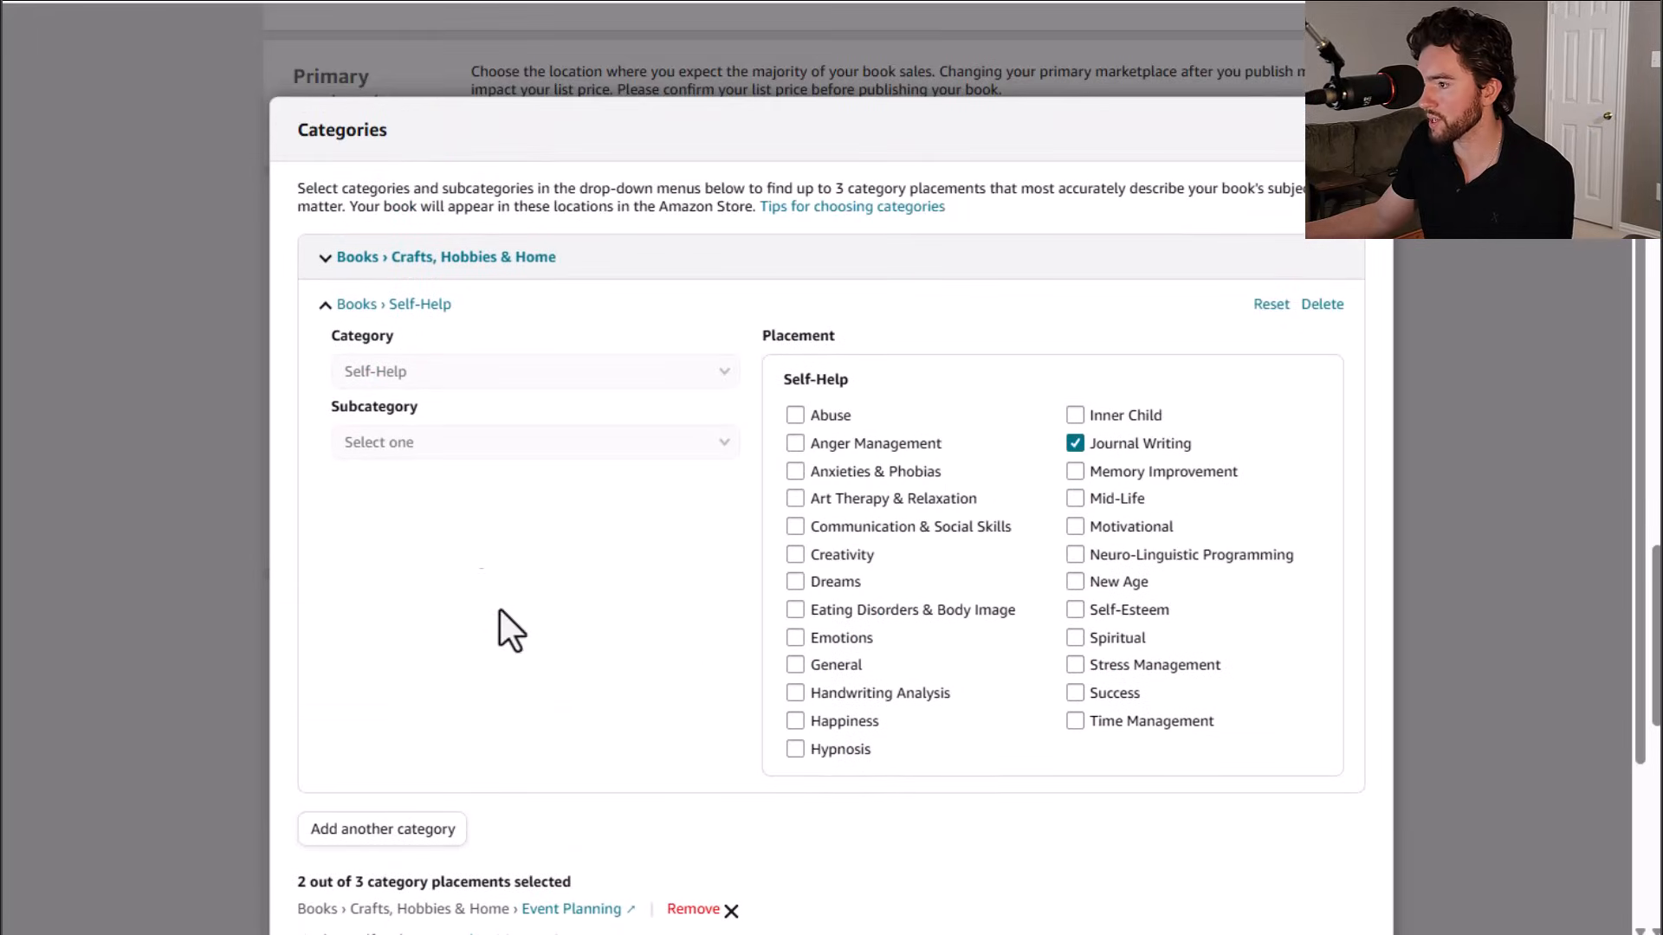
pyautogui.click(324, 257)
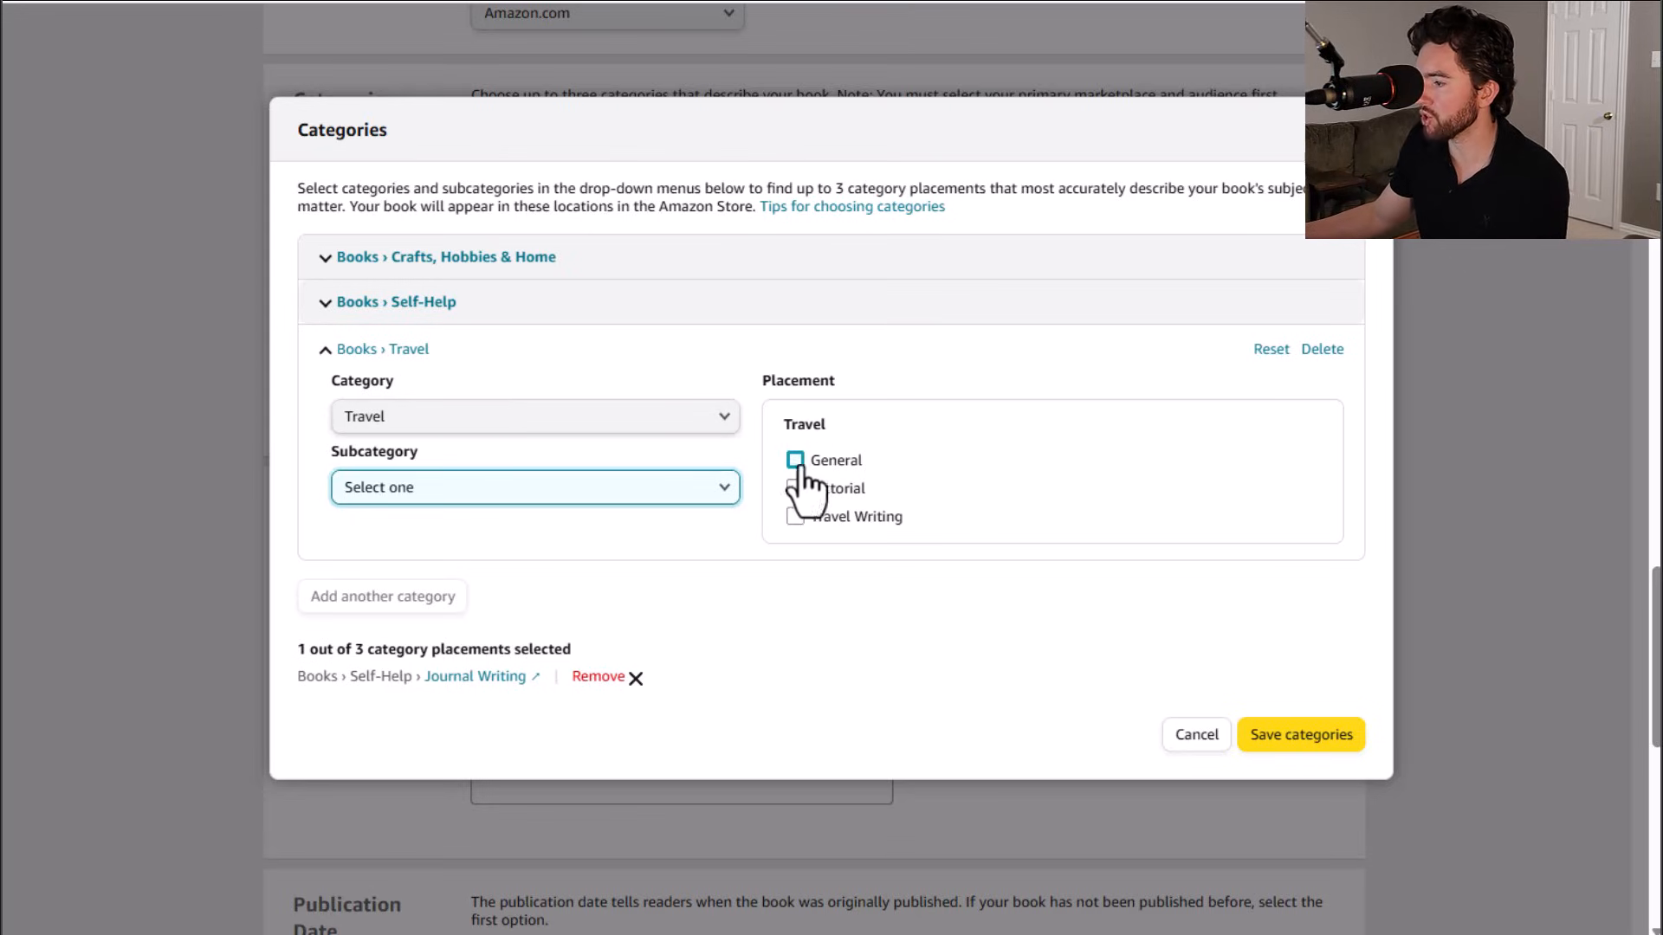
pyautogui.click(794, 517)
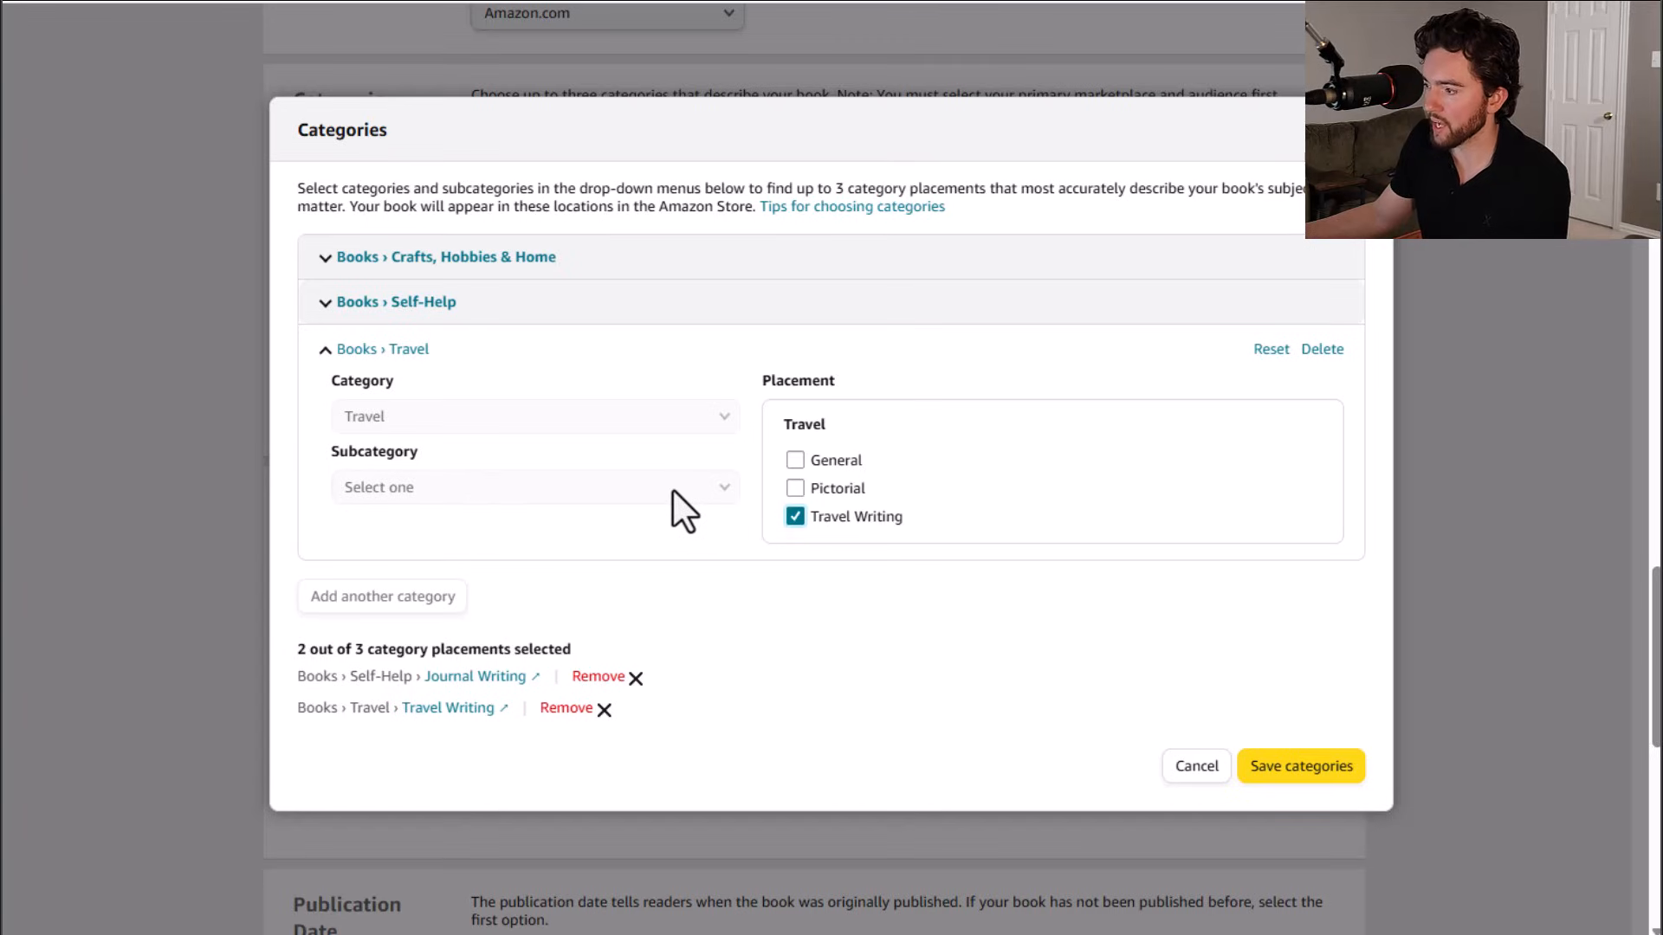
pyautogui.click(795, 516)
pyautogui.click(721, 488)
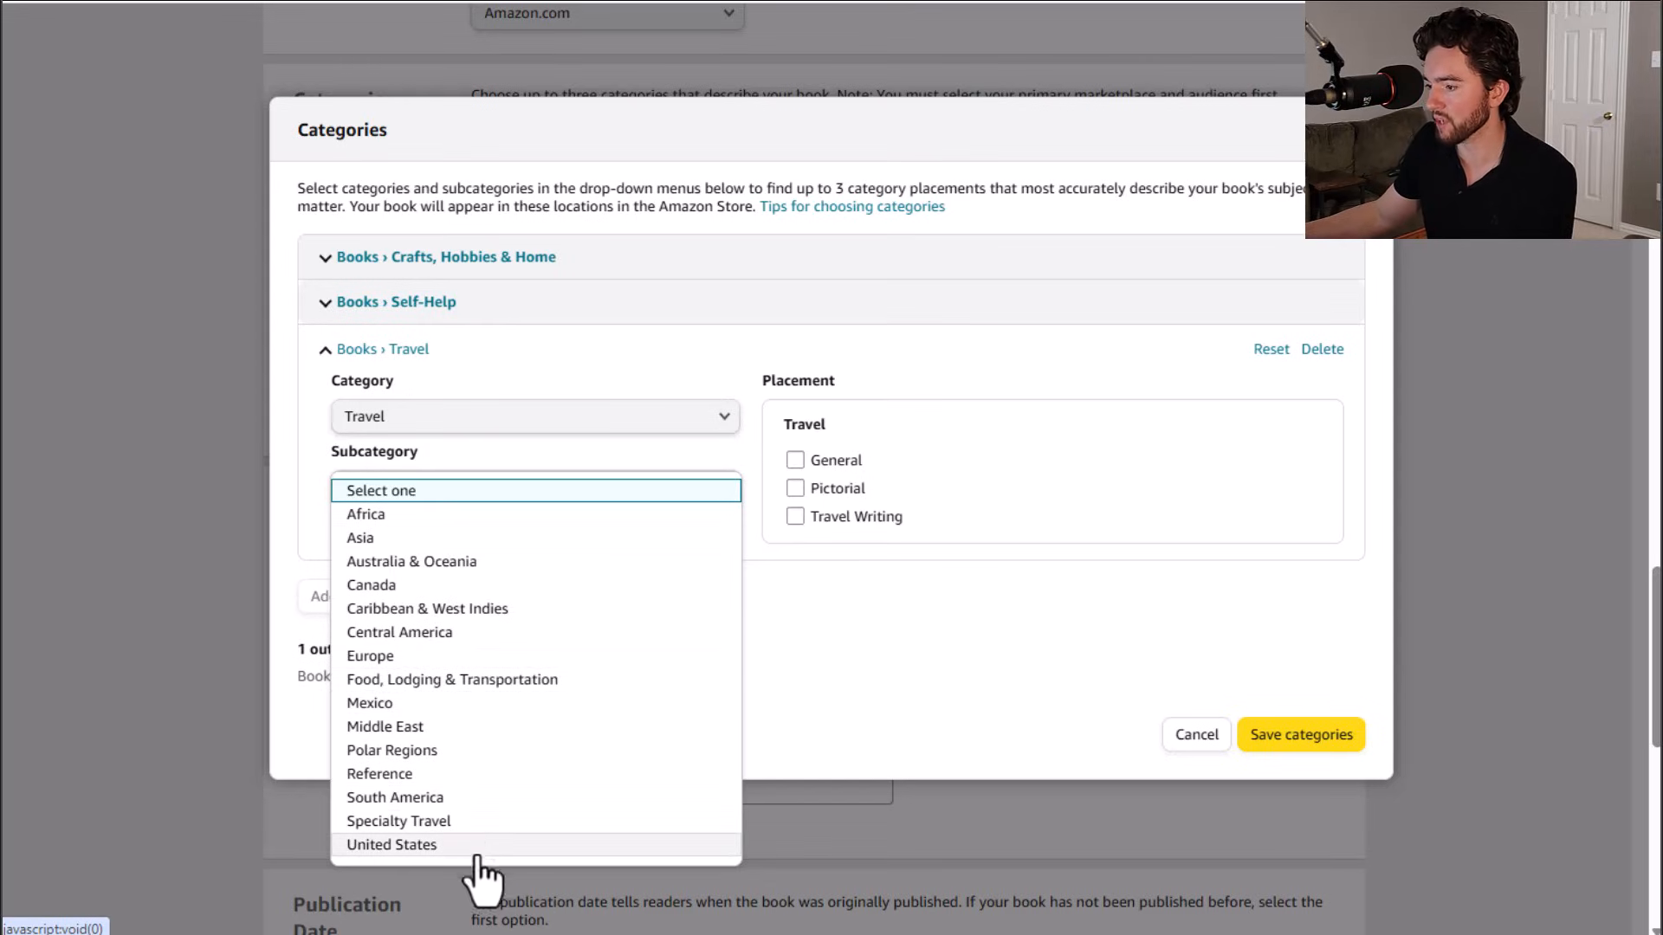
pyautogui.click(442, 684)
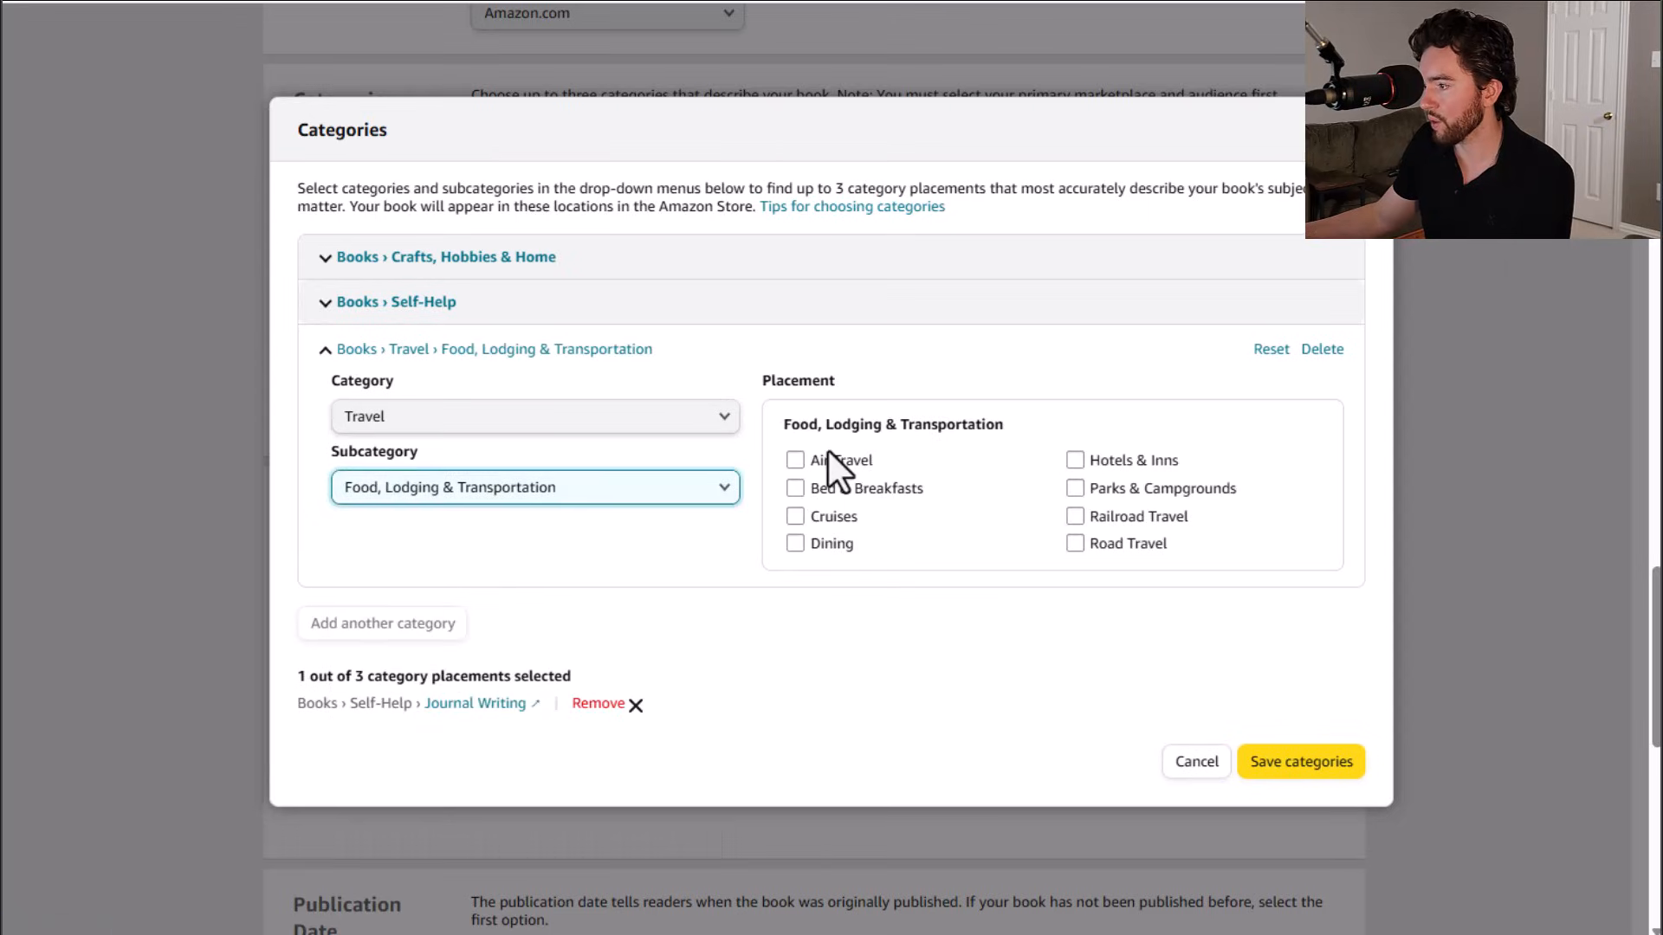
pyautogui.click(673, 503)
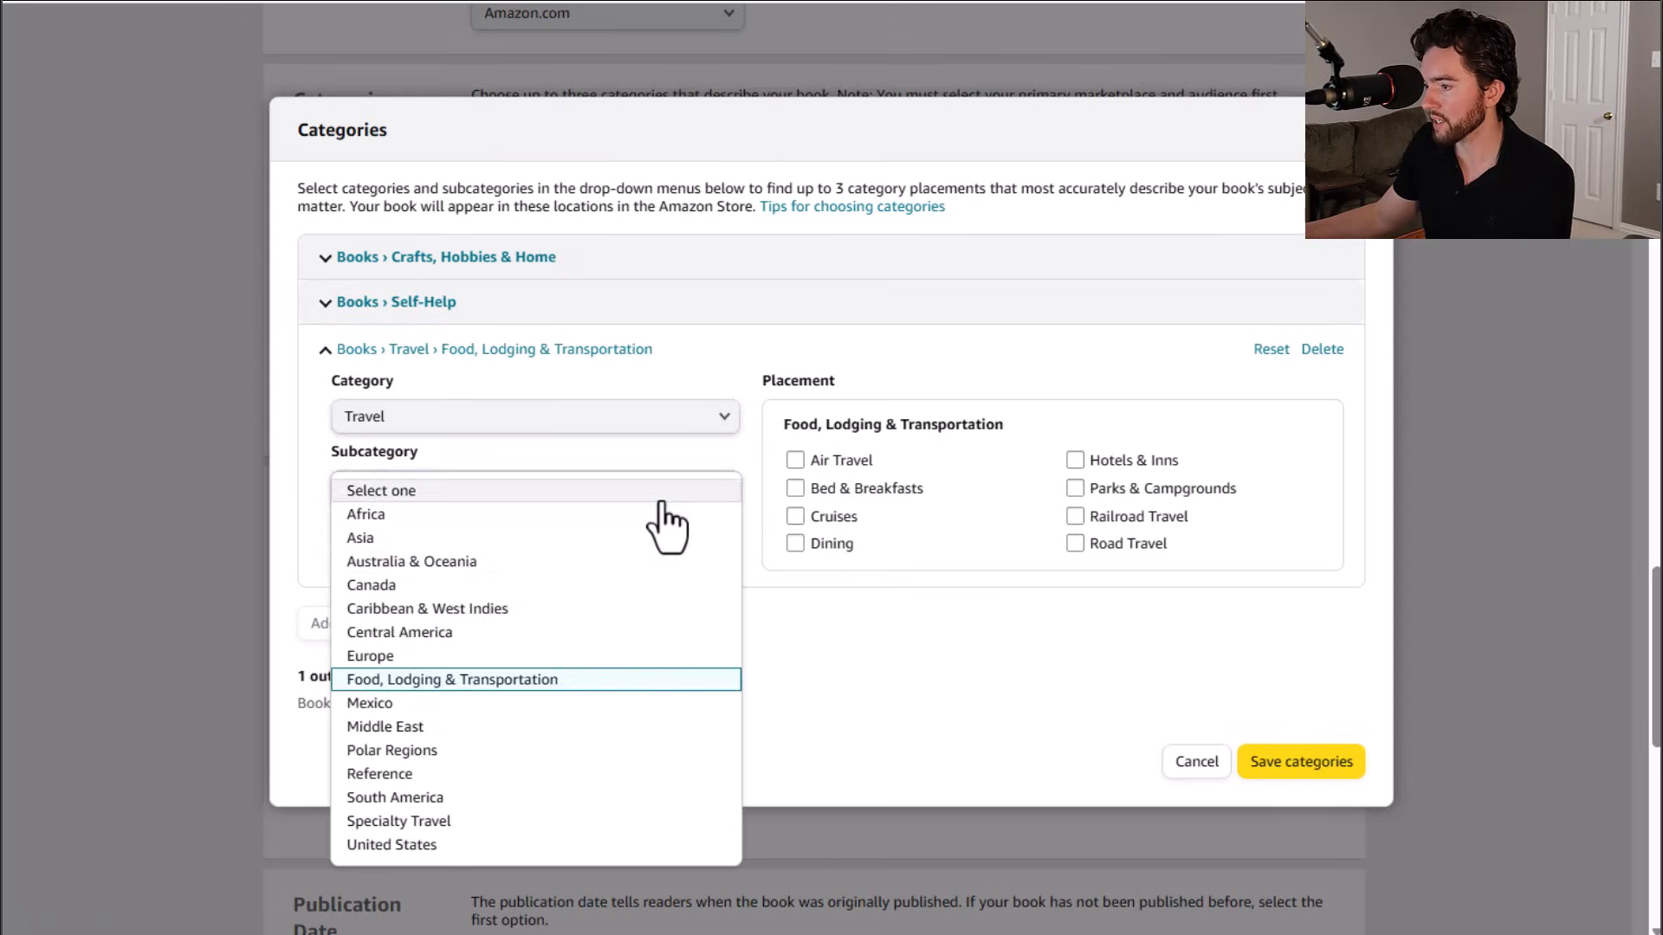
pyautogui.click(396, 496)
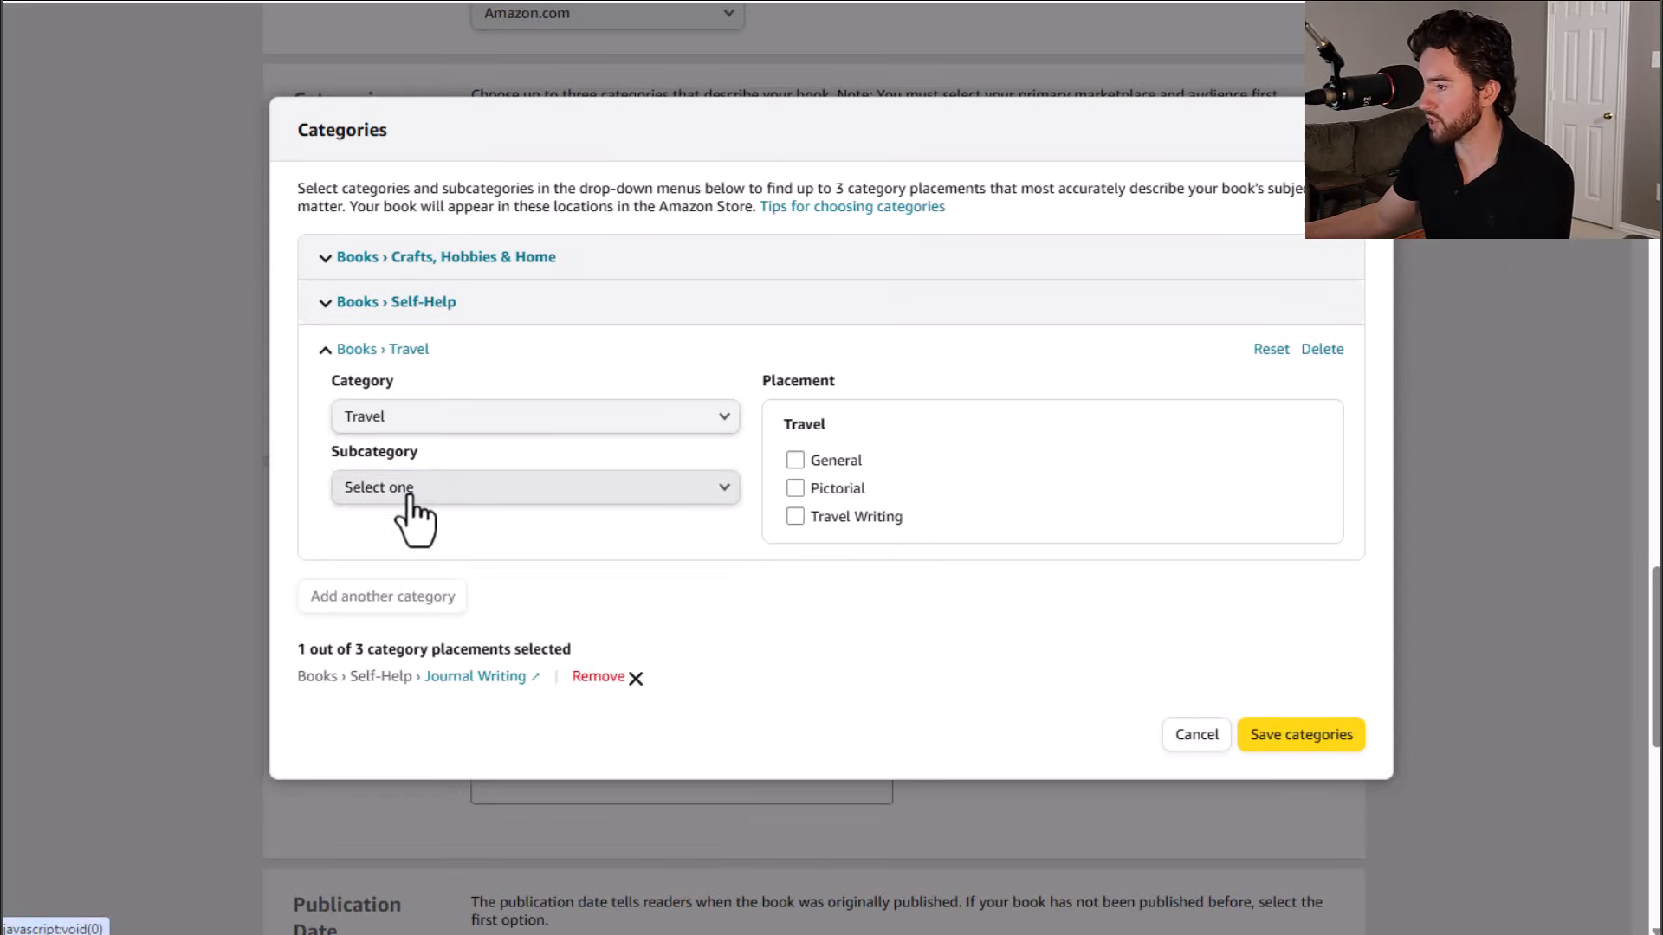
# Step: Add the Travel › Travel Writing placement, save the categories, and mark the book as a low-content book
pyautogui.click(795, 517)
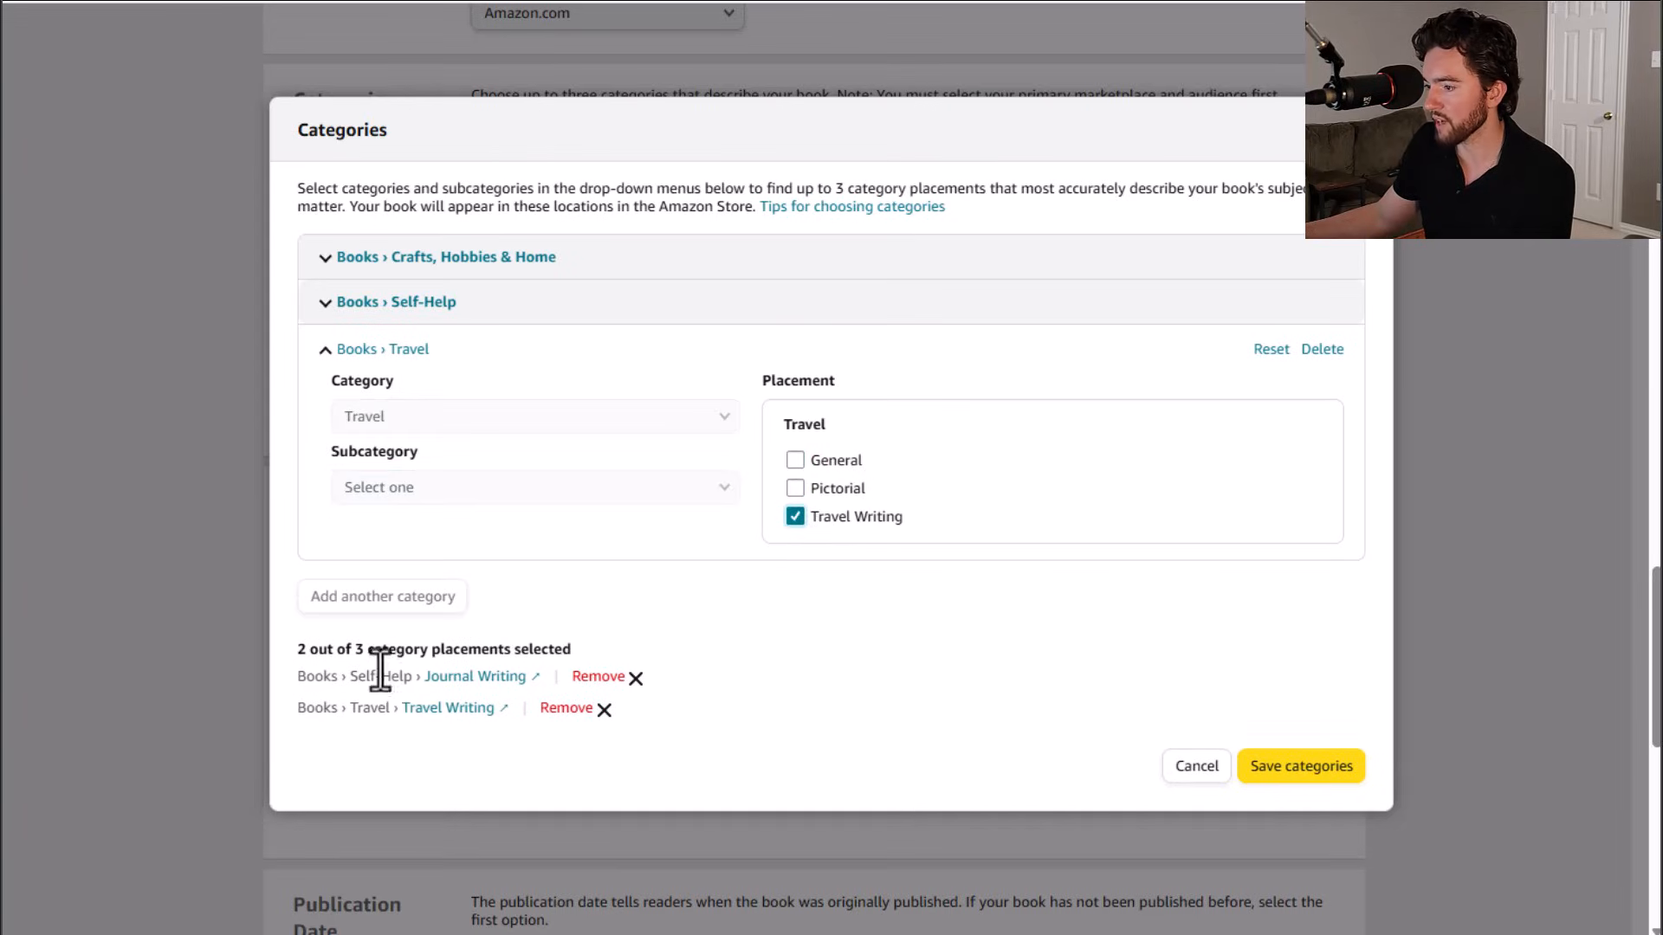
pyautogui.click(334, 303)
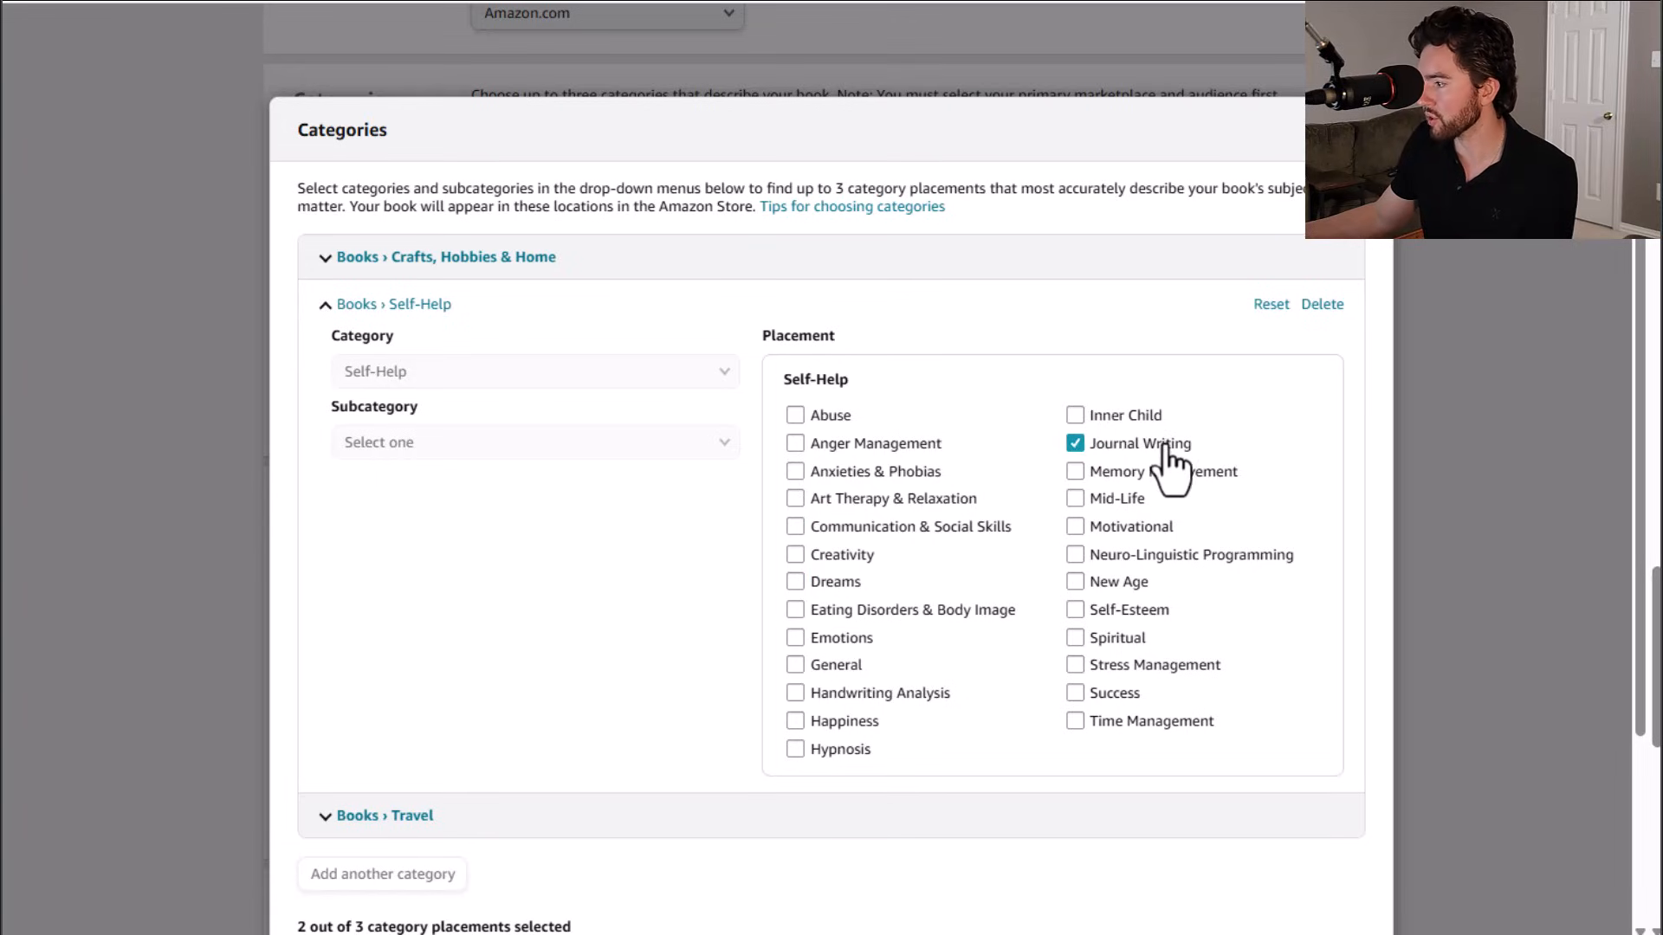
pyautogui.scroll(-2, 1169, 455)
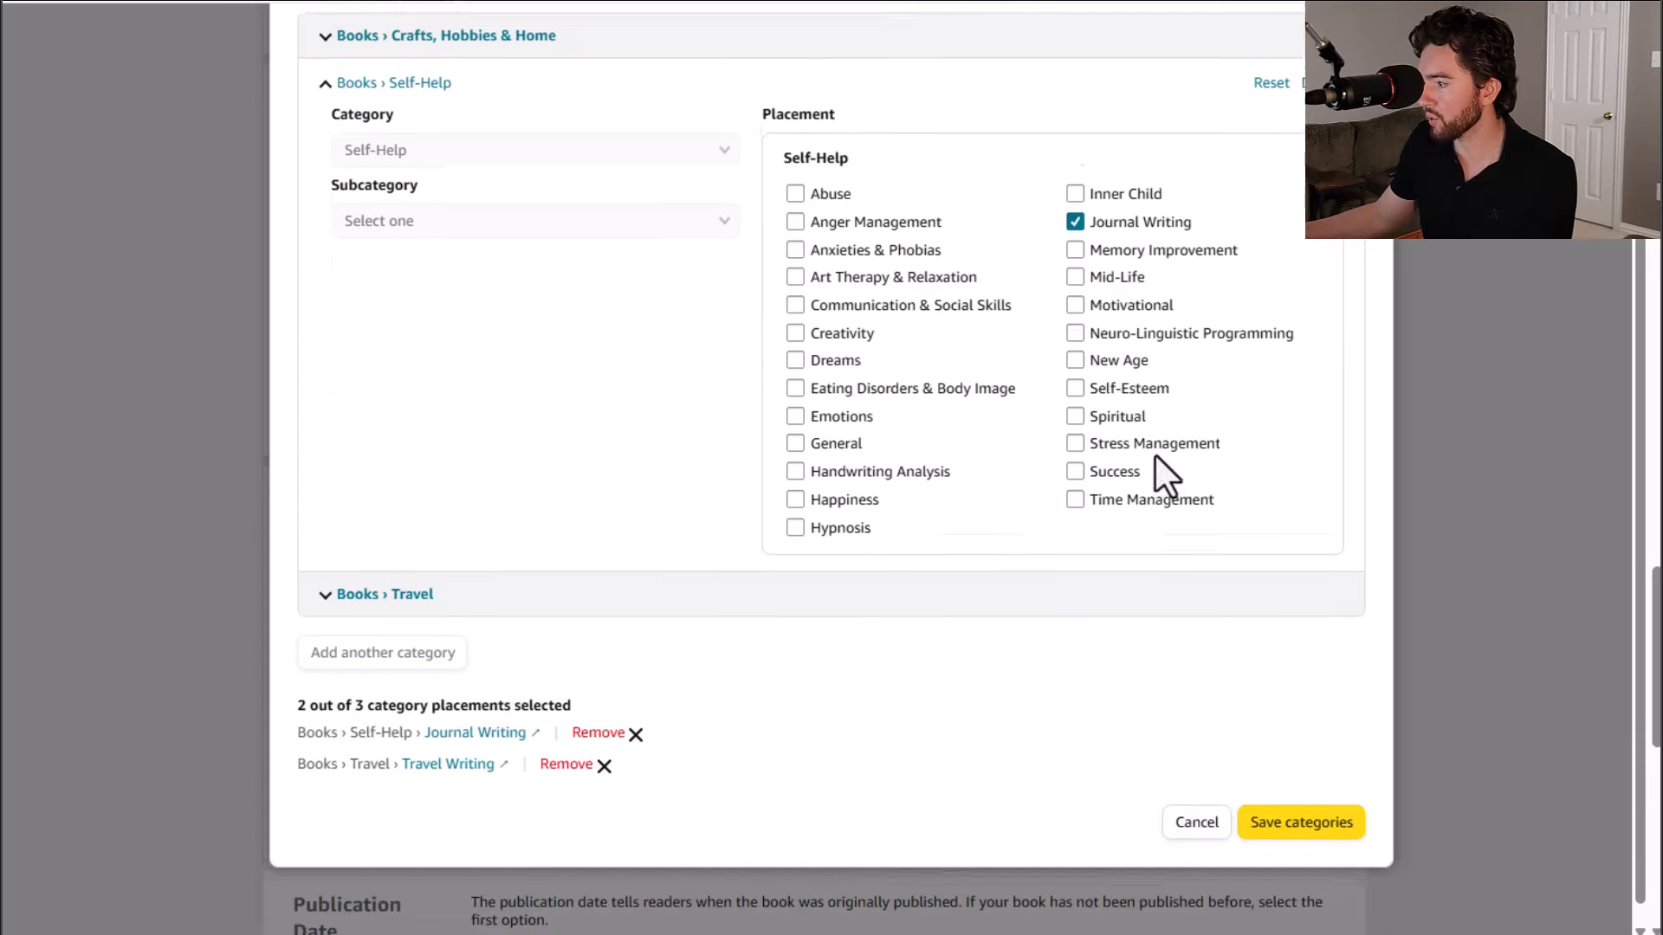
pyautogui.click(1307, 799)
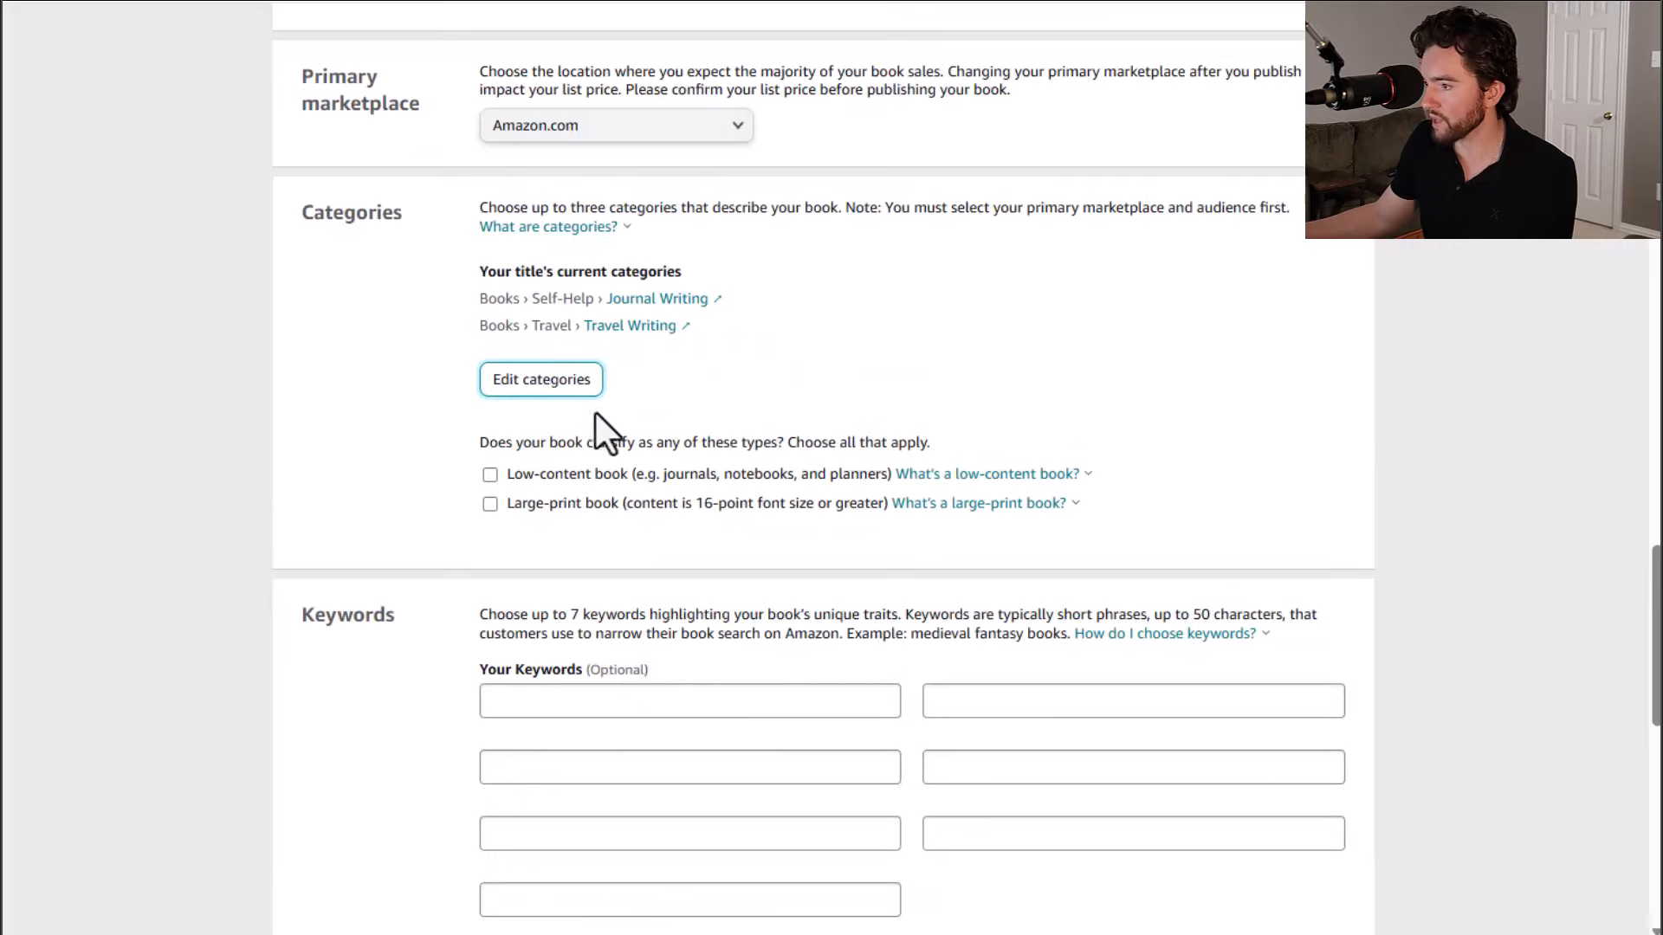
pyautogui.scroll(-1, 520, 394)
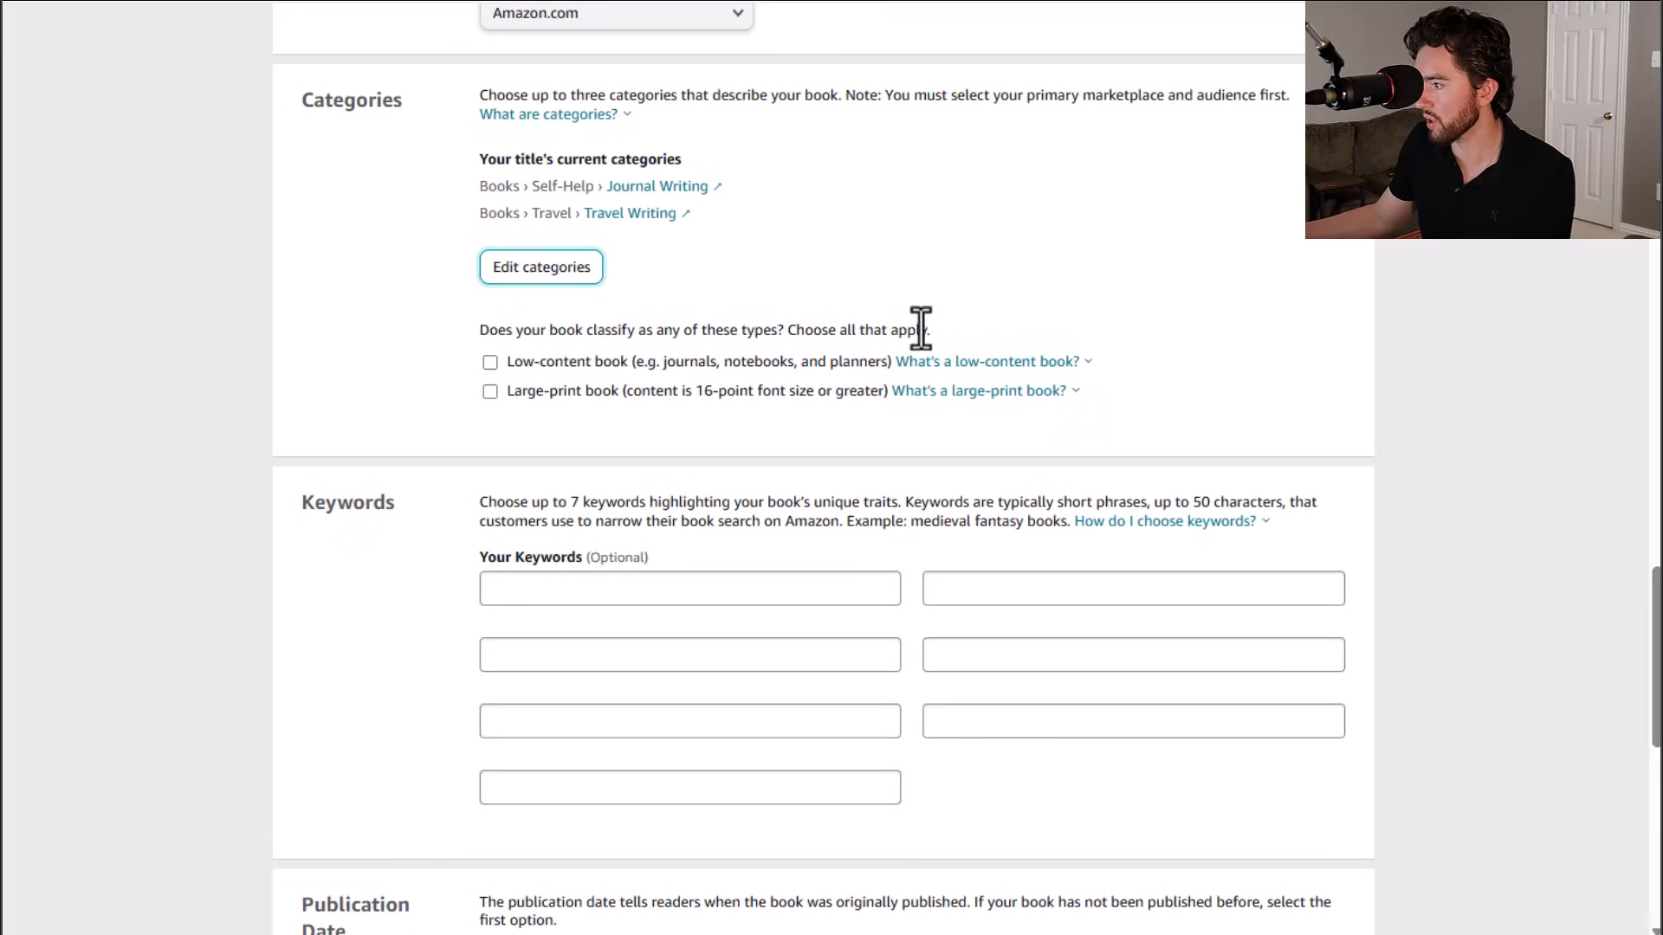
pyautogui.click(490, 362)
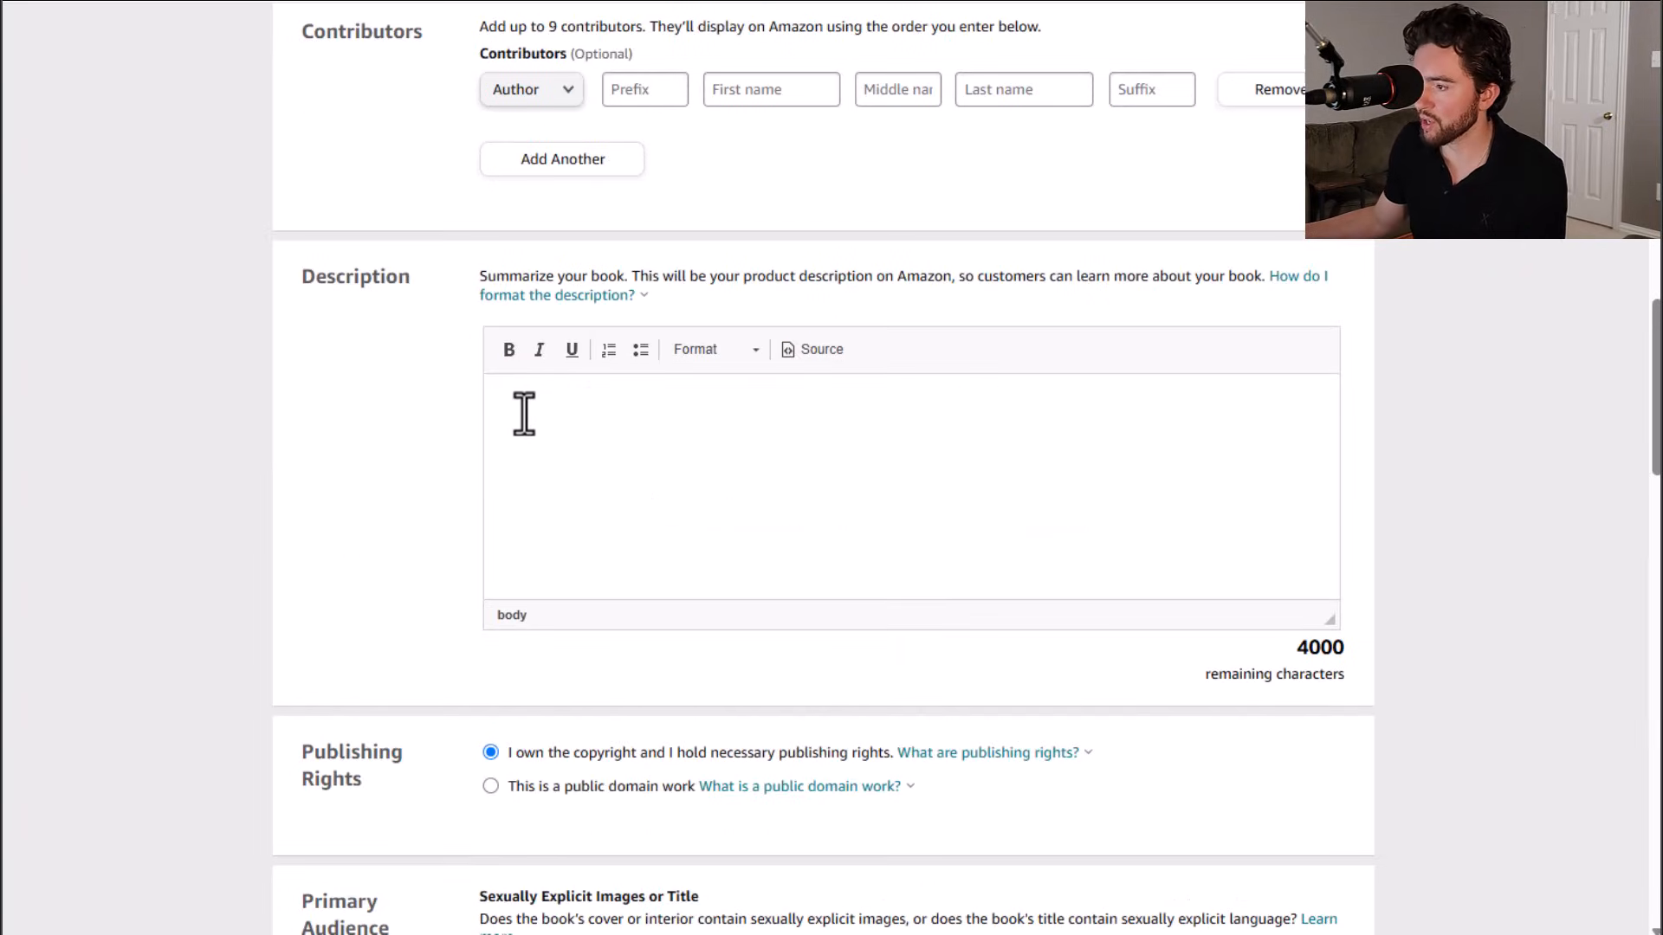
# Step: Paste a bulleted description starting with 'FULFILL YOUR TRAVEL DREAMS' into the book description
pyautogui.rightClick(526, 407)
pyautogui.click(607, 660)
pyautogui.scroll(2, 616, 547)
pyautogui.scroll(2, 616, 547)
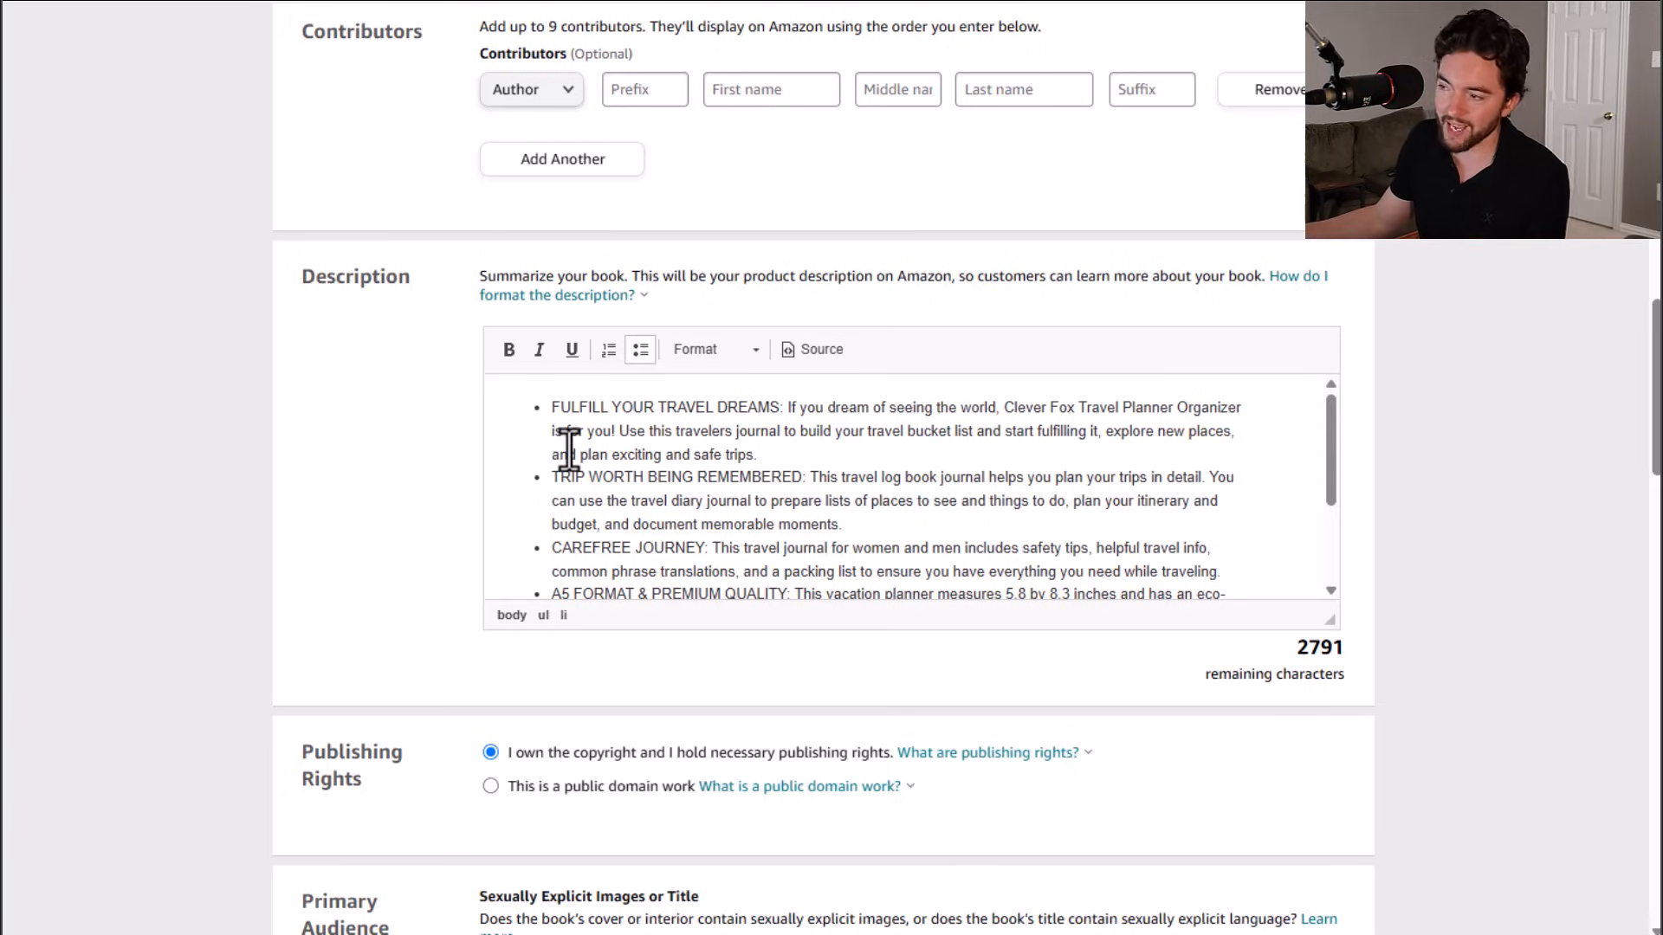
pyautogui.scroll(-3, 568, 447)
pyautogui.scroll(2, 585, 502)
pyautogui.scroll(2, 585, 503)
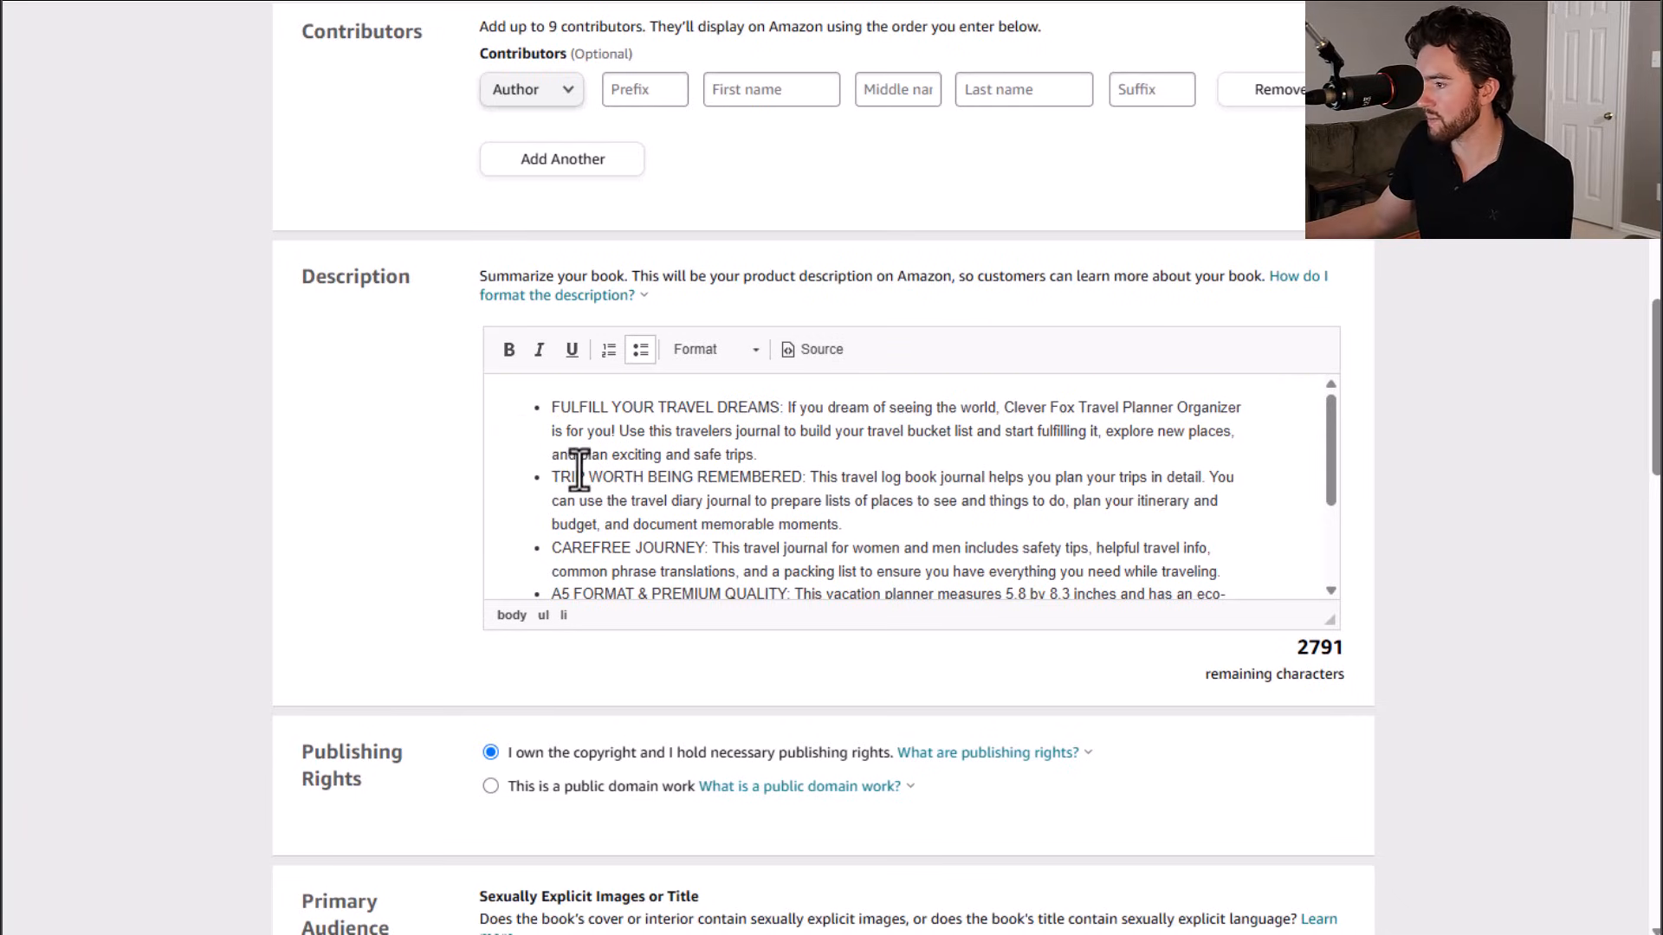
pyautogui.scroll(-1, 717, 485)
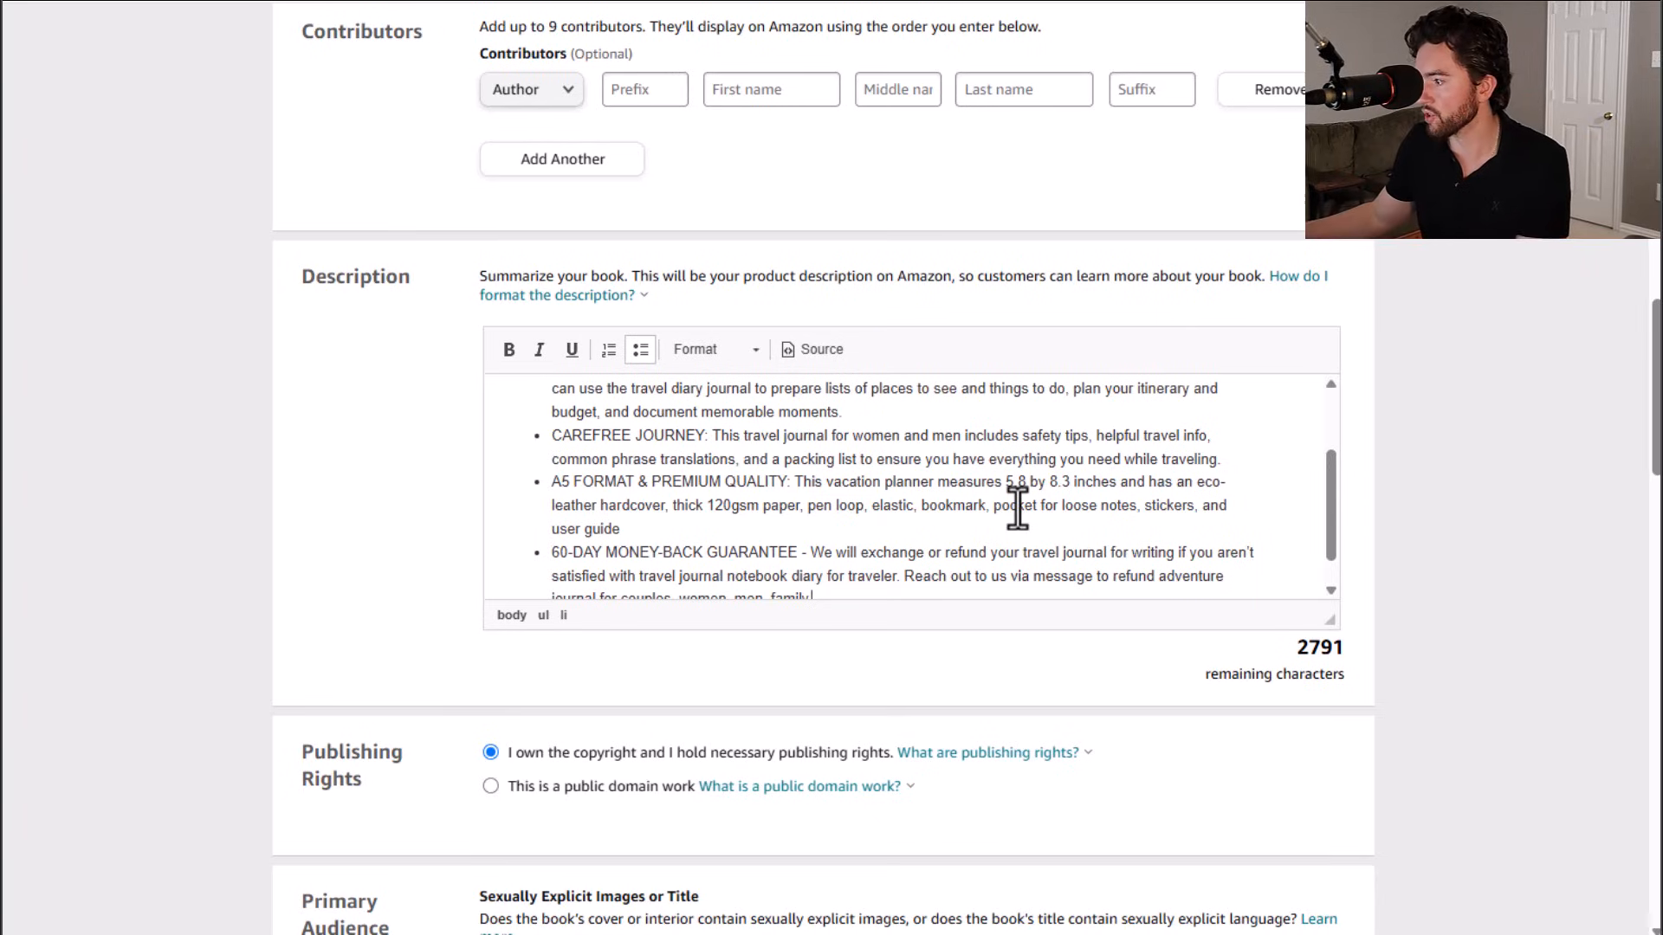
# Step: Change the description's size from 5.8 by 8.3 to 6 by 9 inches
pyautogui.moveTo(1007, 481); pyautogui.dragTo(1037, 483)
pyautogui.write('6')
pyautogui.press('BackSpace')
pyautogui.write('6')
pyautogui.press('BackSpace')
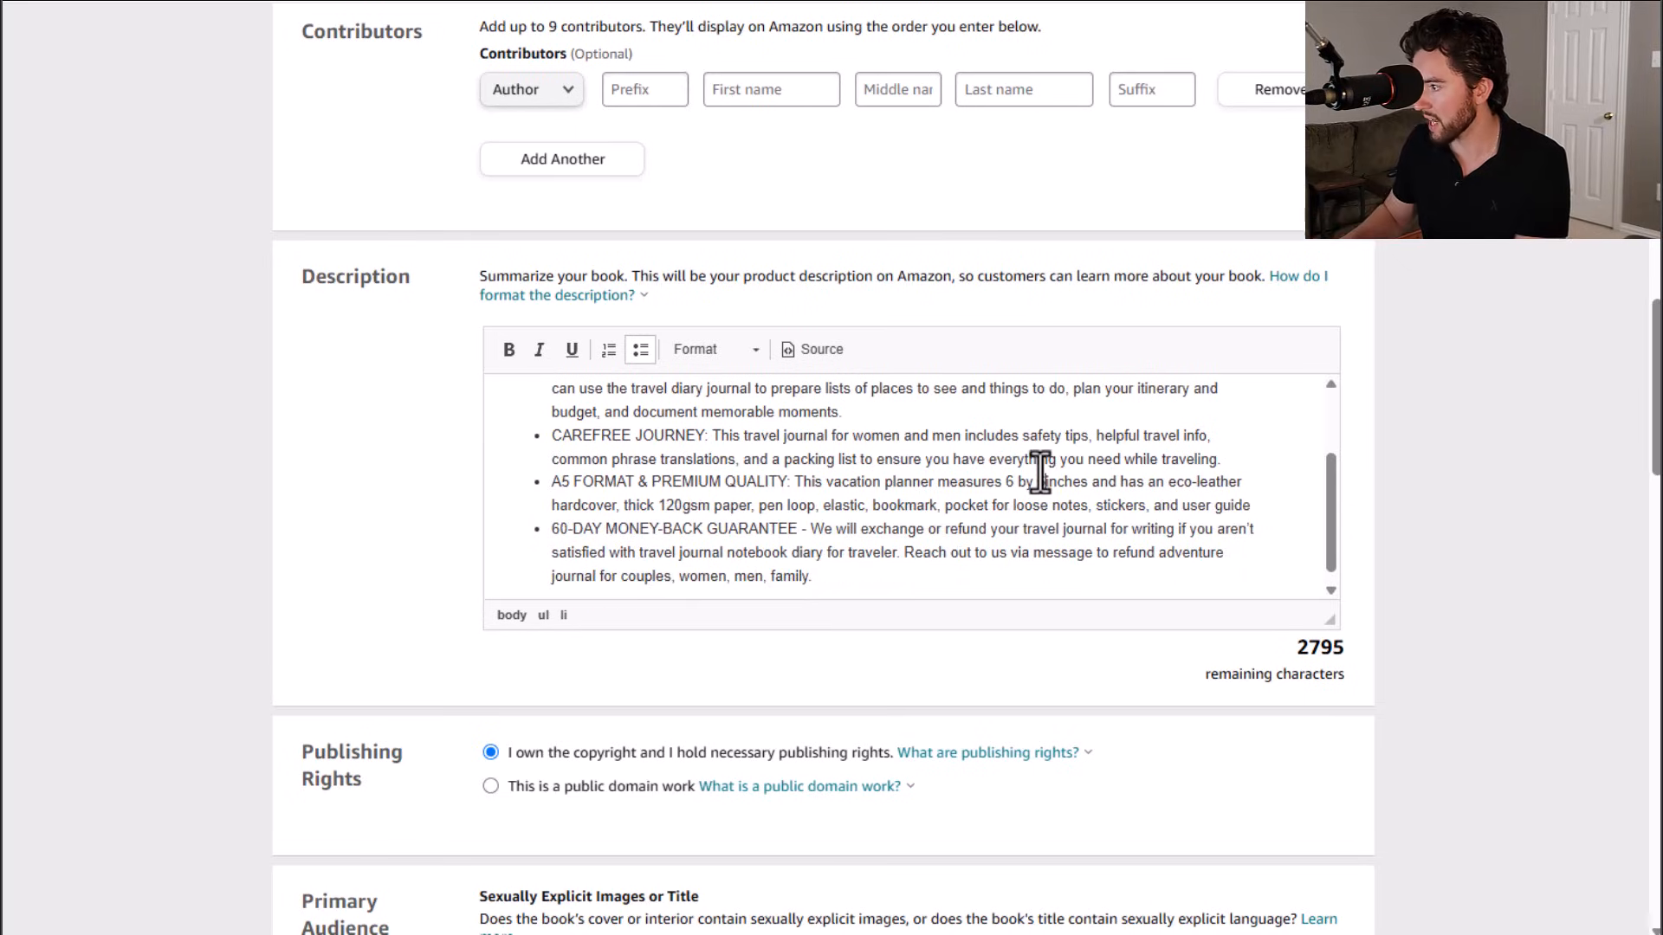
pyautogui.press('BackSpace')
pyautogui.write('9')
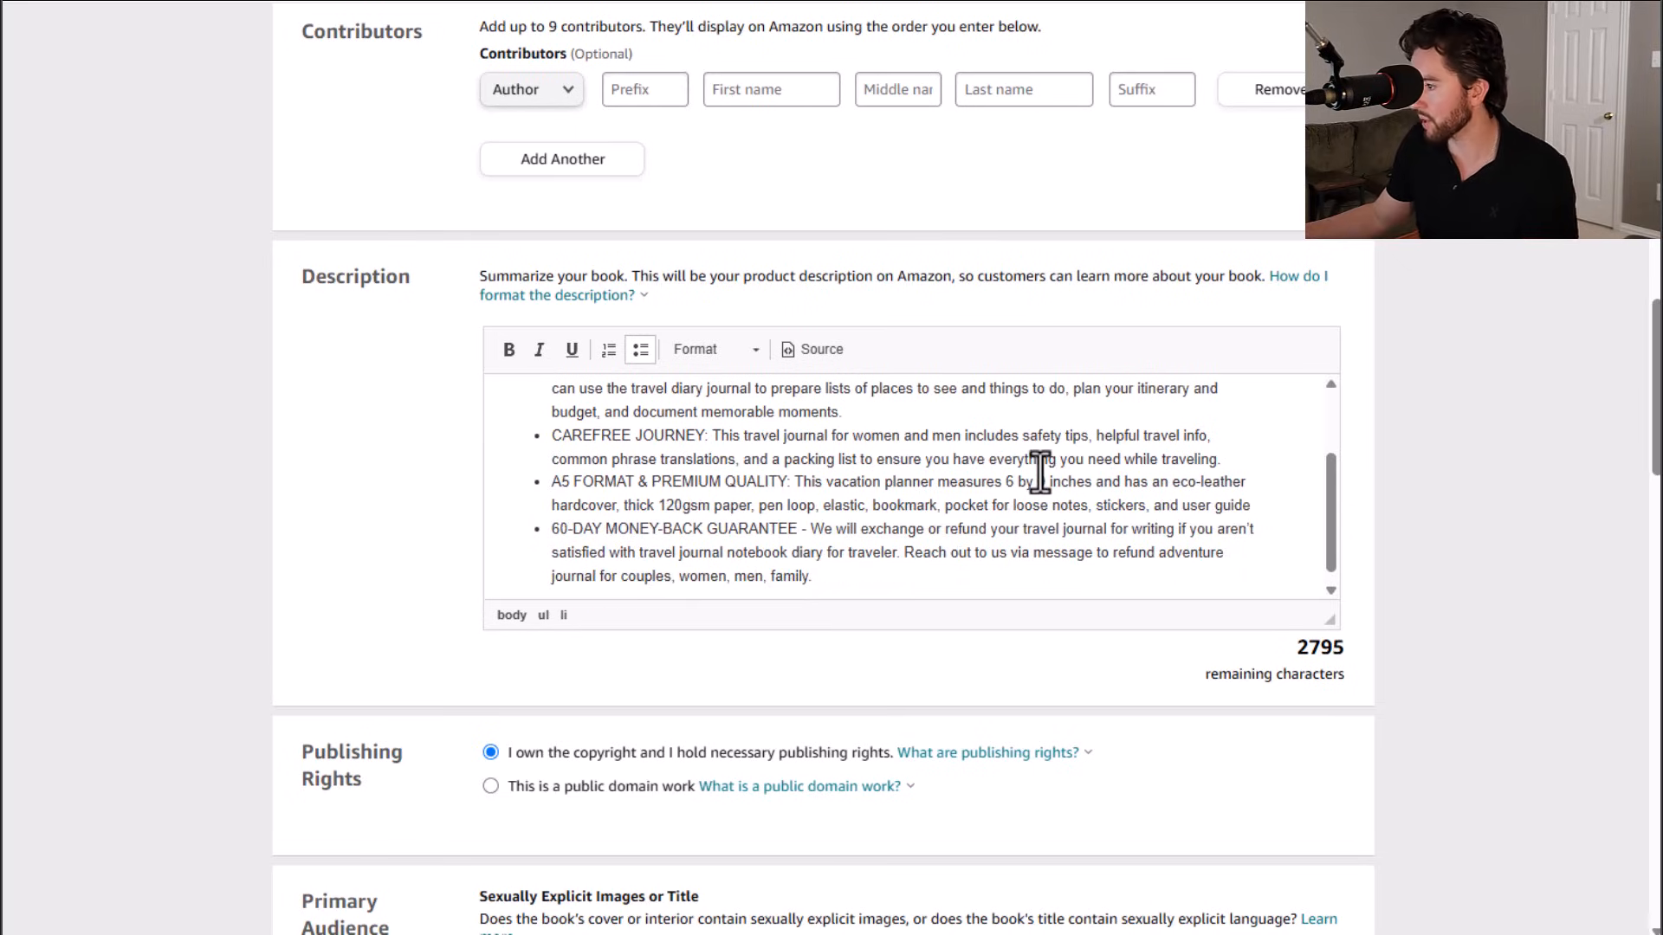
pyautogui.scroll(-1, 831, 531)
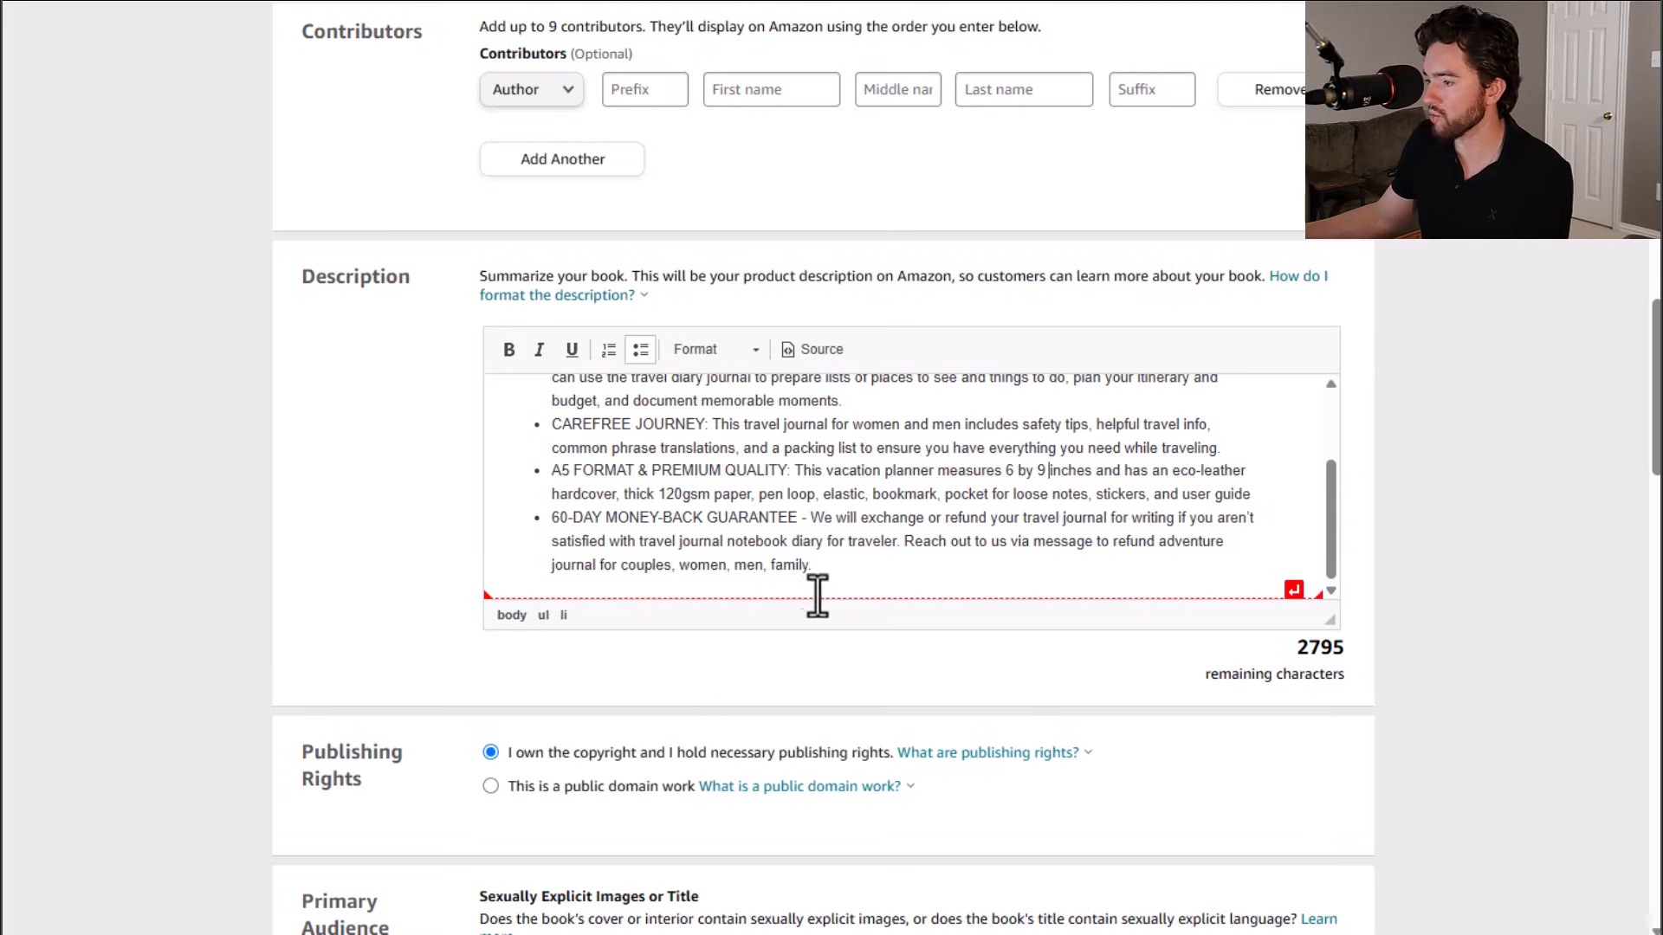
pyautogui.scroll(1, 641, 550)
pyautogui.scroll(2, 641, 550)
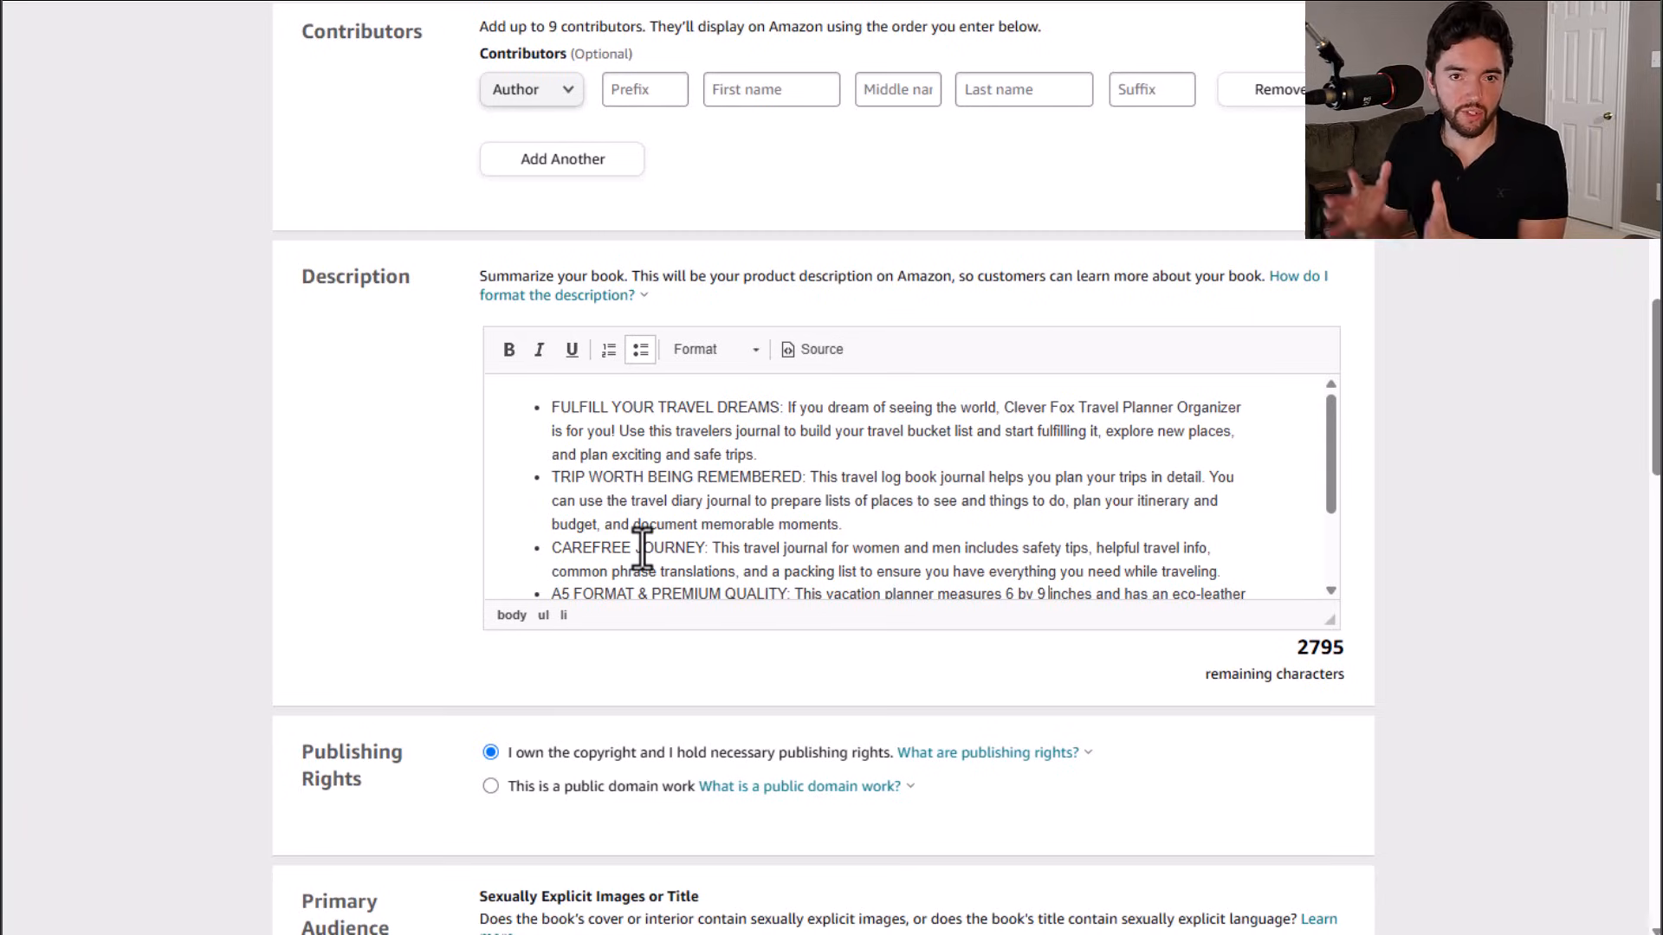
pyautogui.scroll(-15, 456, 568)
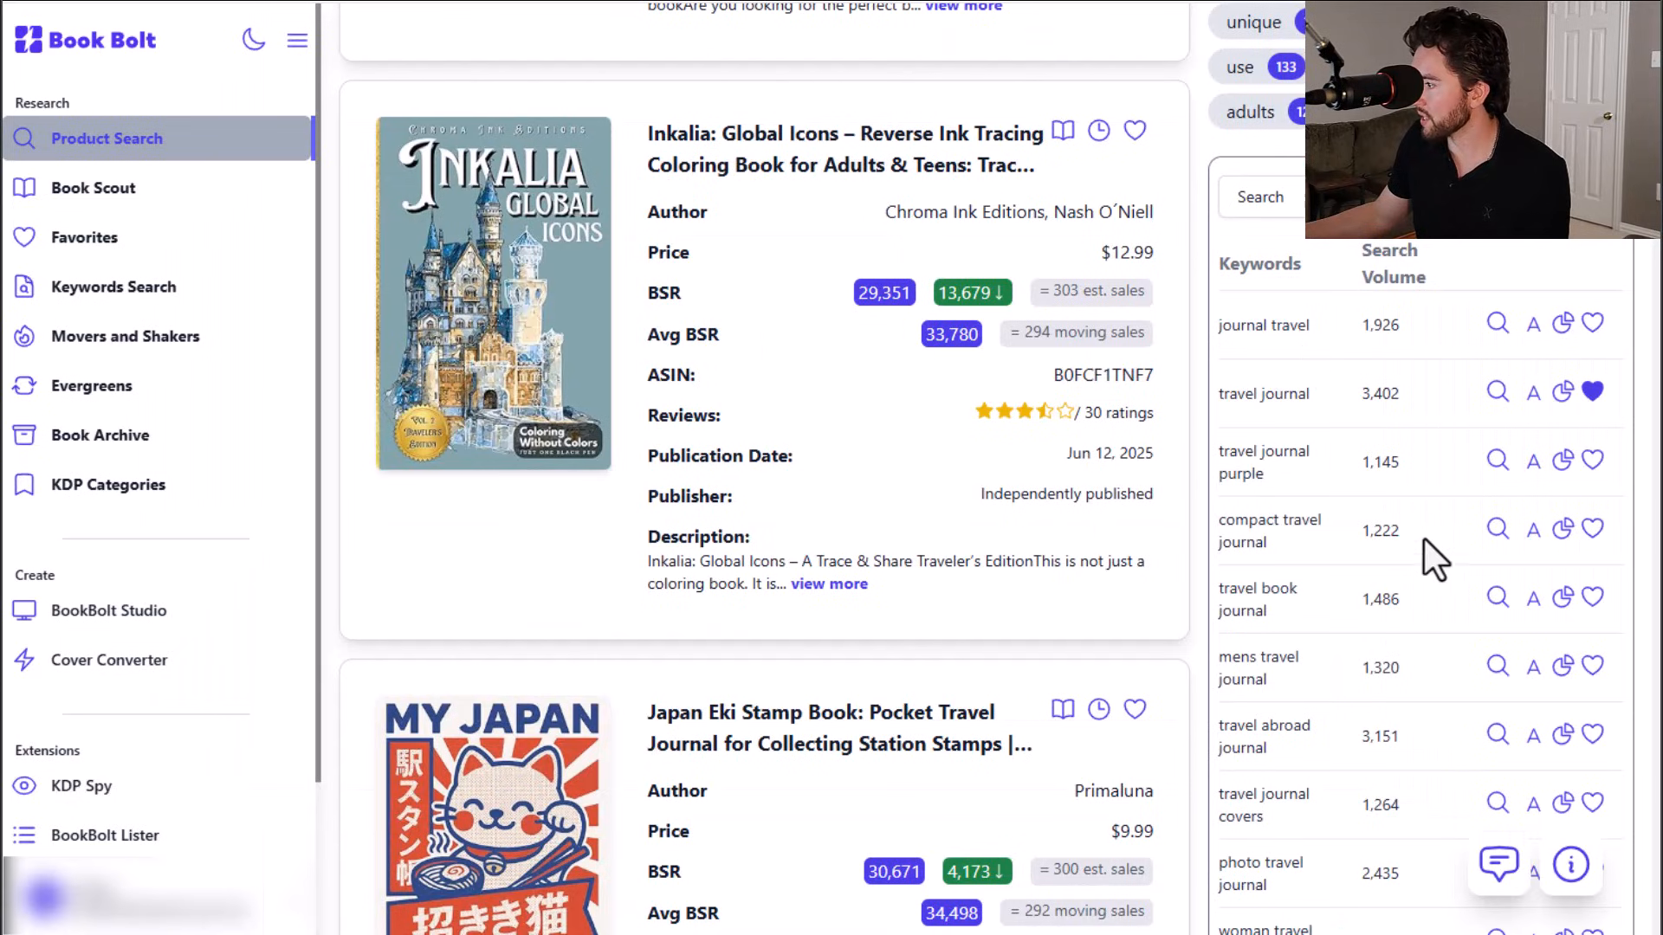
# Step: Browse the Book Bolt product search results and keyword word cloud for the travel journal niche
pyautogui.scroll(4, 1429, 549)
pyautogui.scroll(-5, 1429, 549)
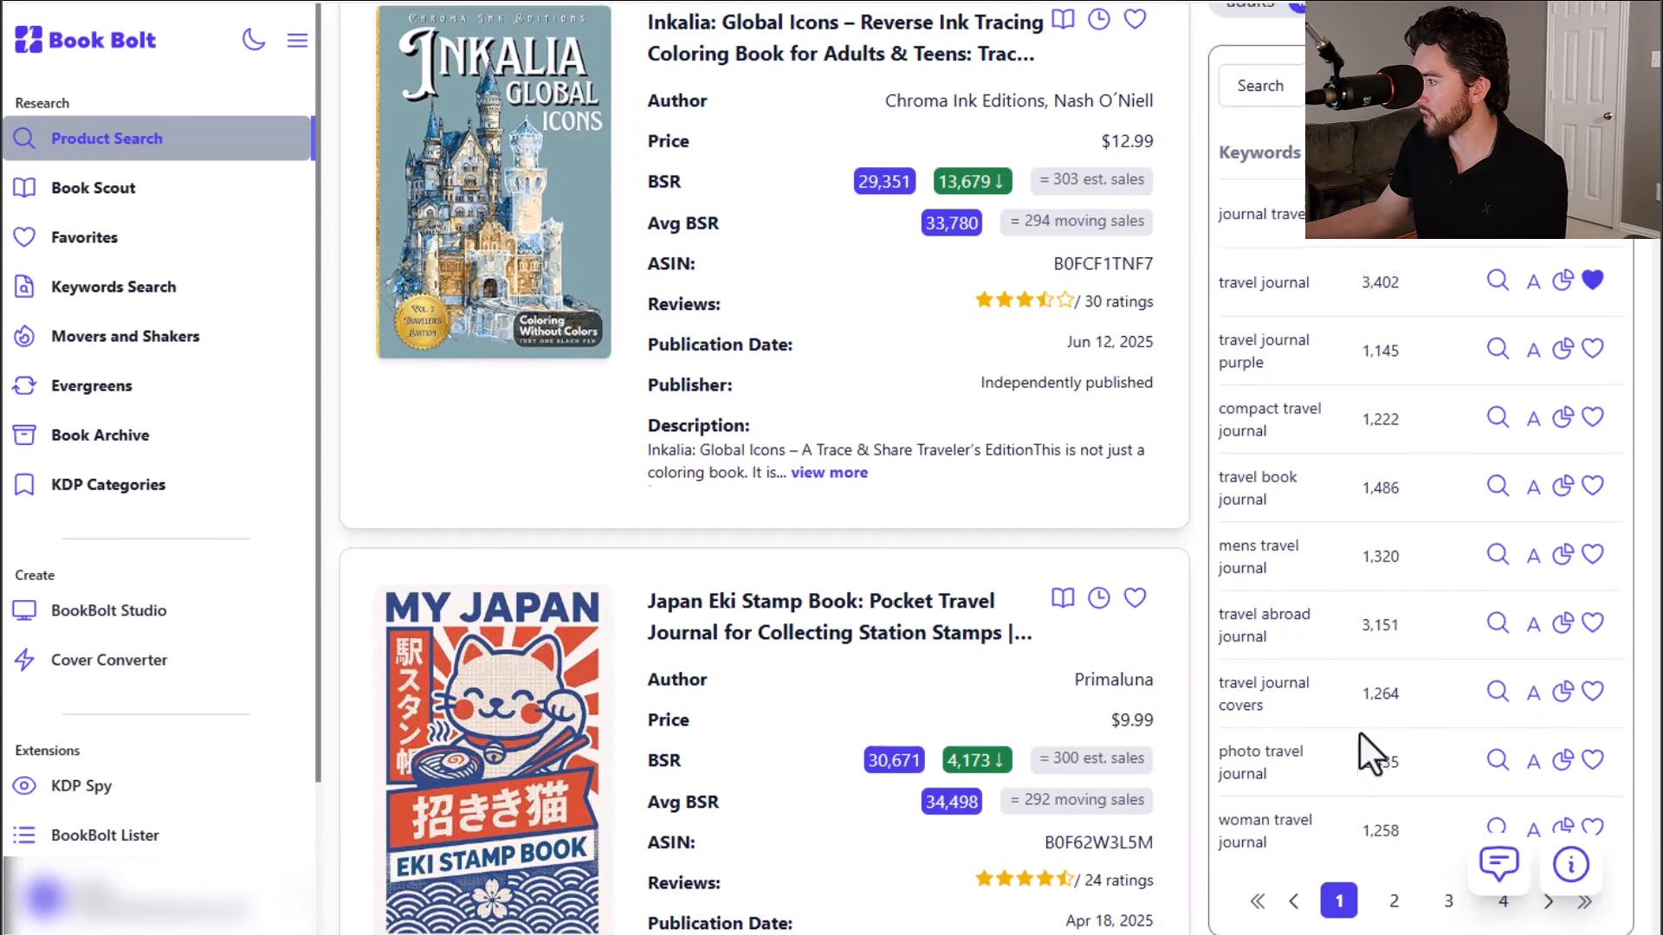
pyautogui.scroll(10, 1365, 734)
pyautogui.scroll(3, 1360, 726)
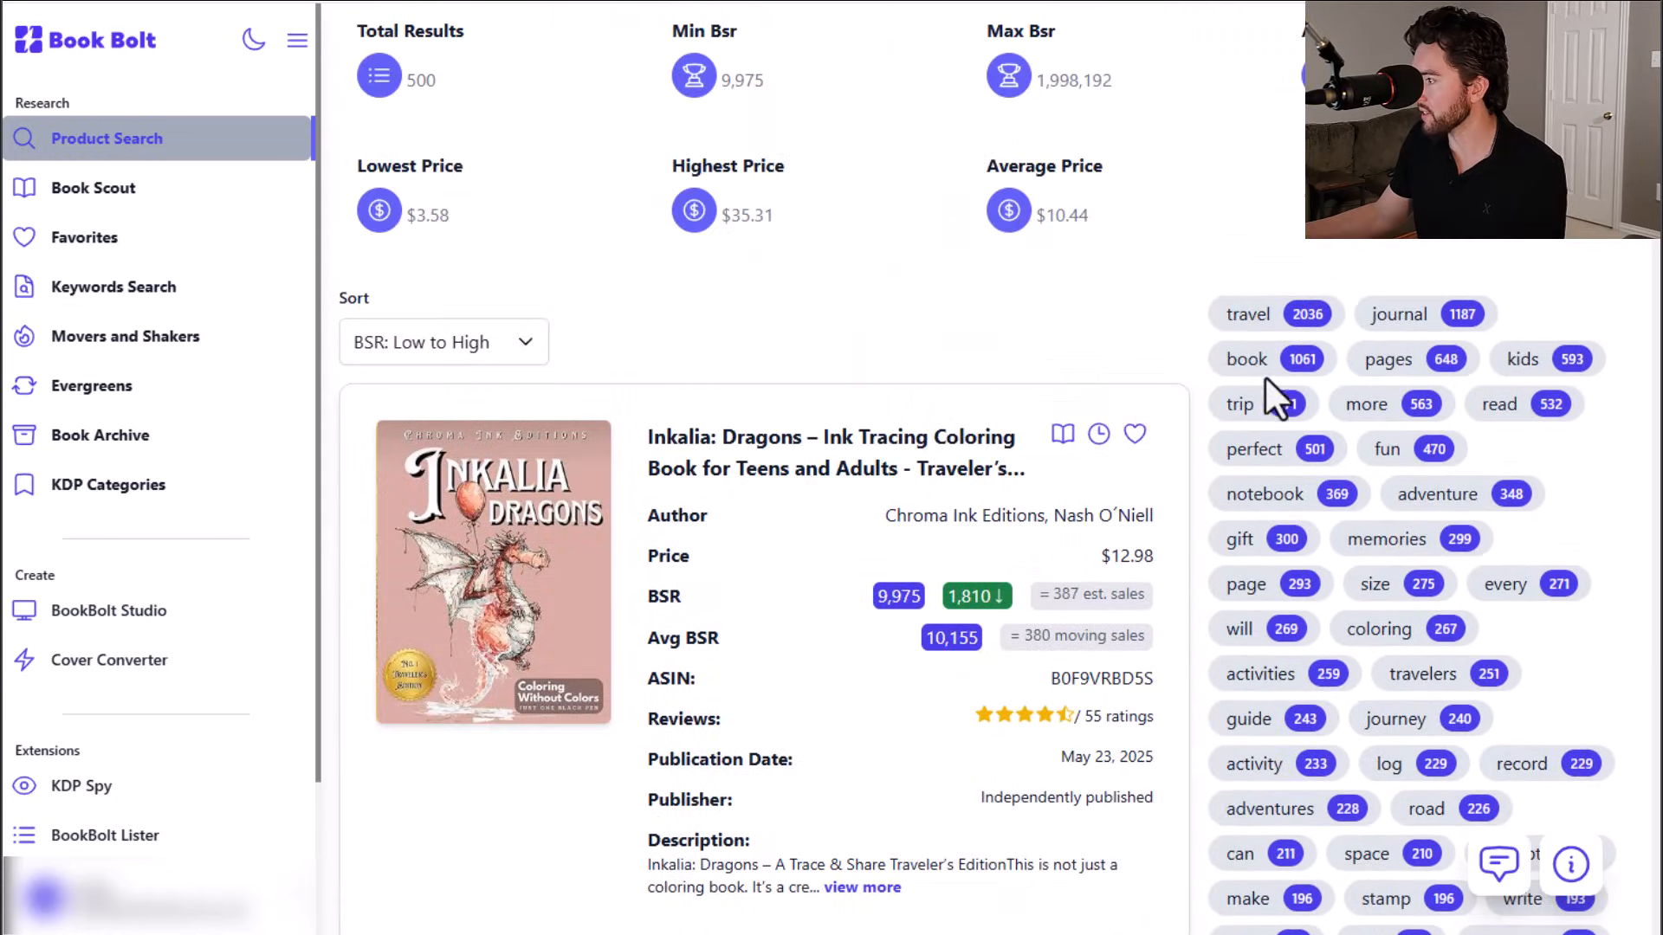
pyautogui.scroll(-3, 1271, 362)
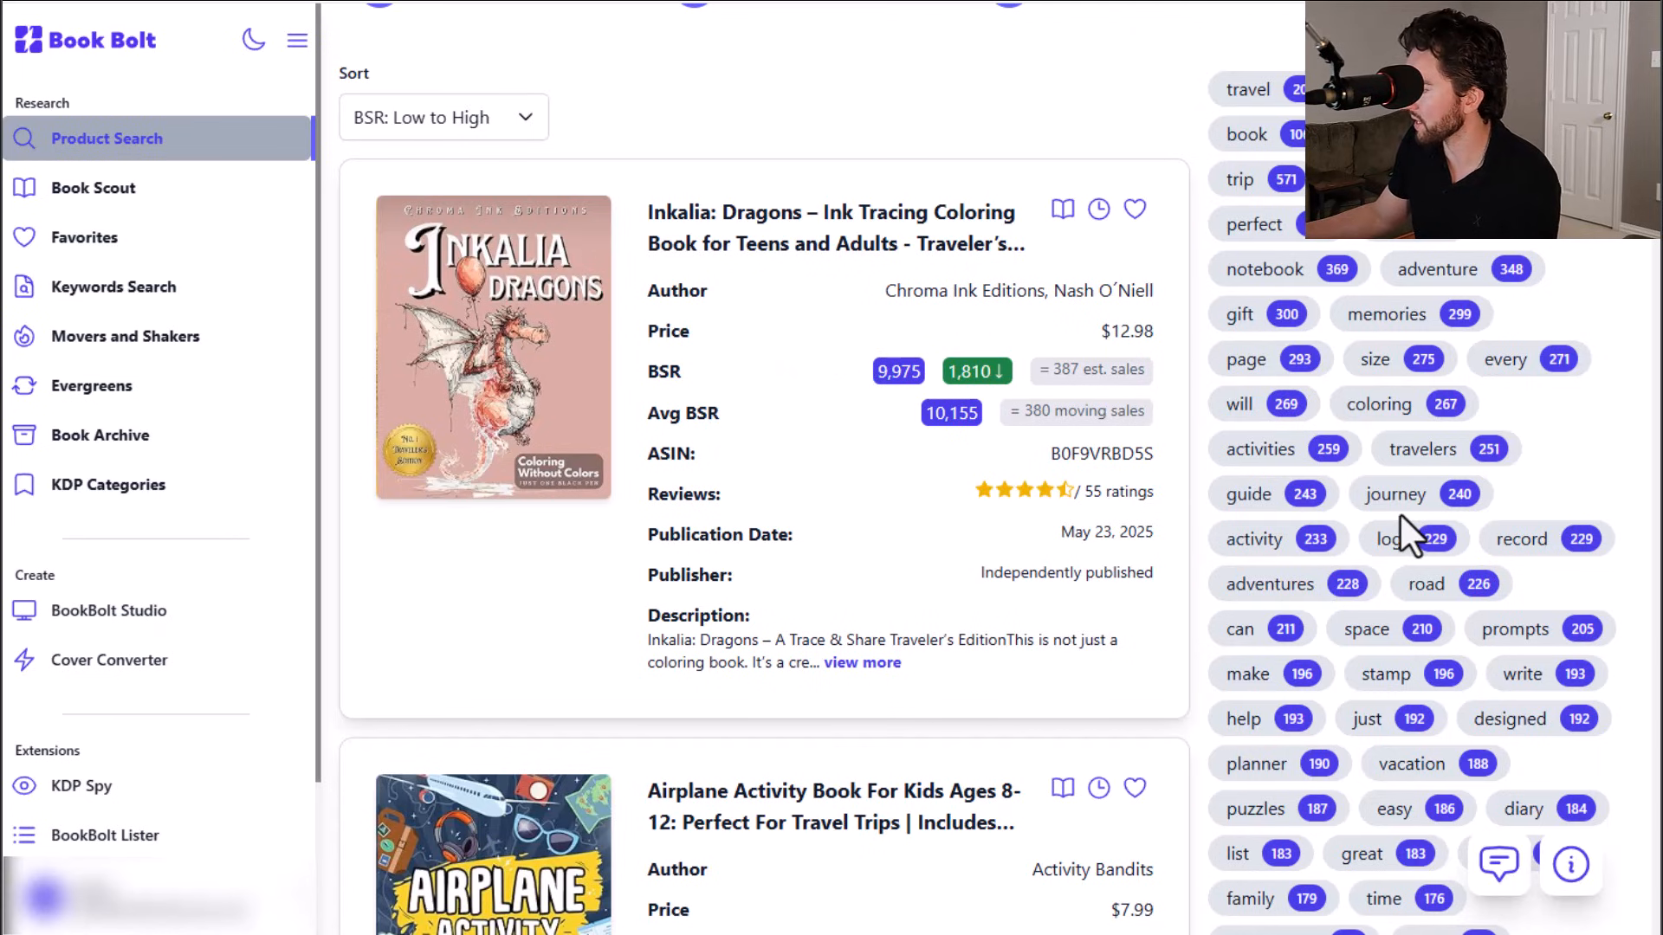
pyautogui.scroll(-1, 1400, 513)
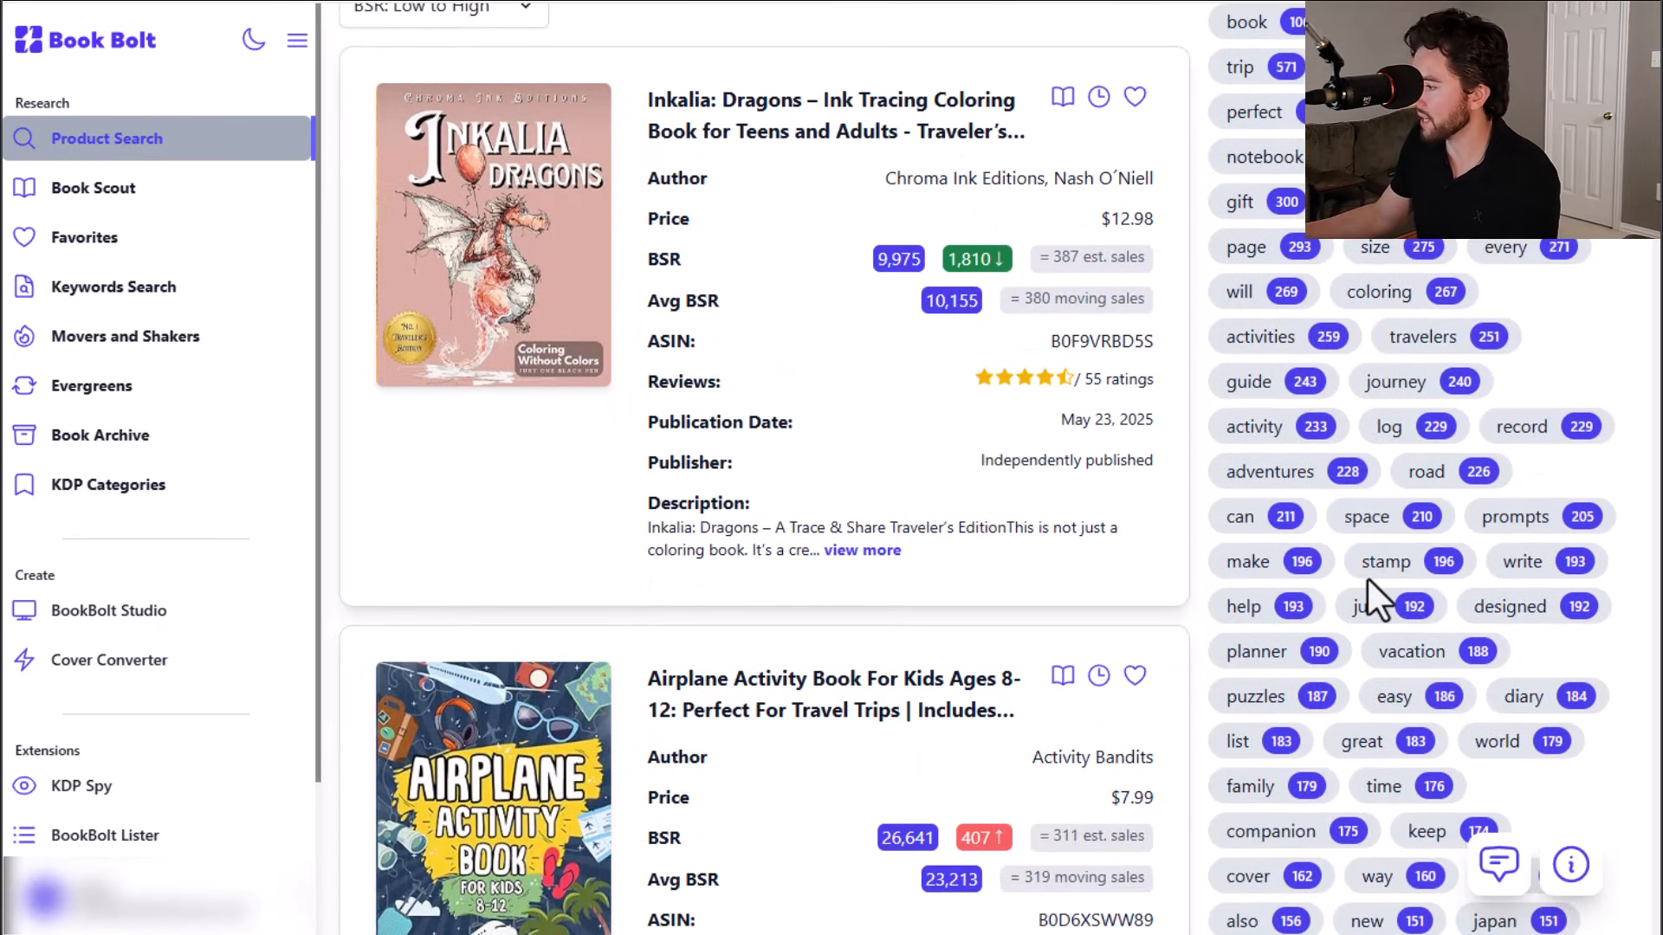
pyautogui.scroll(-3, 1369, 578)
pyautogui.scroll(-2, 1386, 593)
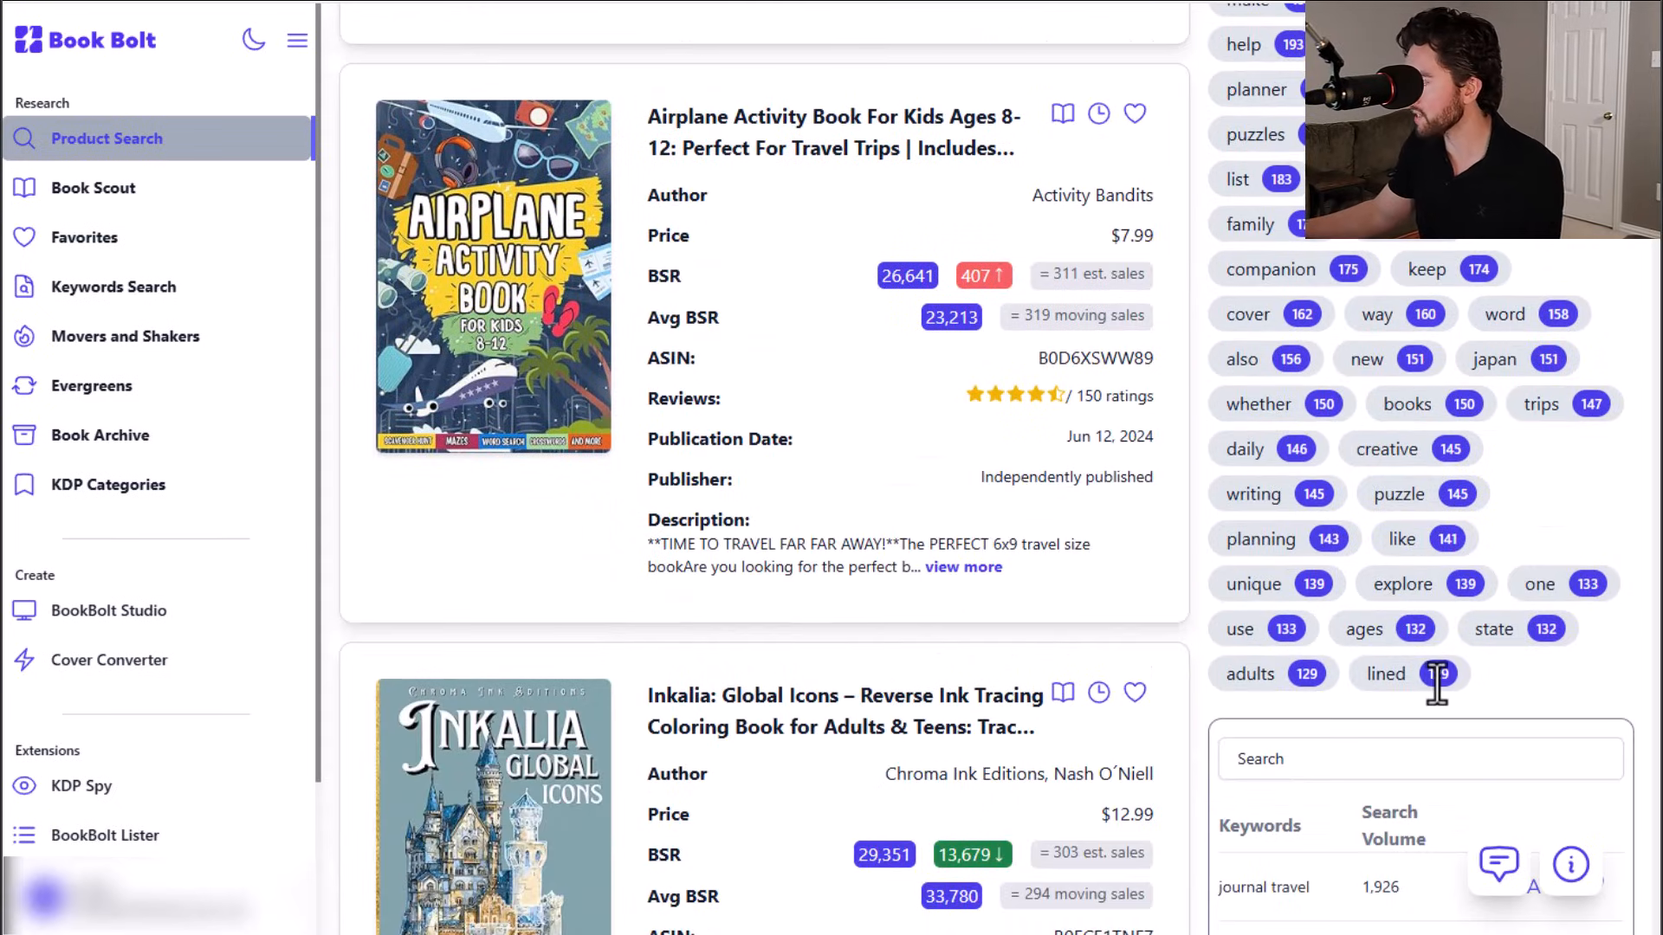
pyautogui.scroll(6, 1391, 569)
pyautogui.scroll(2, 1393, 574)
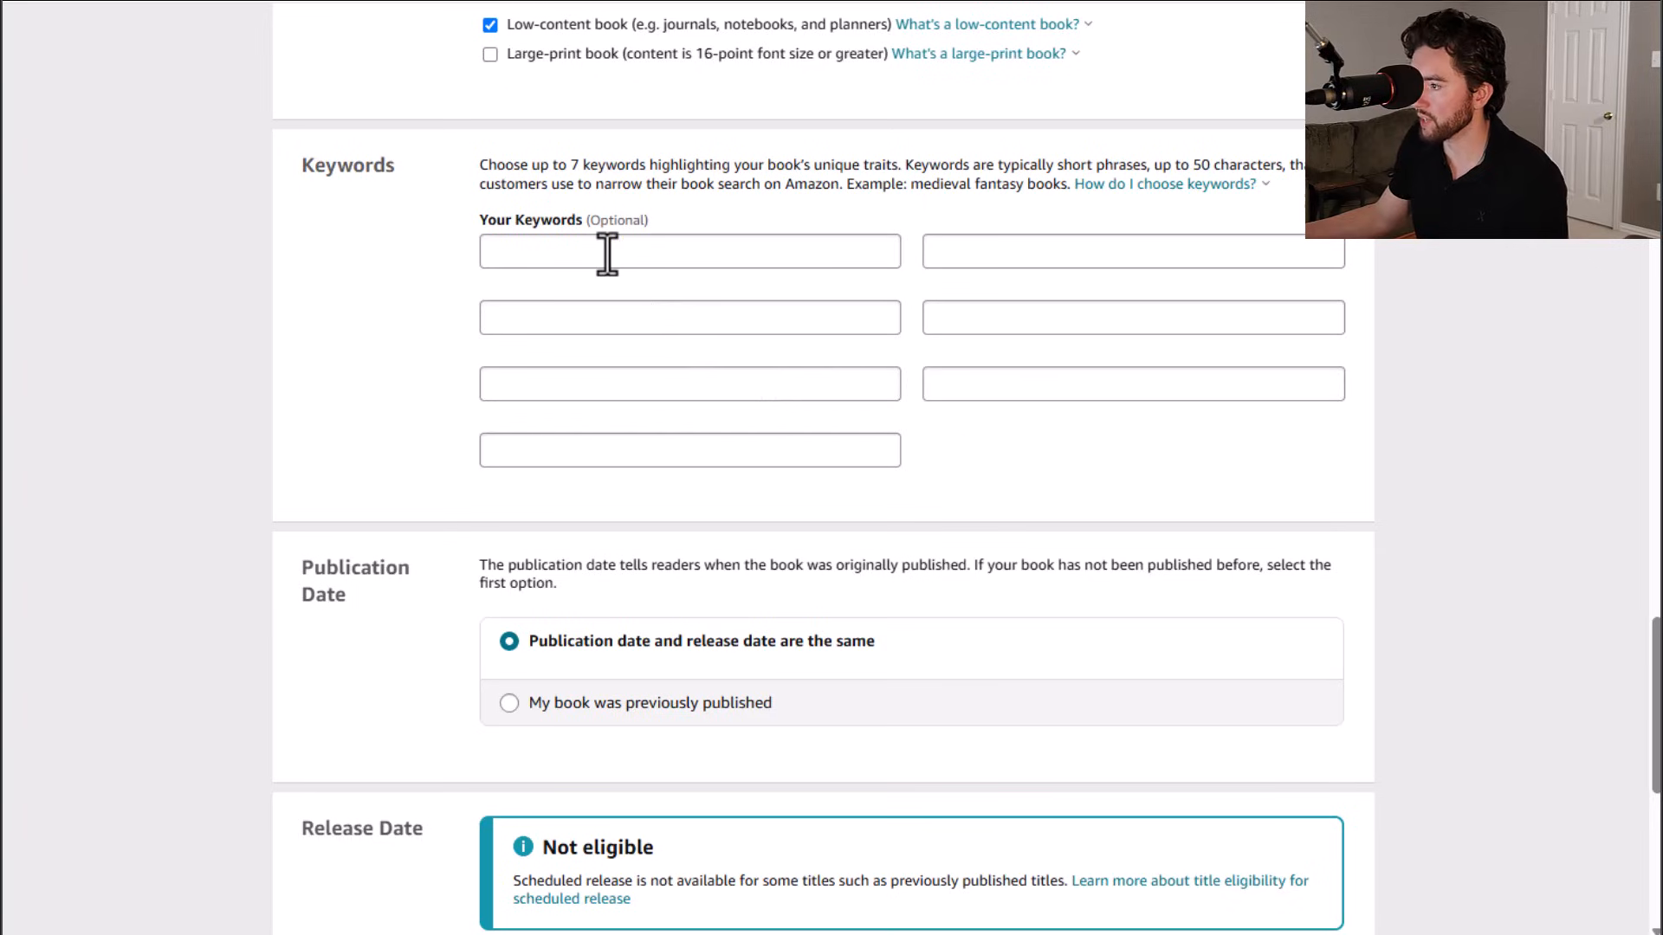
# Step: Enter seven keywords: travel book journal, travel planner, woman travel journal, men travel journal, travel organizer, travel journal blank, travel journal bulk
pyautogui.click(605, 252)
pyautogui.write('travel')
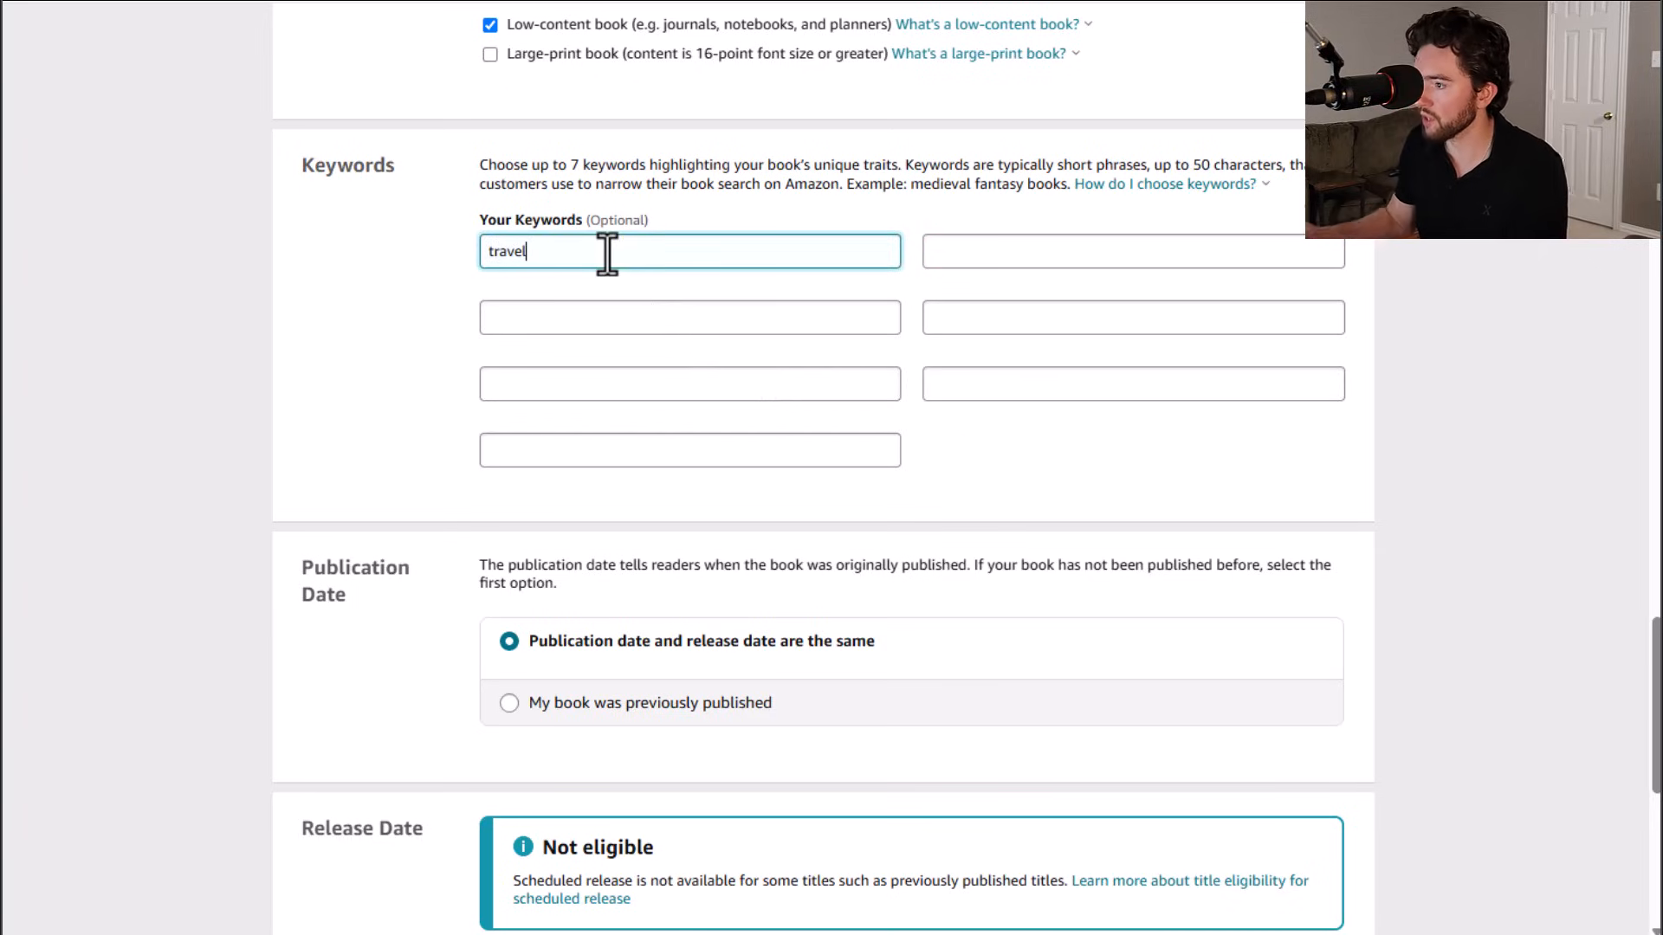
pyautogui.click(947, 252)
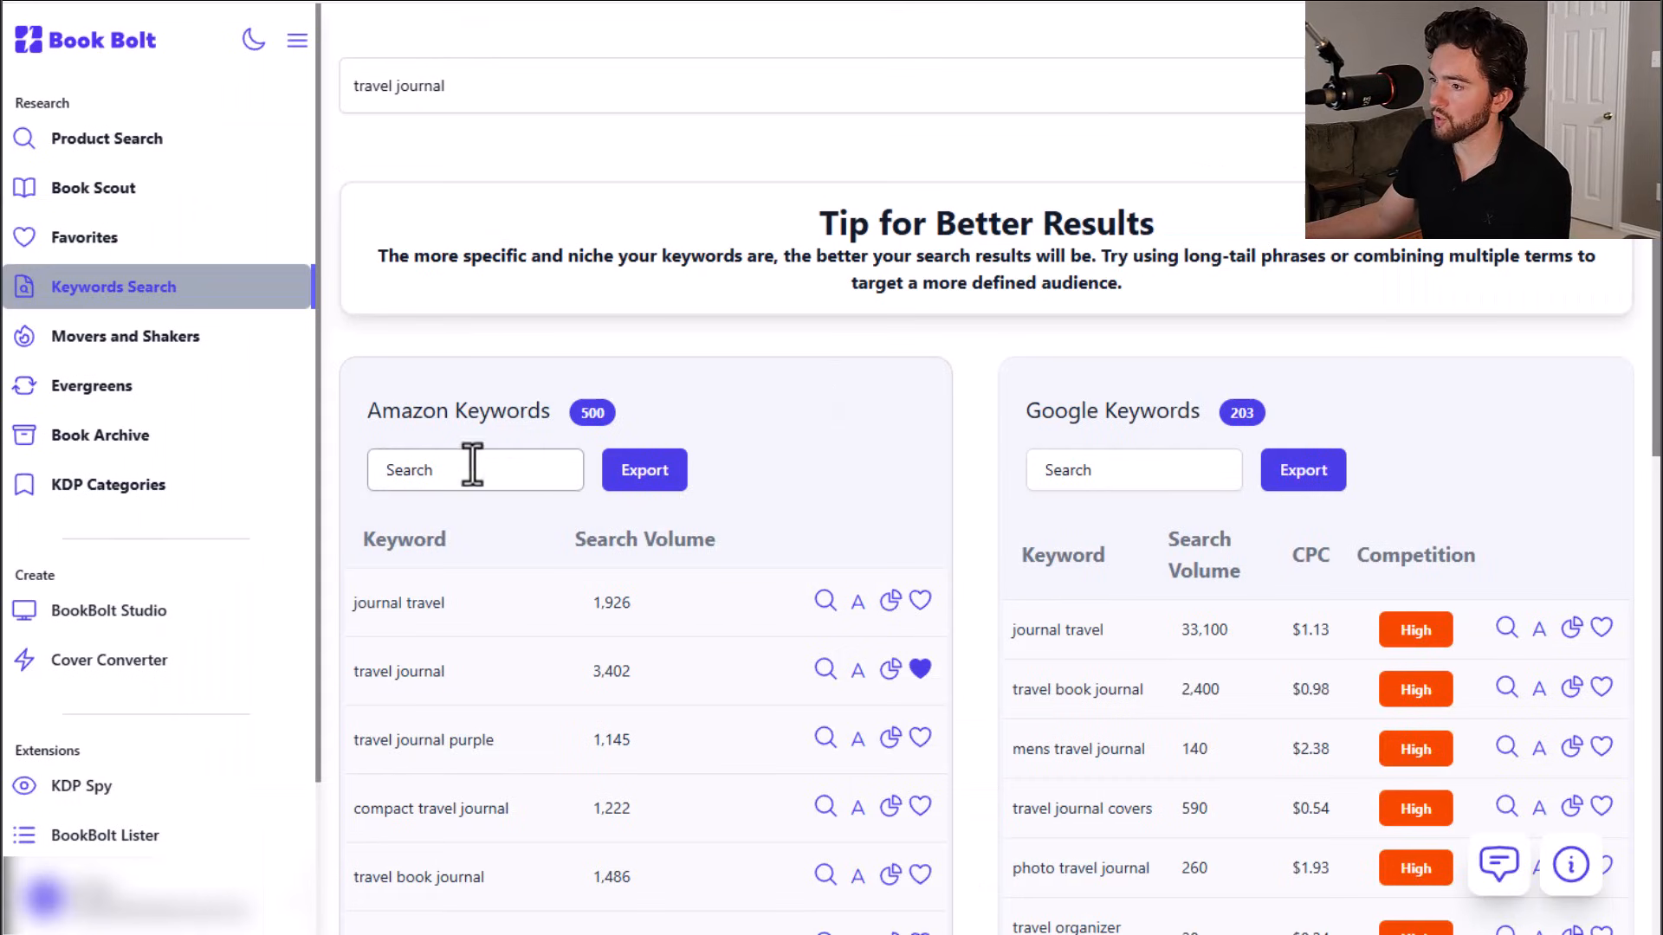
pyautogui.scroll(-2, 408, 405)
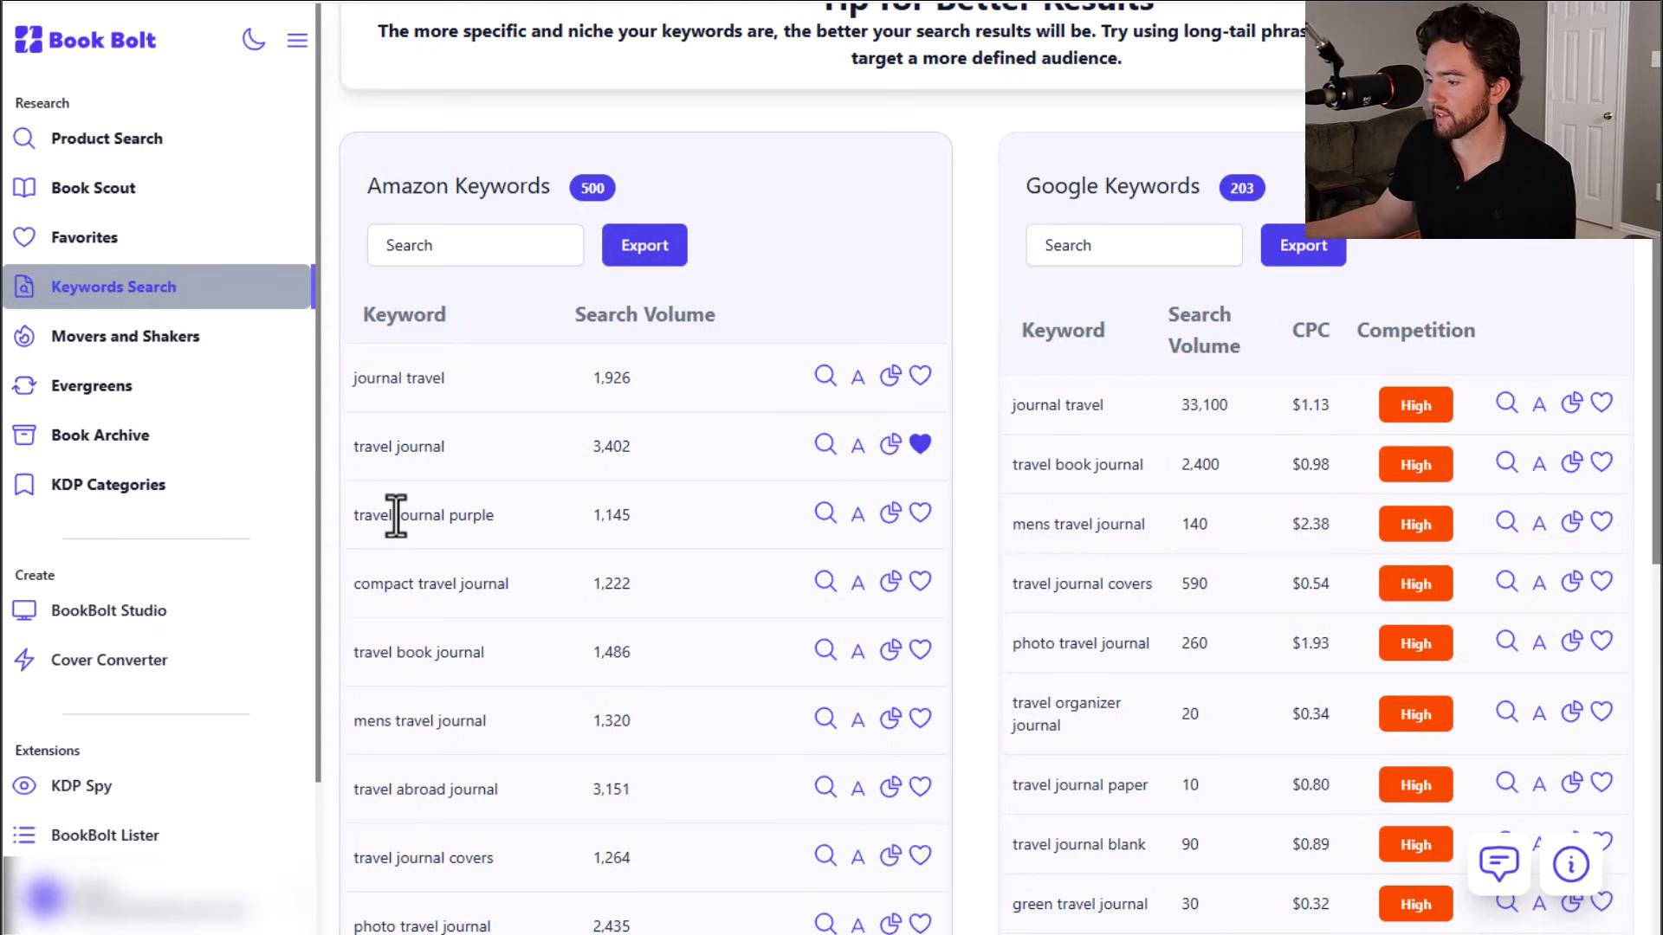
pyautogui.scroll(-1, 396, 516)
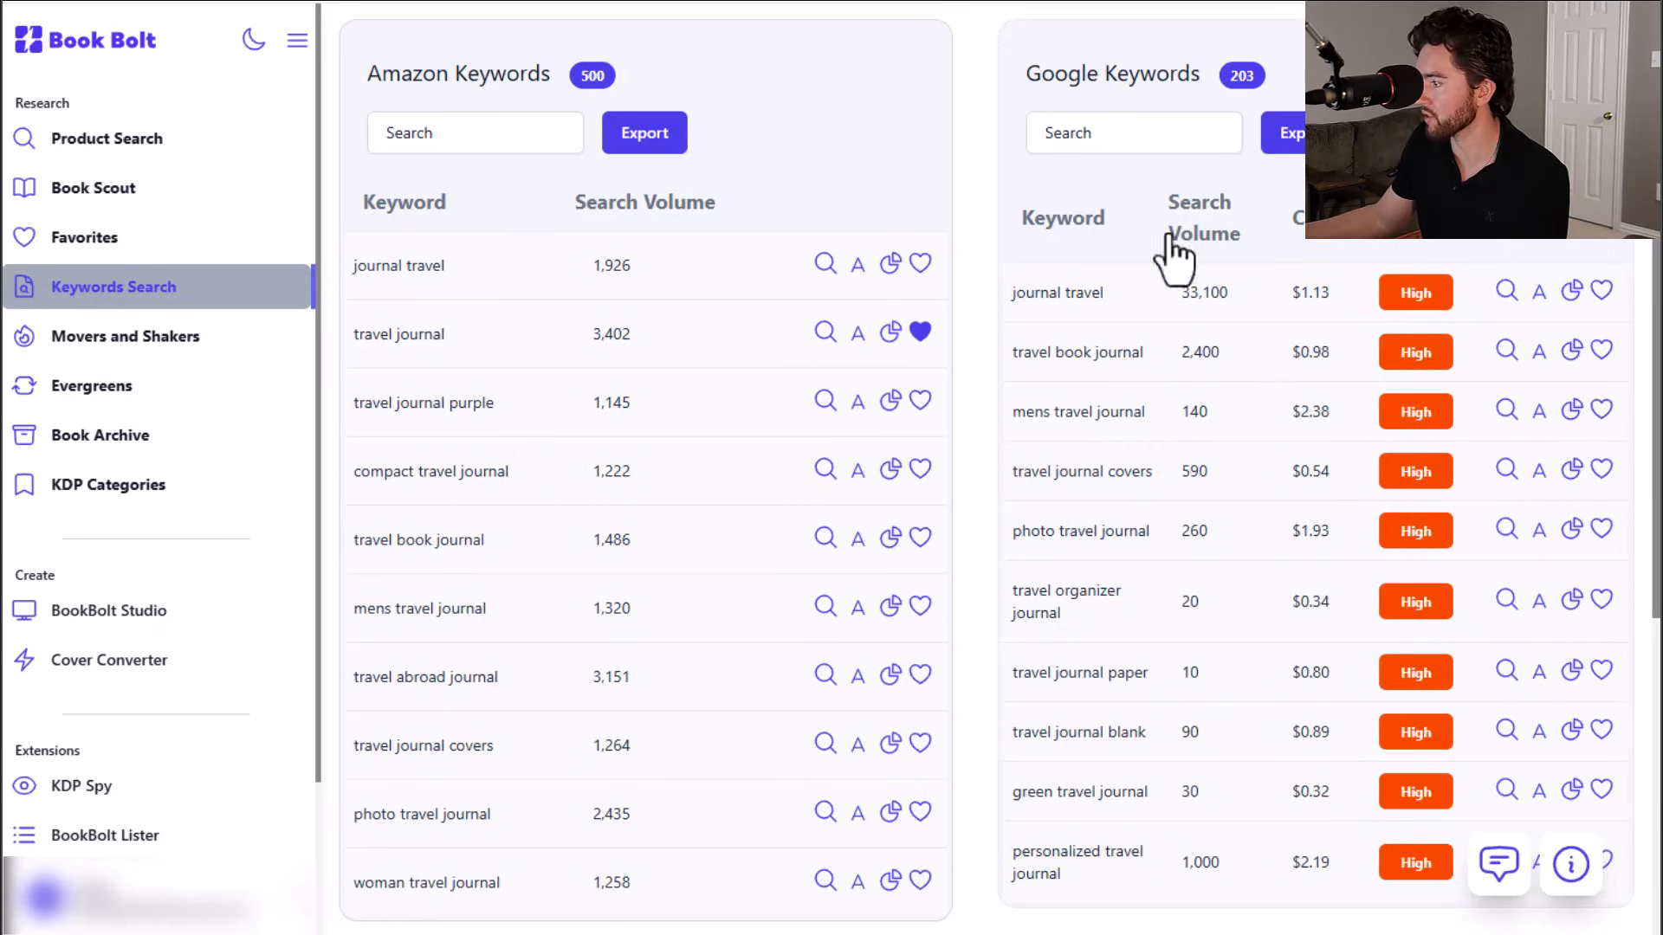
pyautogui.scroll(-4, 1206, 726)
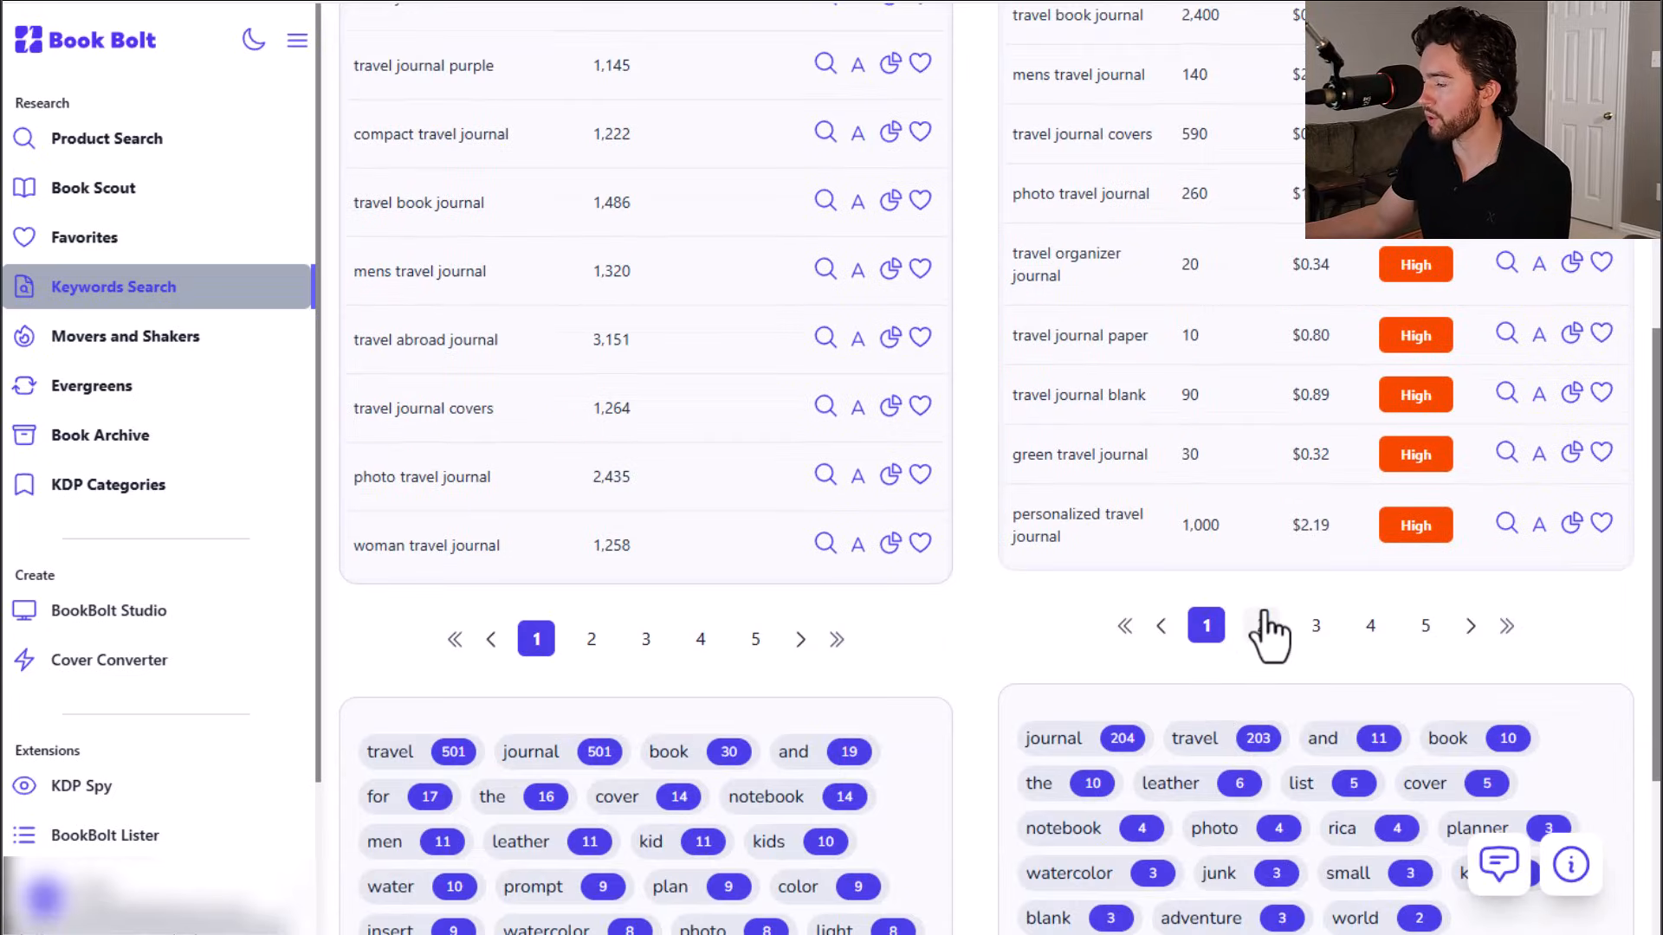
pyautogui.scroll(3, 1266, 624)
pyautogui.scroll(2, 1267, 633)
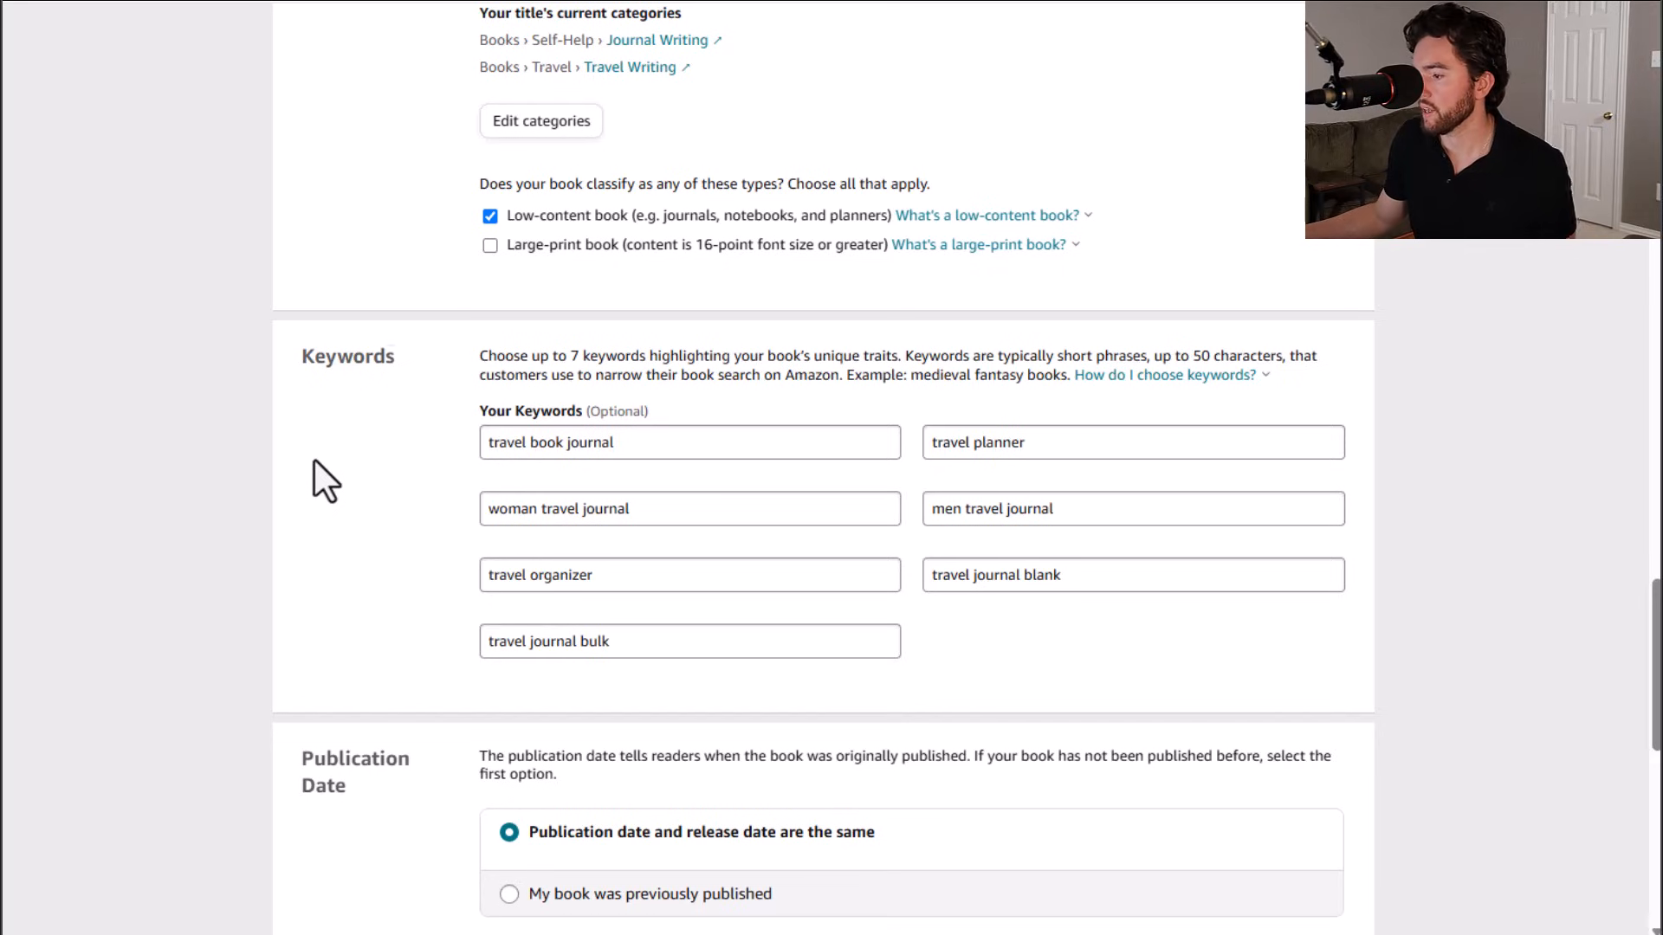
# Step: Keep release-now publication and save and continue to the Paperback Content page
pyautogui.scroll(-5, 314, 460)
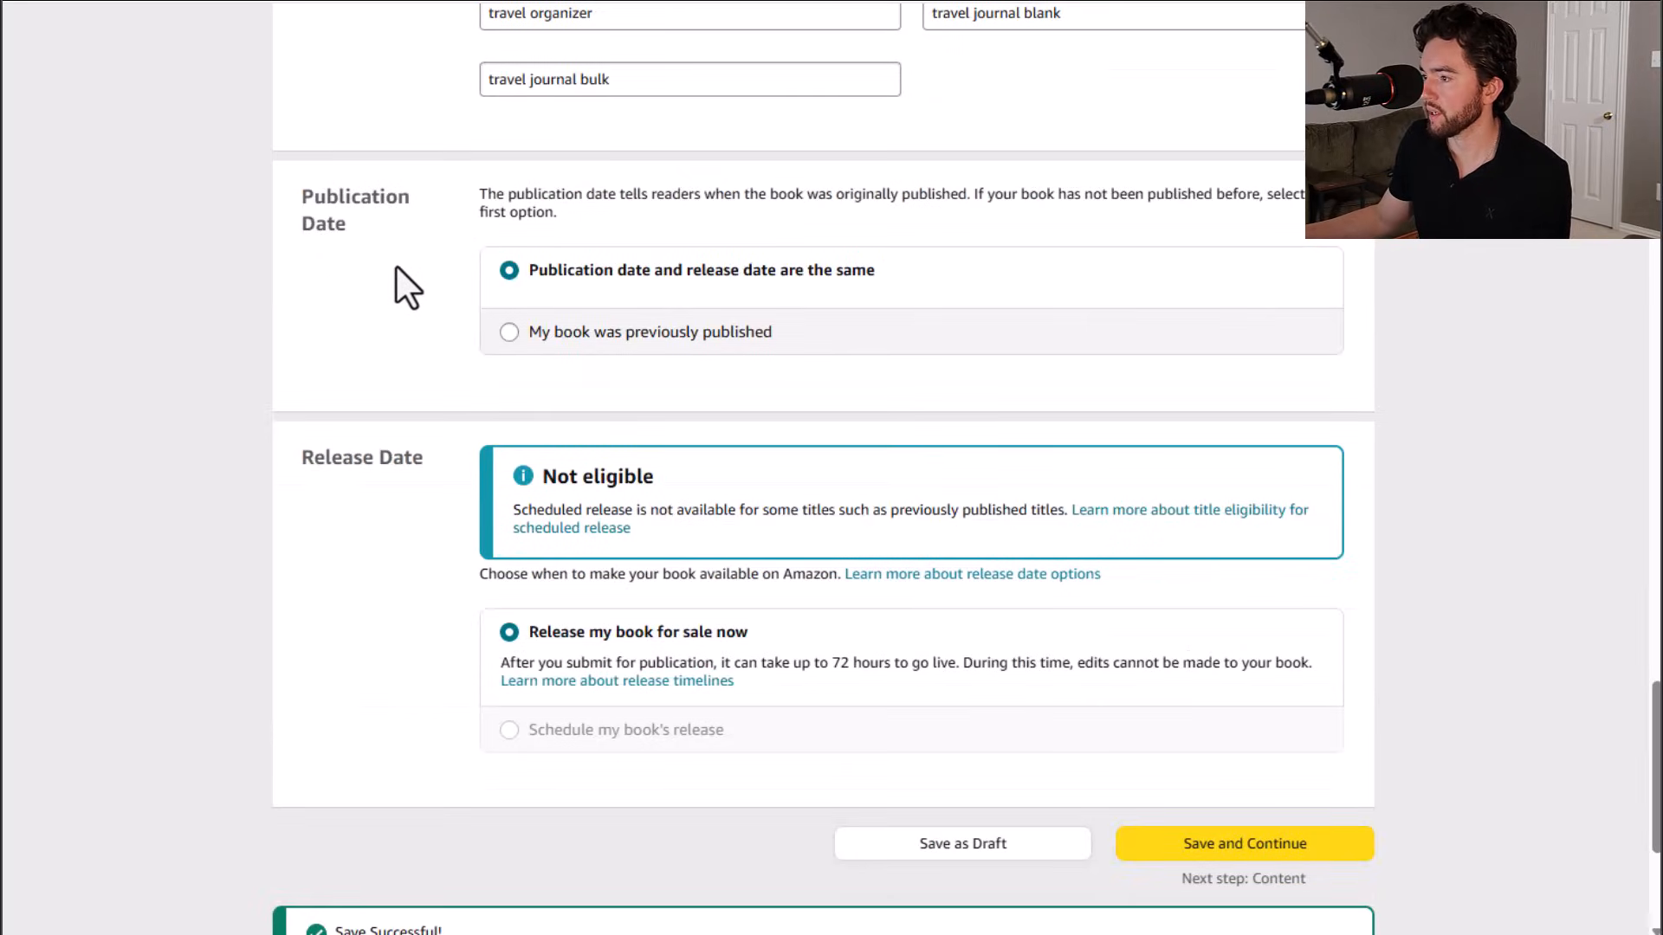
pyautogui.scroll(-1, 386, 501)
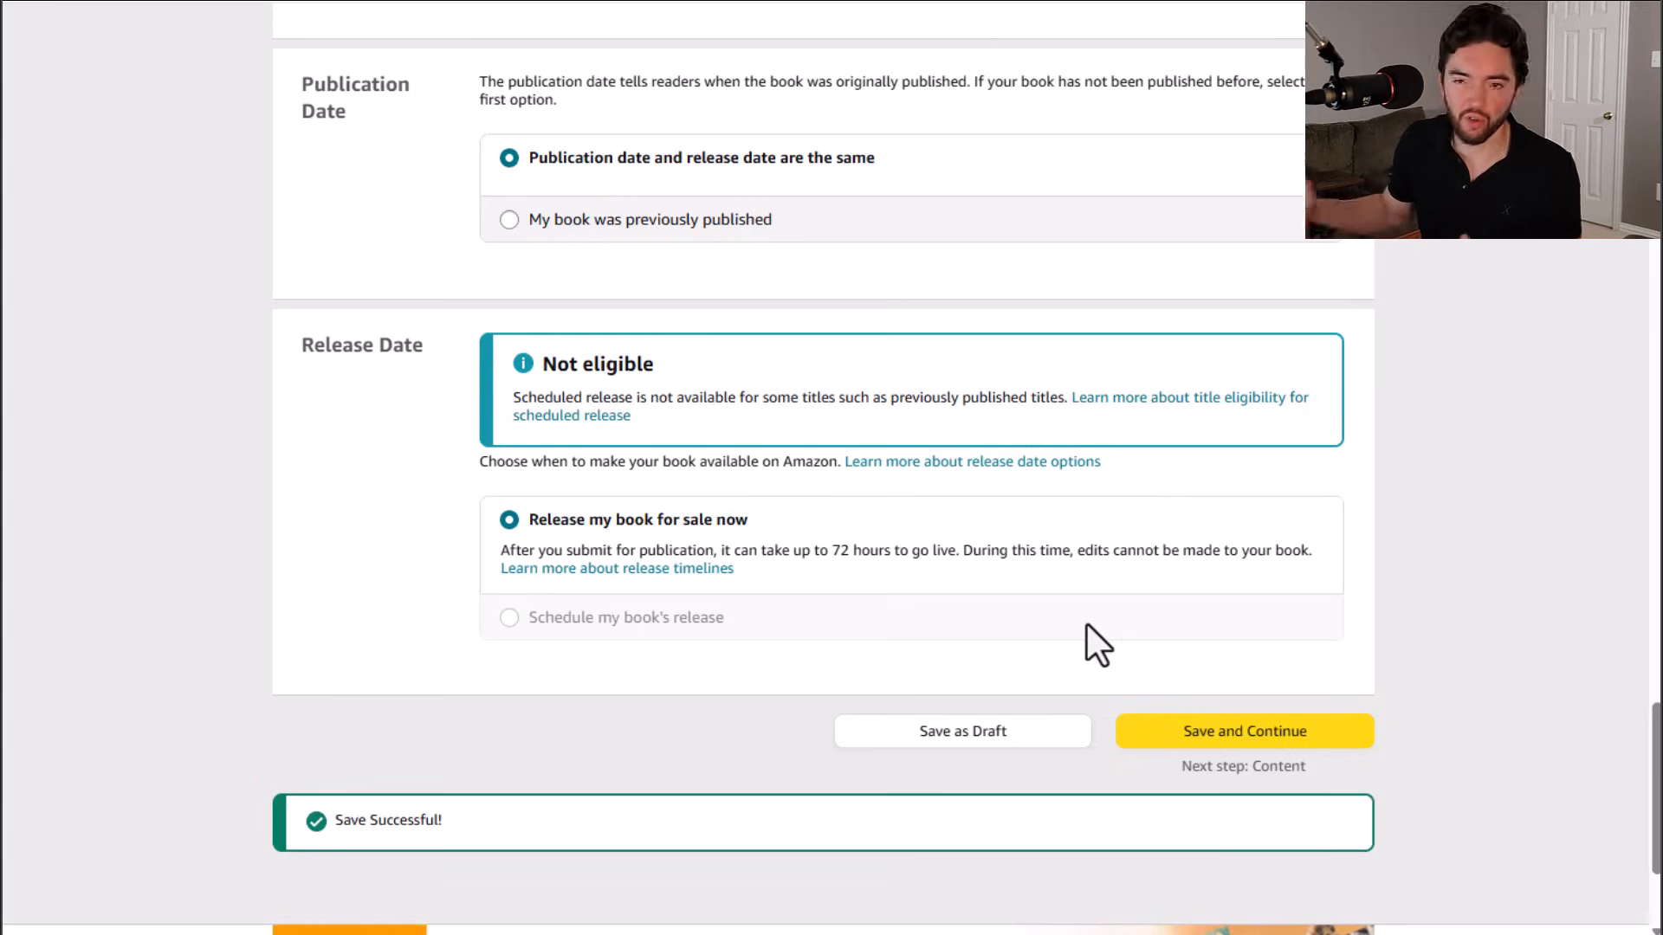
pyautogui.click(1239, 734)
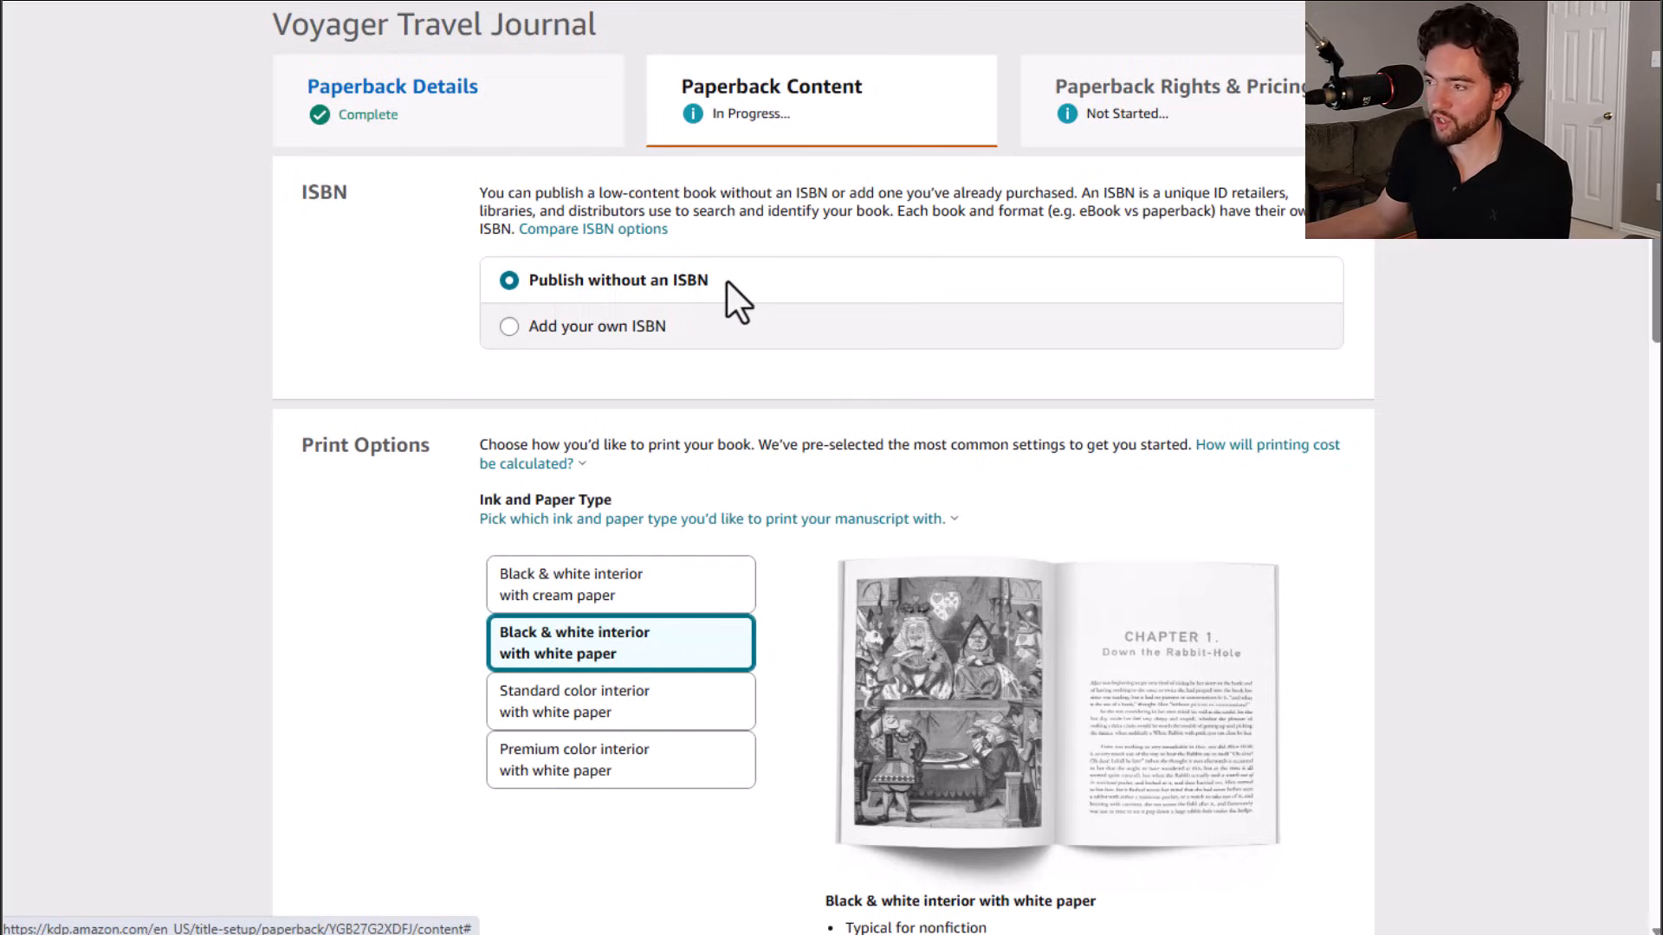
# Step: Review the ISBN and print options: ink and paper type, trim size, bleed and cover finish
pyautogui.scroll(-4, 728, 286)
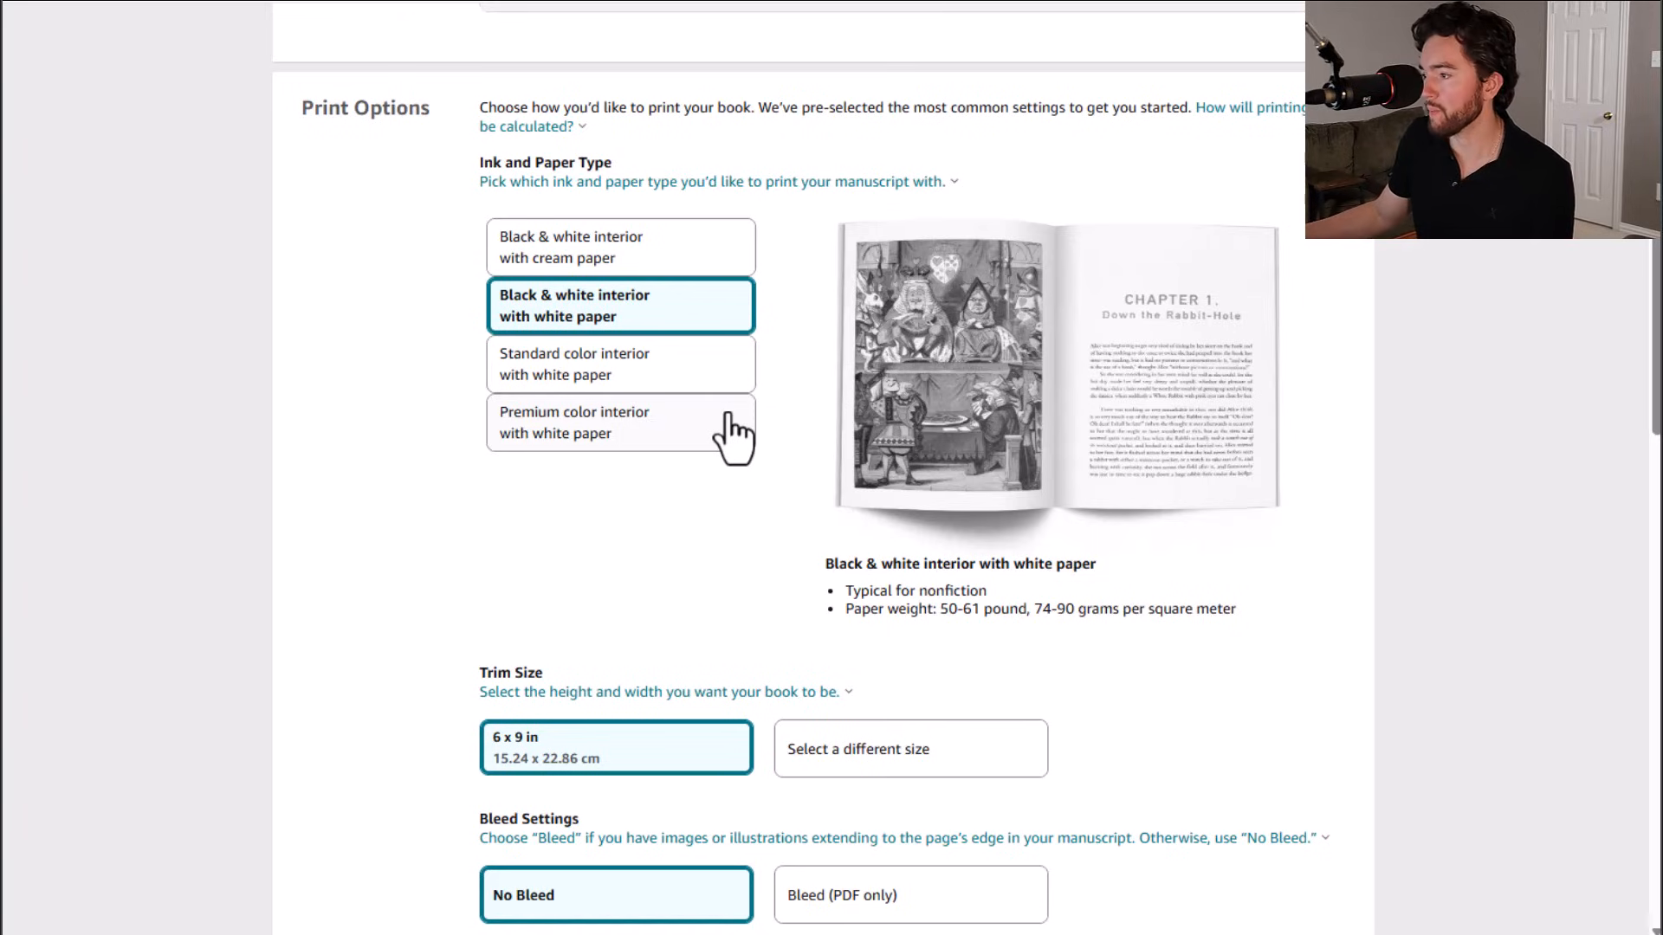
pyautogui.scroll(-5, 788, 277)
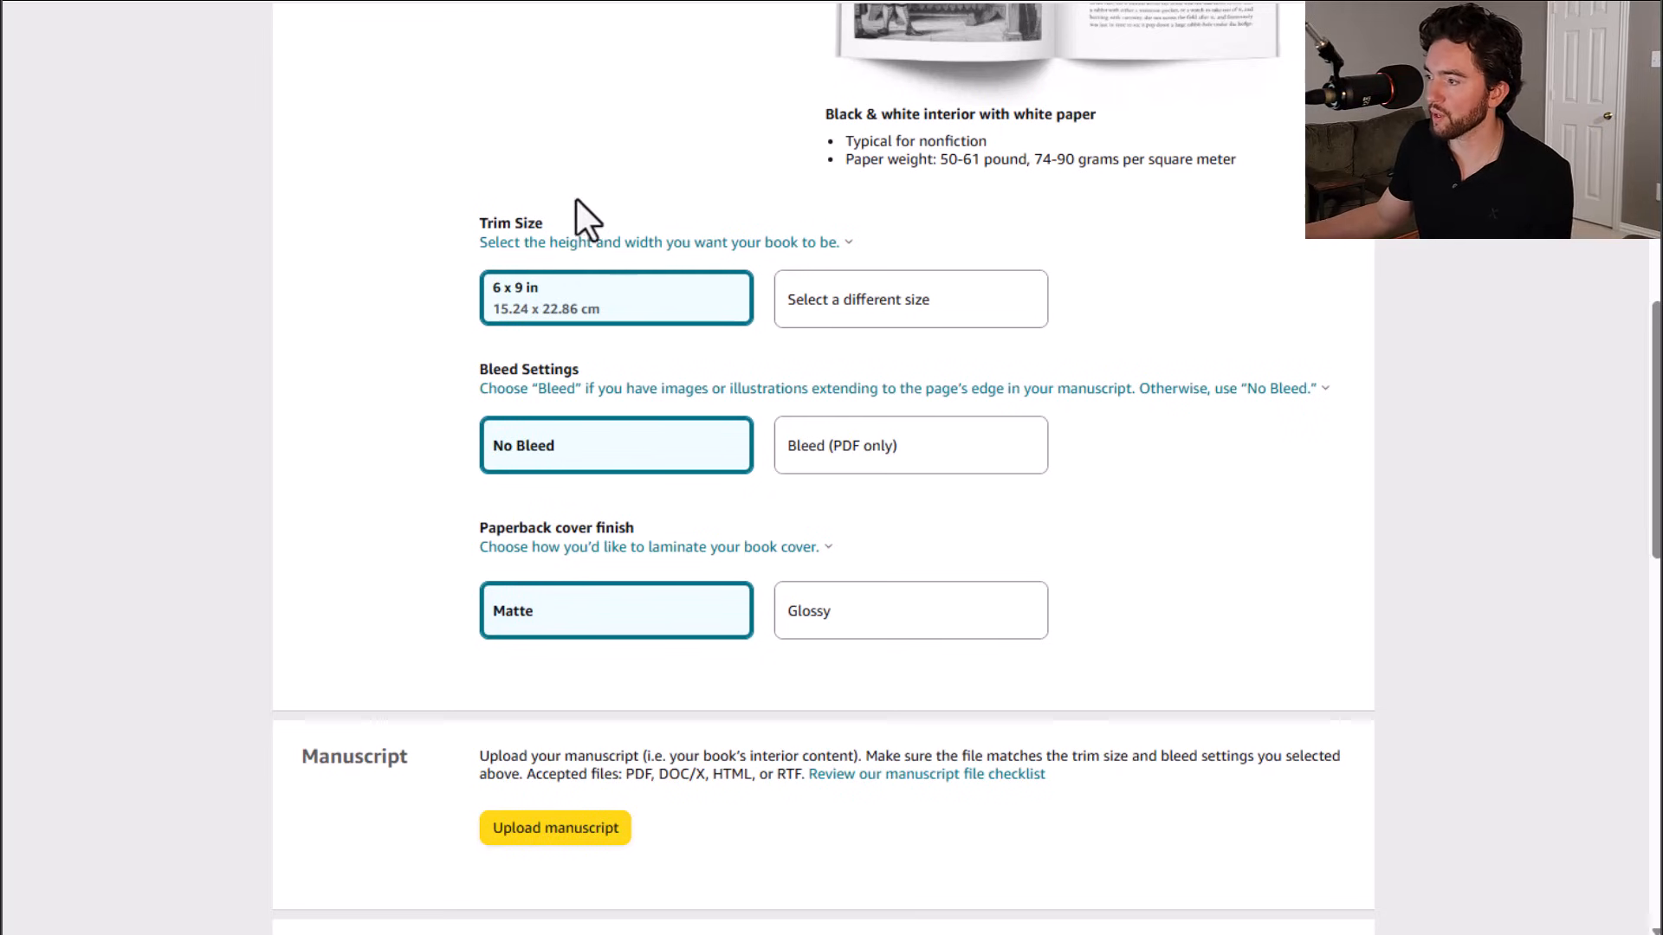
pyautogui.scroll(5, 731, 446)
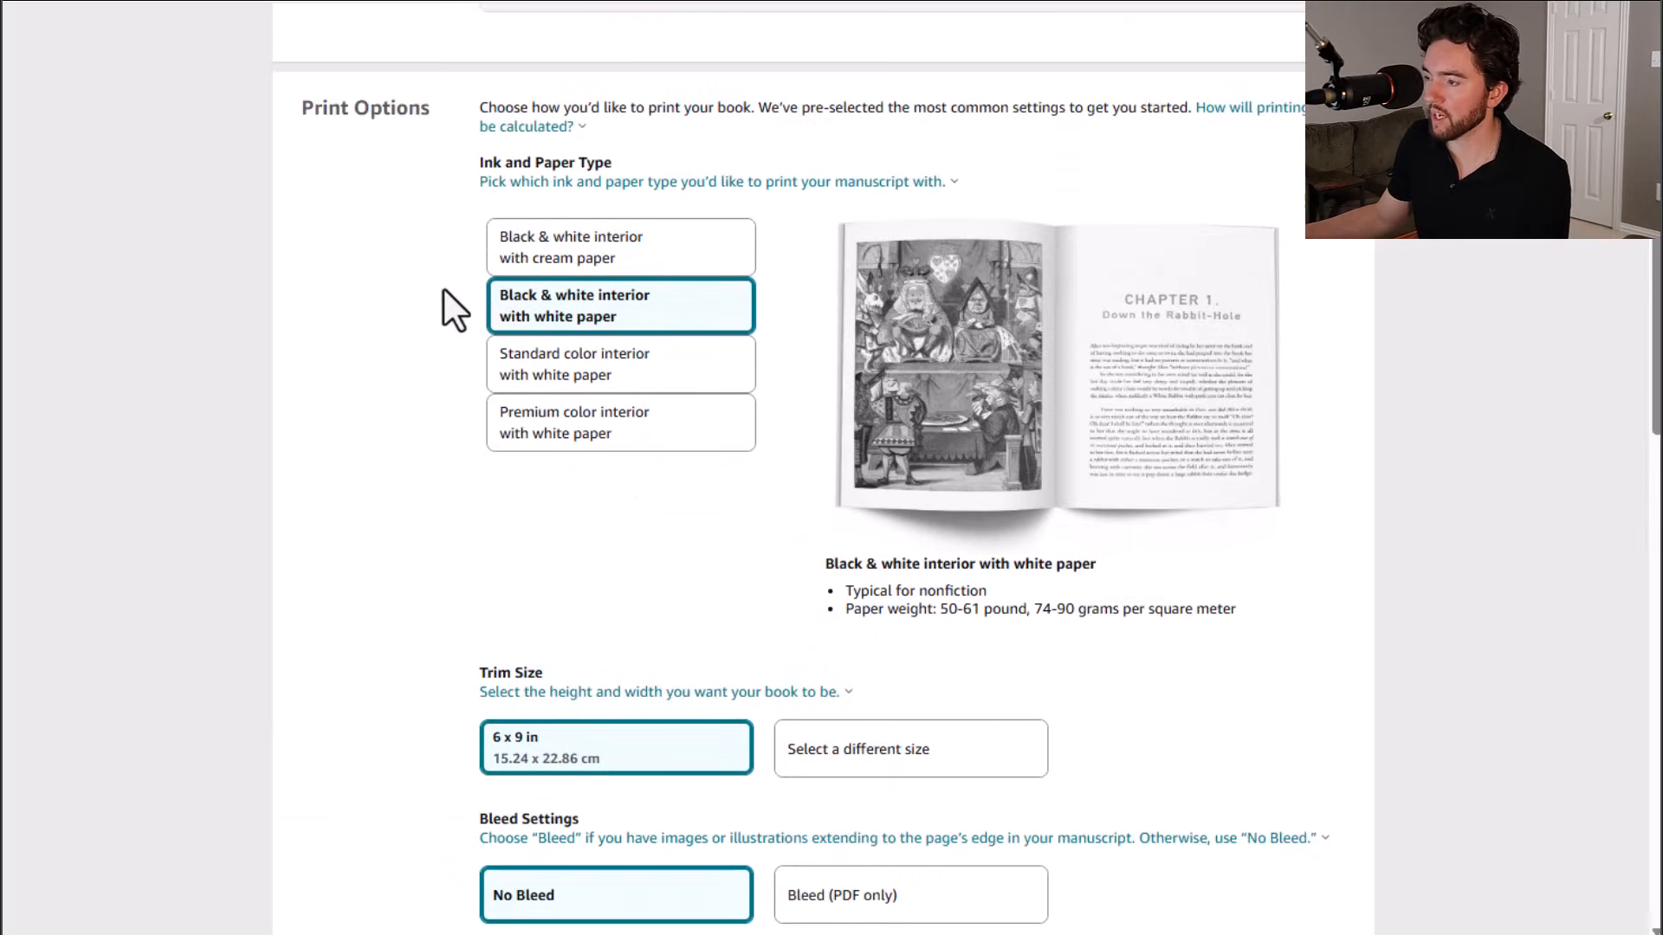
pyautogui.scroll(-4, 433, 280)
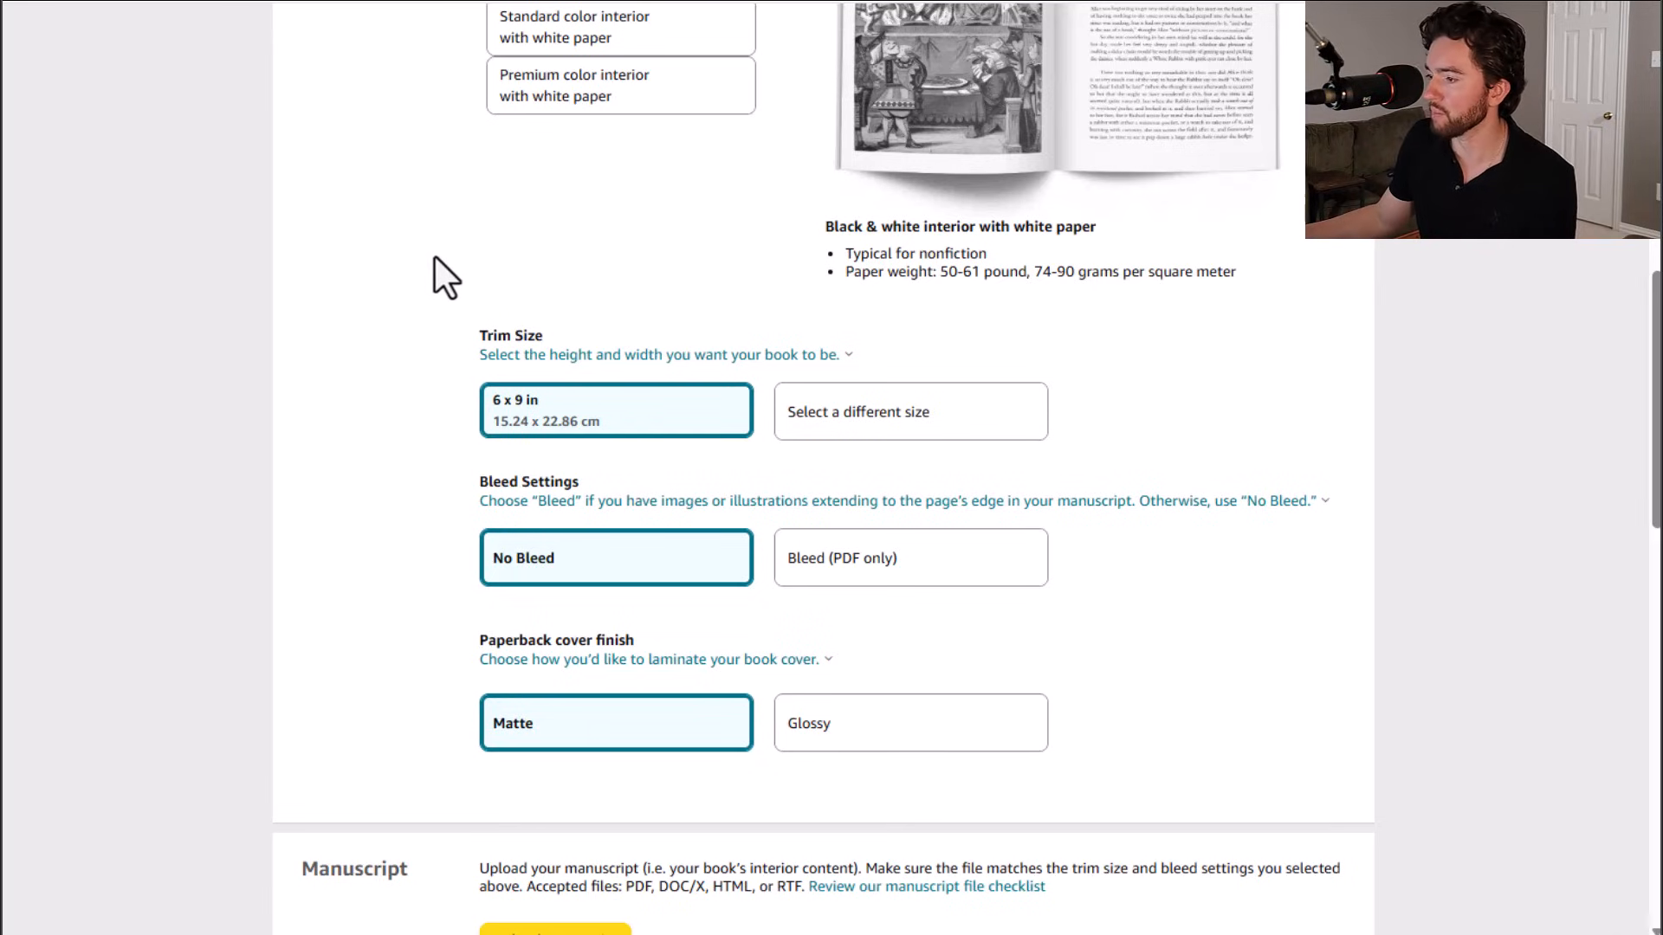
pyautogui.scroll(-3, 434, 275)
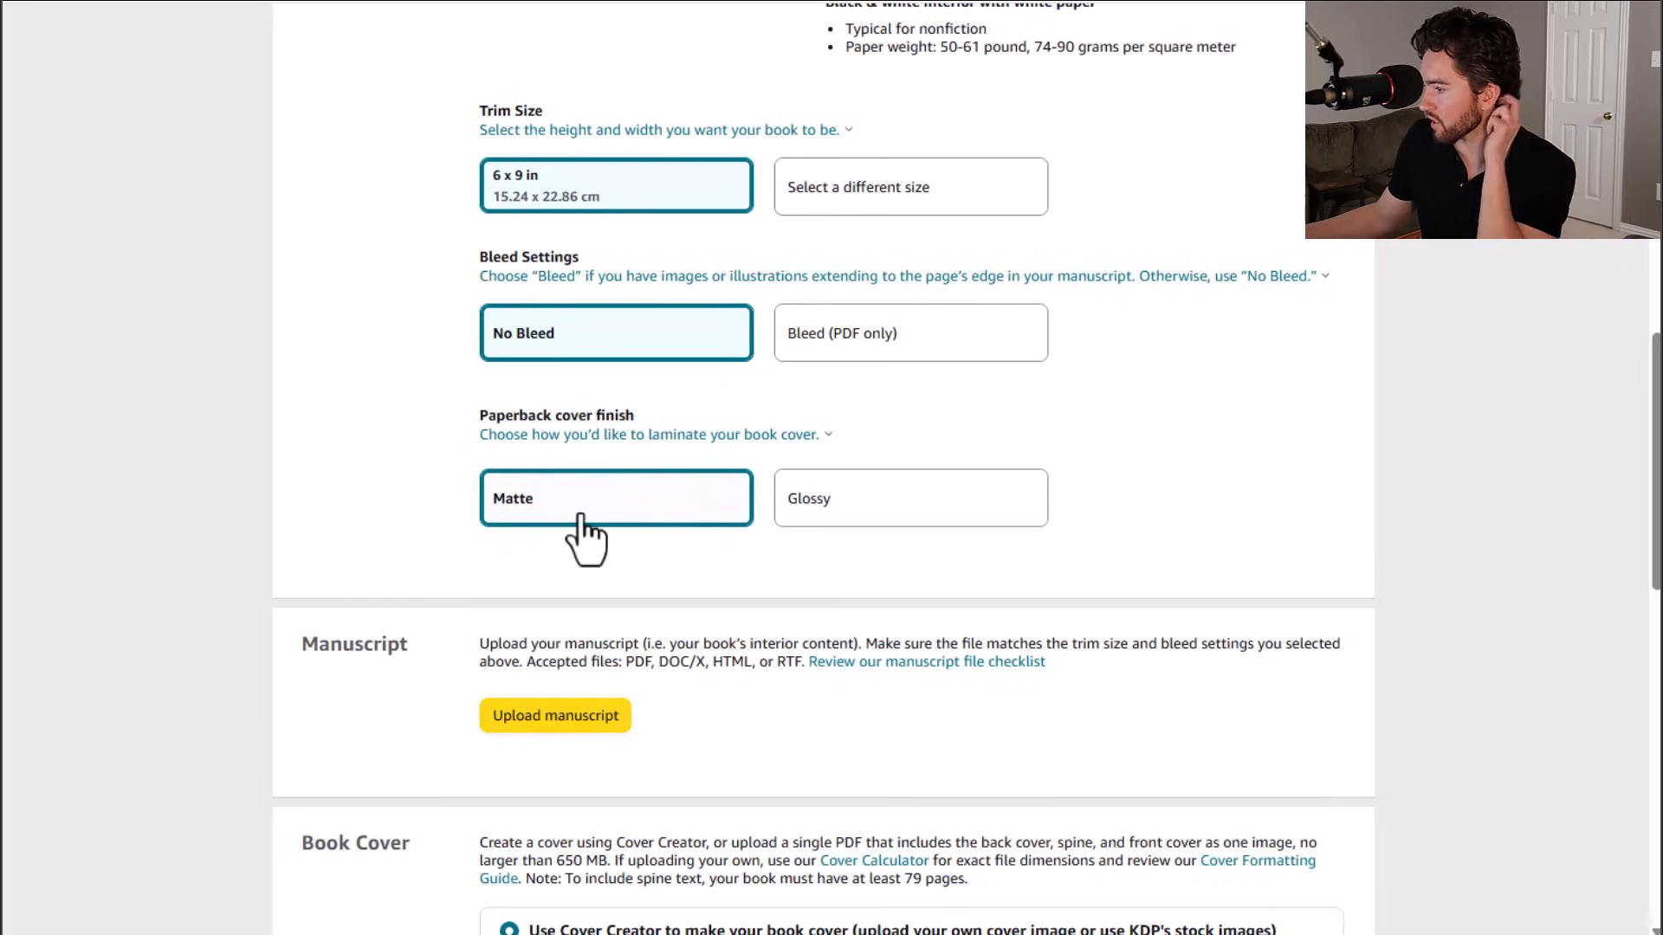
pyautogui.scroll(1, 322, 485)
pyautogui.scroll(5, 322, 482)
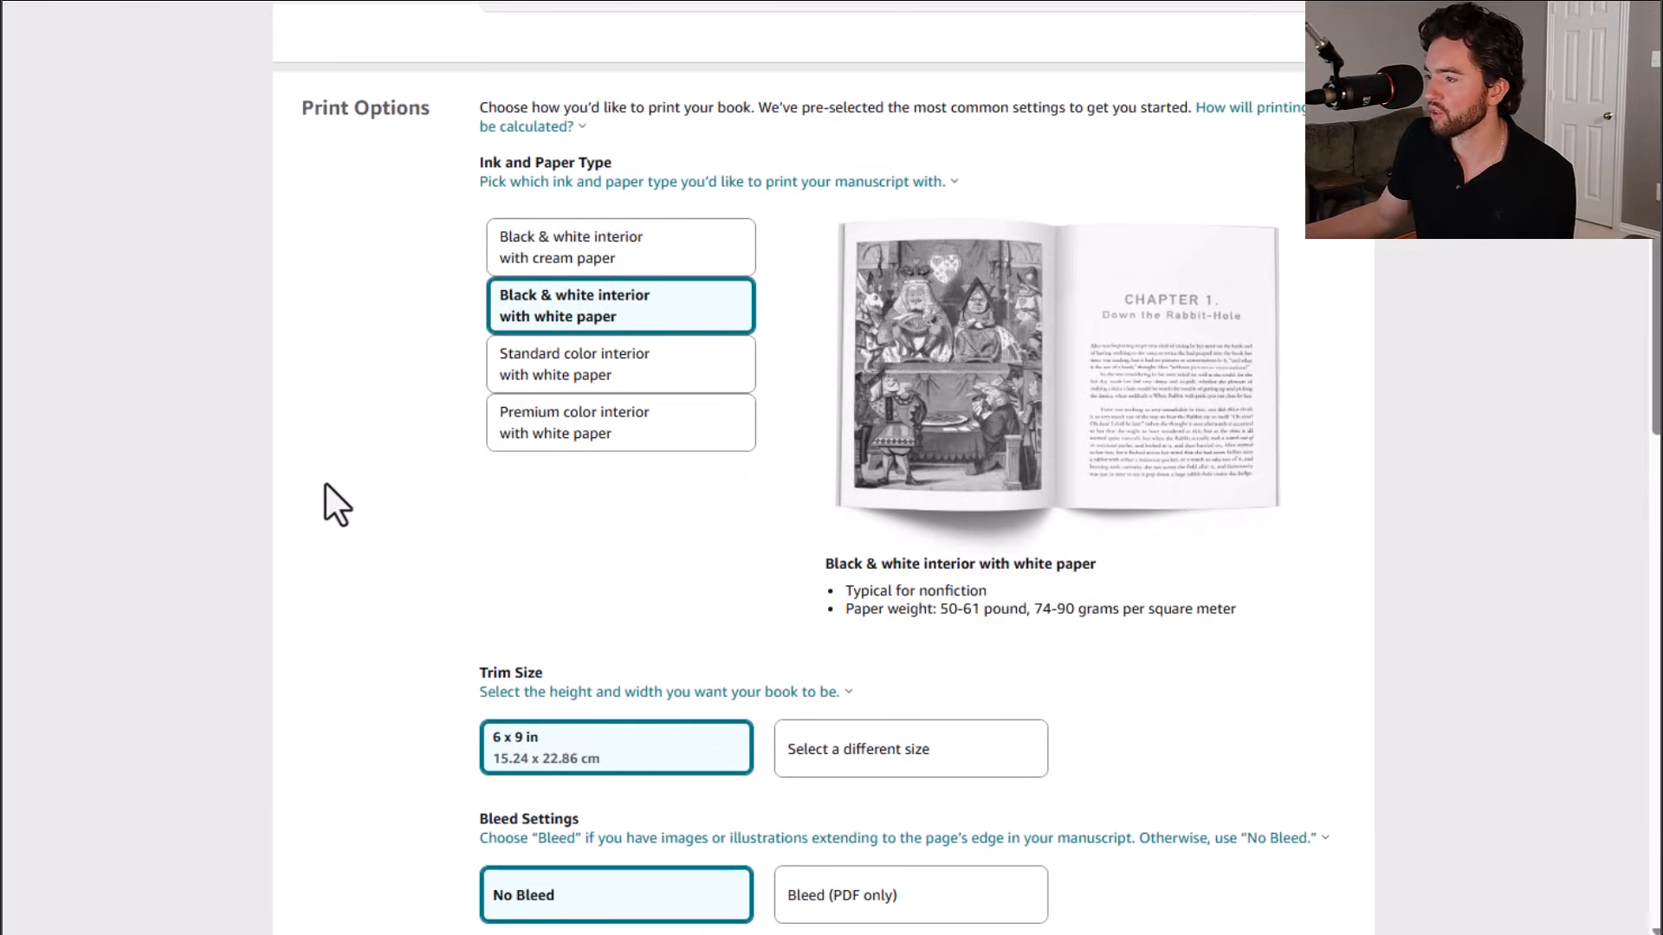
# Step: Upload the manuscript 'Paperback Interior (Travel_Journal) 6X9 100 pages Bleed CMYK.pdf' and a print-ready cover PDF downloaded from Book Bolt
pyautogui.scroll(-2, 369, 346)
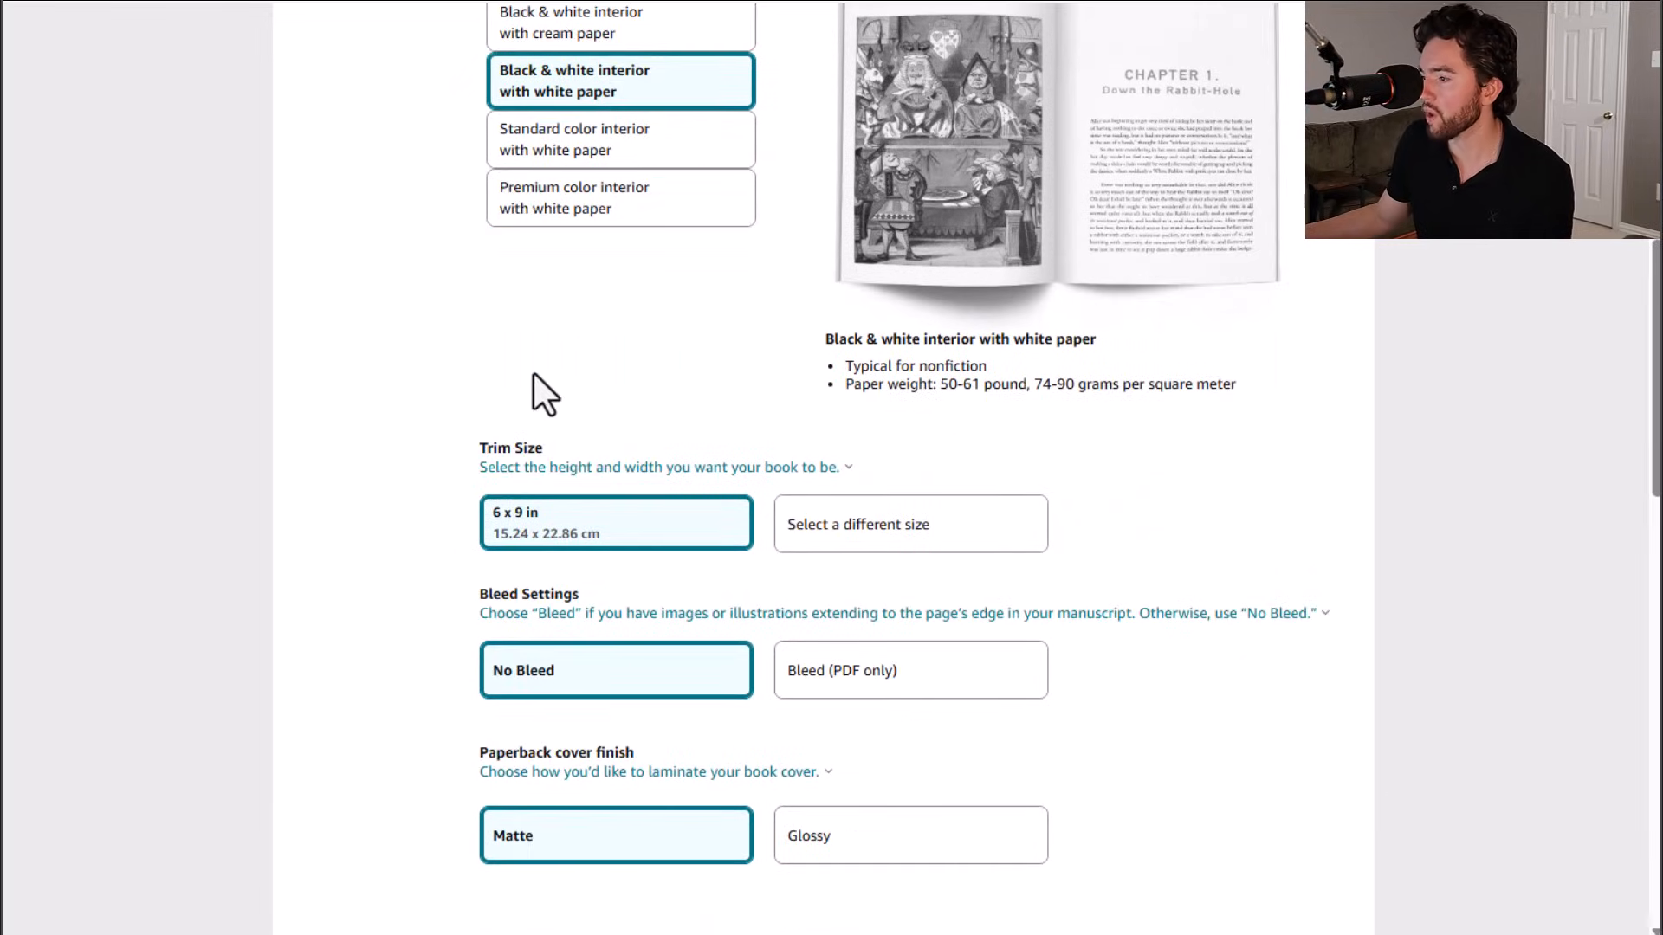
pyautogui.scroll(-4, 419, 434)
pyautogui.scroll(-1, 377, 452)
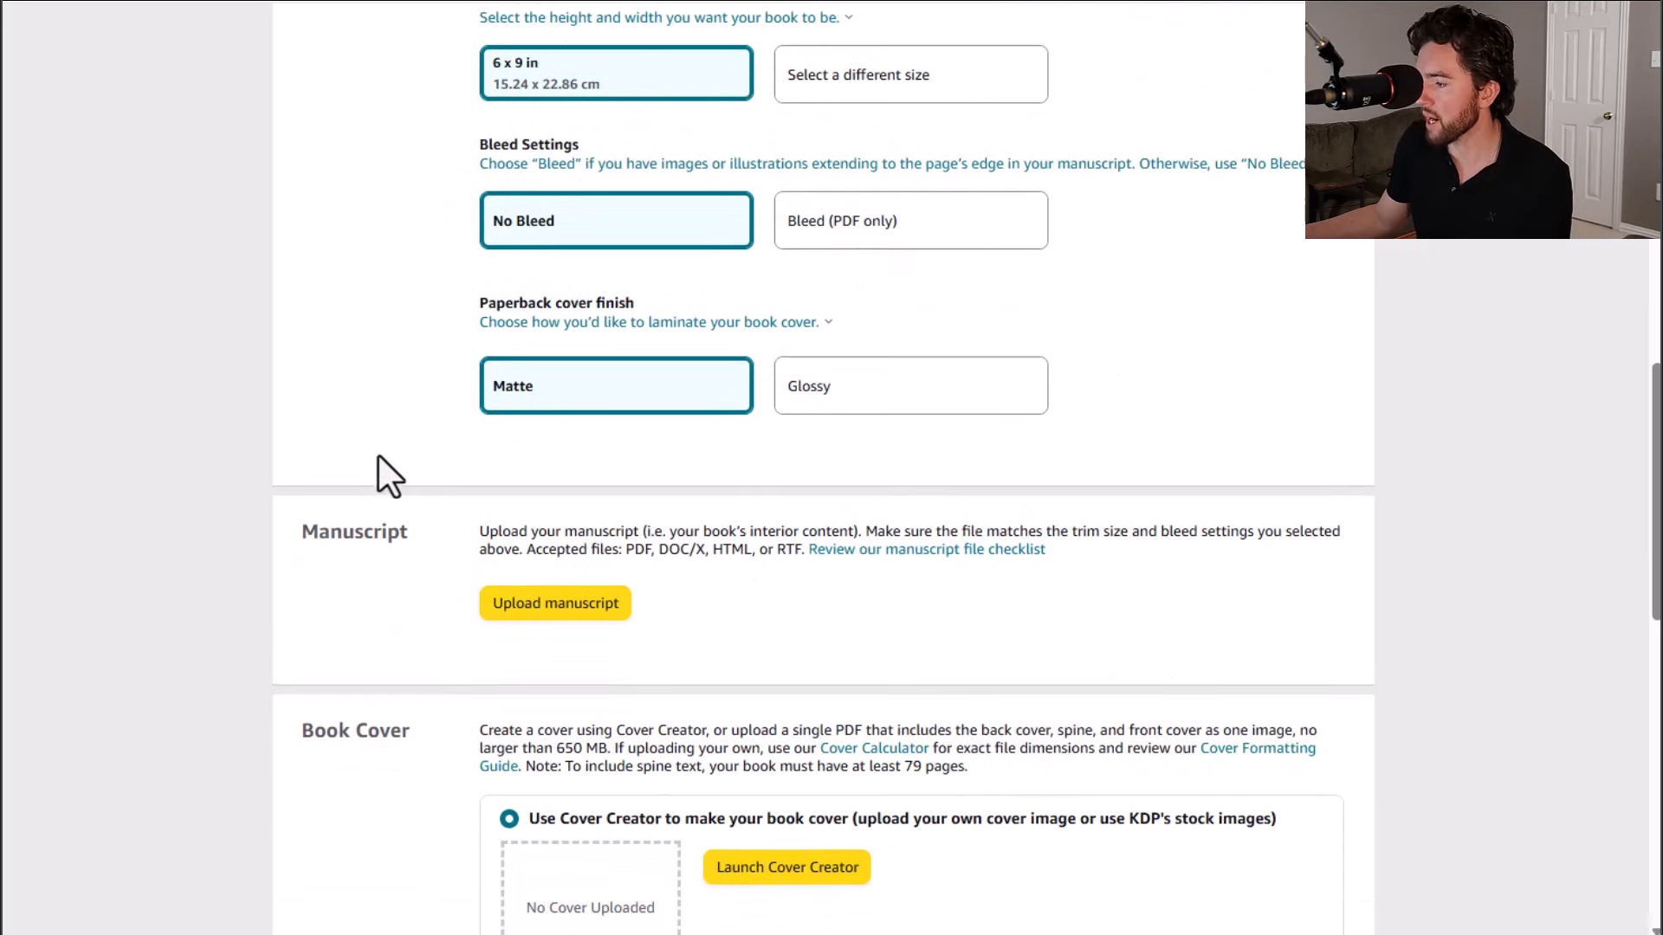
pyautogui.scroll(-3, 374, 453)
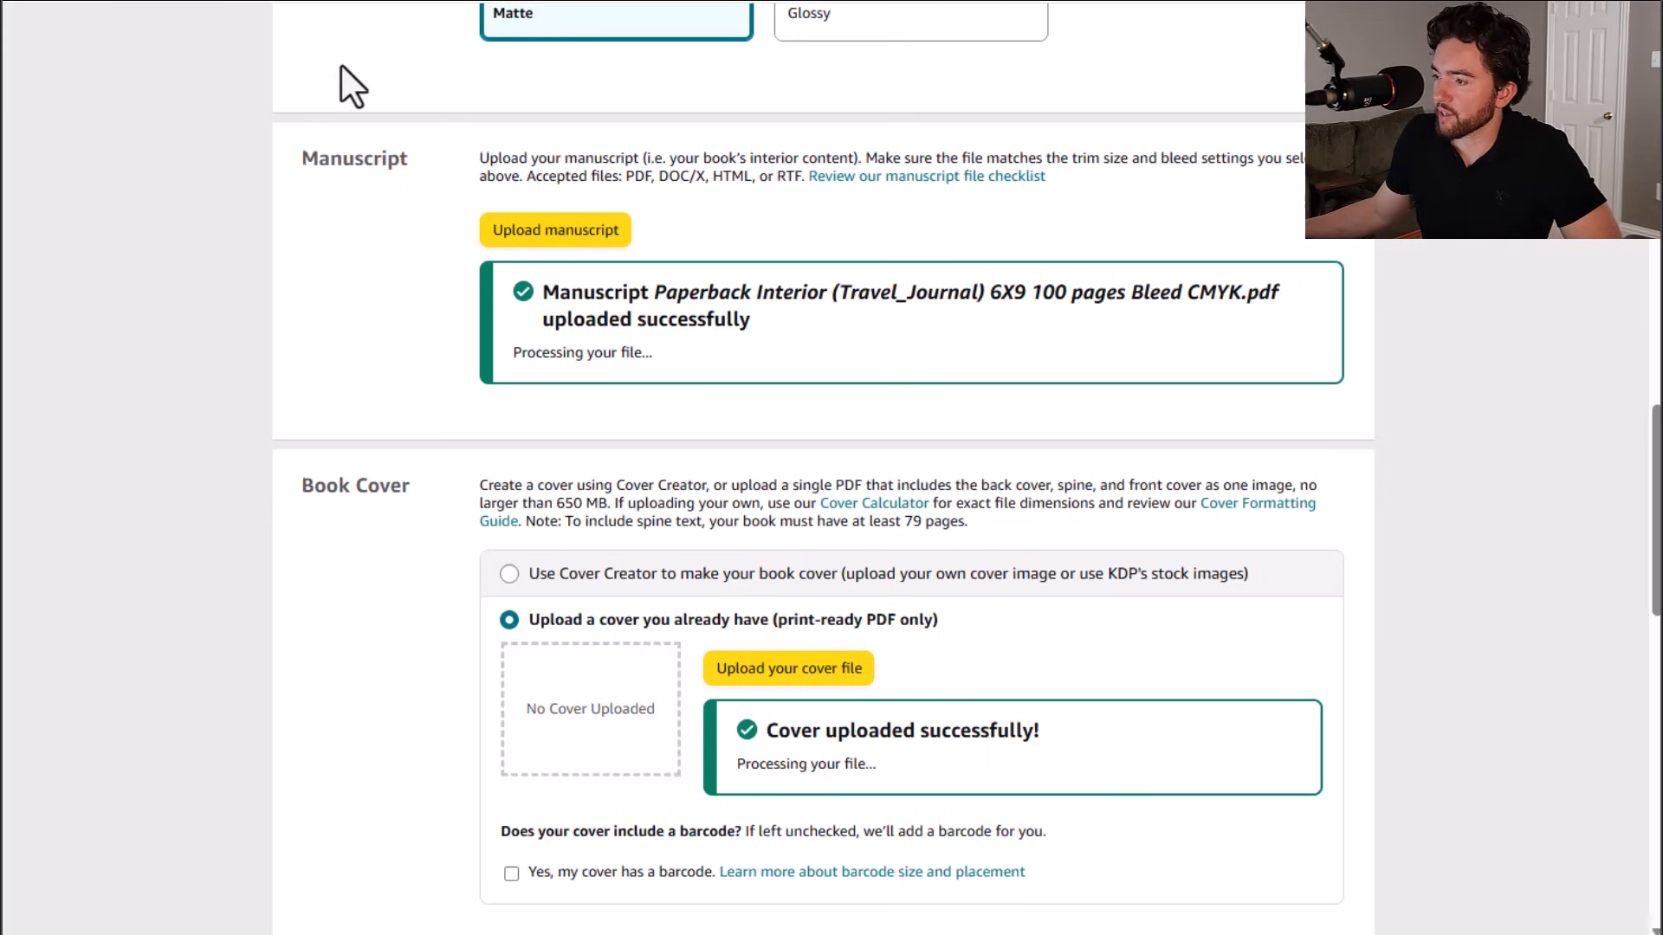
pyautogui.scroll(-1, 343, 68)
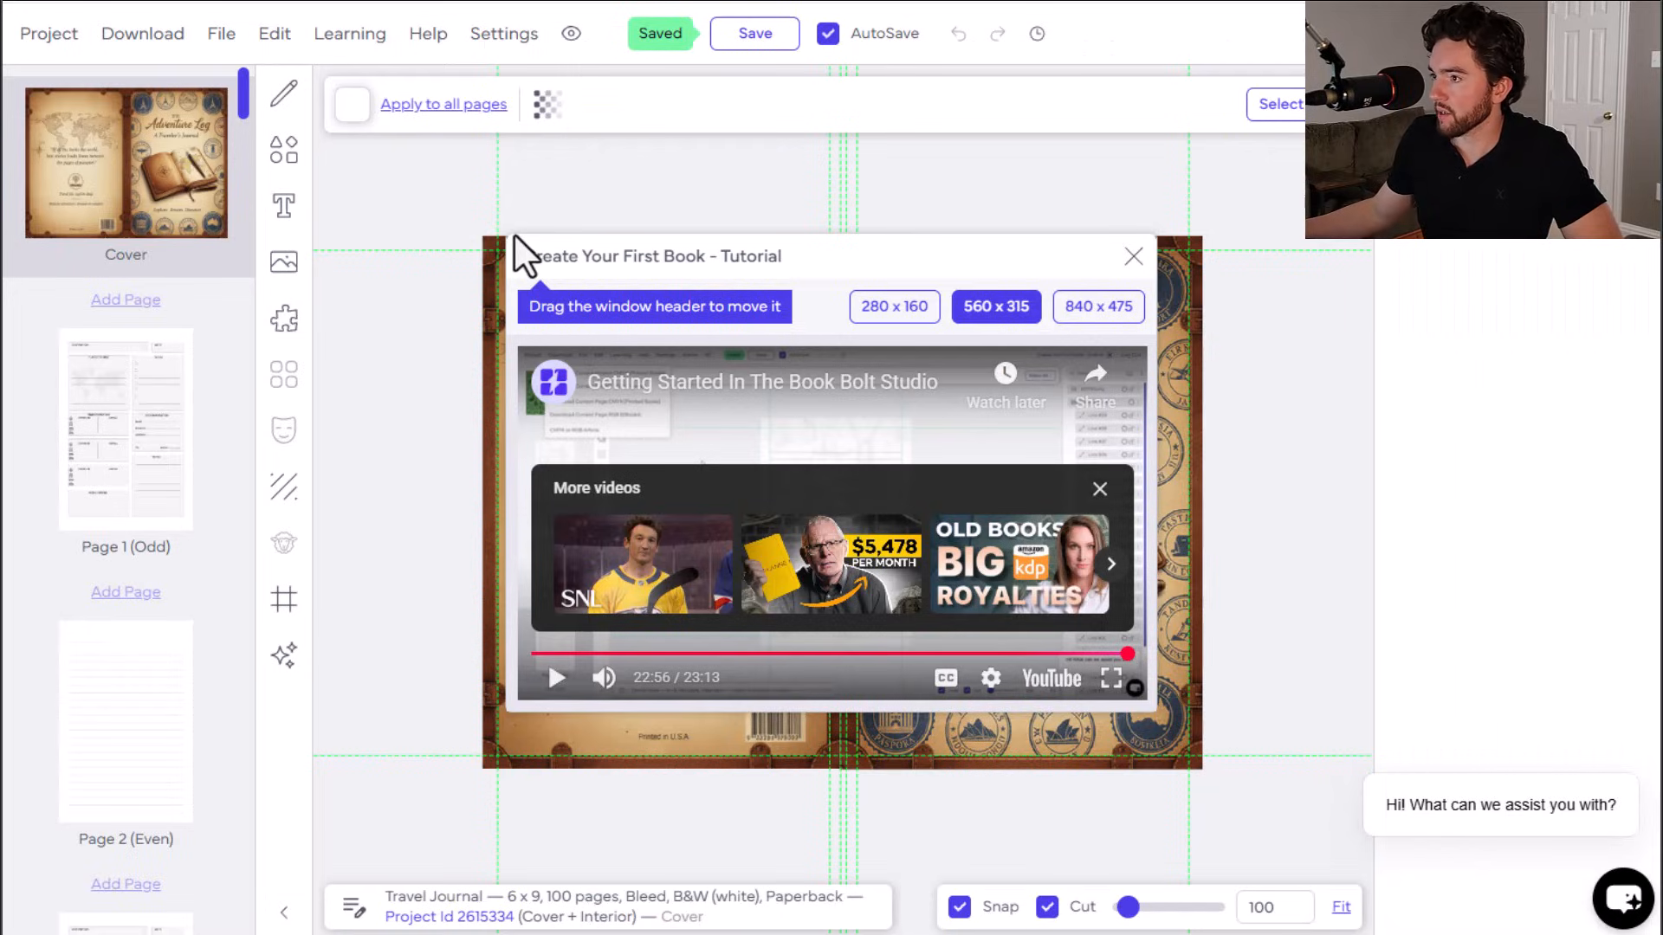
pyautogui.click(143, 37)
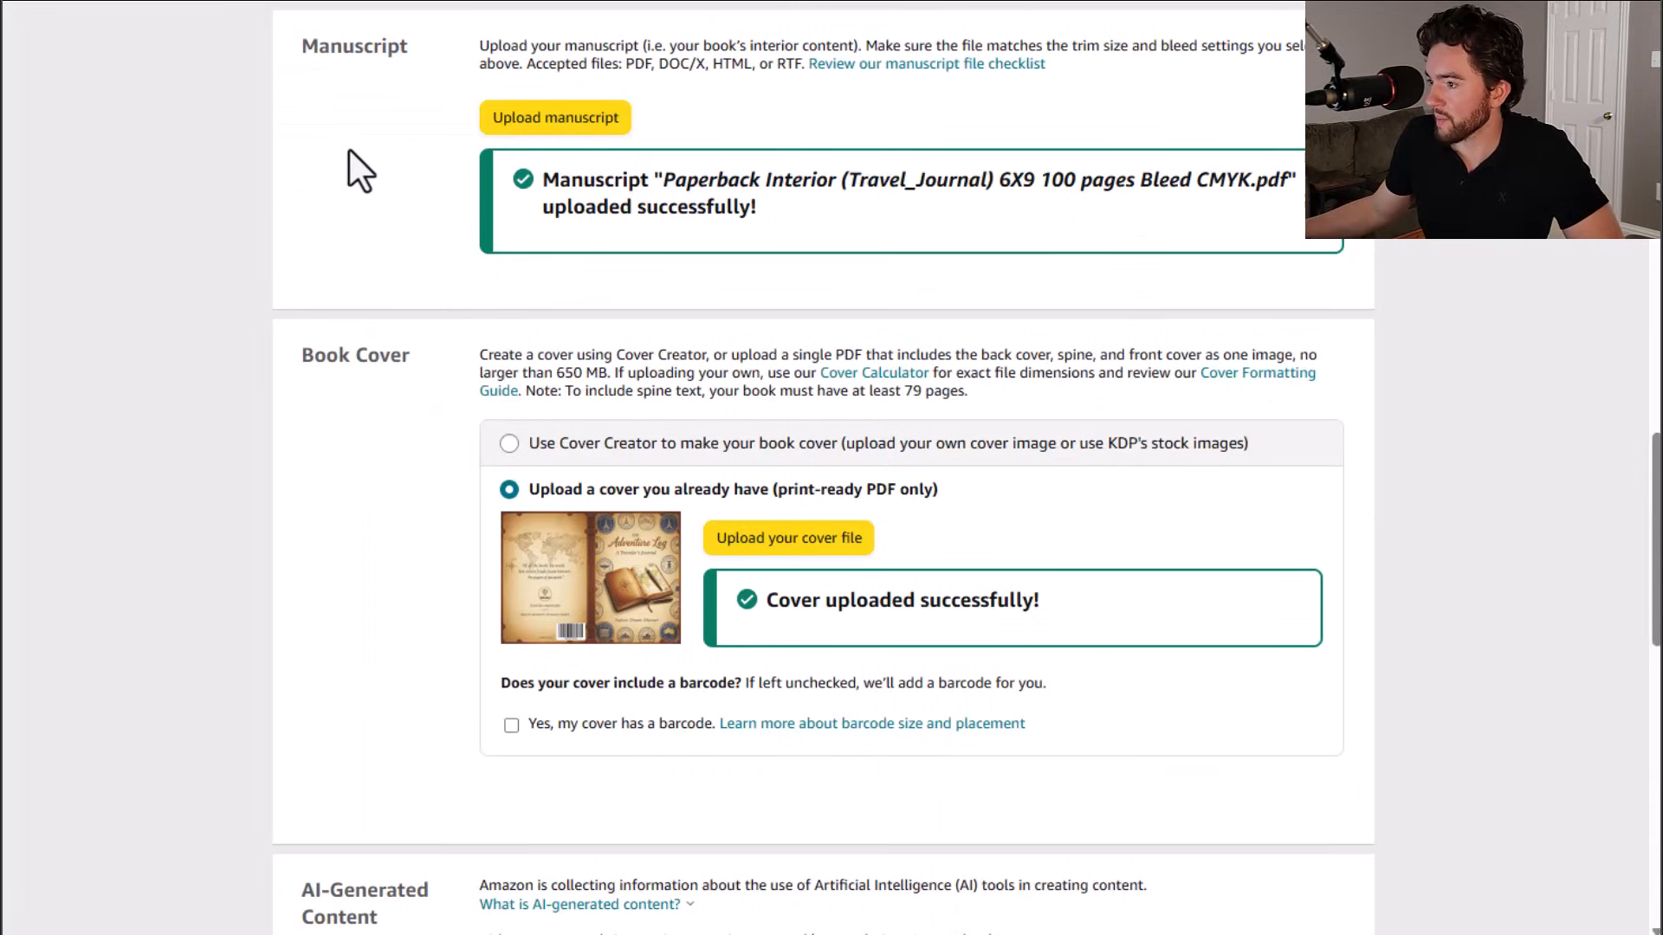
# Step: Review the uploaded cover, the AI-generated content disclosure and the book preview section
pyautogui.scroll(-2, 363, 173)
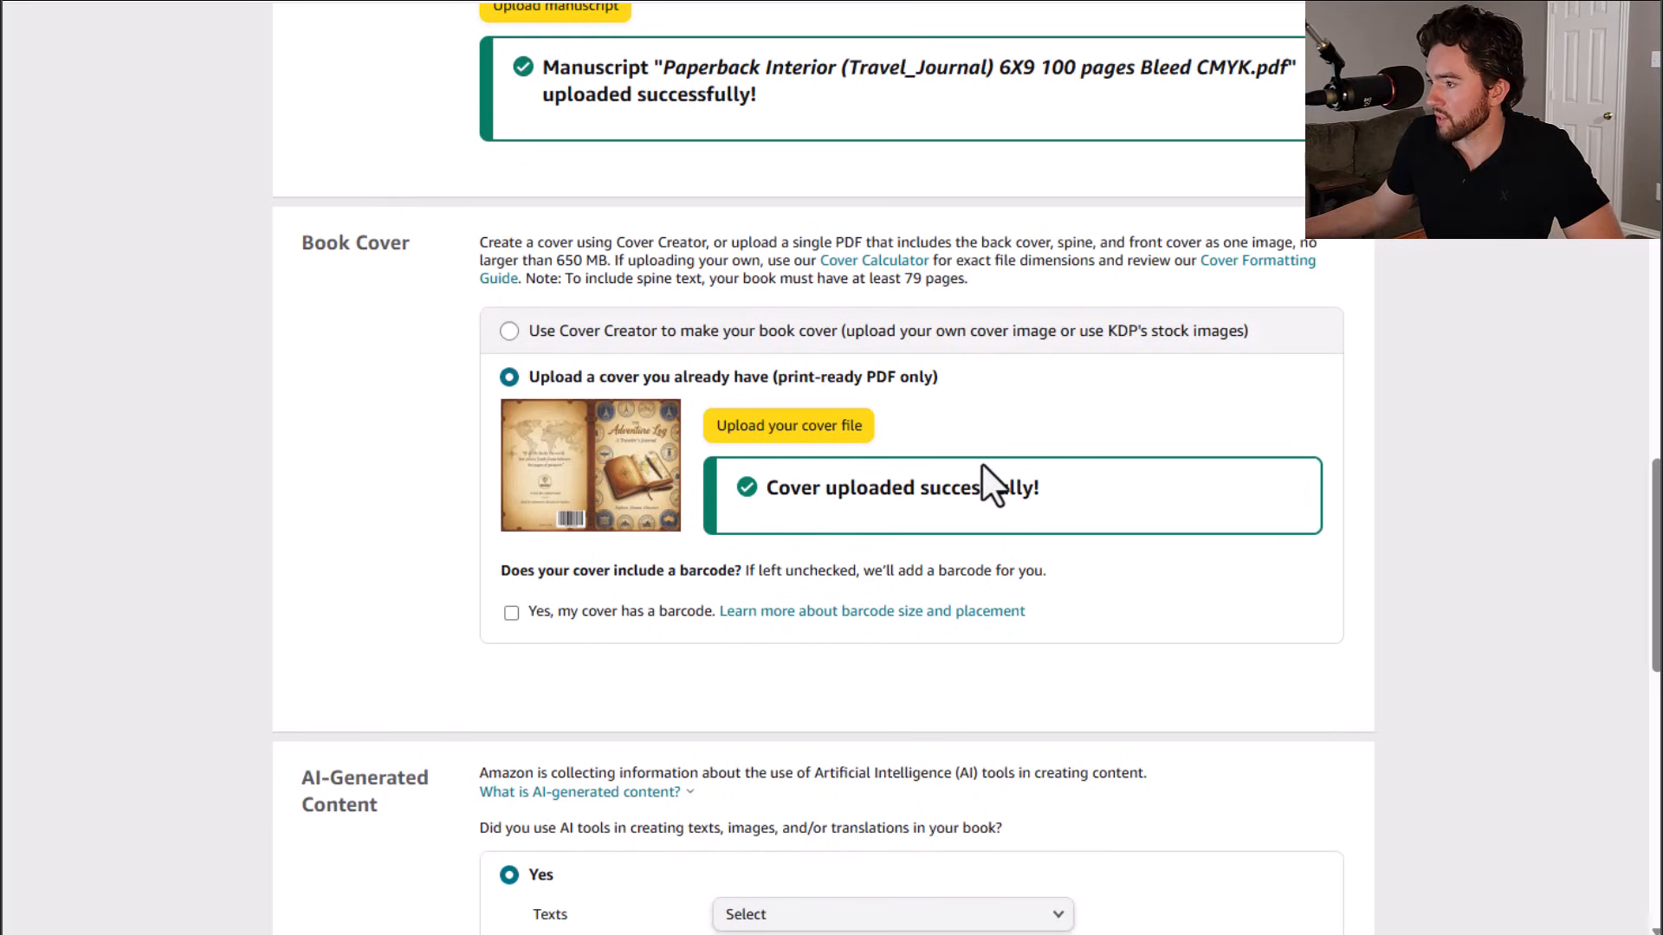
pyautogui.scroll(2, 982, 465)
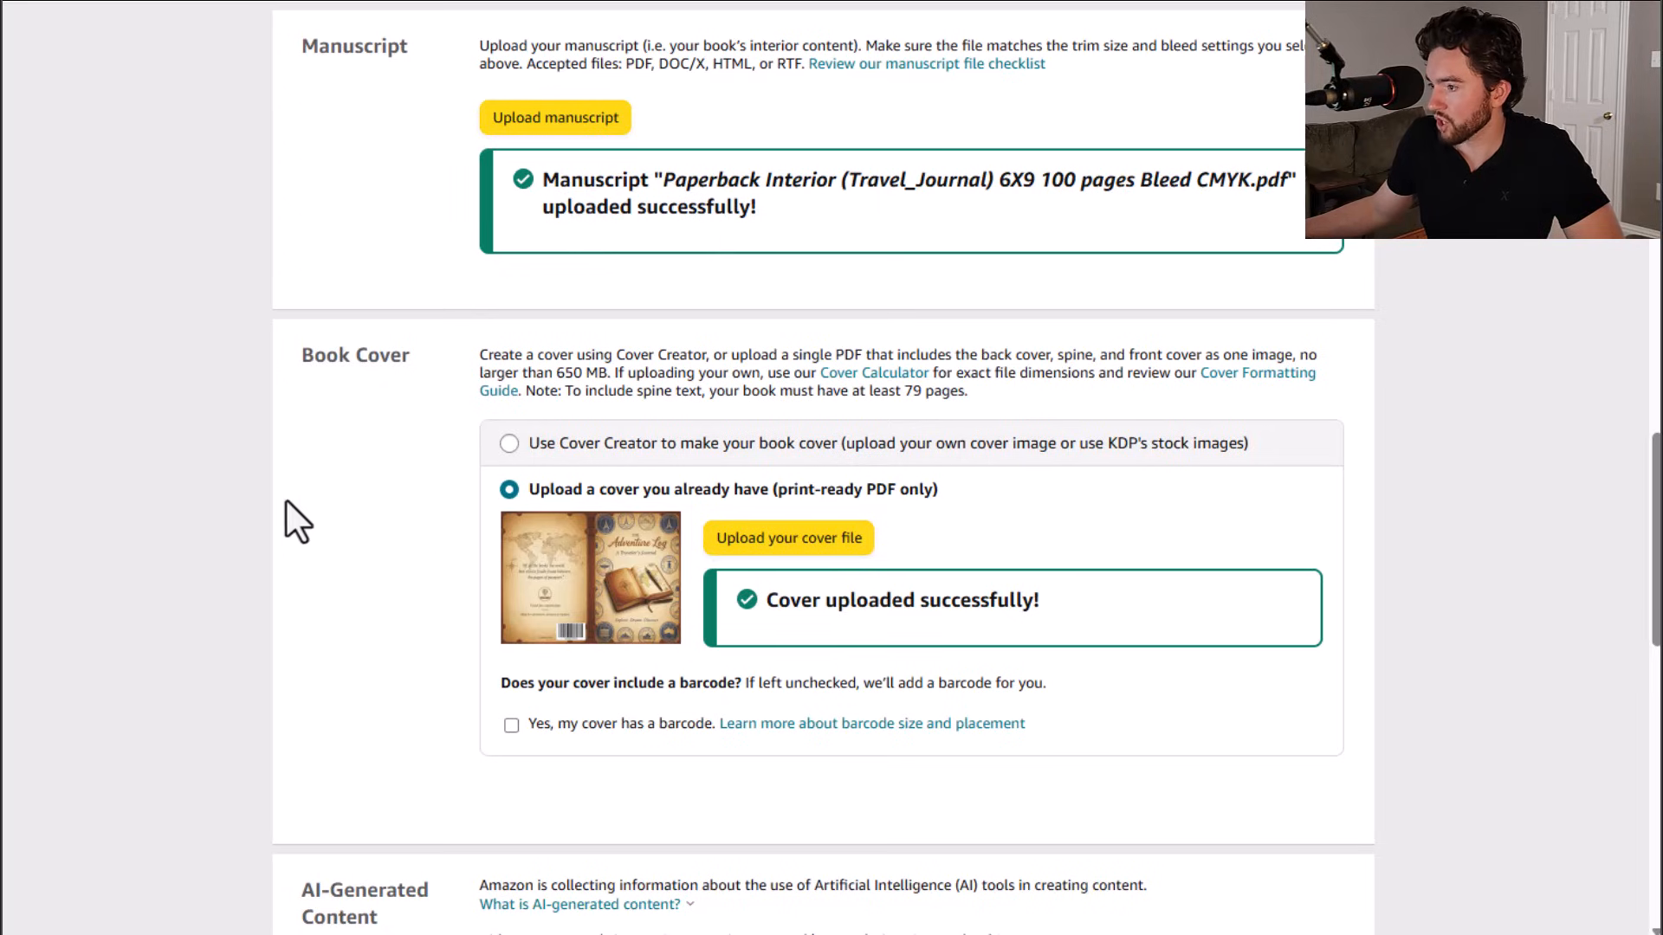
pyautogui.scroll(-2, 320, 451)
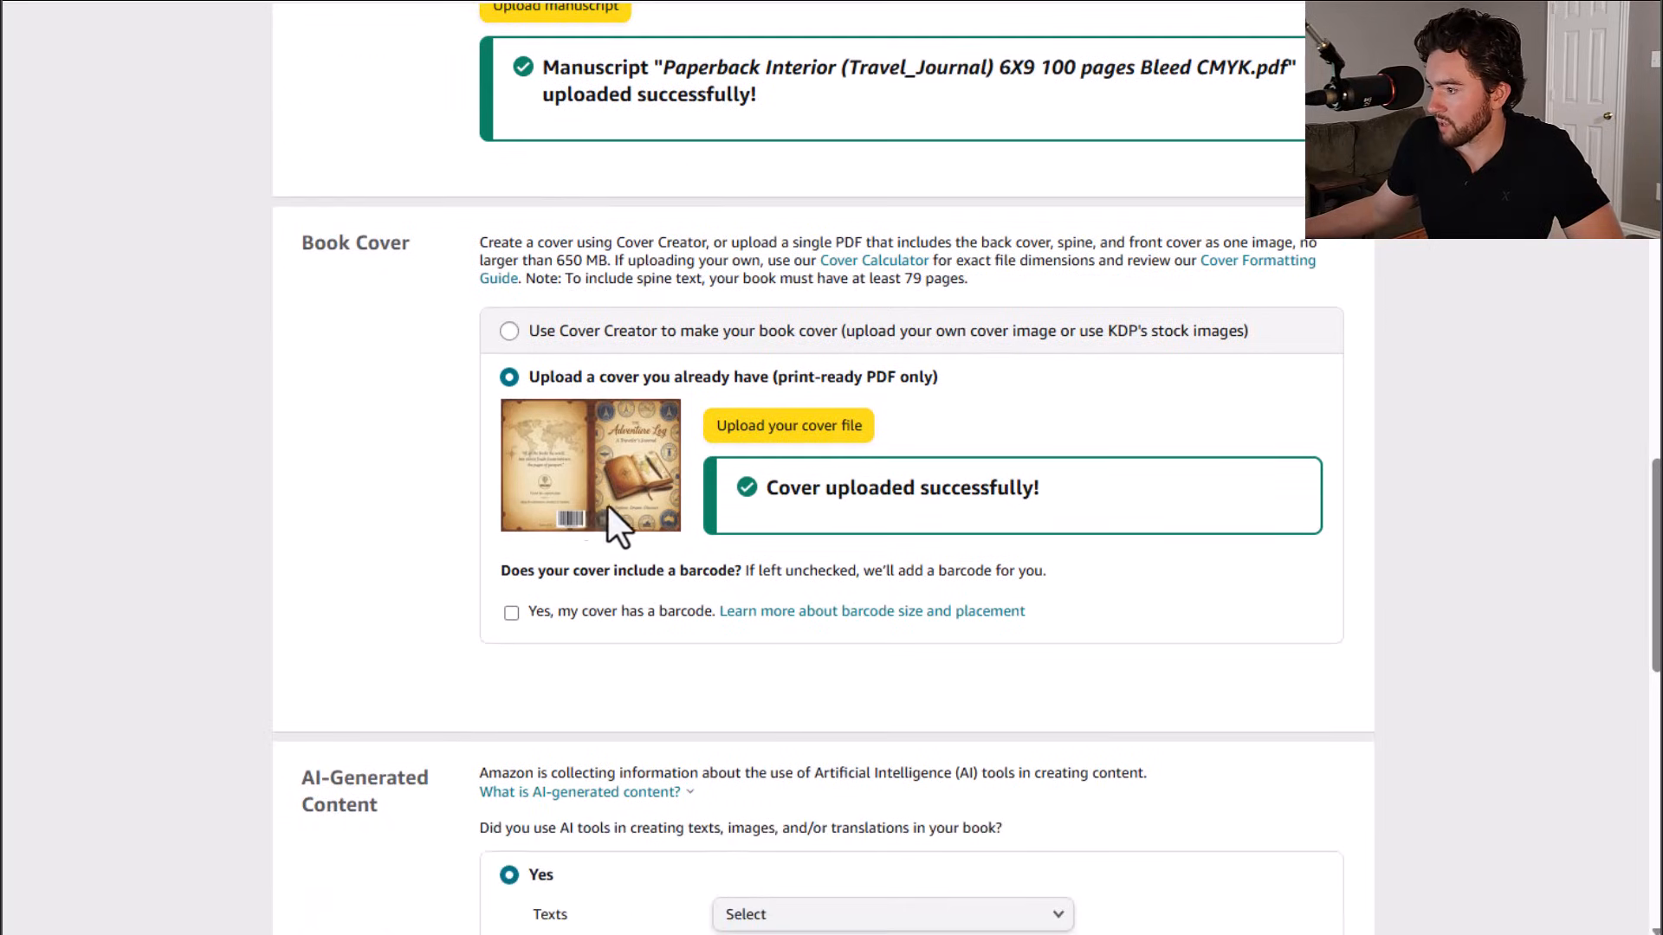
pyautogui.scroll(-7, 373, 417)
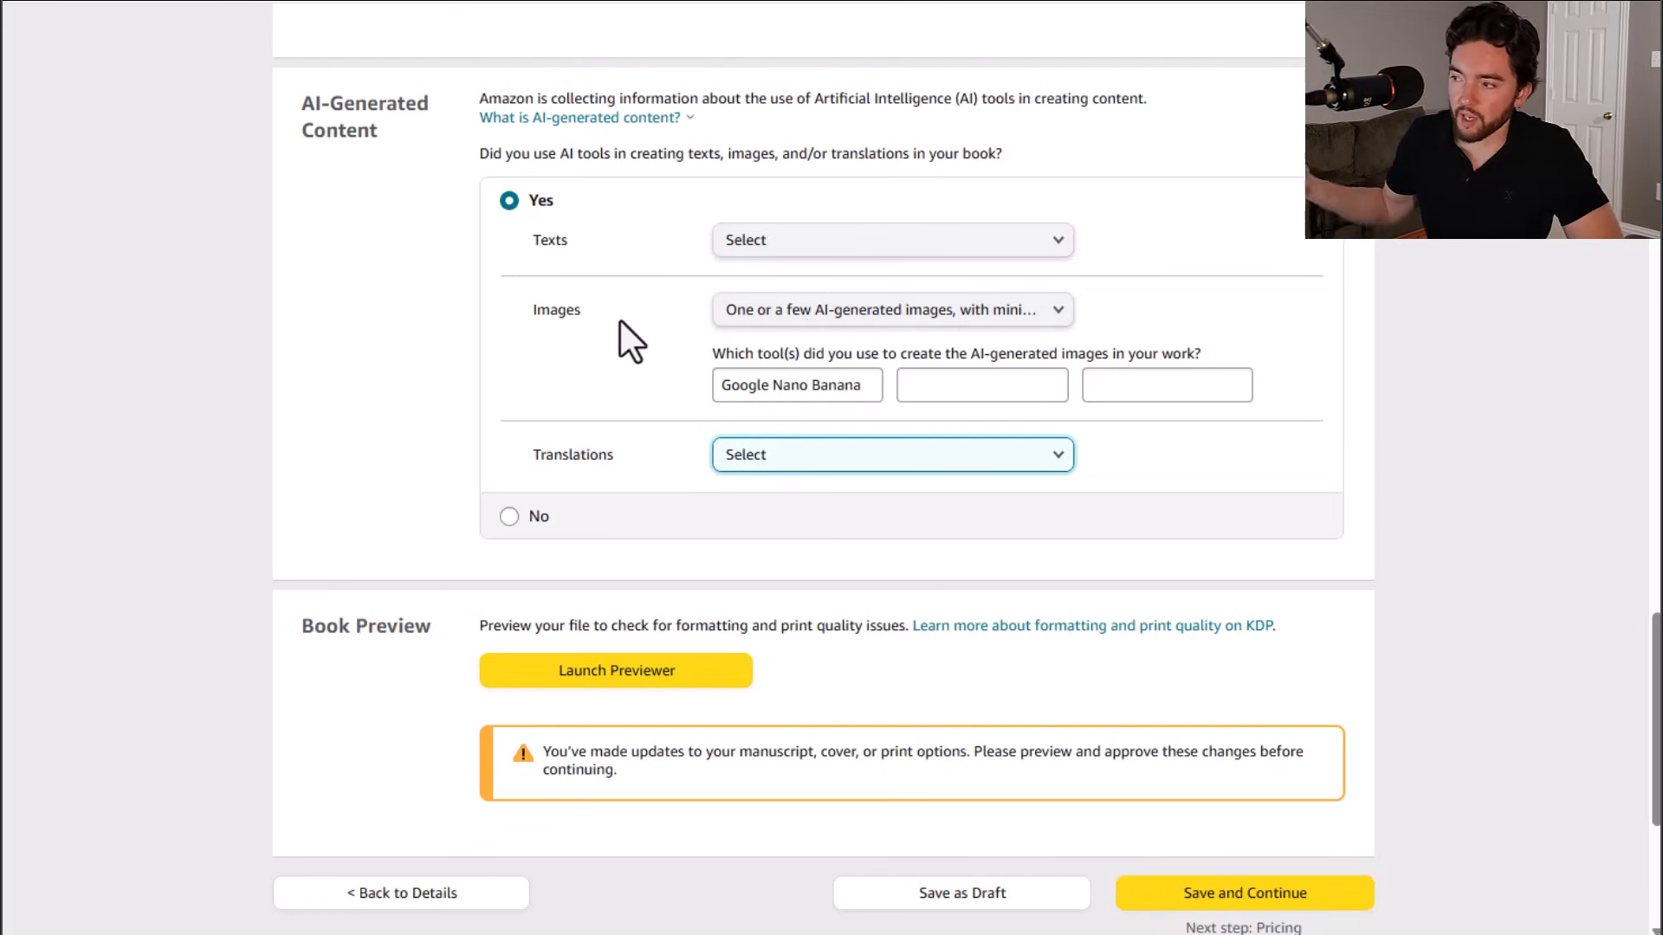
pyautogui.scroll(-1, 620, 322)
pyautogui.scroll(-3, 620, 322)
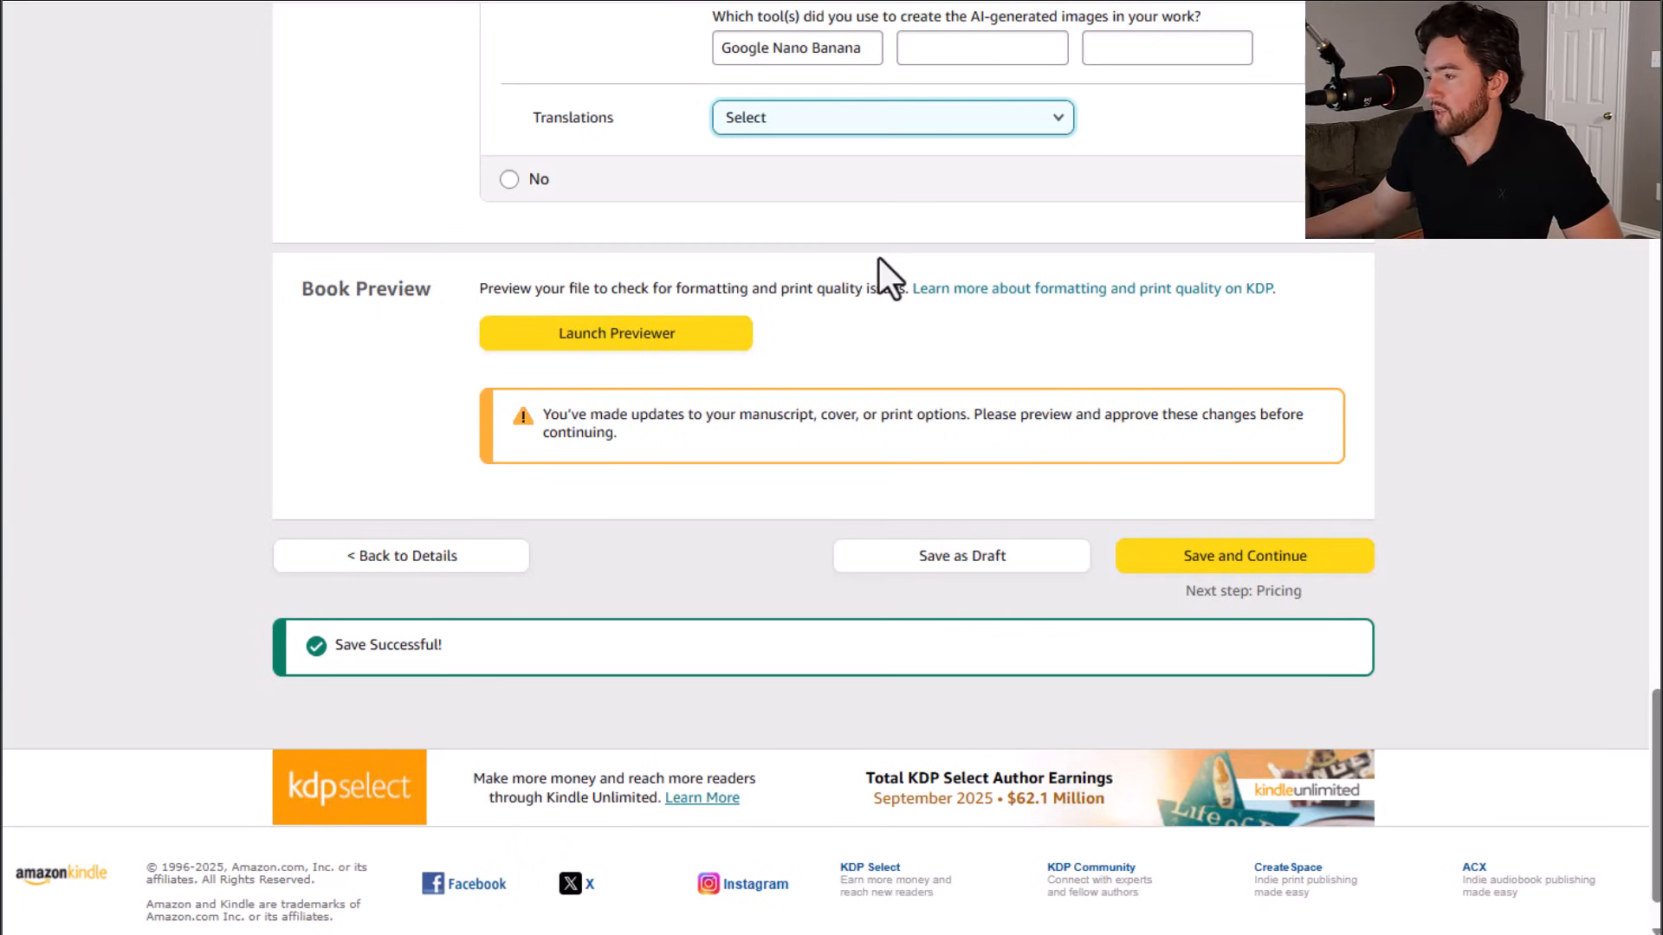
pyautogui.scroll(3, 861, 271)
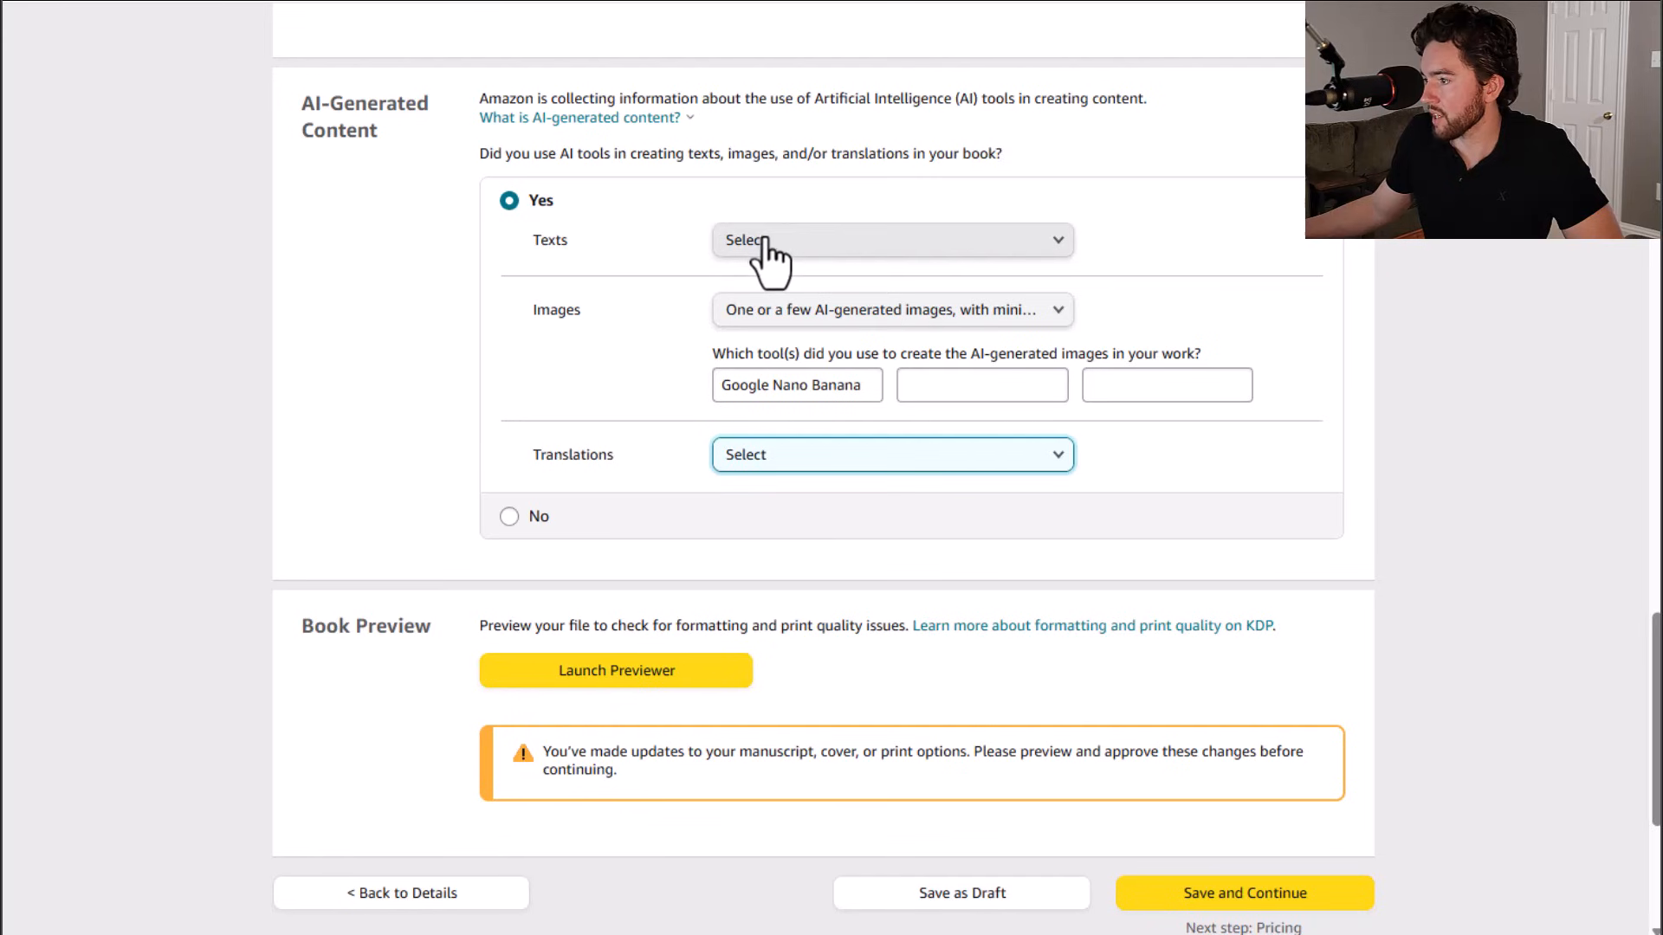
pyautogui.scroll(-3, 857, 545)
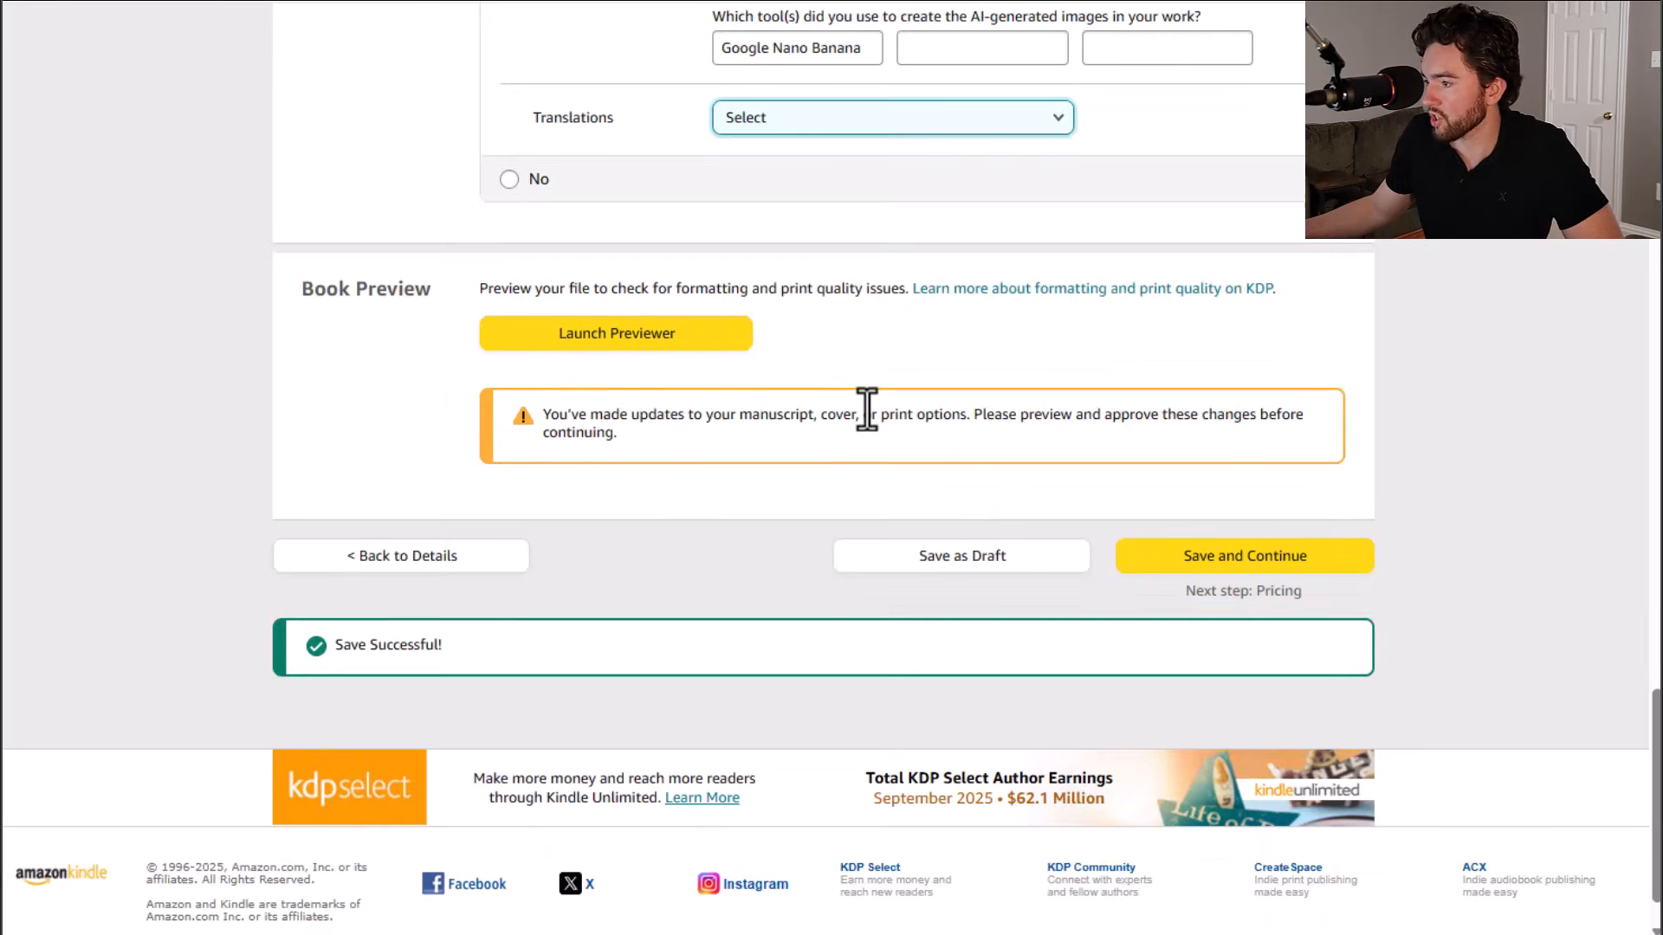
# Step: Launch the print previewer, page through the cover and interior spreads against the Book Bolt project, and approve it
pyautogui.click(631, 337)
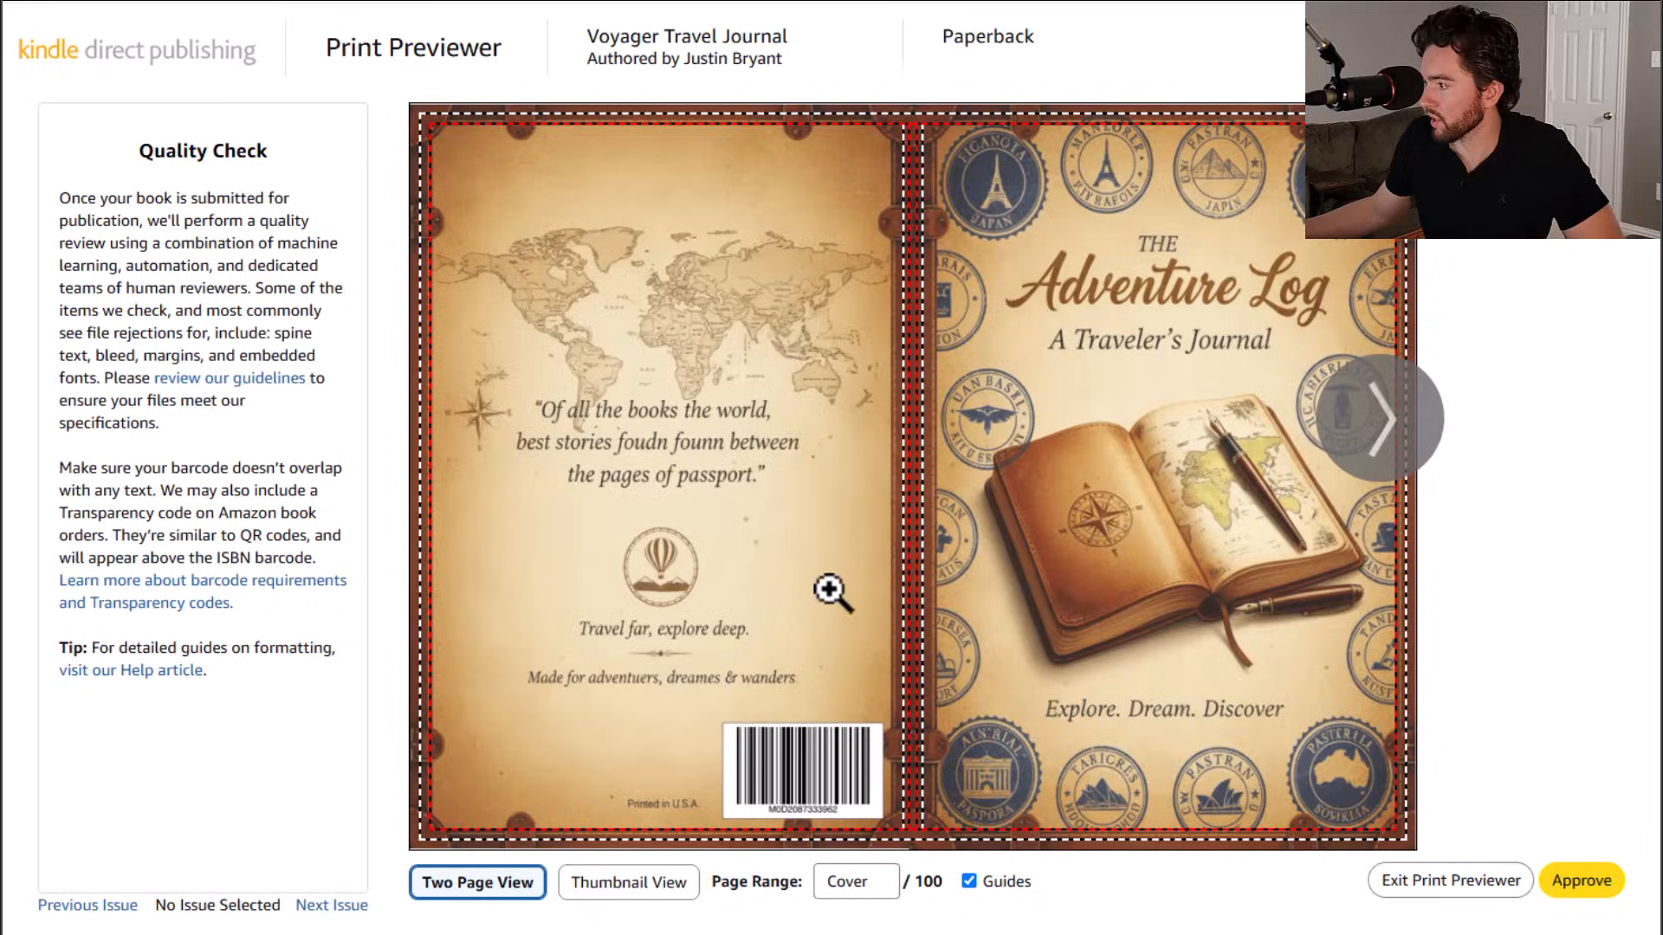
pyautogui.click(1430, 430)
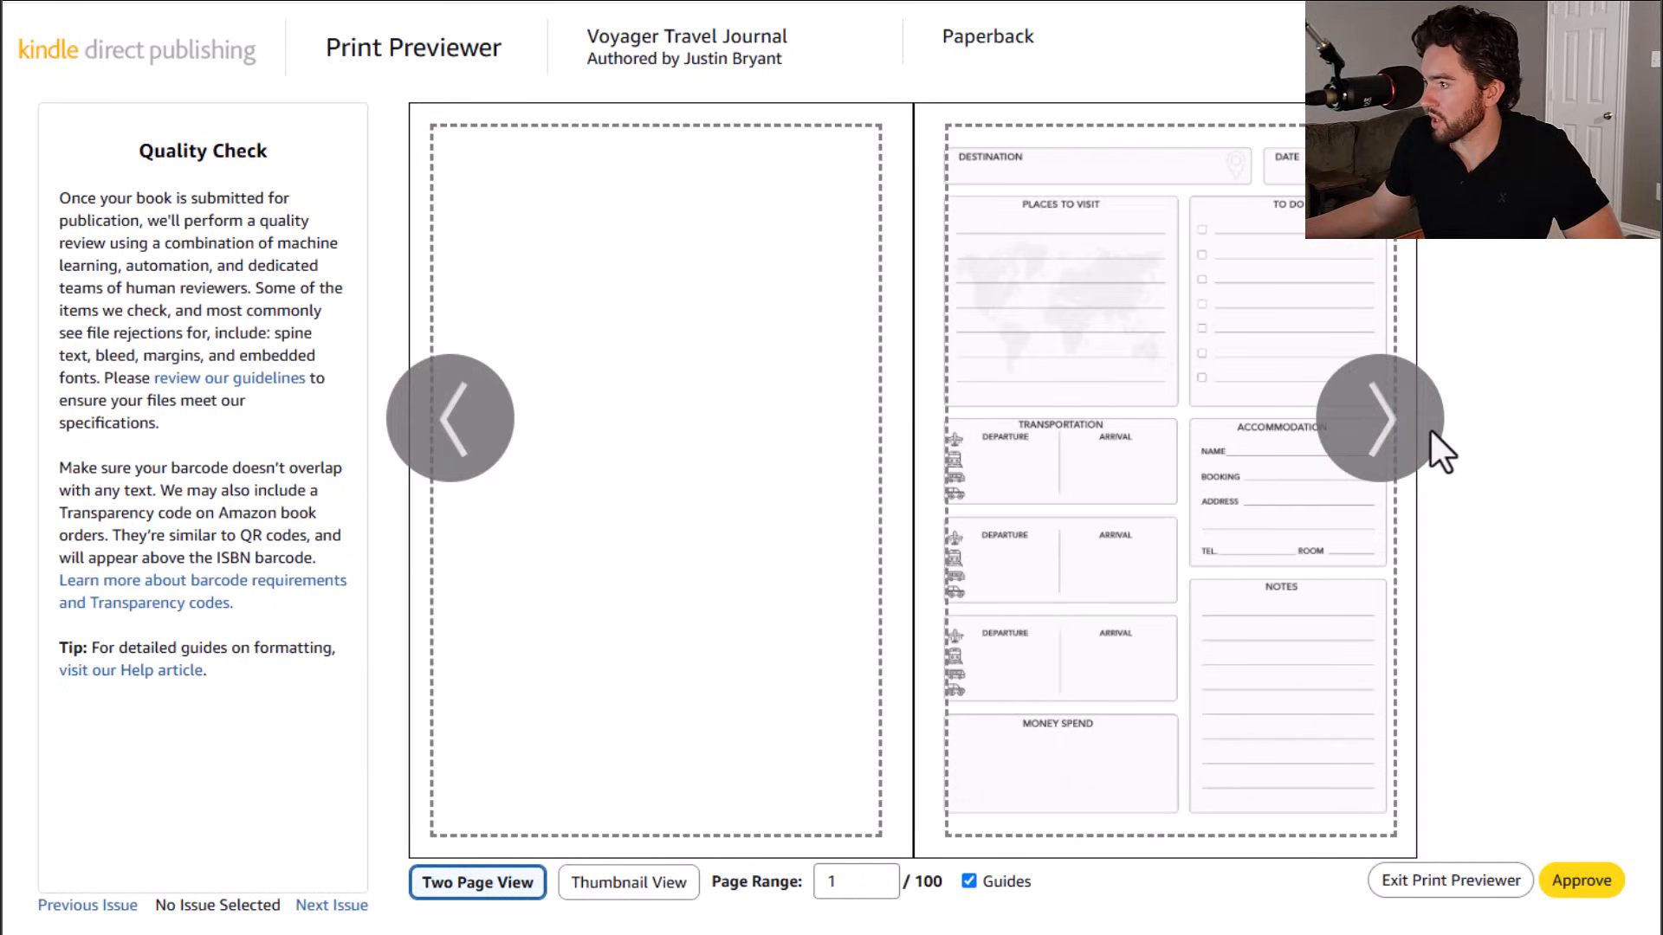
pyautogui.click(1413, 428)
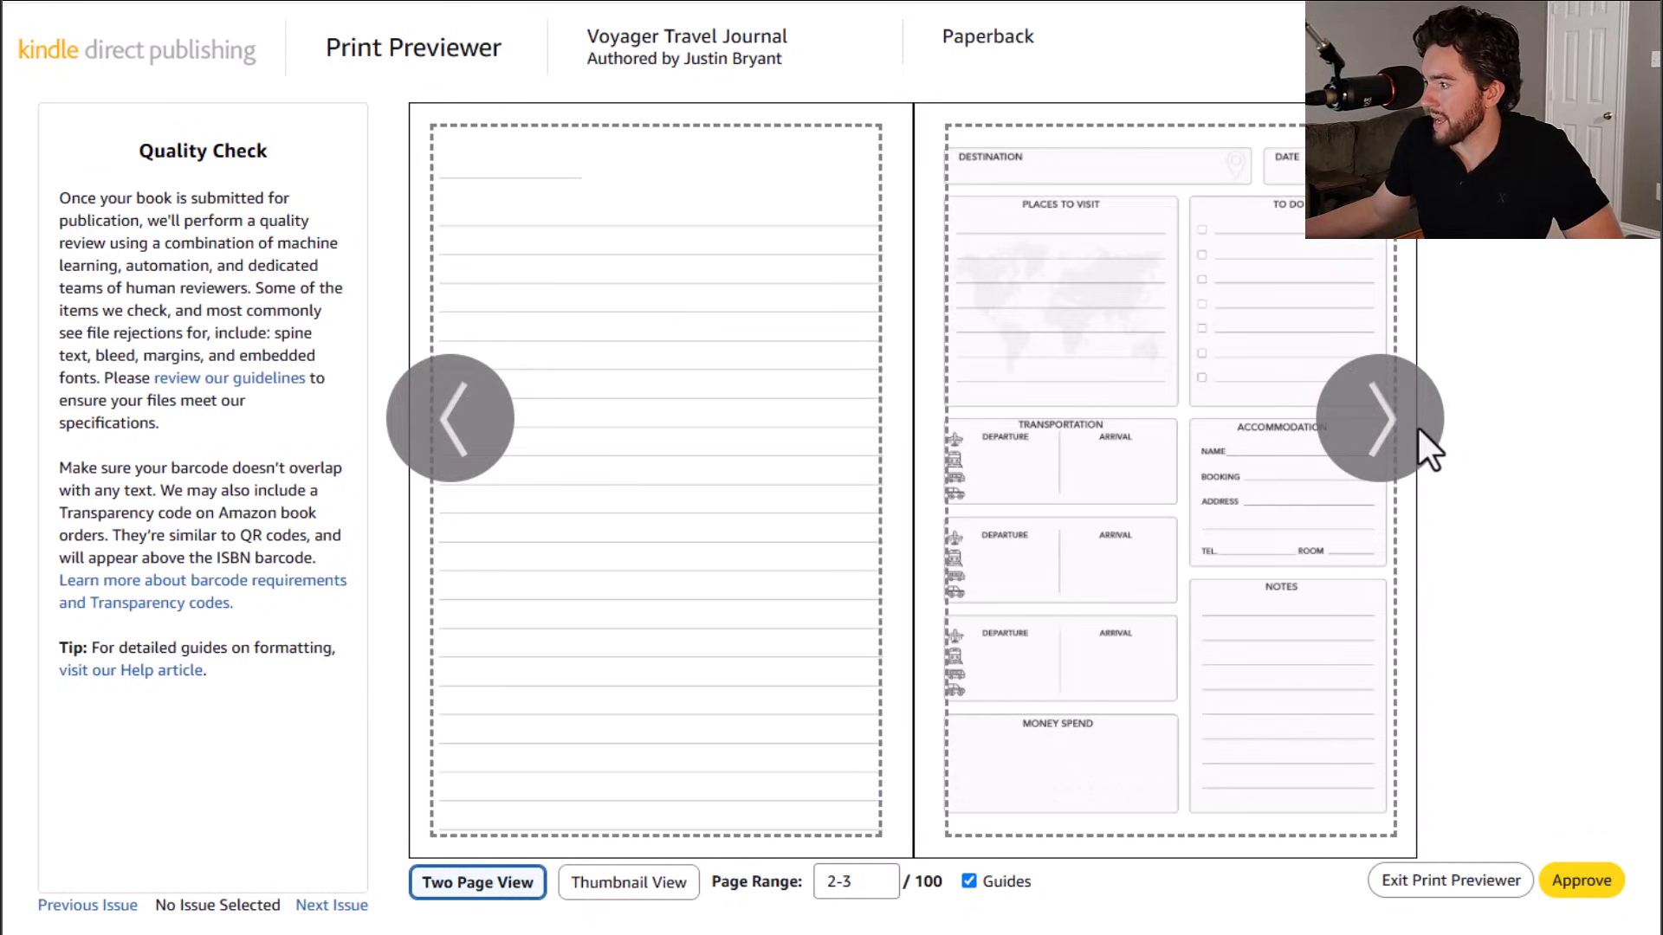
pyautogui.click(1418, 429)
pyautogui.click(1417, 428)
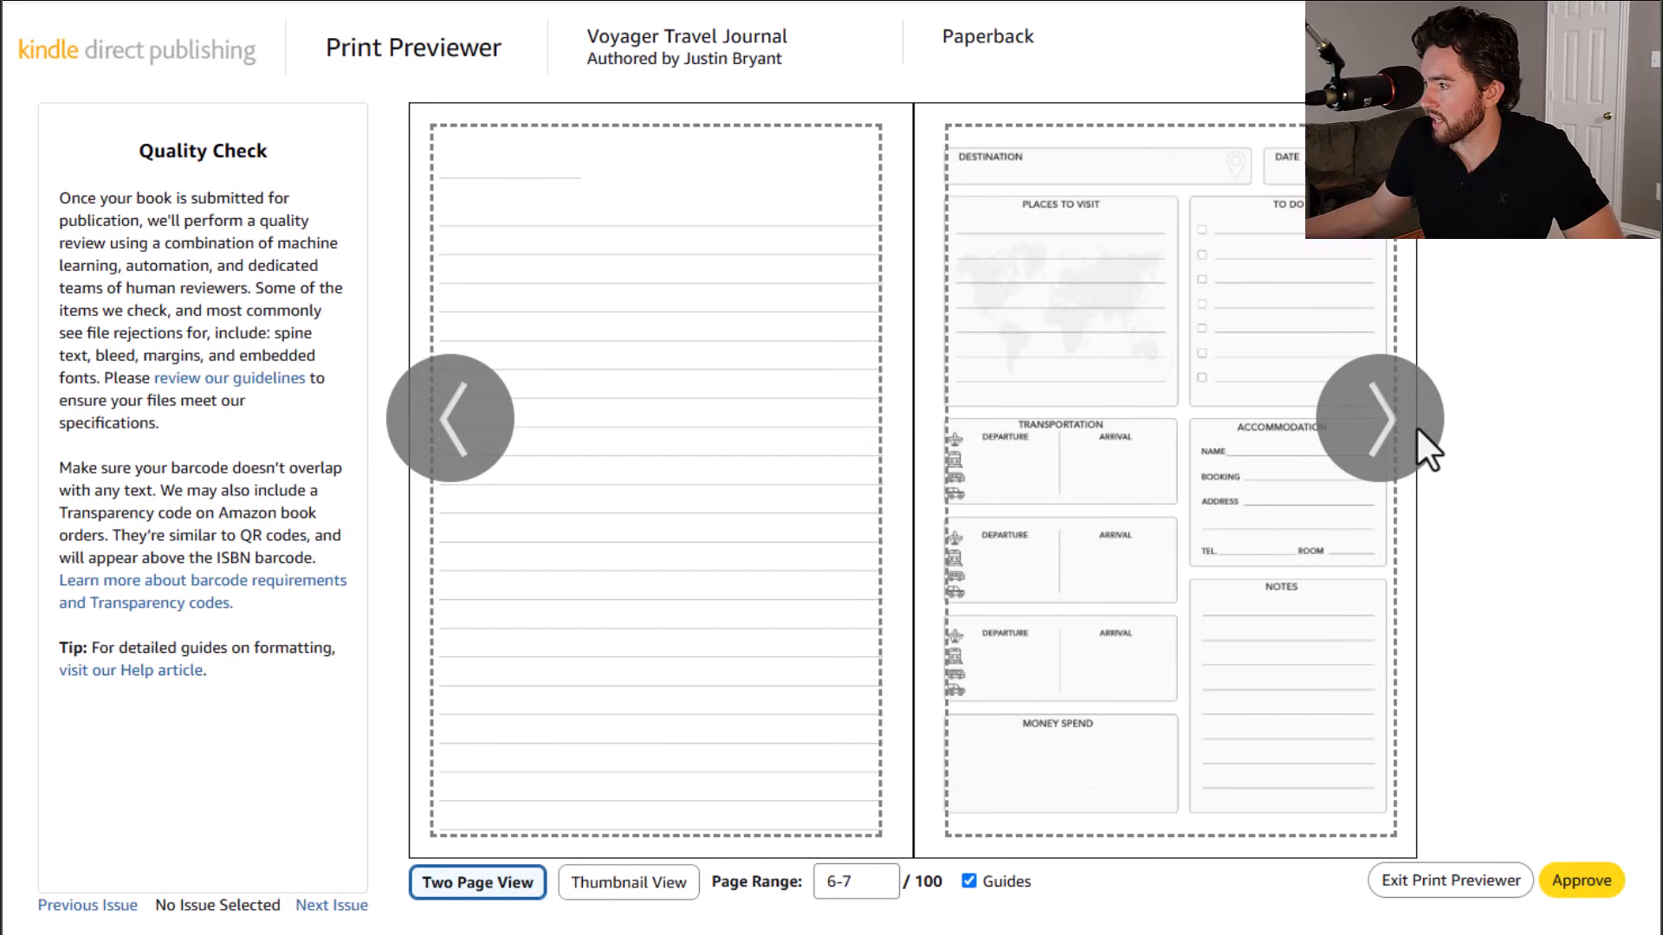
pyautogui.click(1394, 428)
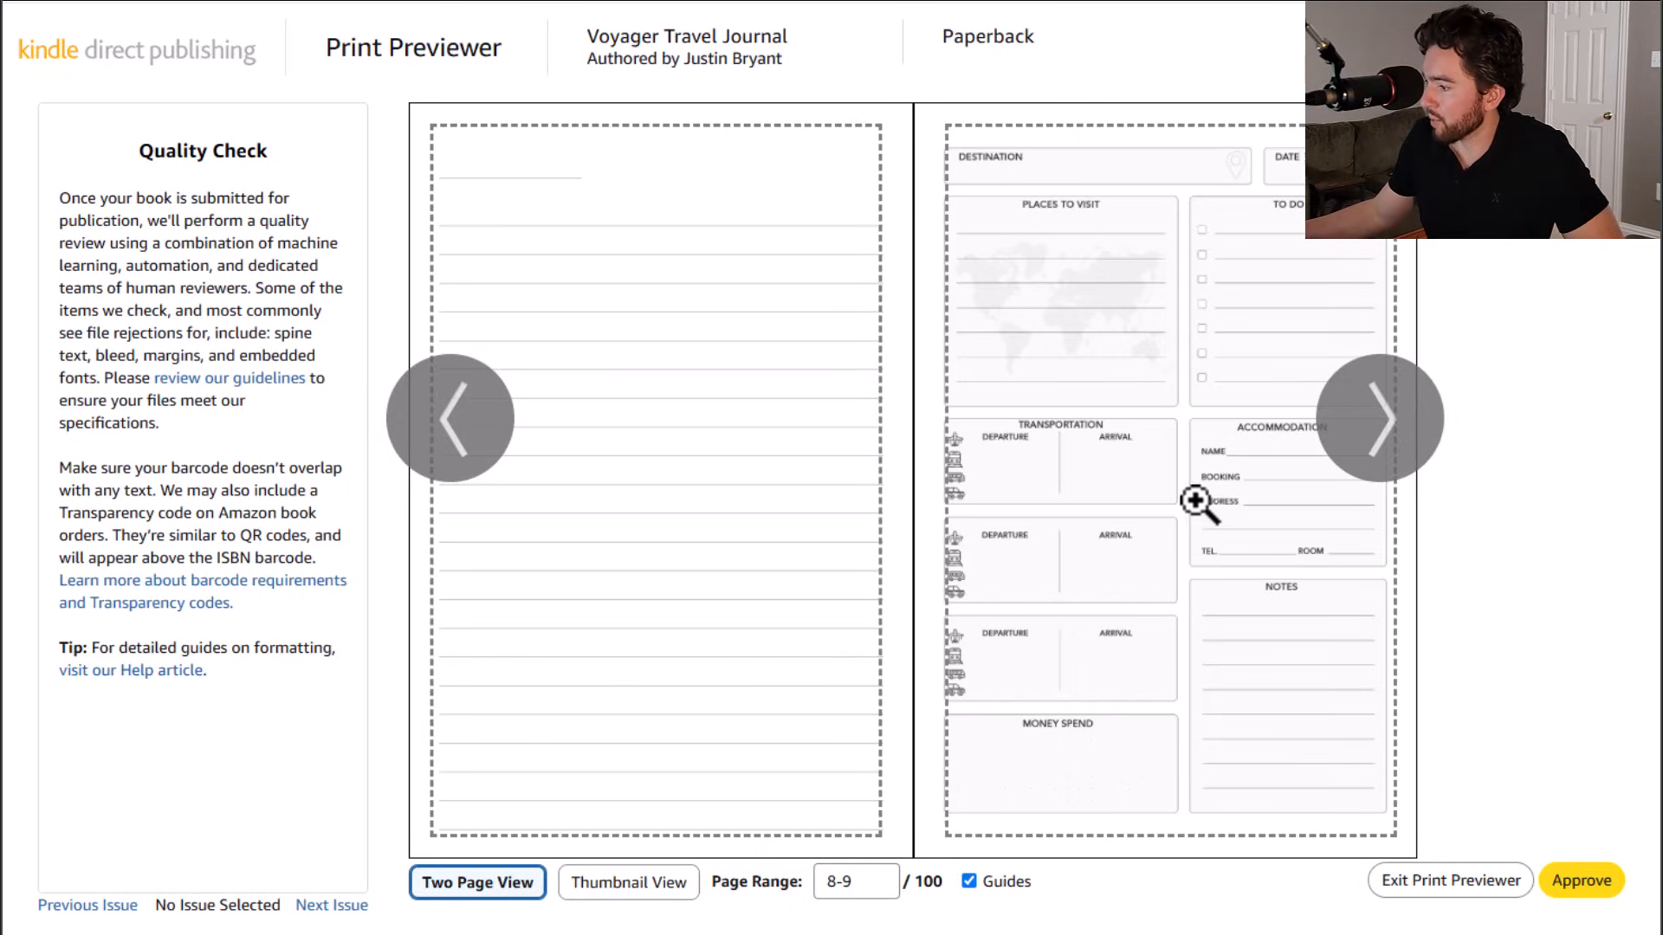
pyautogui.moveTo(988, 308)
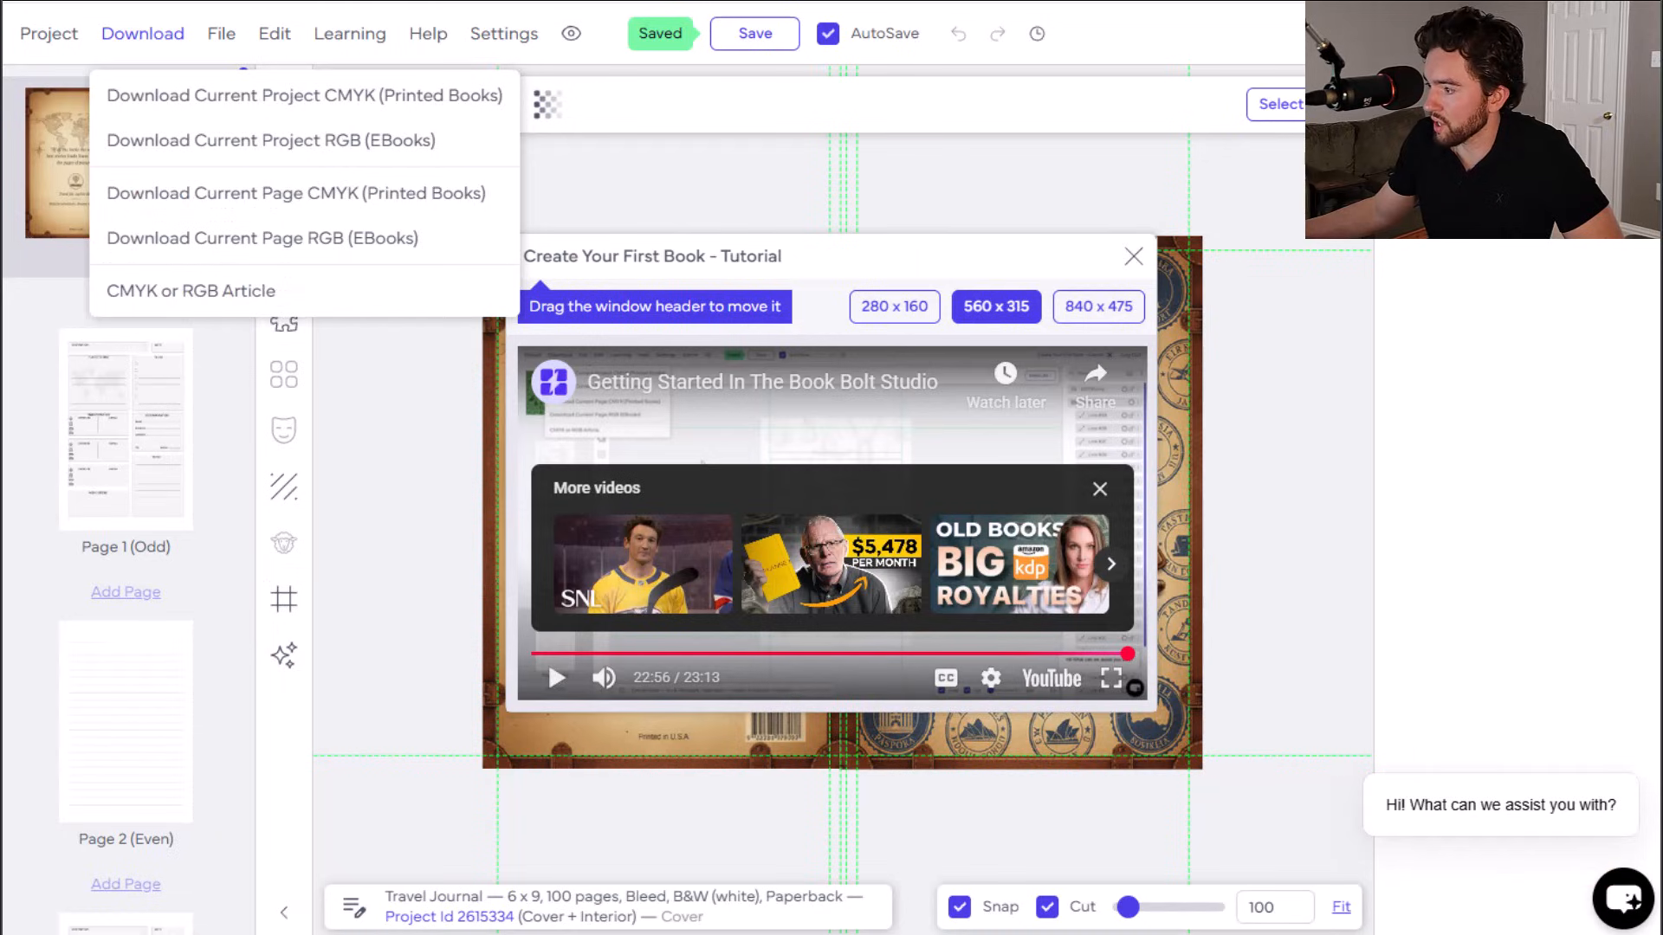
pyautogui.click(1133, 256)
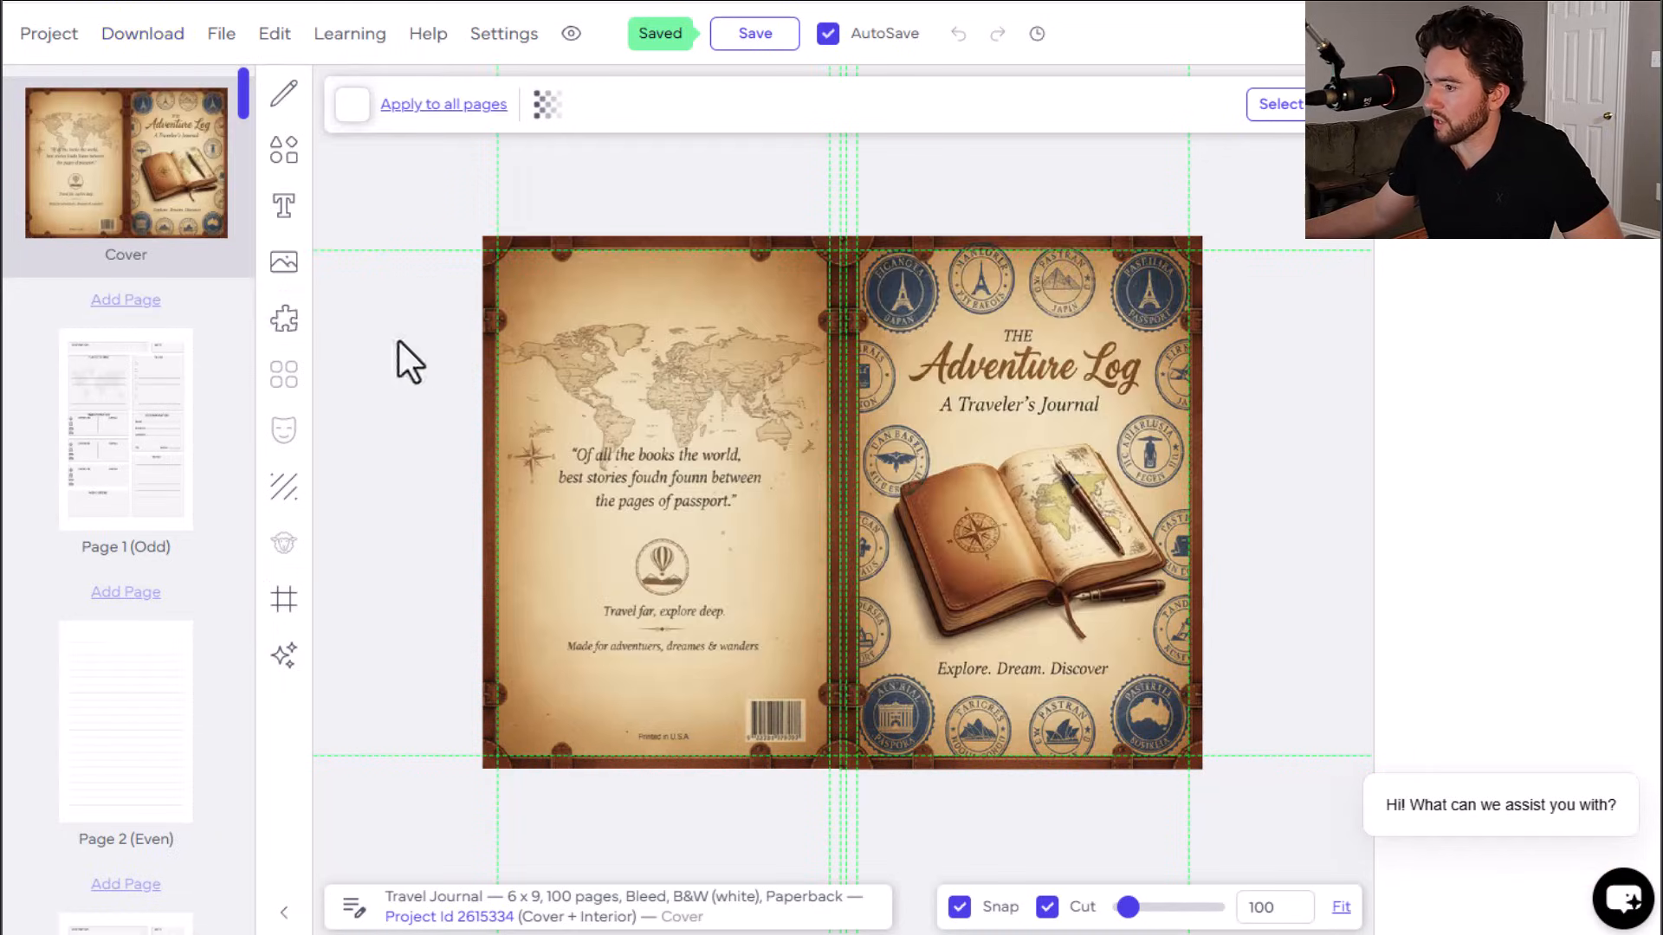
pyautogui.click(112, 480)
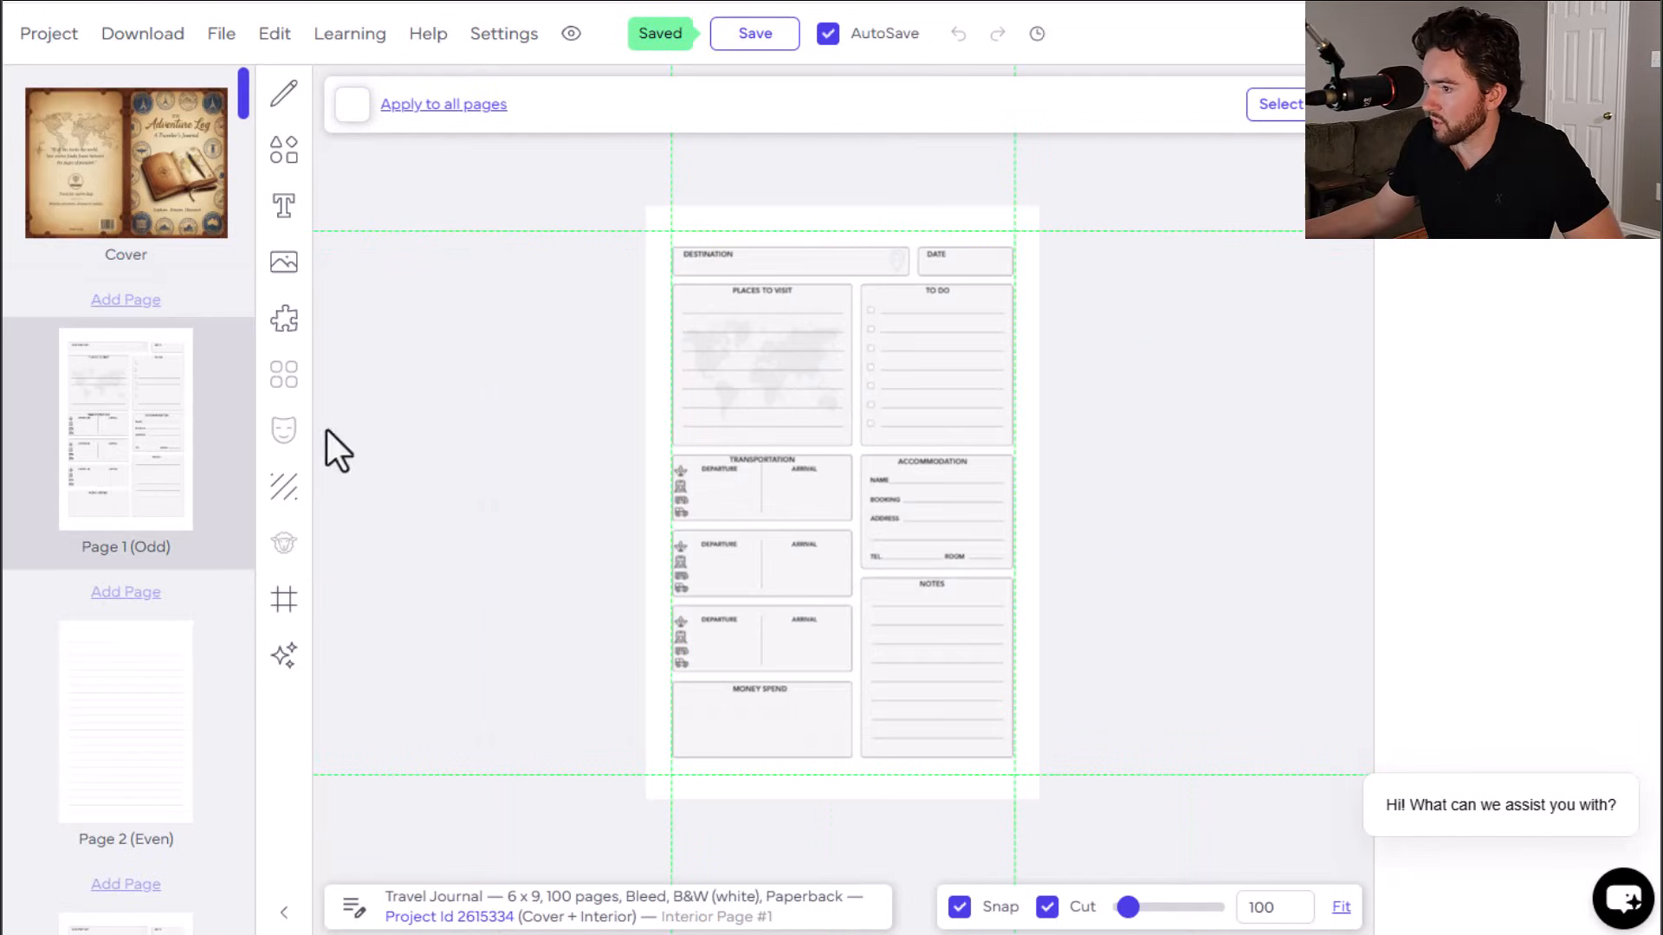
pyautogui.click(141, 228)
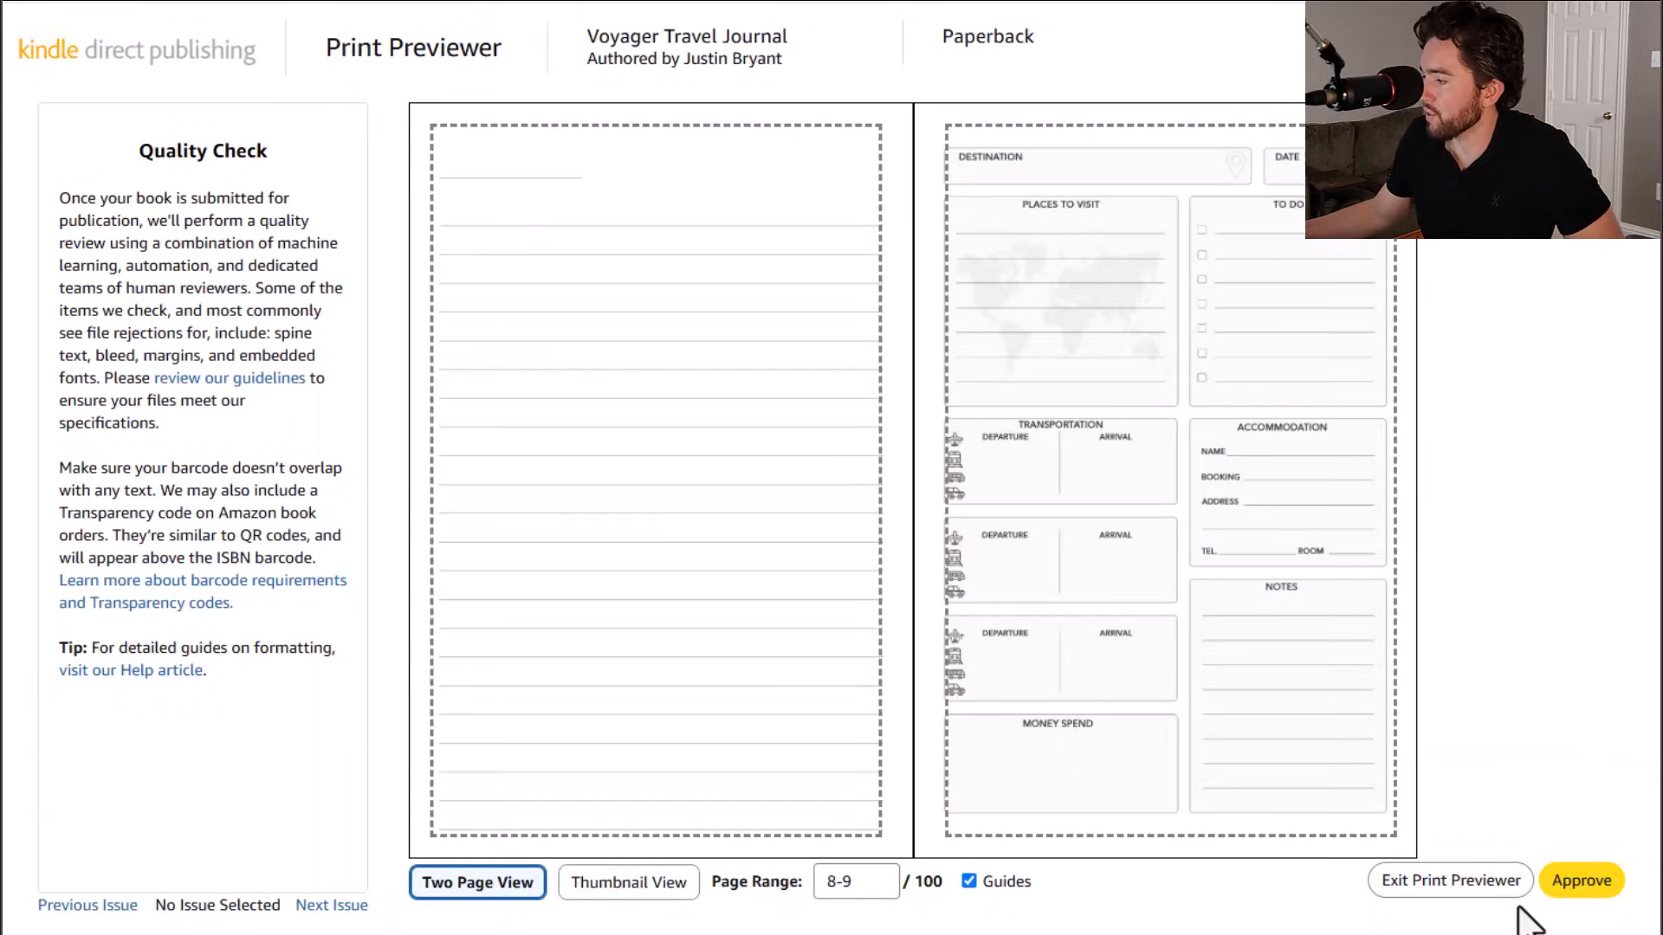
pyautogui.click(1583, 886)
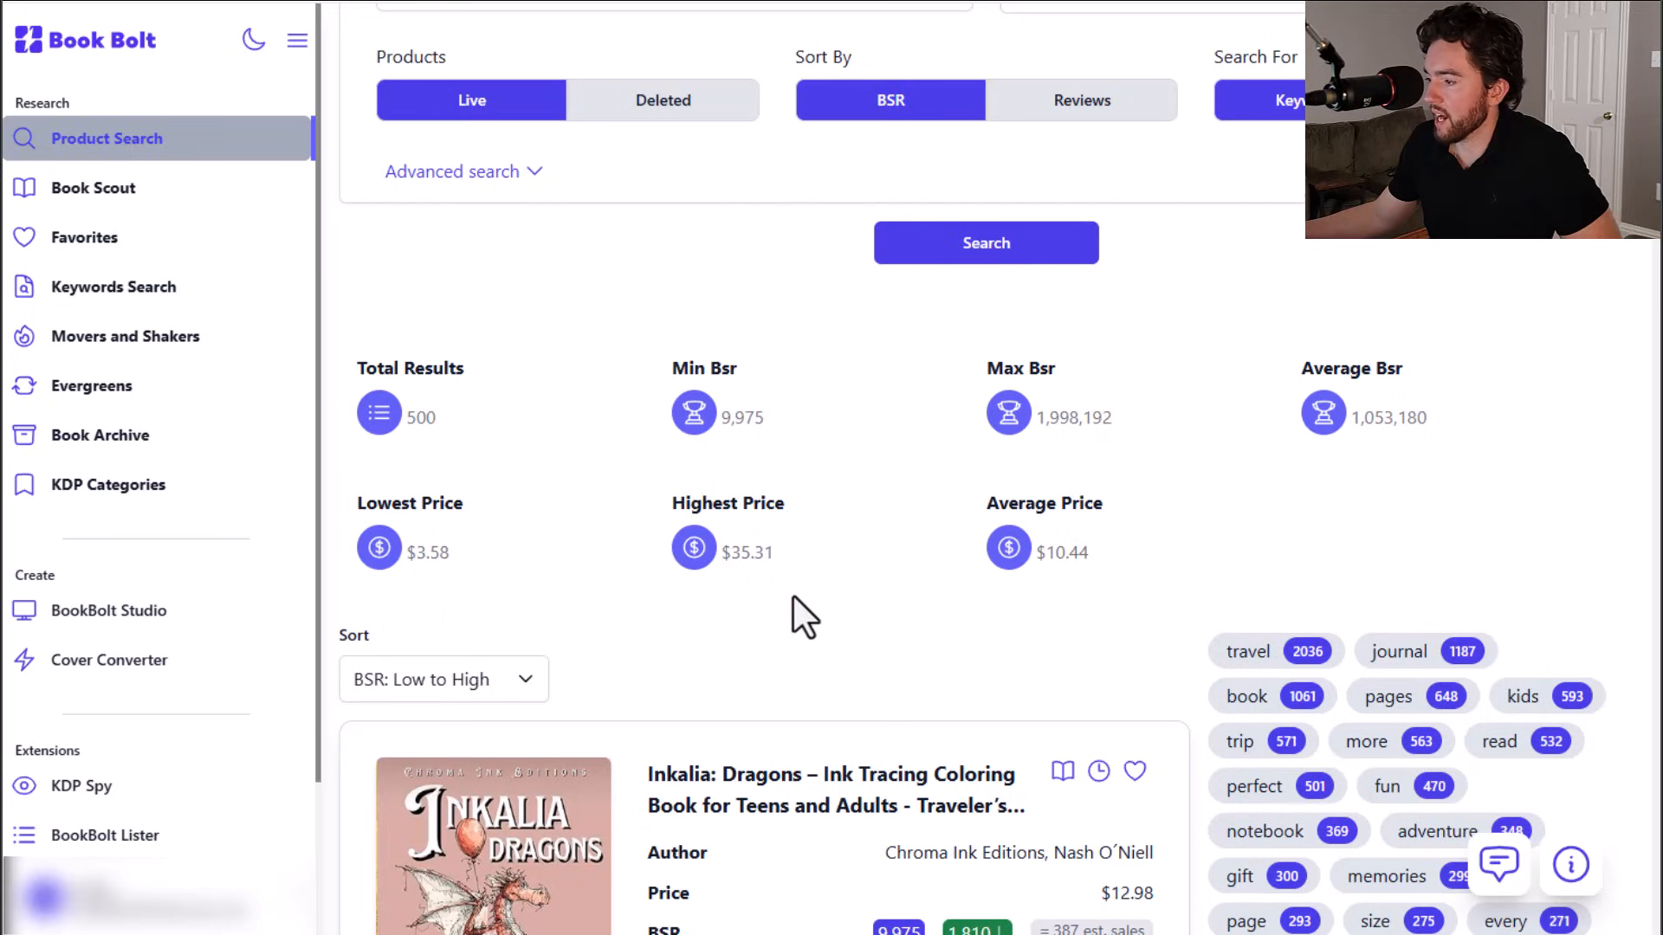
# Step: Compare Book Bolt's travel journal price statistics with the paperback pricing and royalties table
pyautogui.scroll(1, 799, 438)
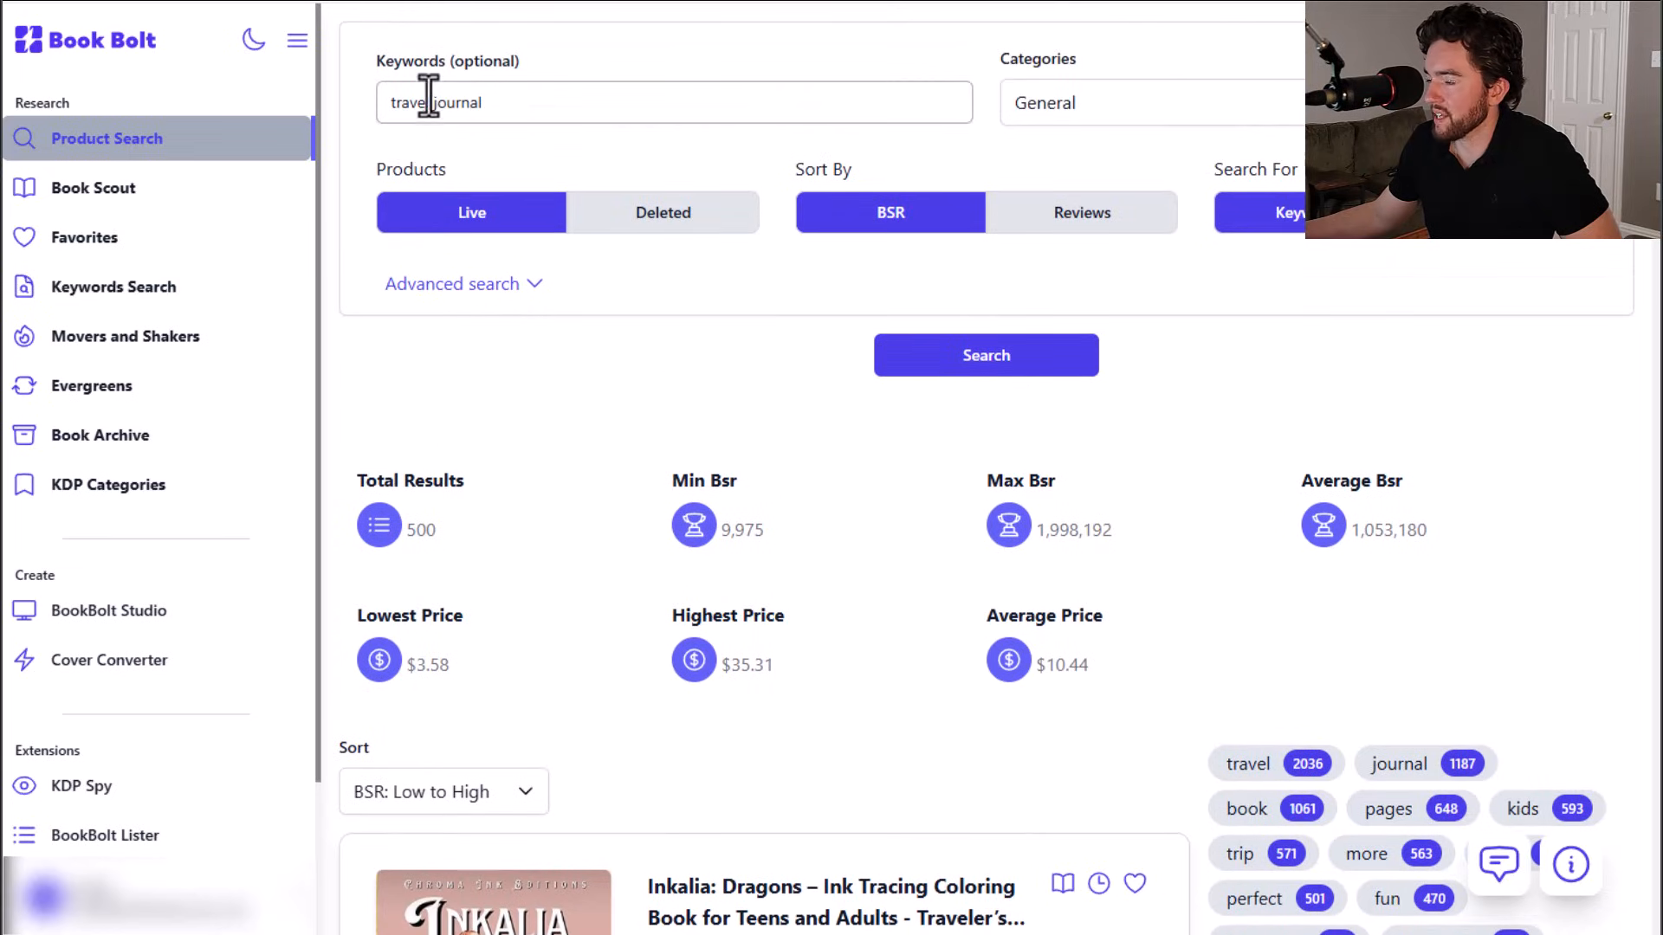
pyautogui.scroll(-3, 508, 123)
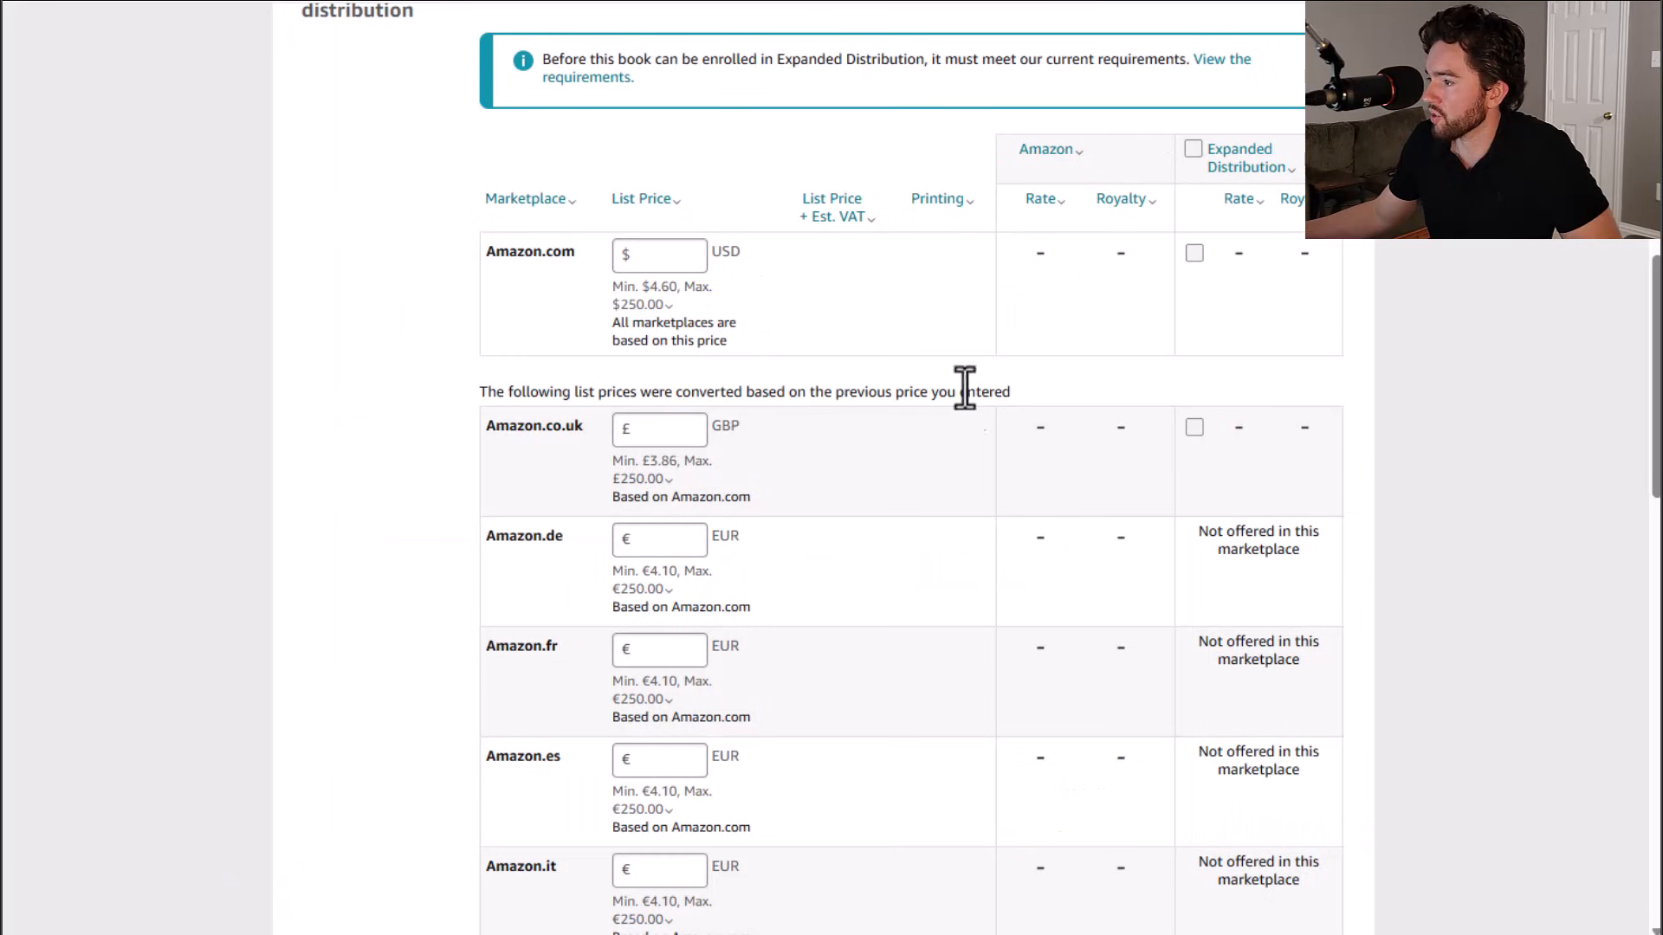
pyautogui.scroll(9, 890, 554)
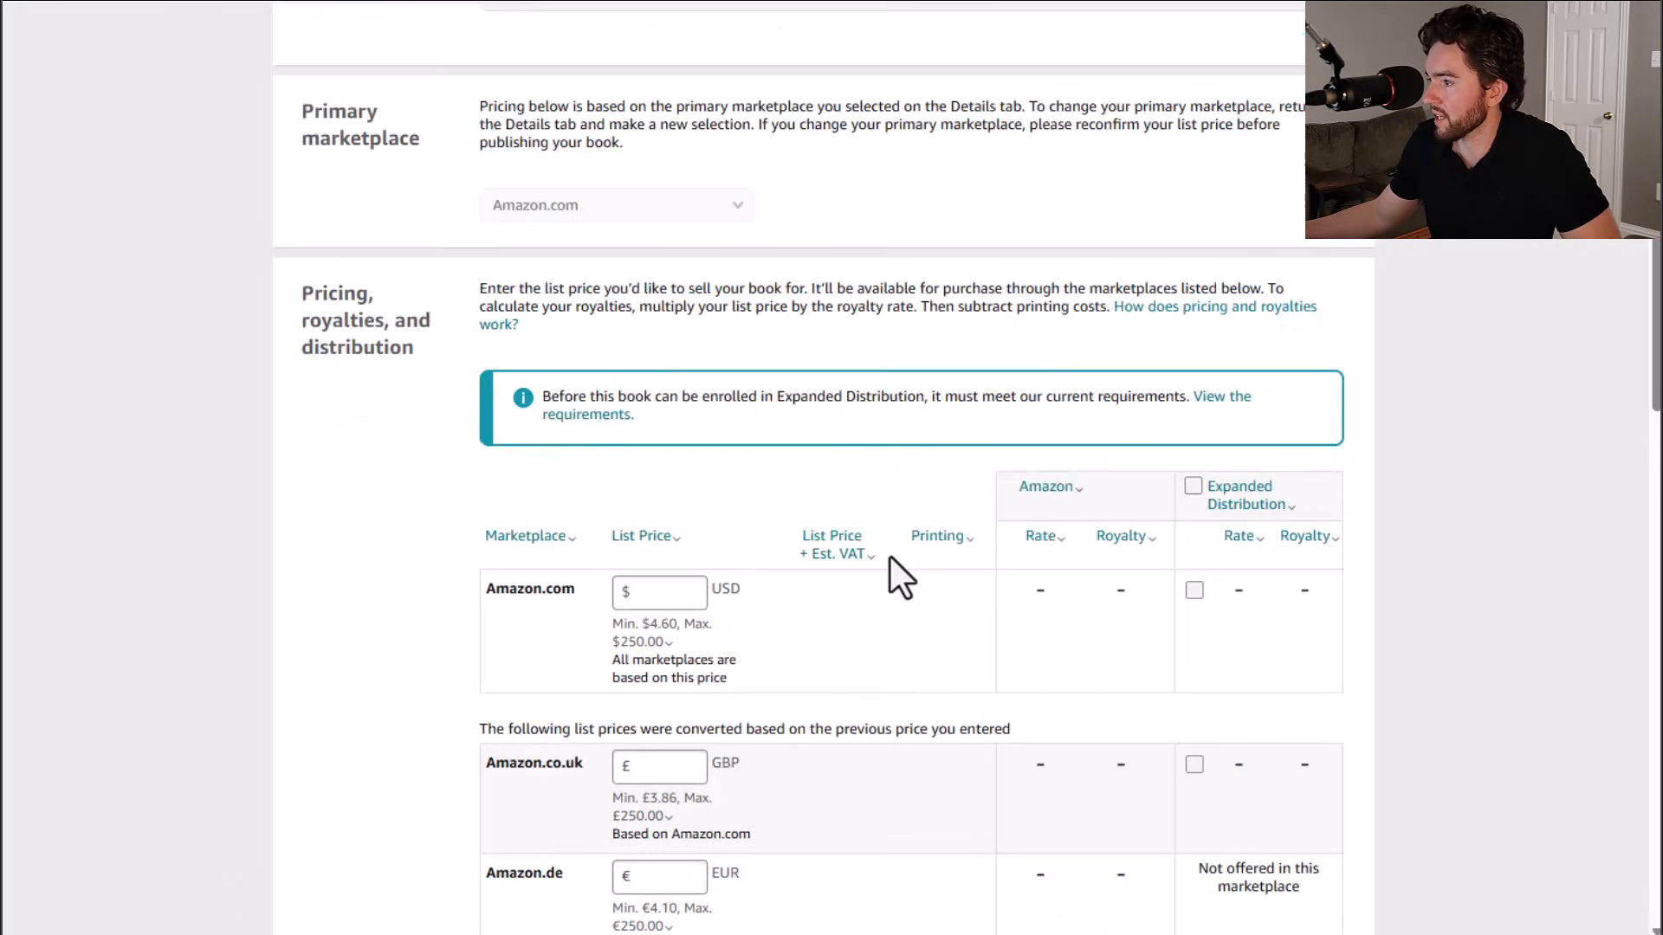
pyautogui.scroll(-14, 890, 555)
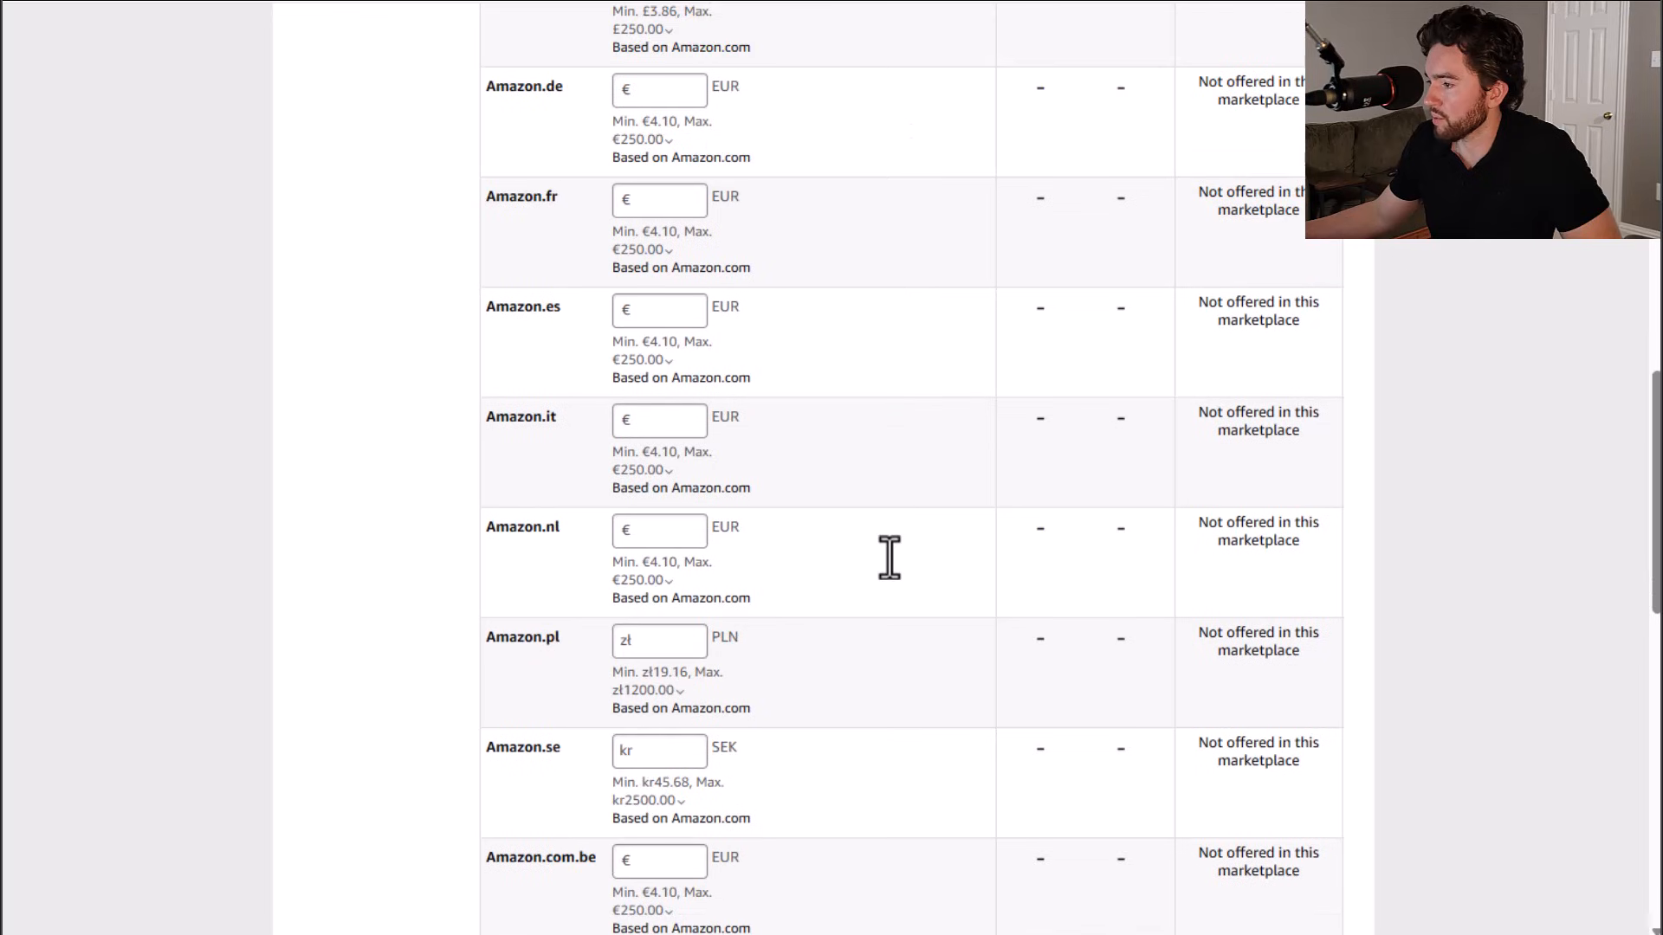
pyautogui.scroll(9, 890, 555)
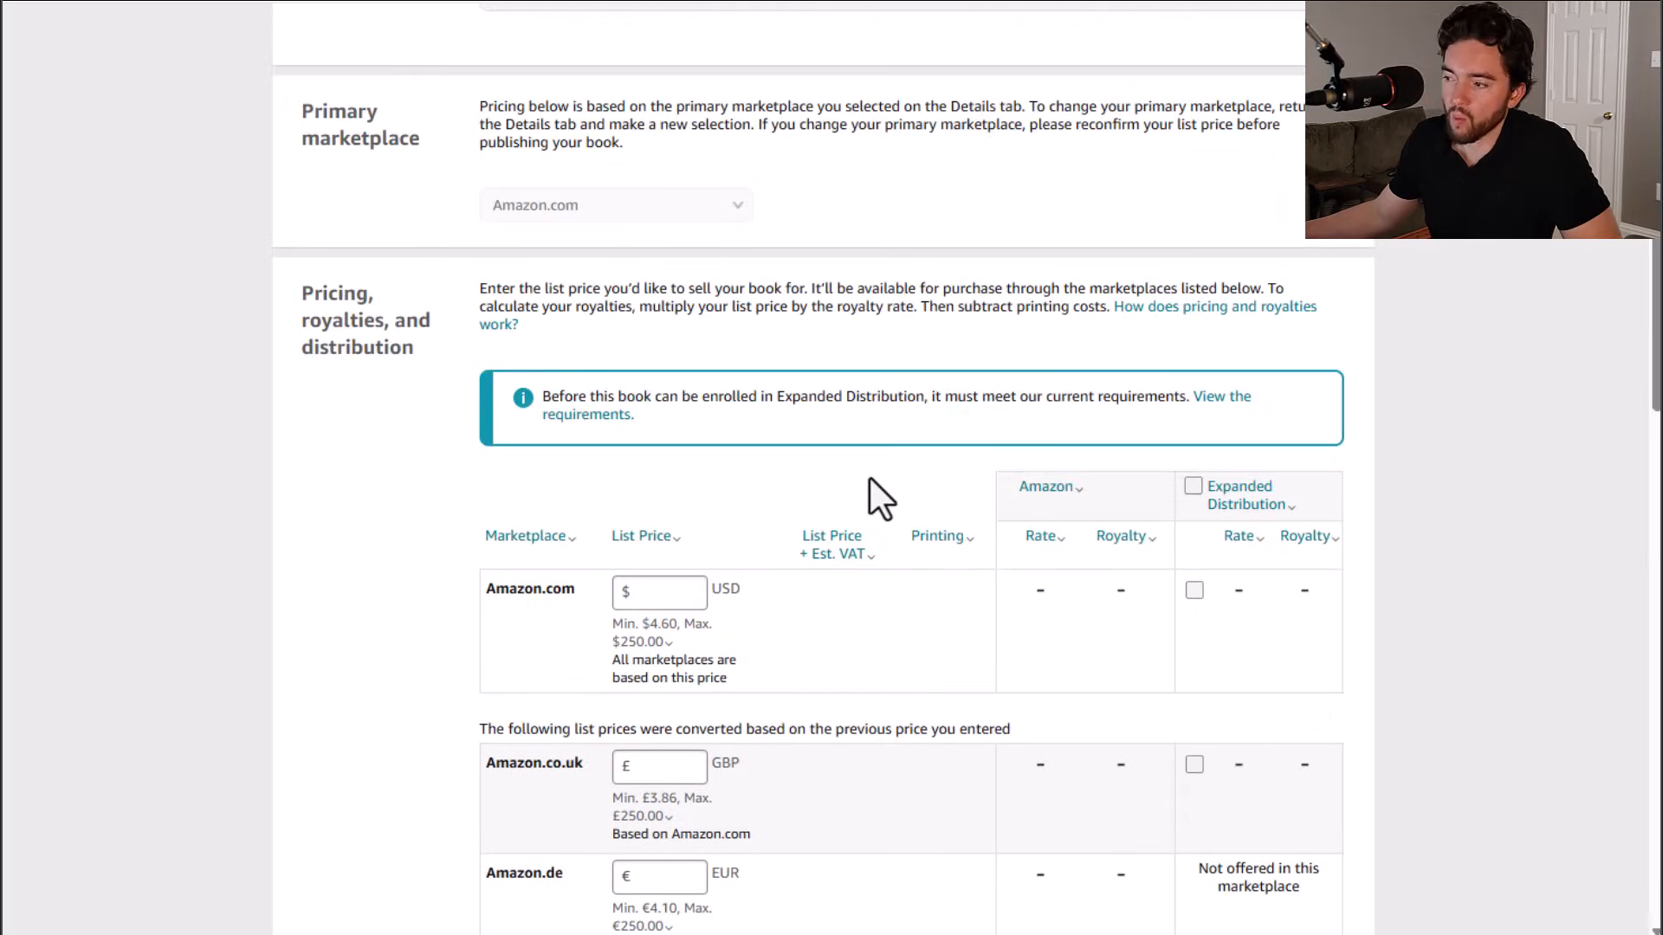
pyautogui.scroll(-3, 869, 476)
pyautogui.moveTo(662, 394)
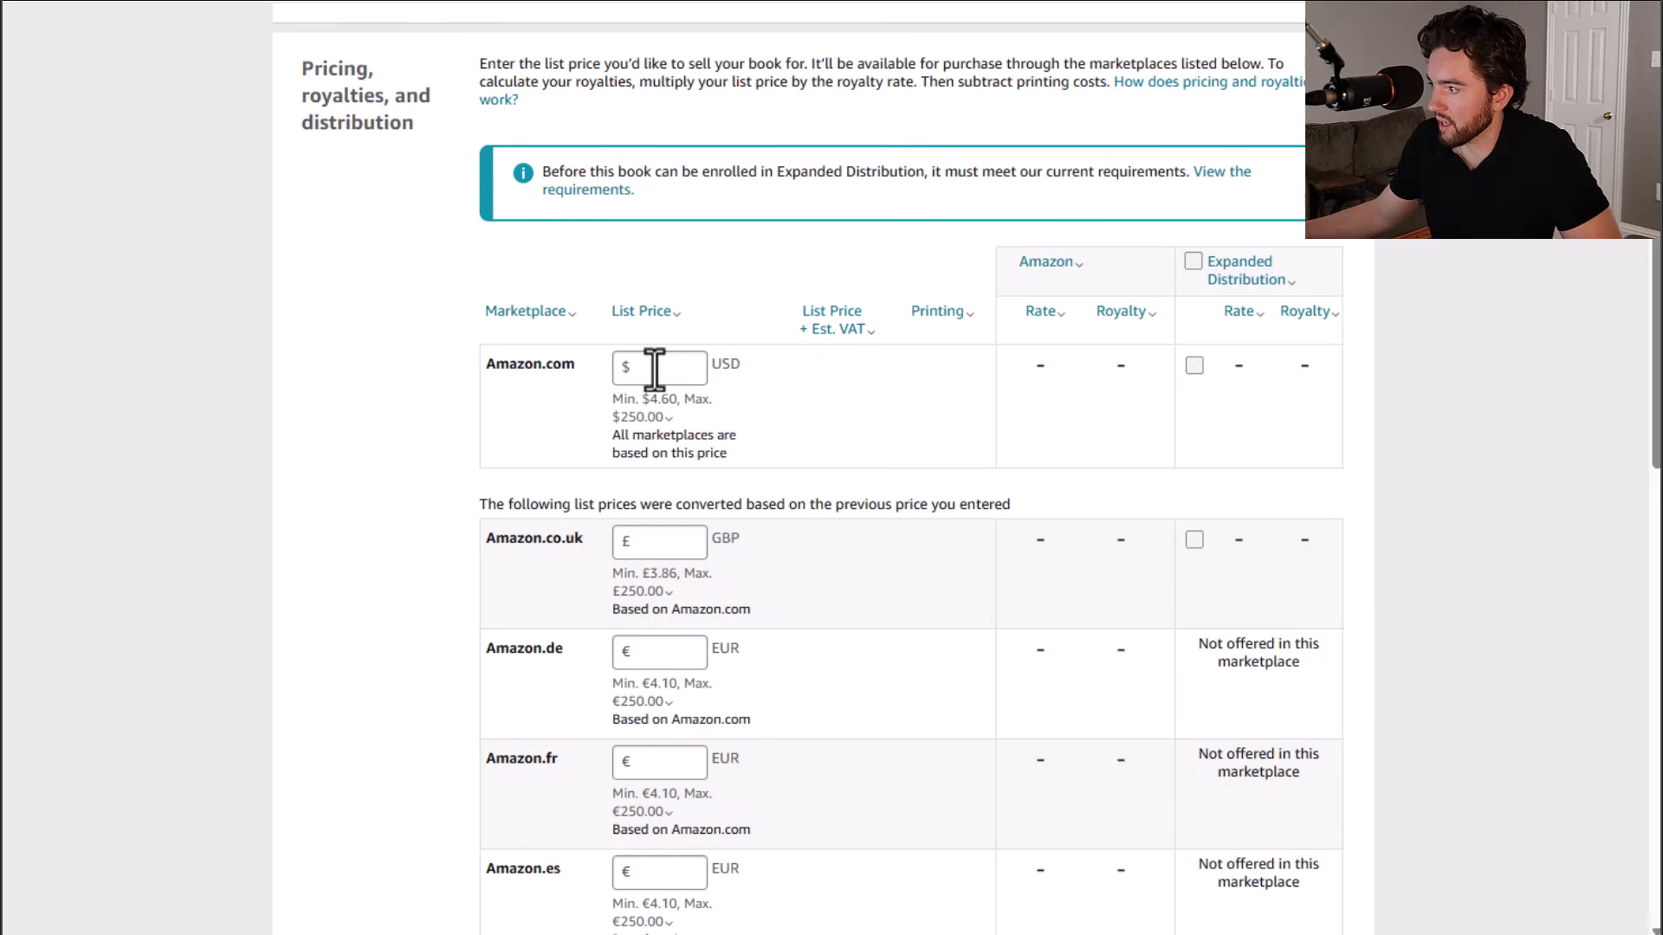
# Step: Set the Amazon.com list price to $19.00 USD
pyautogui.click(655, 370)
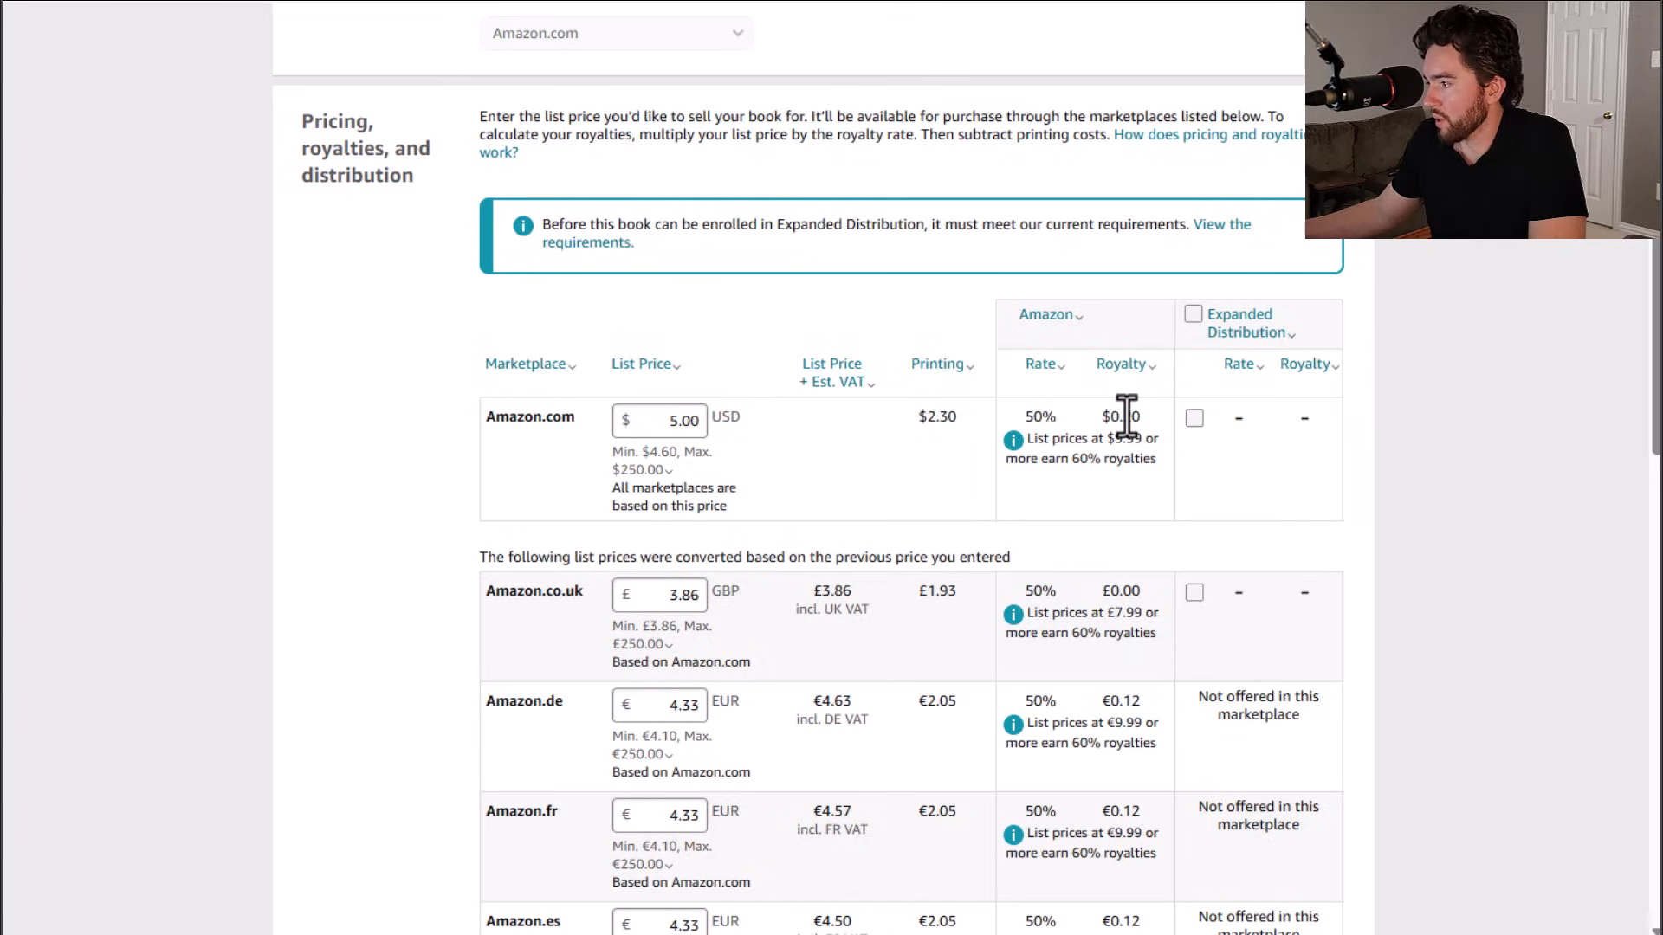
pyautogui.click(682, 421)
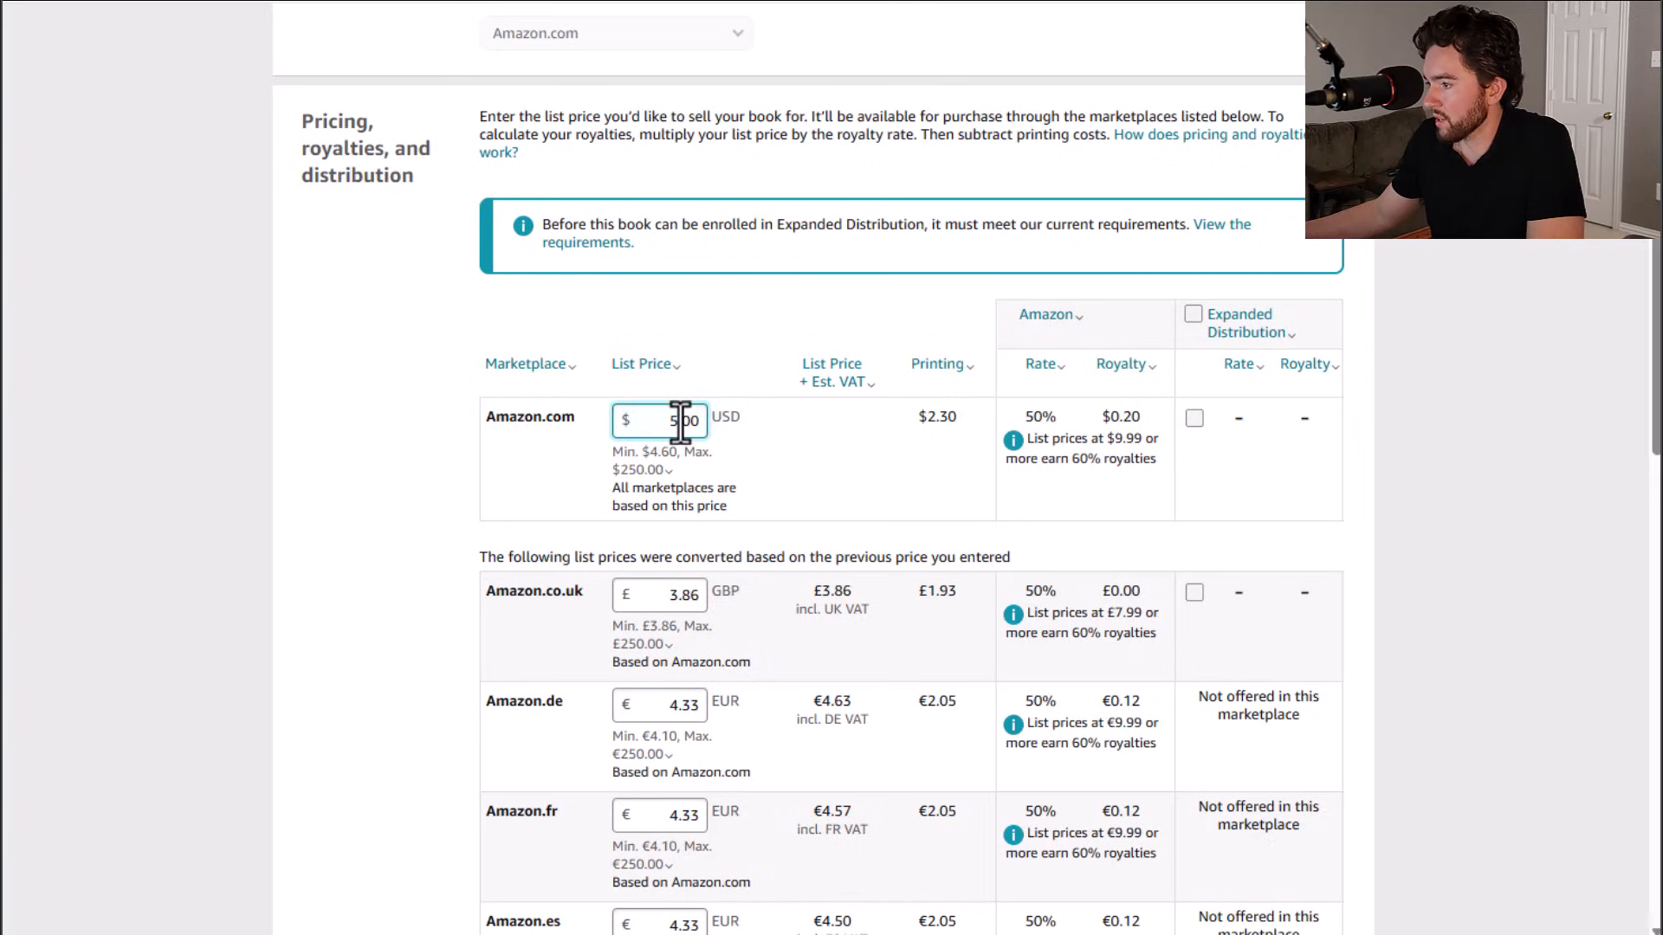
pyautogui.press('BackSpace')
pyautogui.write('19')
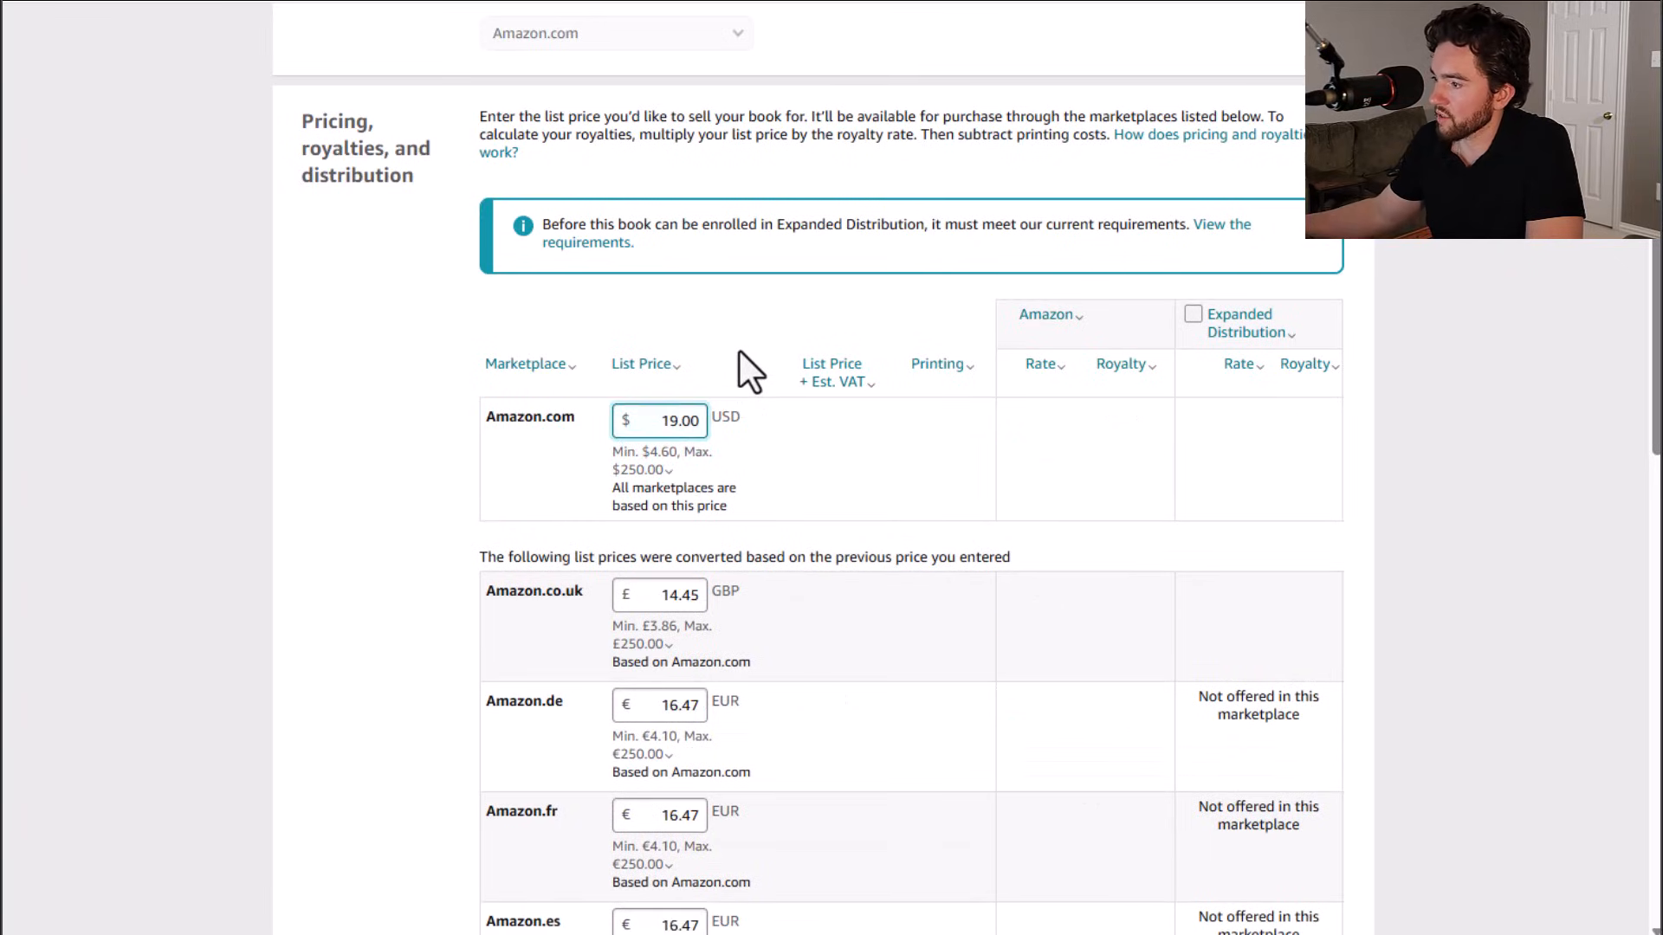
pyautogui.click(391, 476)
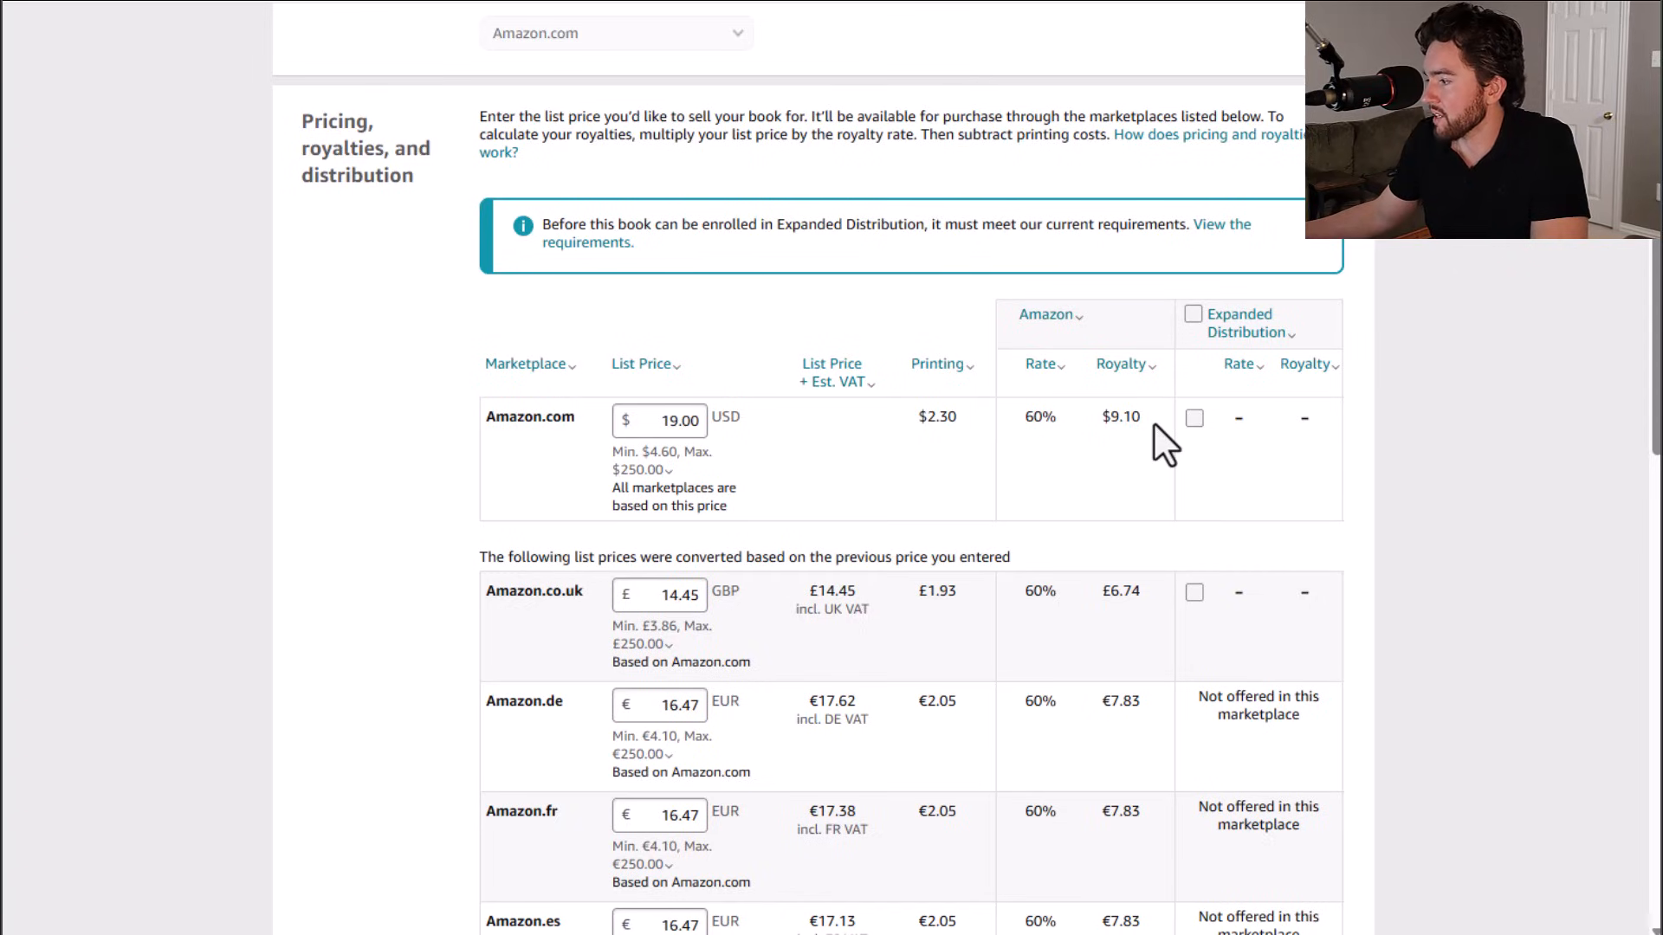
# Step: Review the converted marketplace prices, terms and the publish options at the bottom of the pricing page
pyautogui.scroll(-14, 1122, 449)
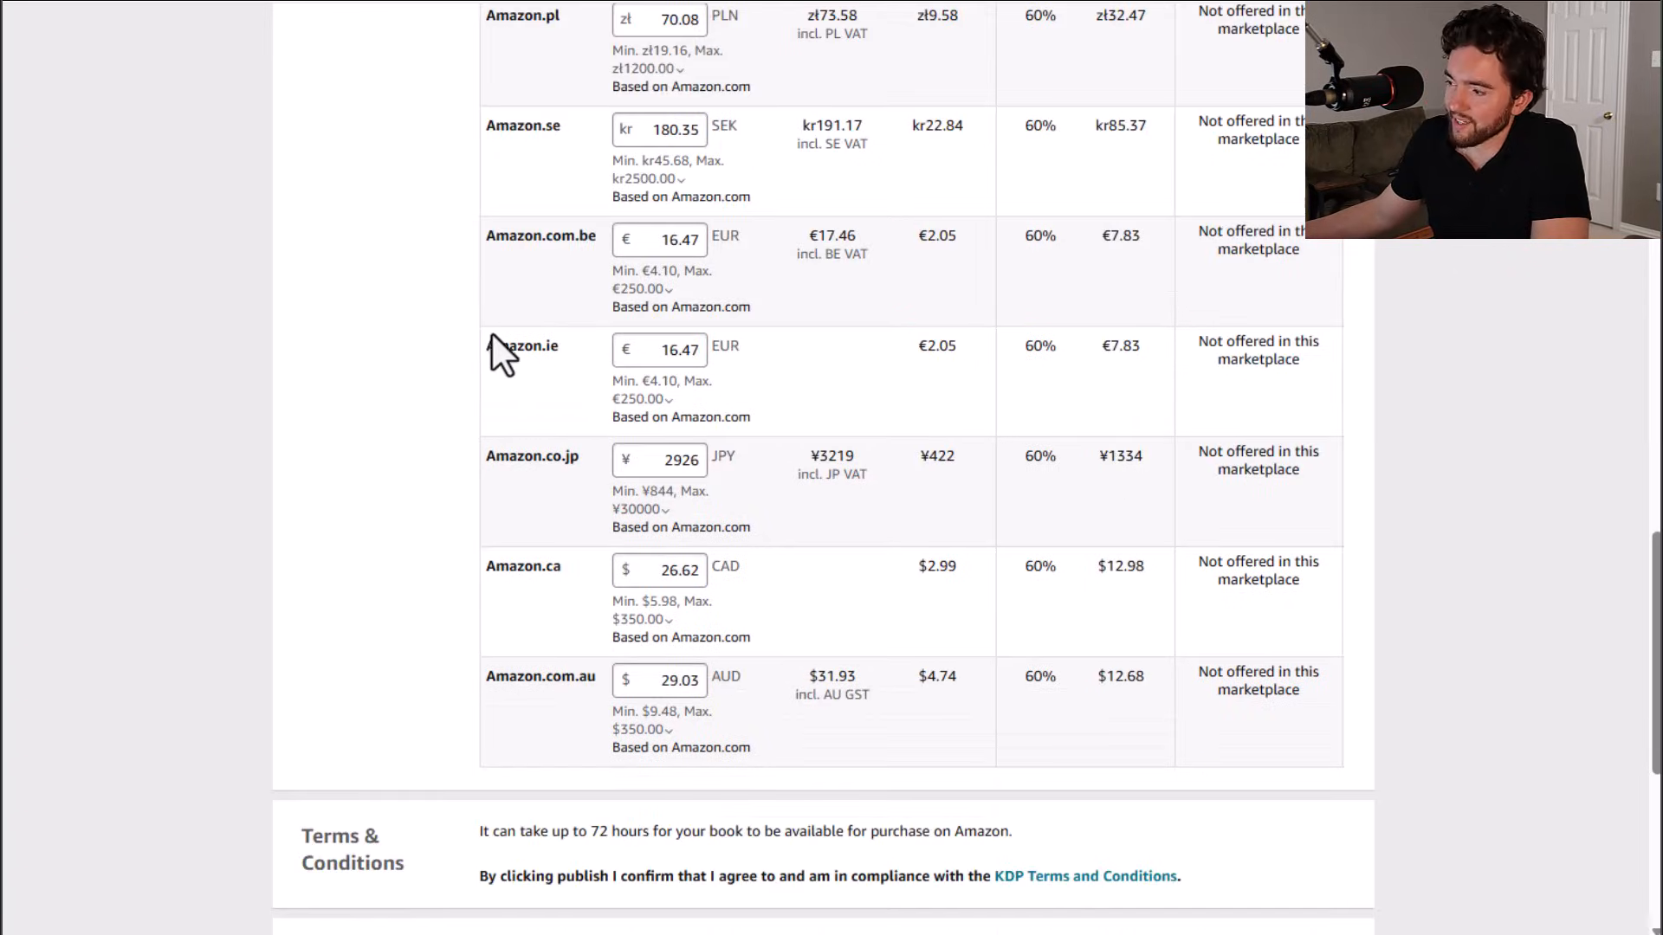
pyautogui.scroll(-3, 562, 343)
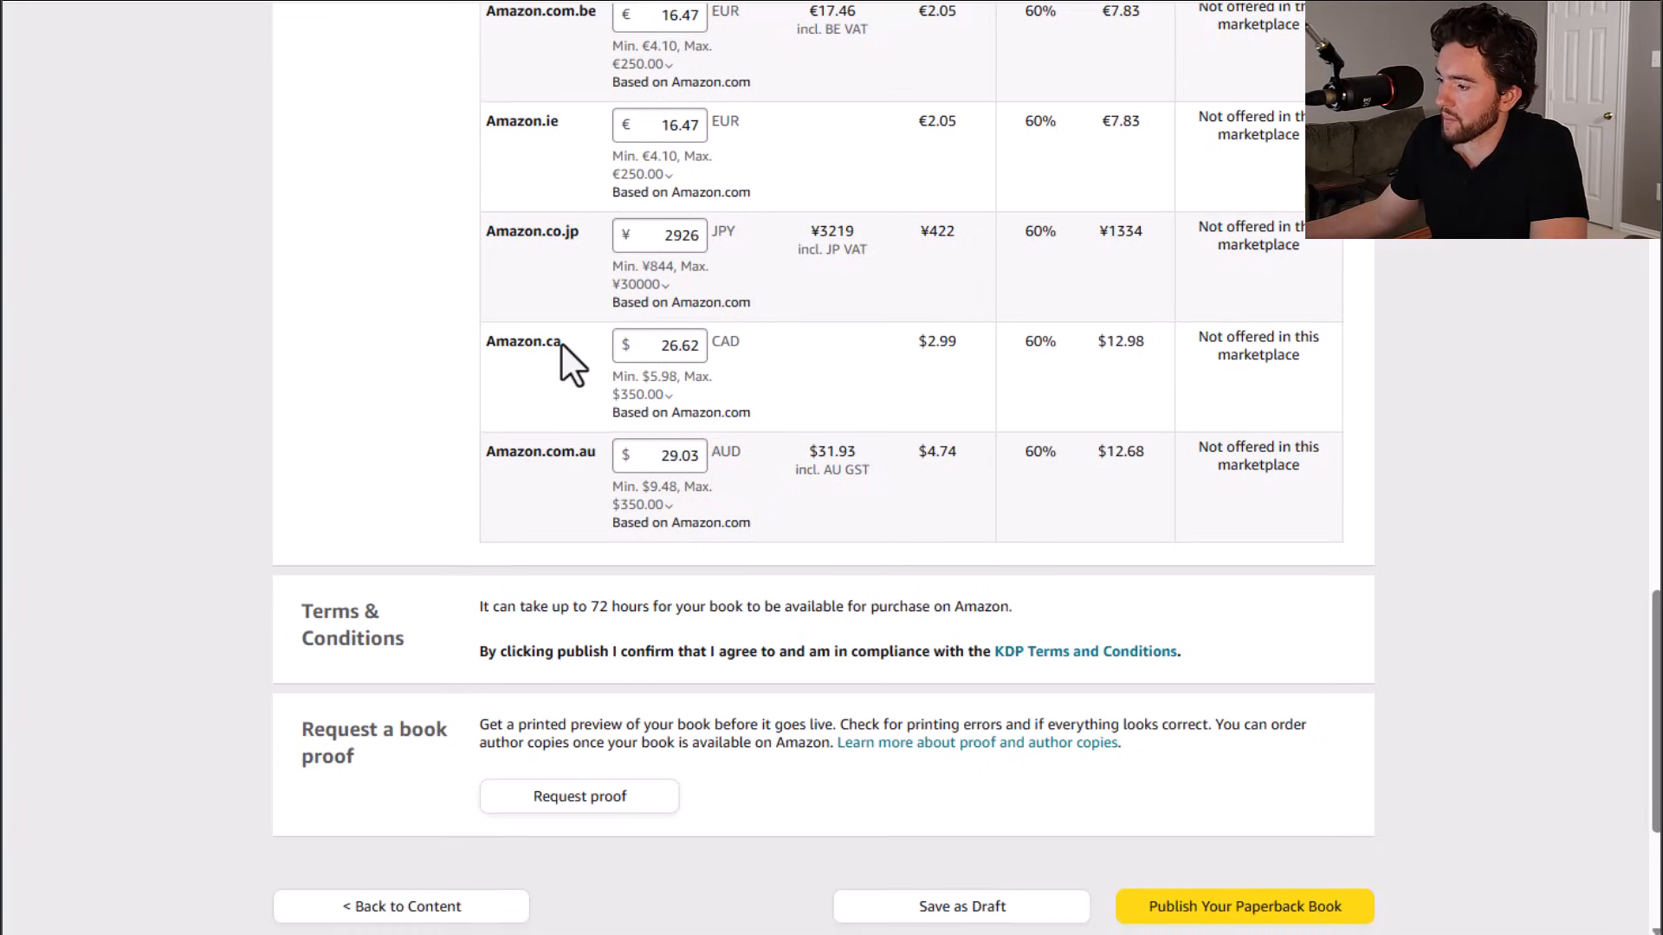
pyautogui.scroll(-4, 561, 343)
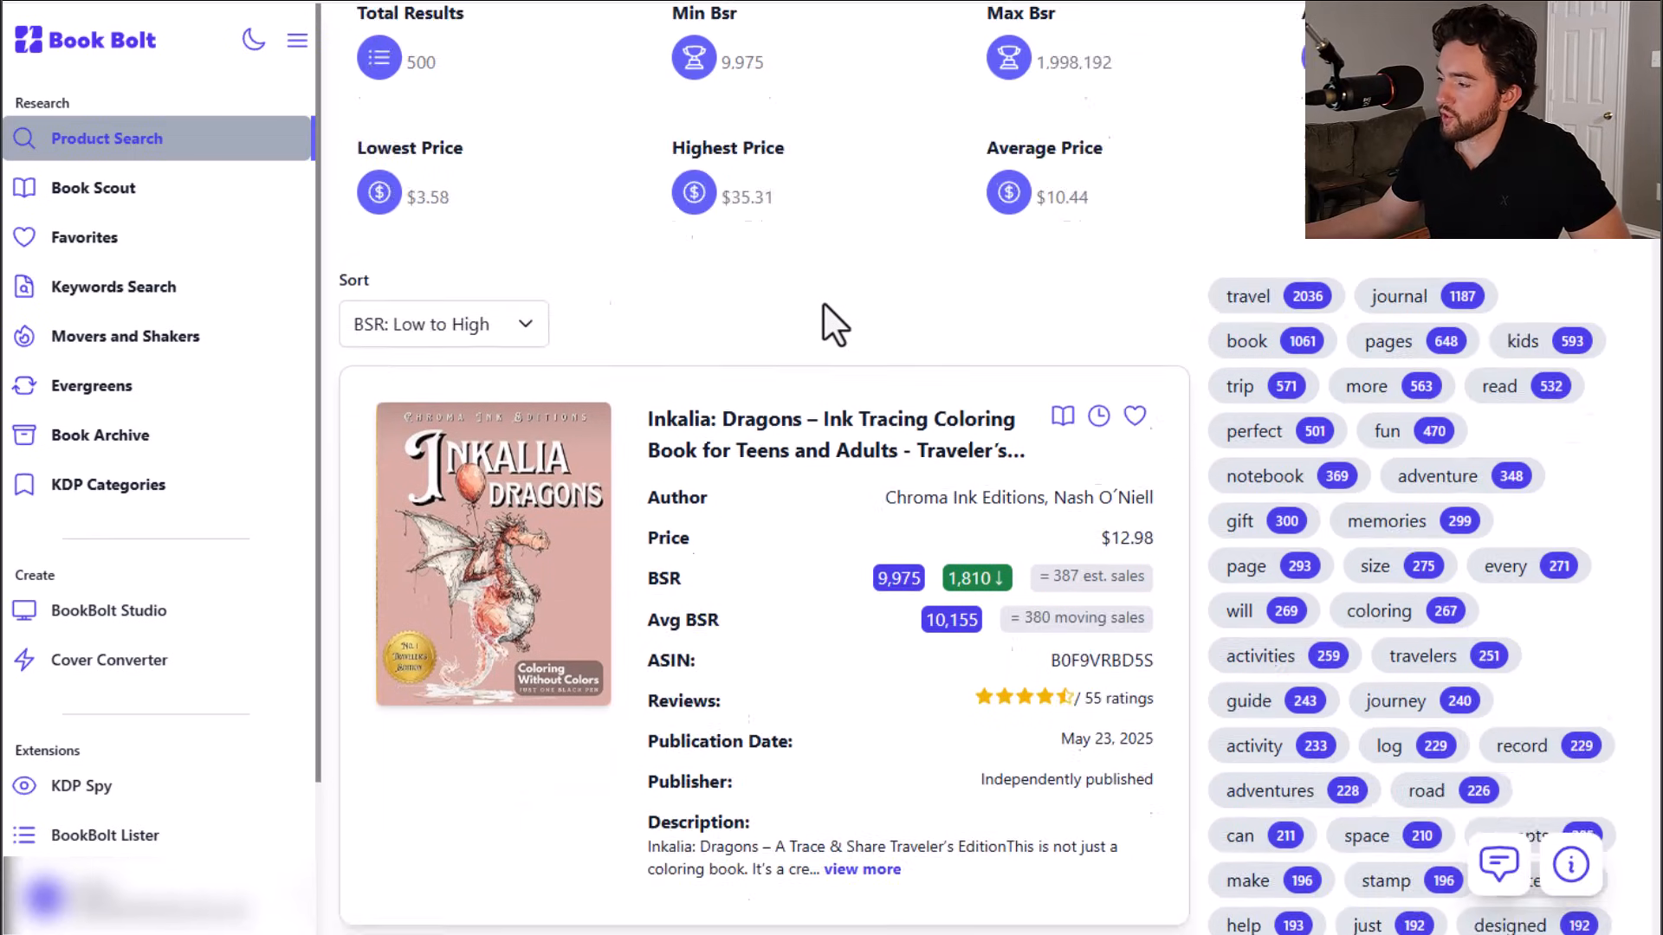
# Step: Scroll through the Book Bolt travel product search results, examining each top book's price, BSR and estimated sales
pyautogui.scroll(-10, 824, 305)
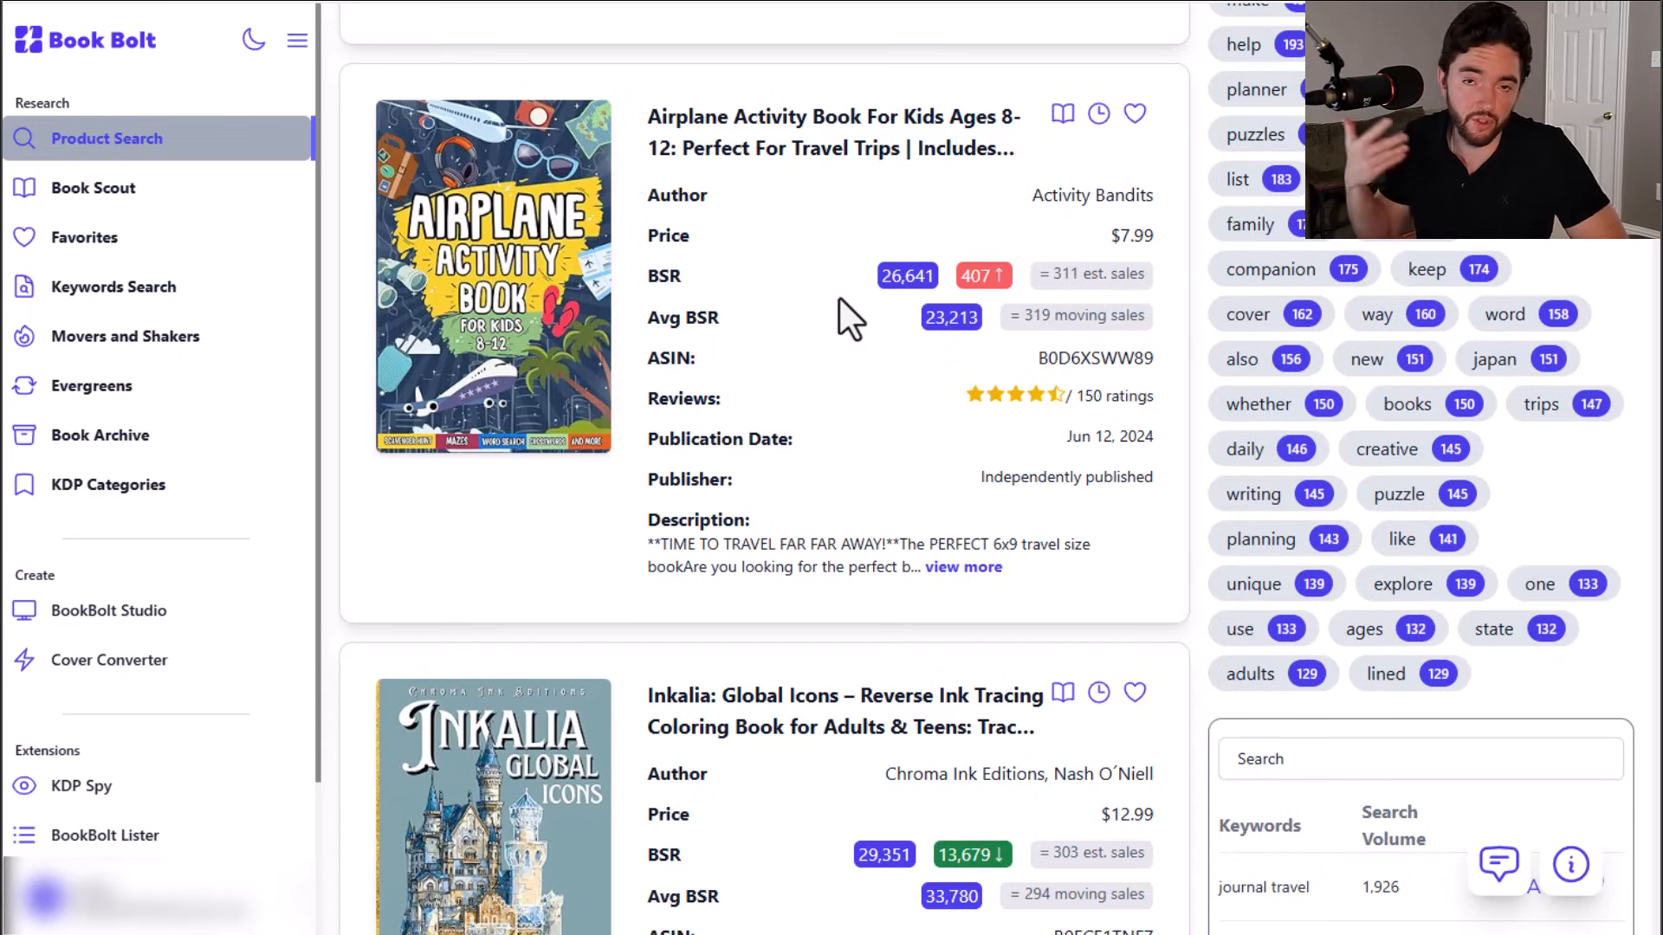
pyautogui.scroll(9, 772, 247)
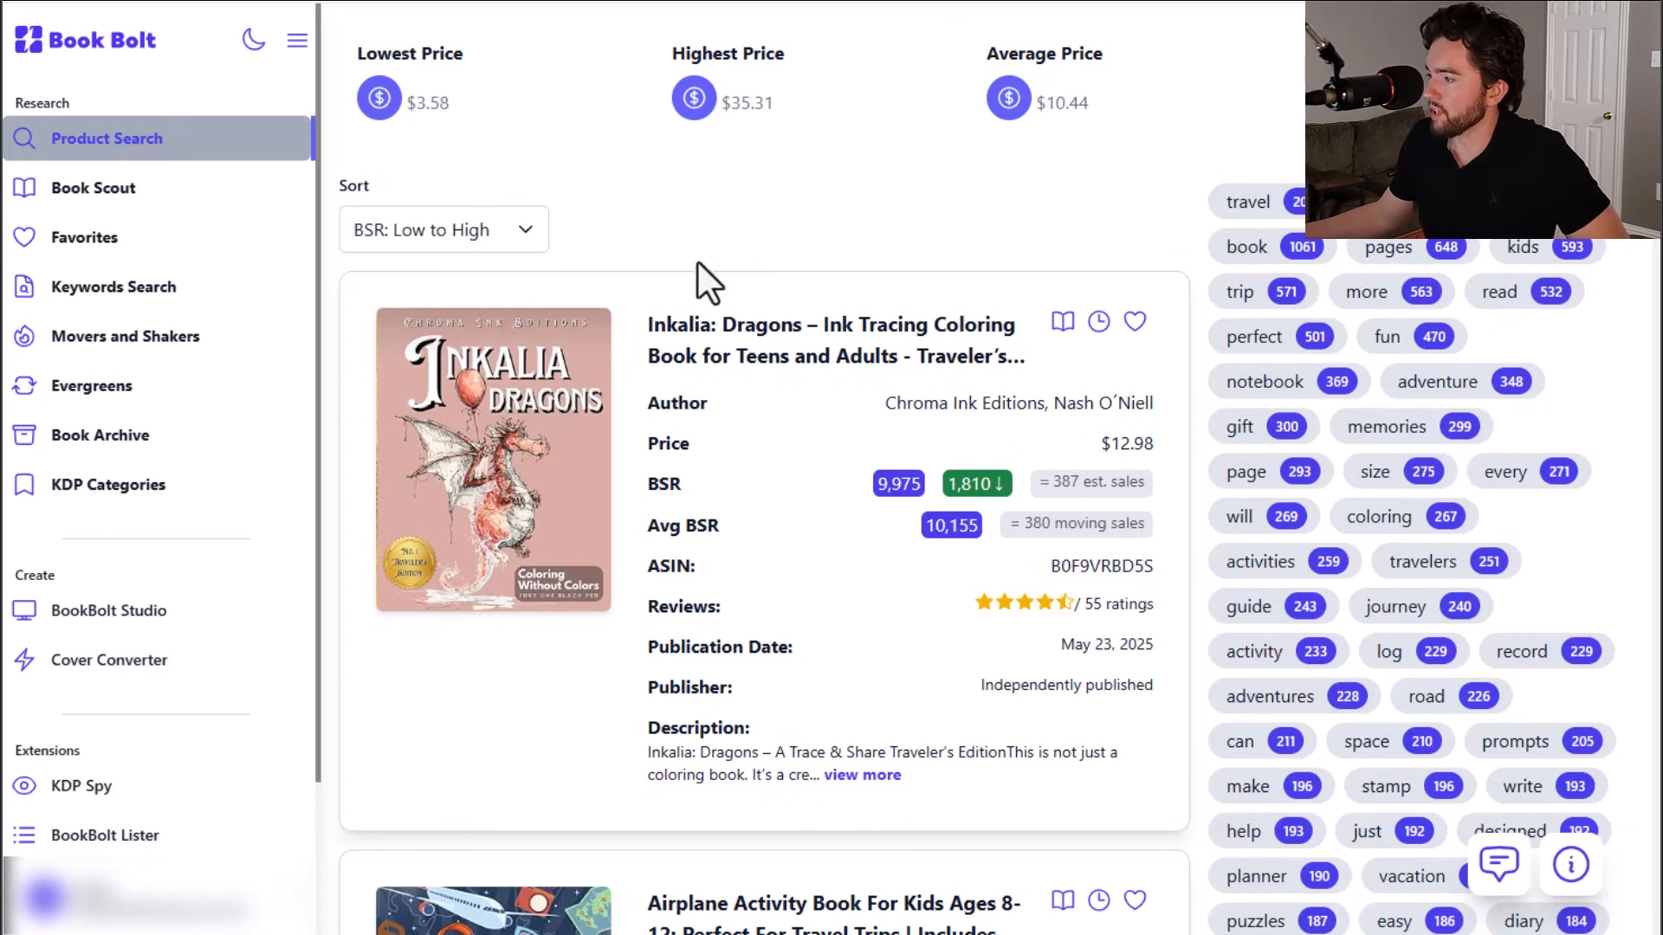
pyautogui.scroll(-1, 814, 246)
pyautogui.scroll(-2, 815, 246)
pyautogui.scroll(5, 890, 452)
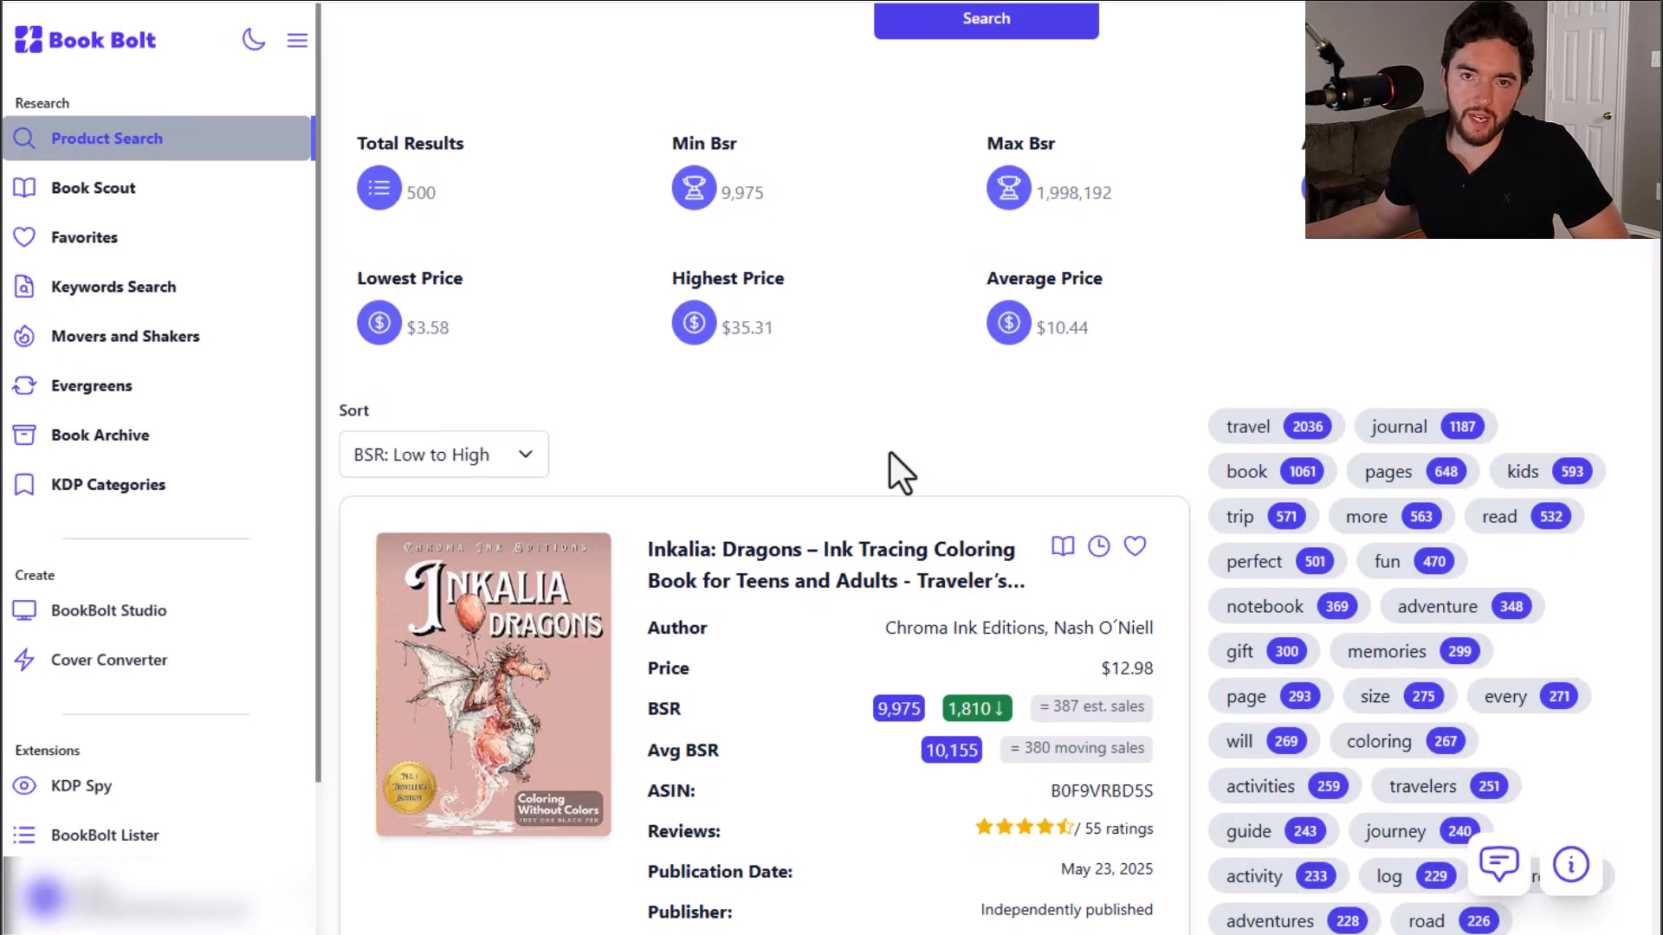
pyautogui.scroll(-5, 890, 452)
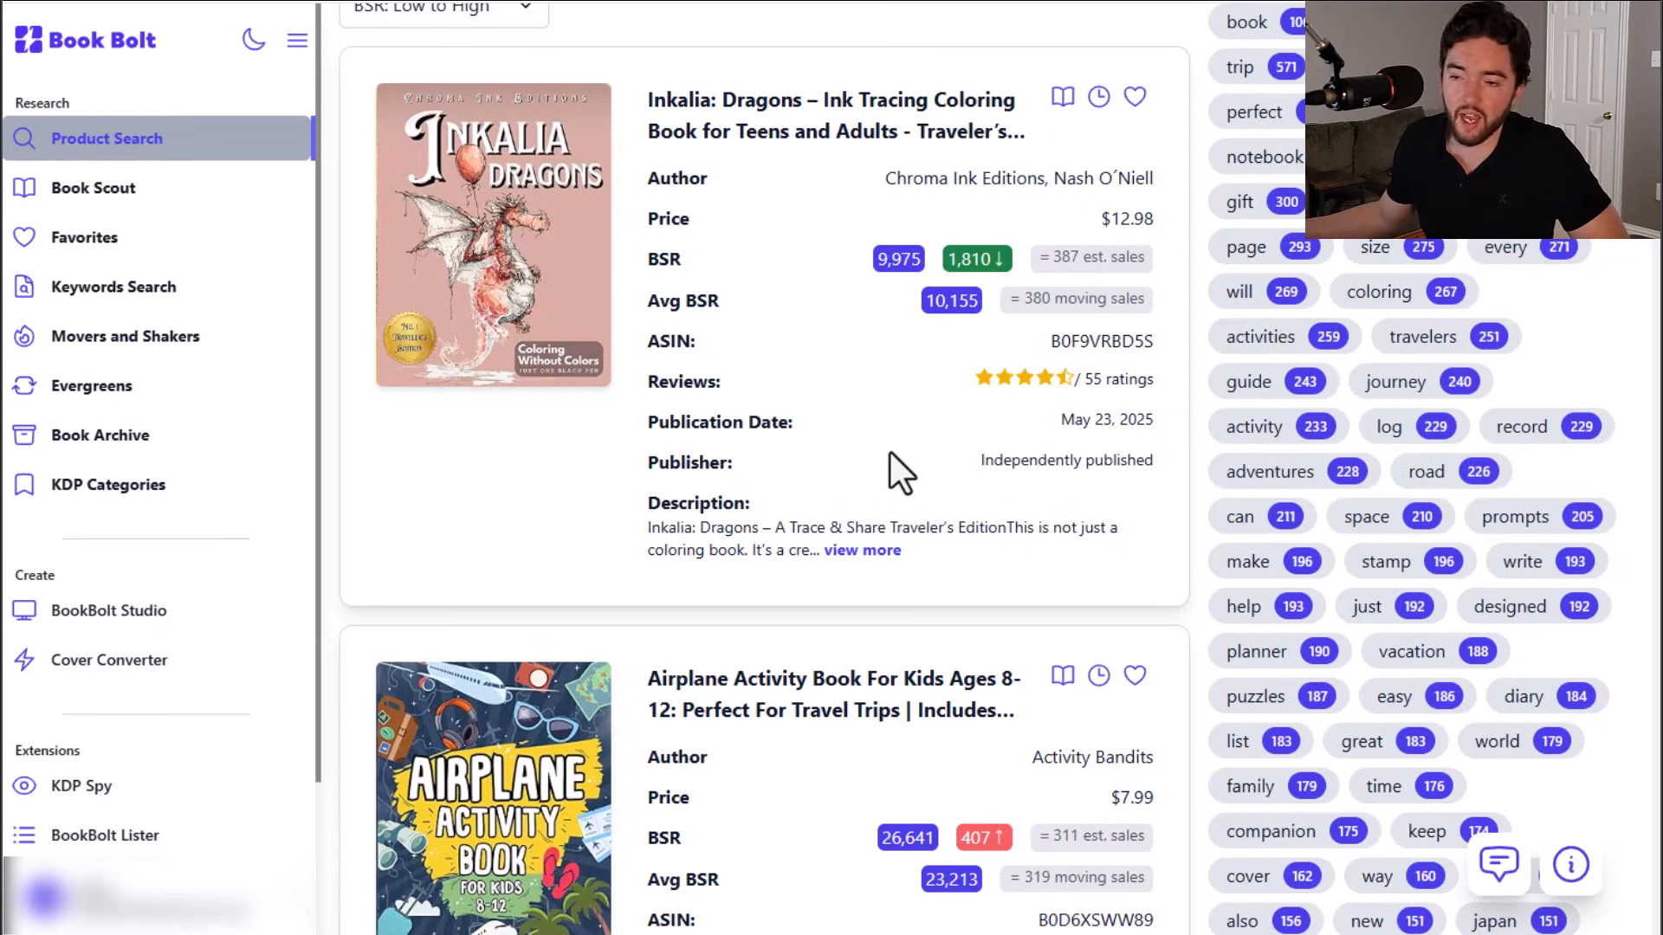
pyautogui.scroll(-14, 891, 451)
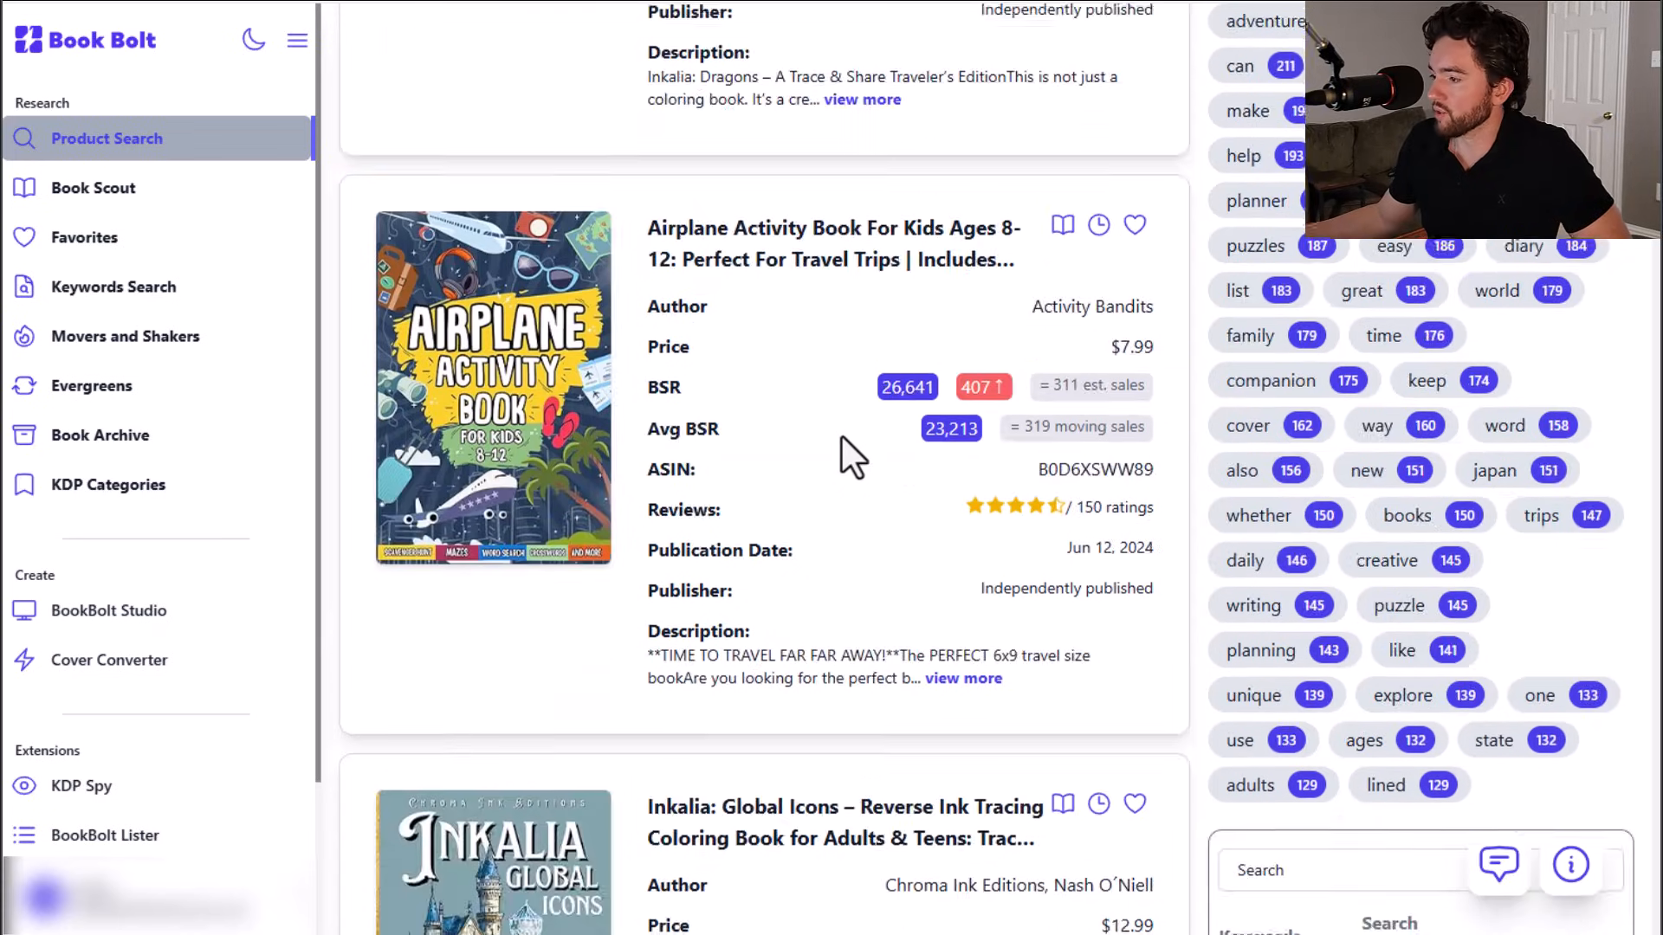
pyautogui.scroll(-5, 889, 399)
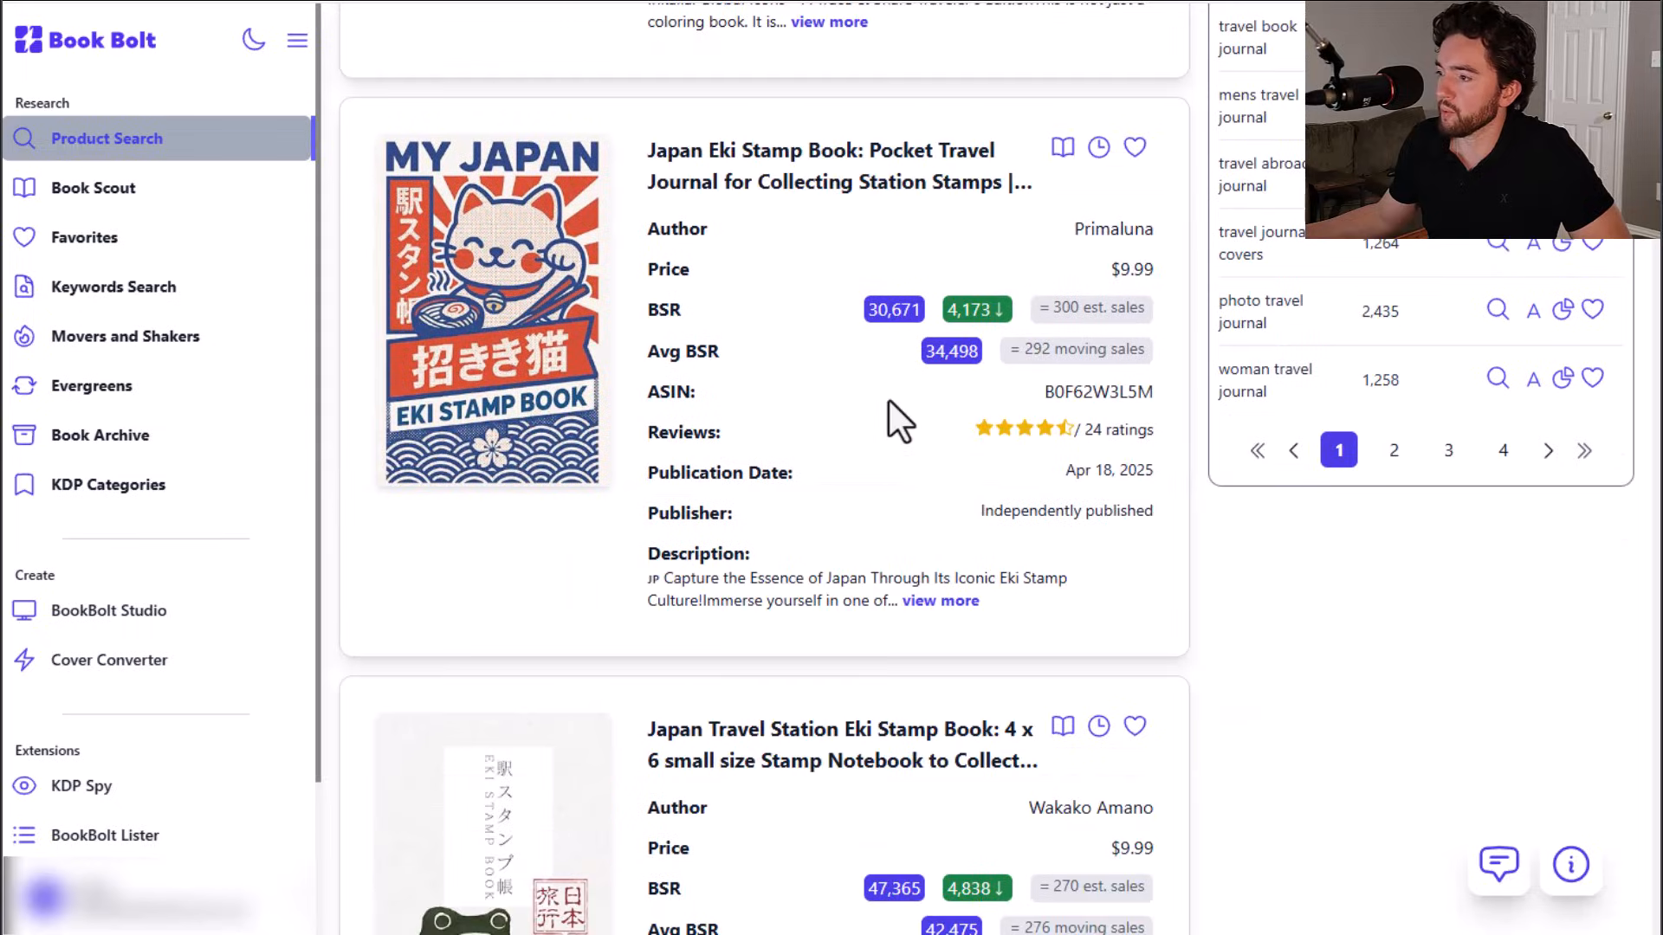
pyautogui.scroll(-6, 889, 400)
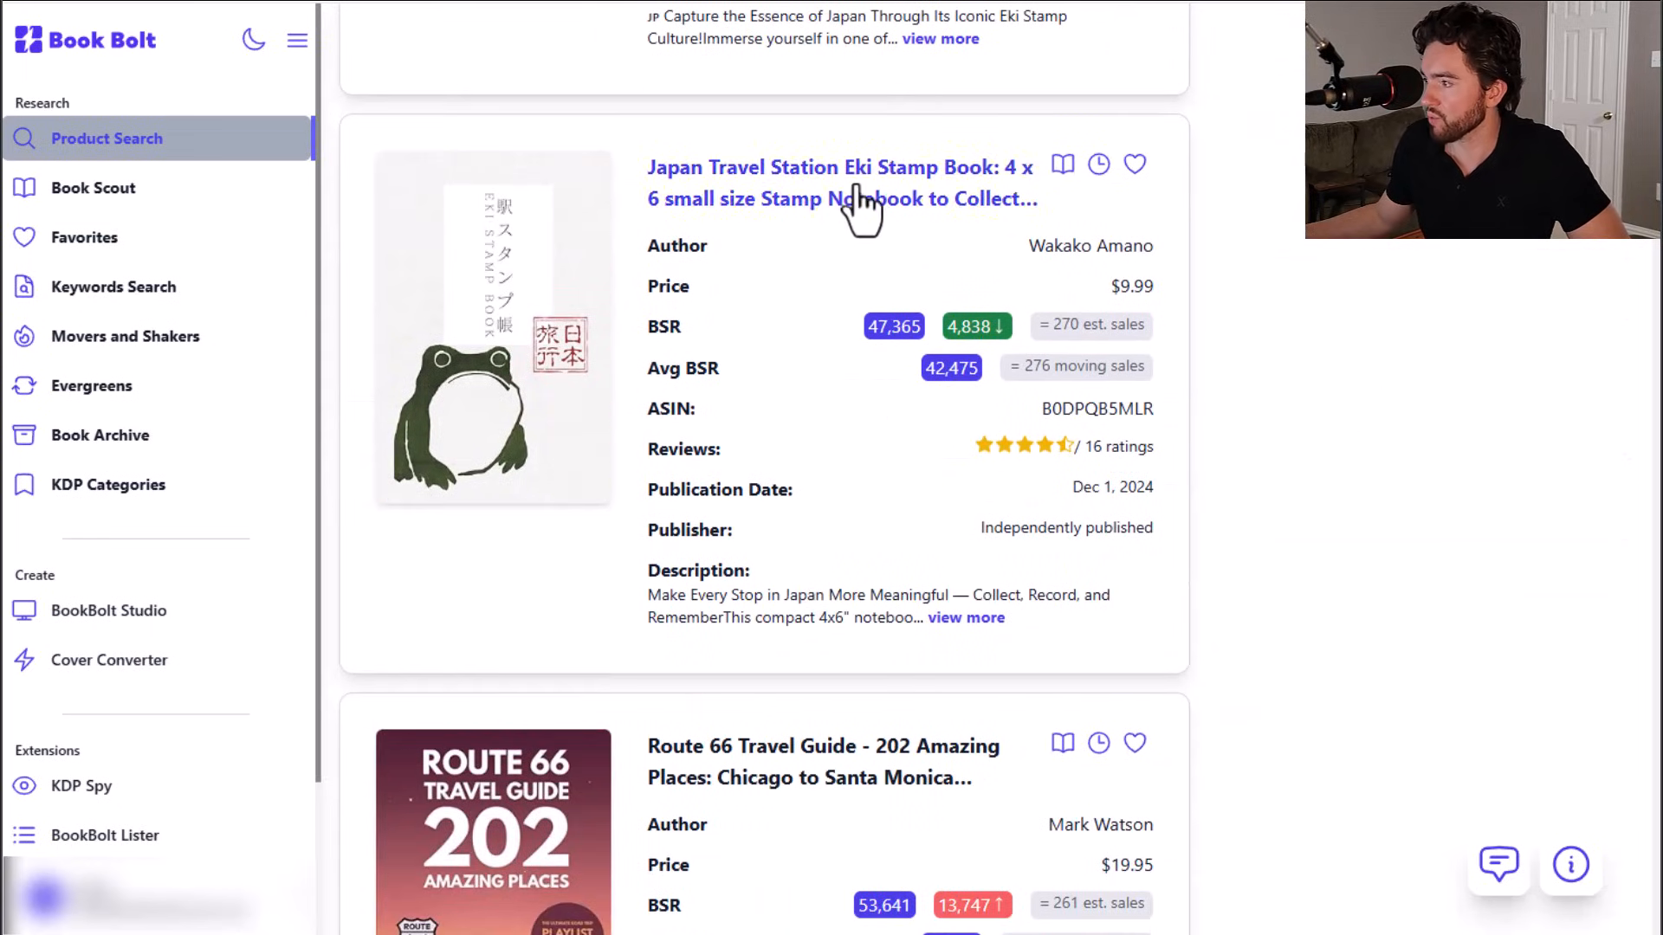
pyautogui.scroll(-6, 866, 238)
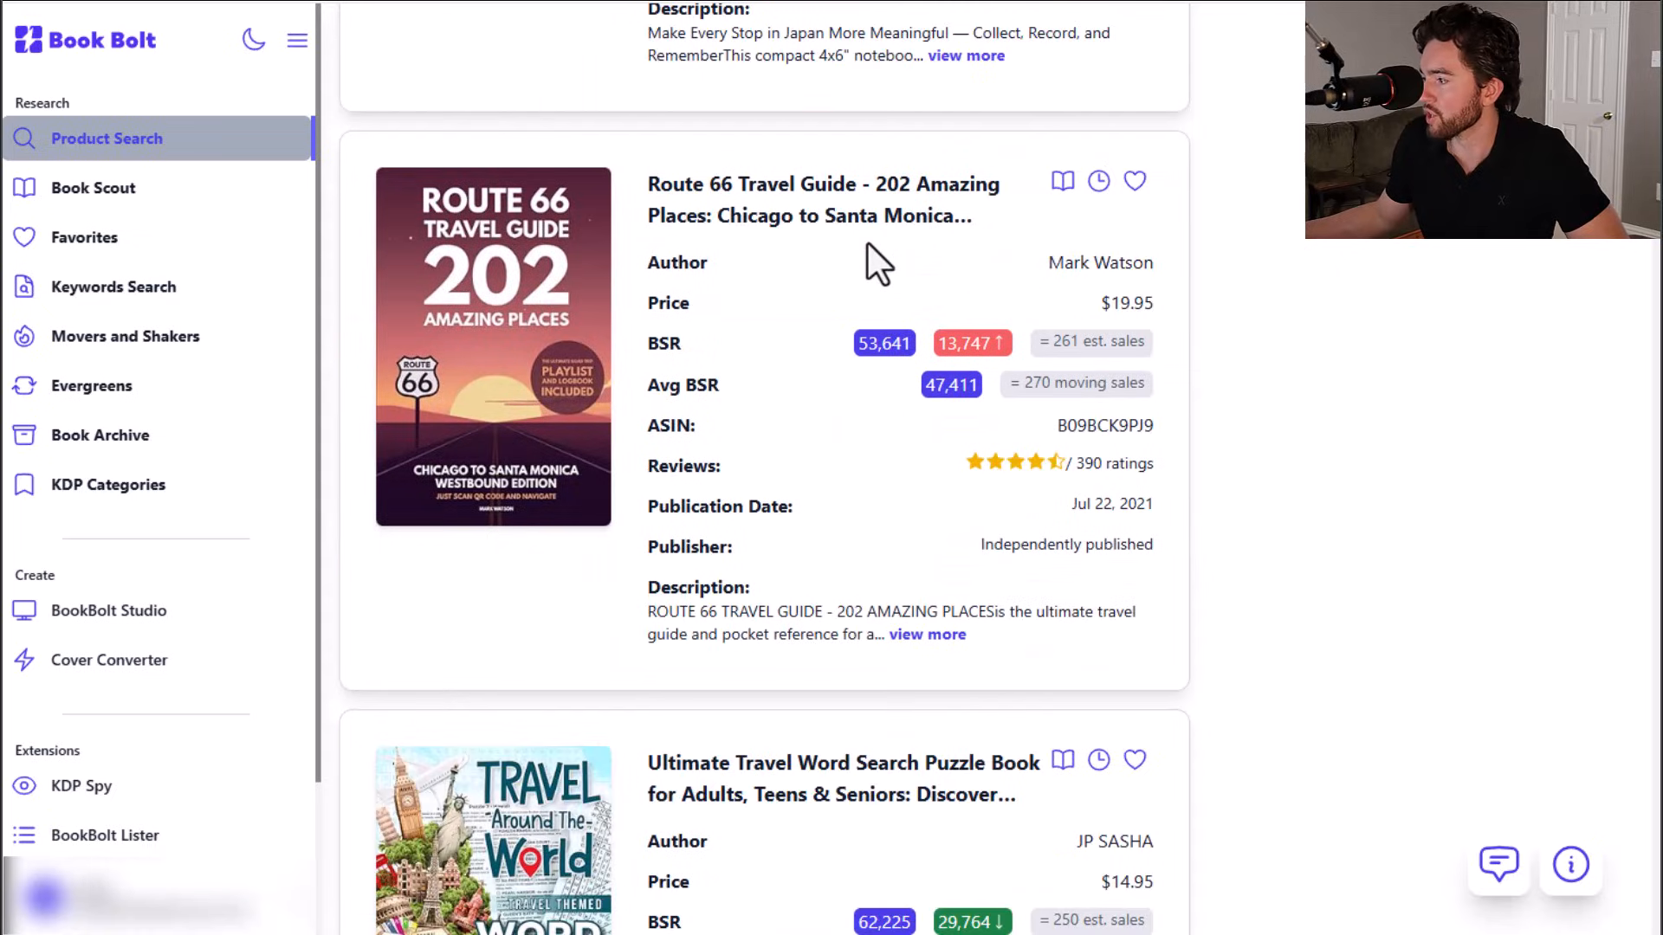
pyautogui.scroll(-1, 867, 242)
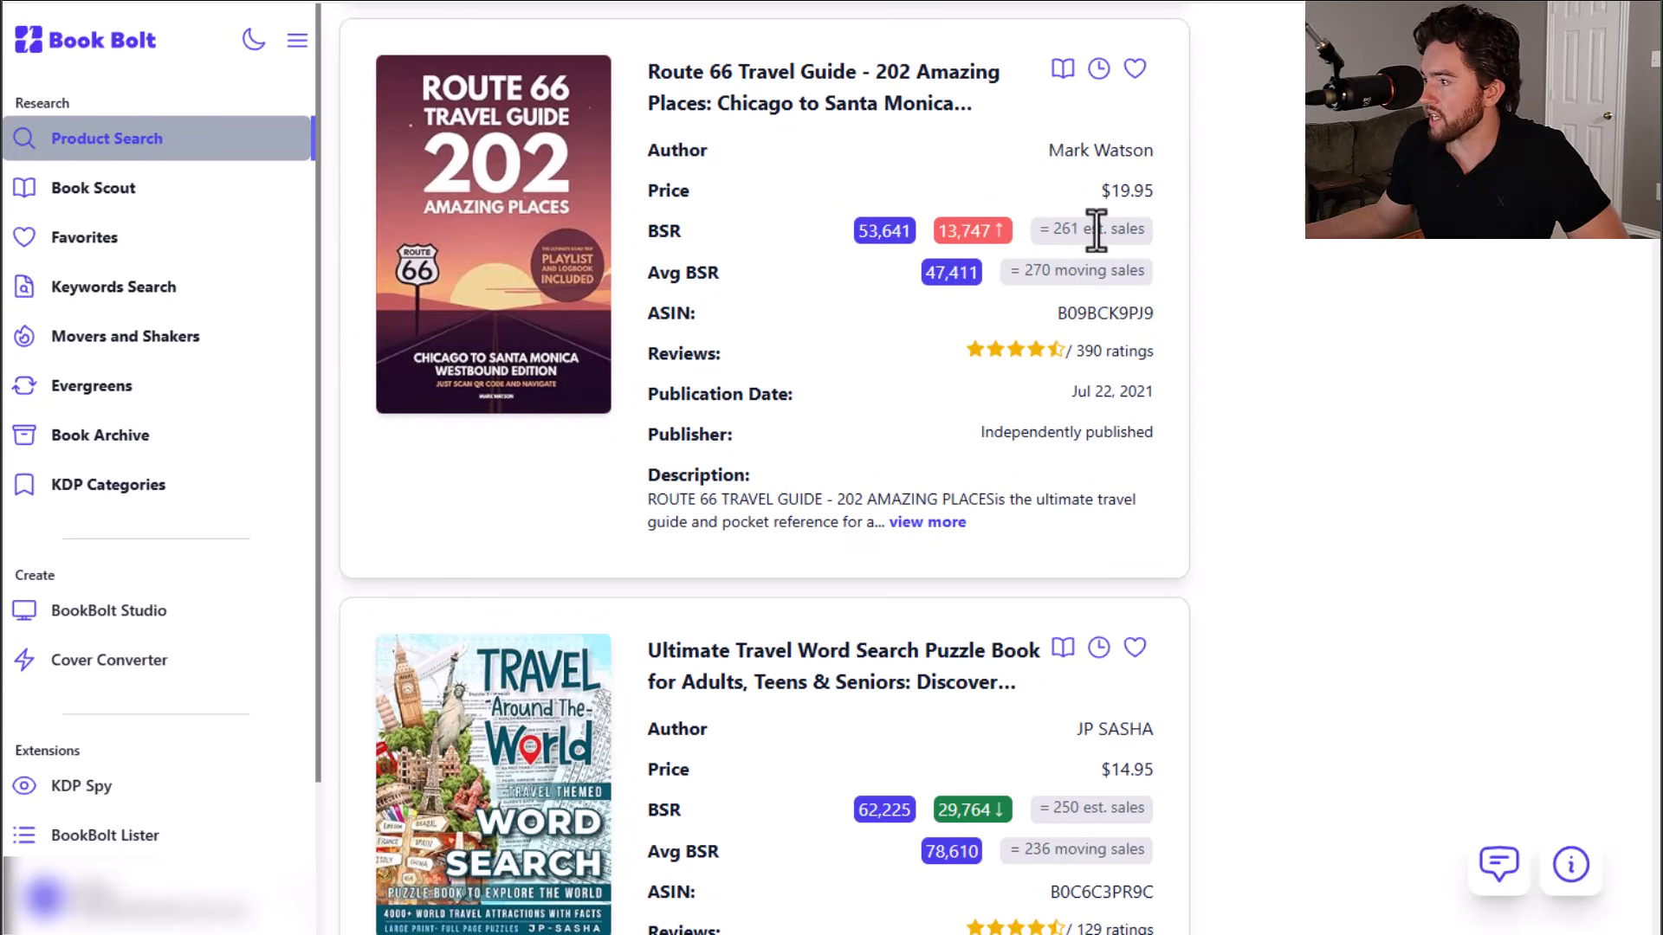
pyautogui.moveTo(1038, 230); pyautogui.dragTo(1157, 251)
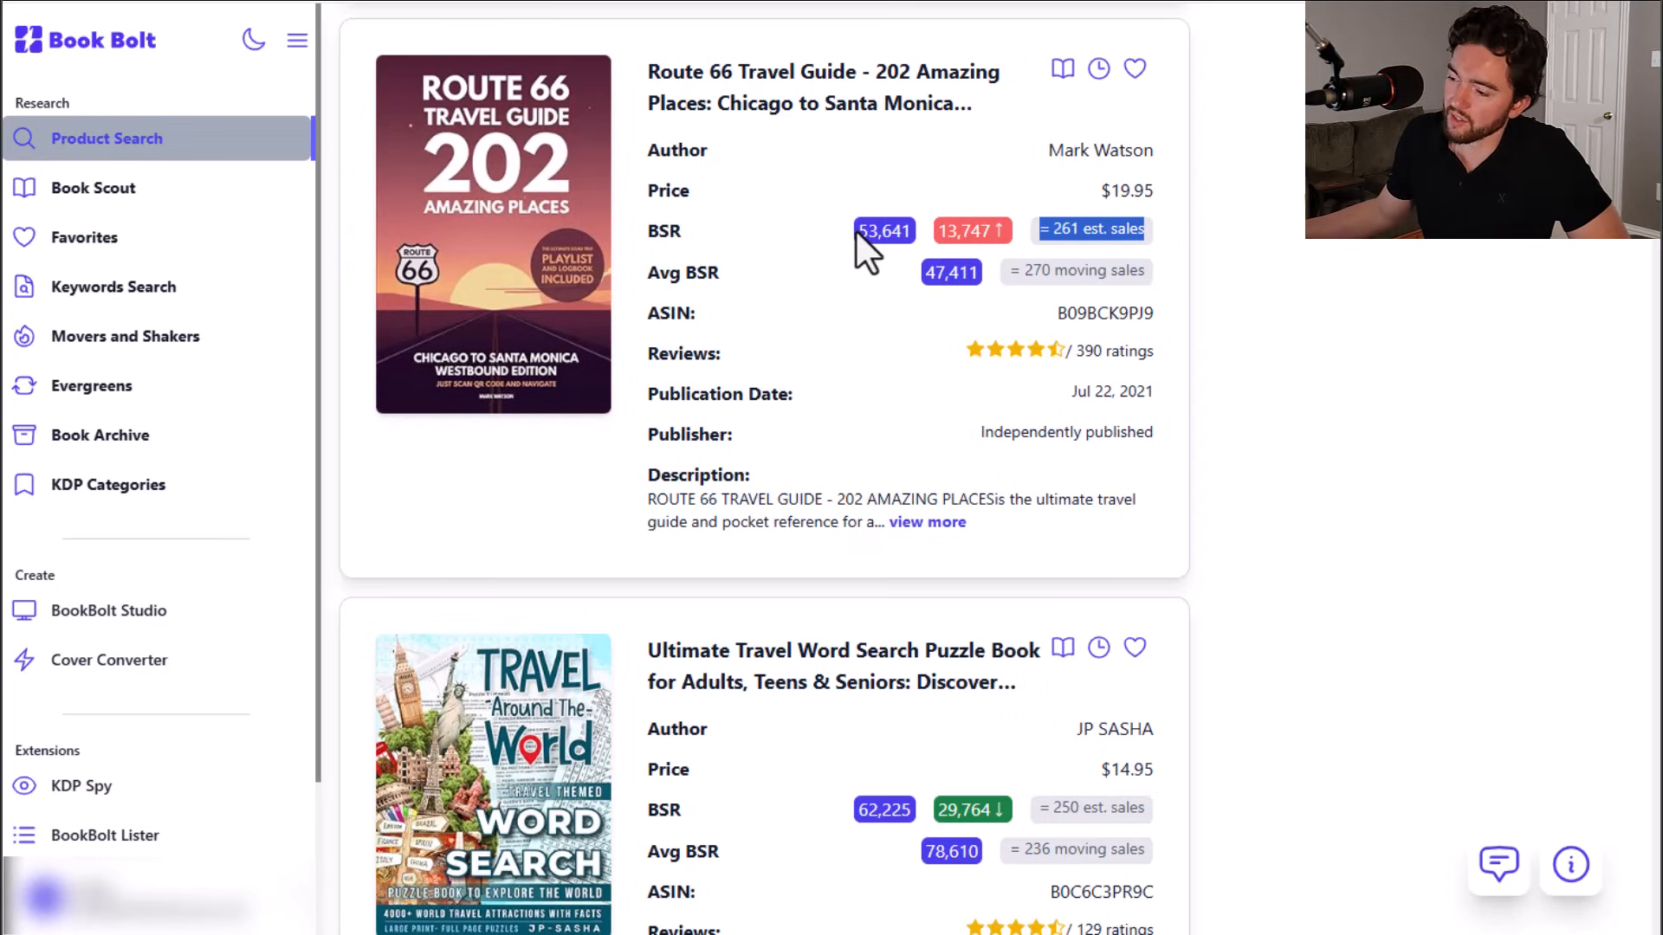
pyautogui.scroll(-5, 855, 231)
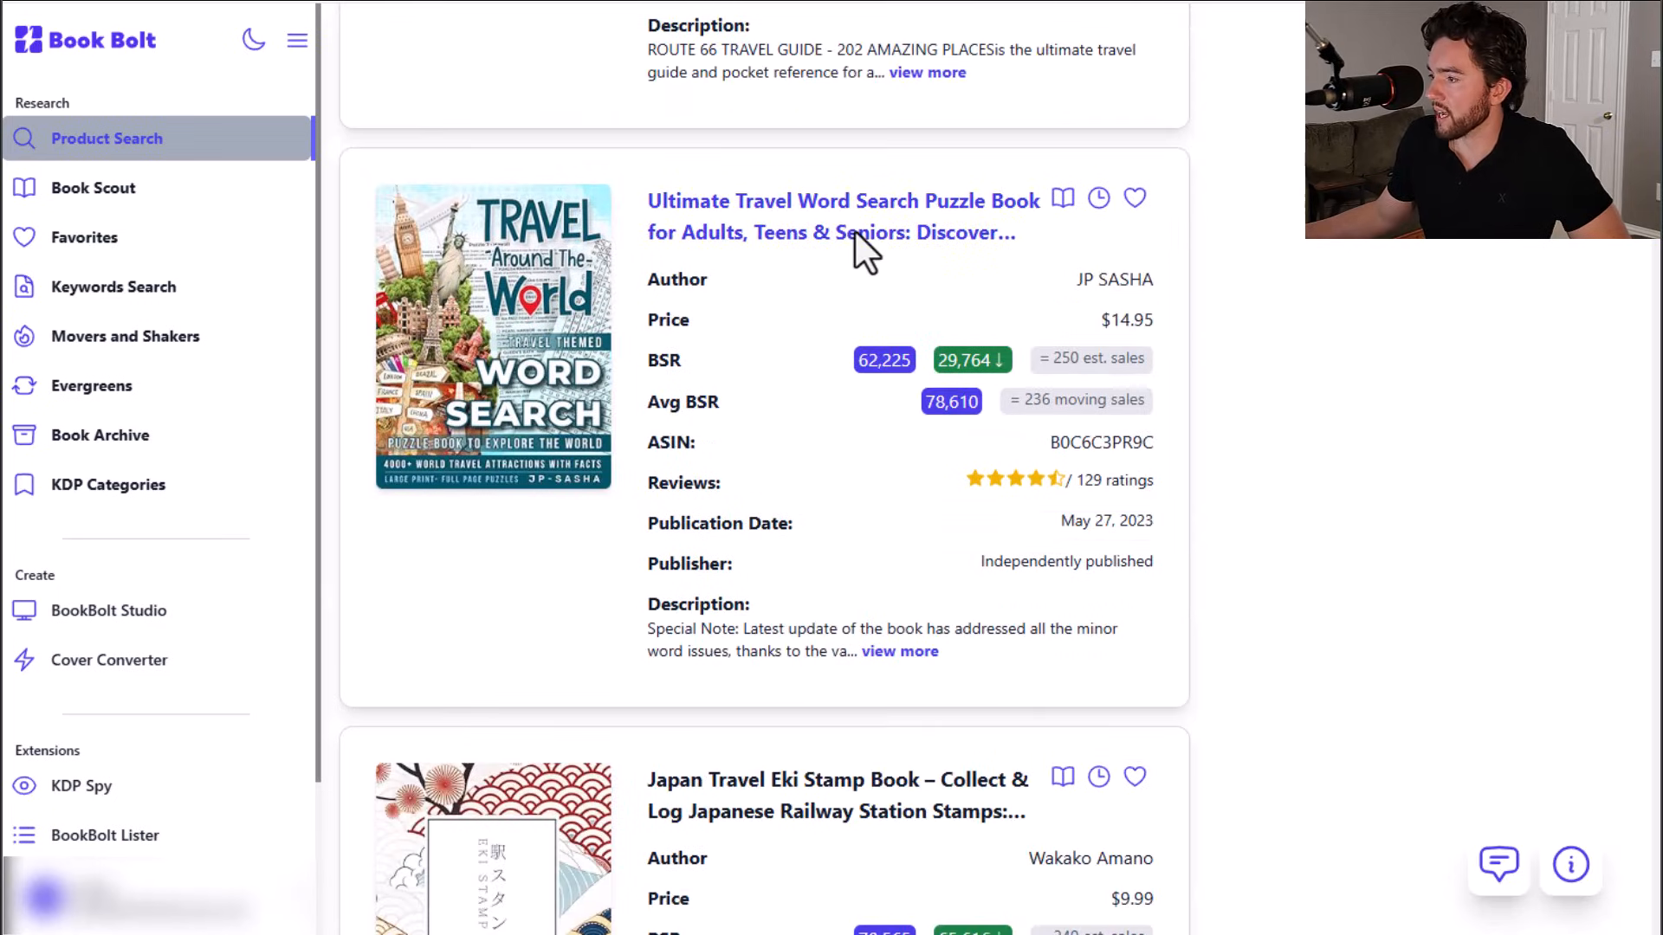